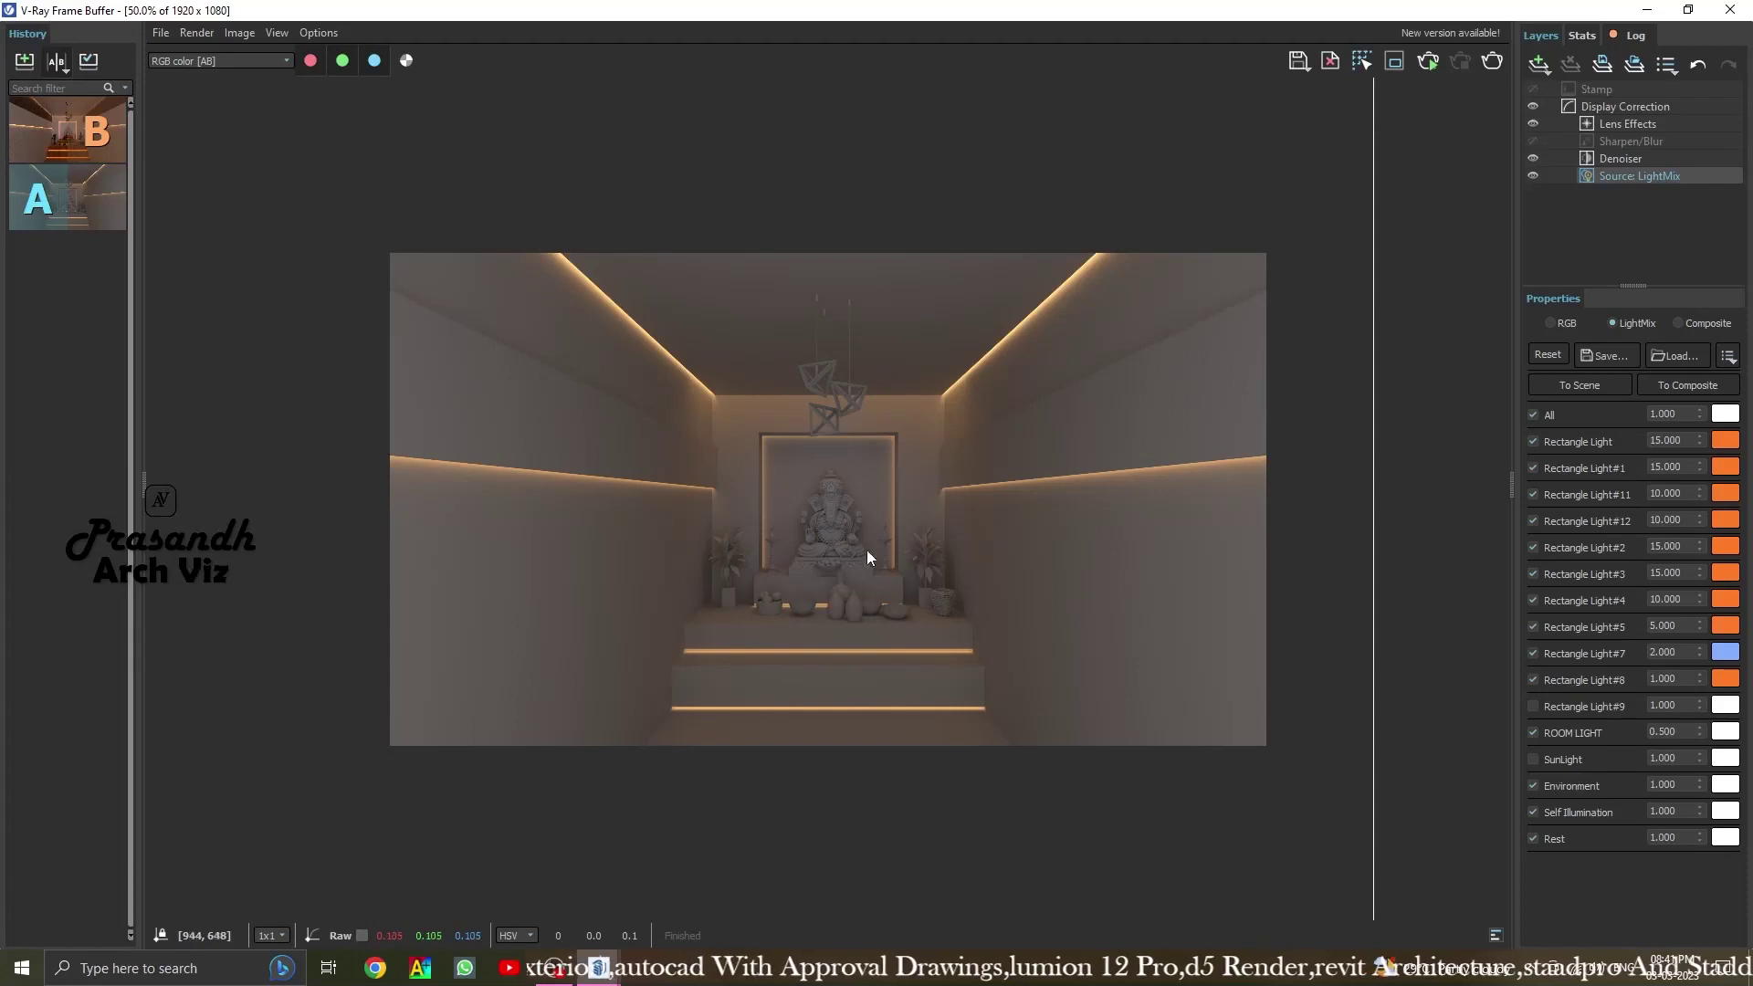
Slide the A/B comparison split back and forth across the pooja room render
{"action": "left_click_drag", "start_coordinate": [1367, 459], "coordinate": [387, 539]}
{"action": "scroll", "coordinate": [826, 469], "scroll_direction": "up", "scroll_amount": 2}
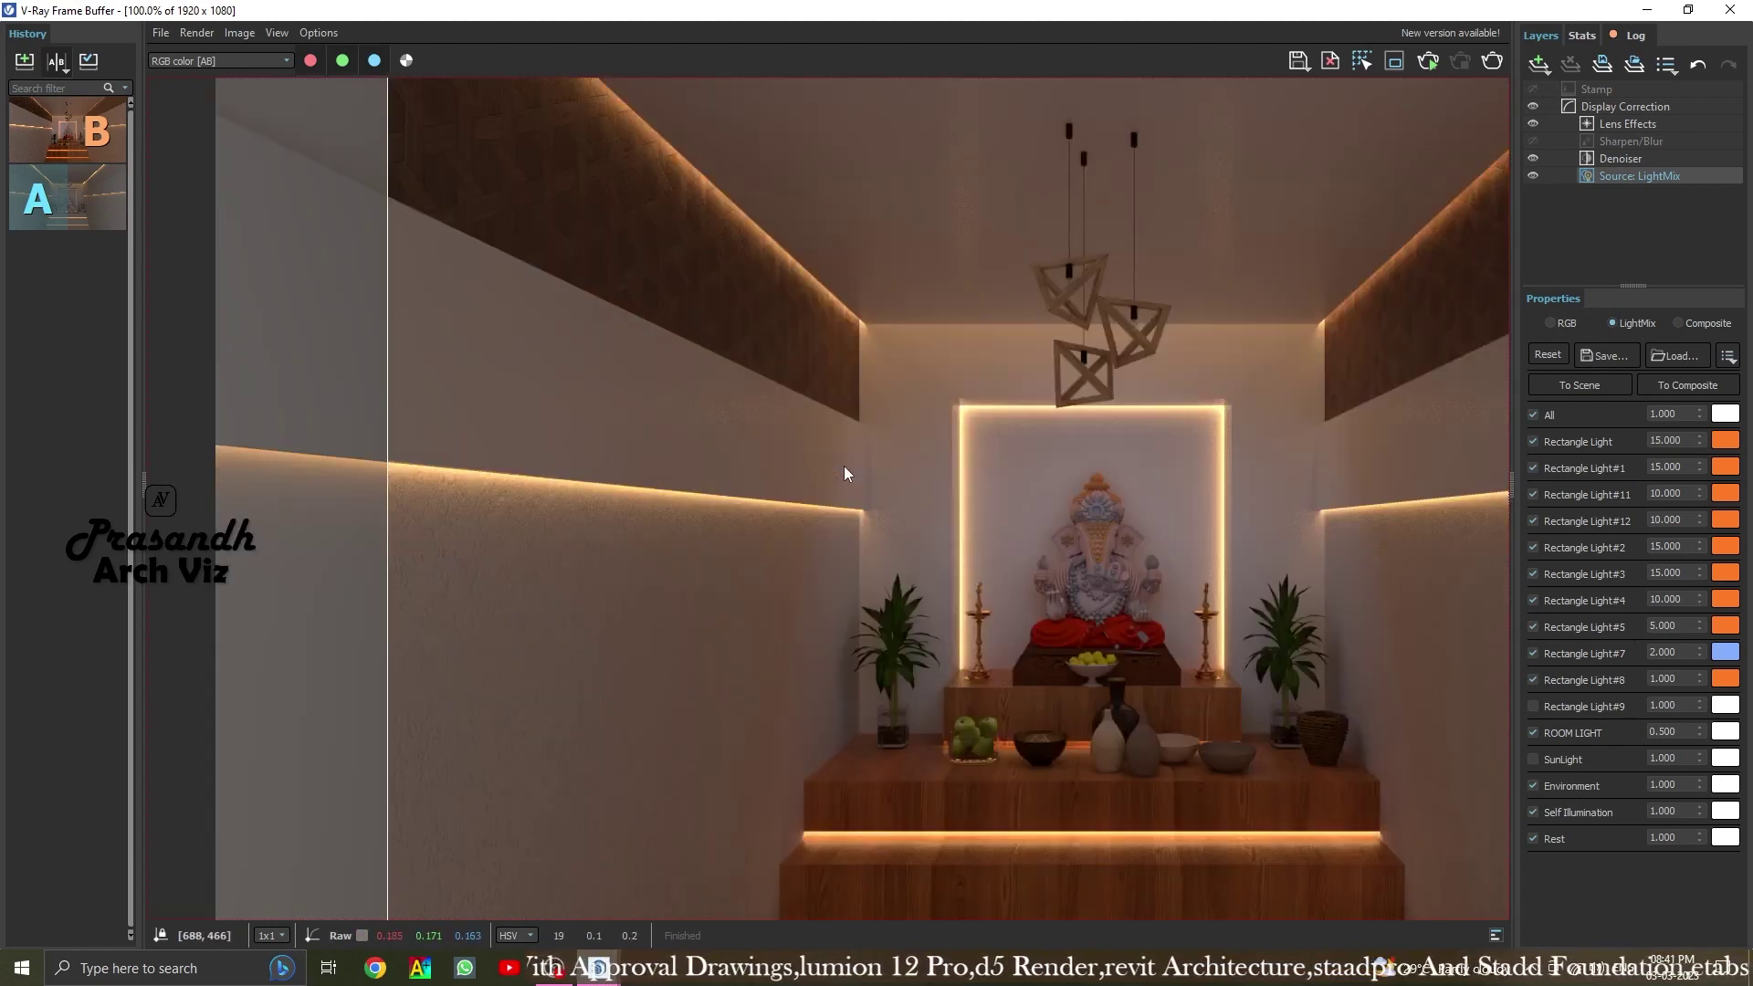
{"action": "scroll", "coordinate": [847, 468], "scroll_direction": "down", "scroll_amount": 2}
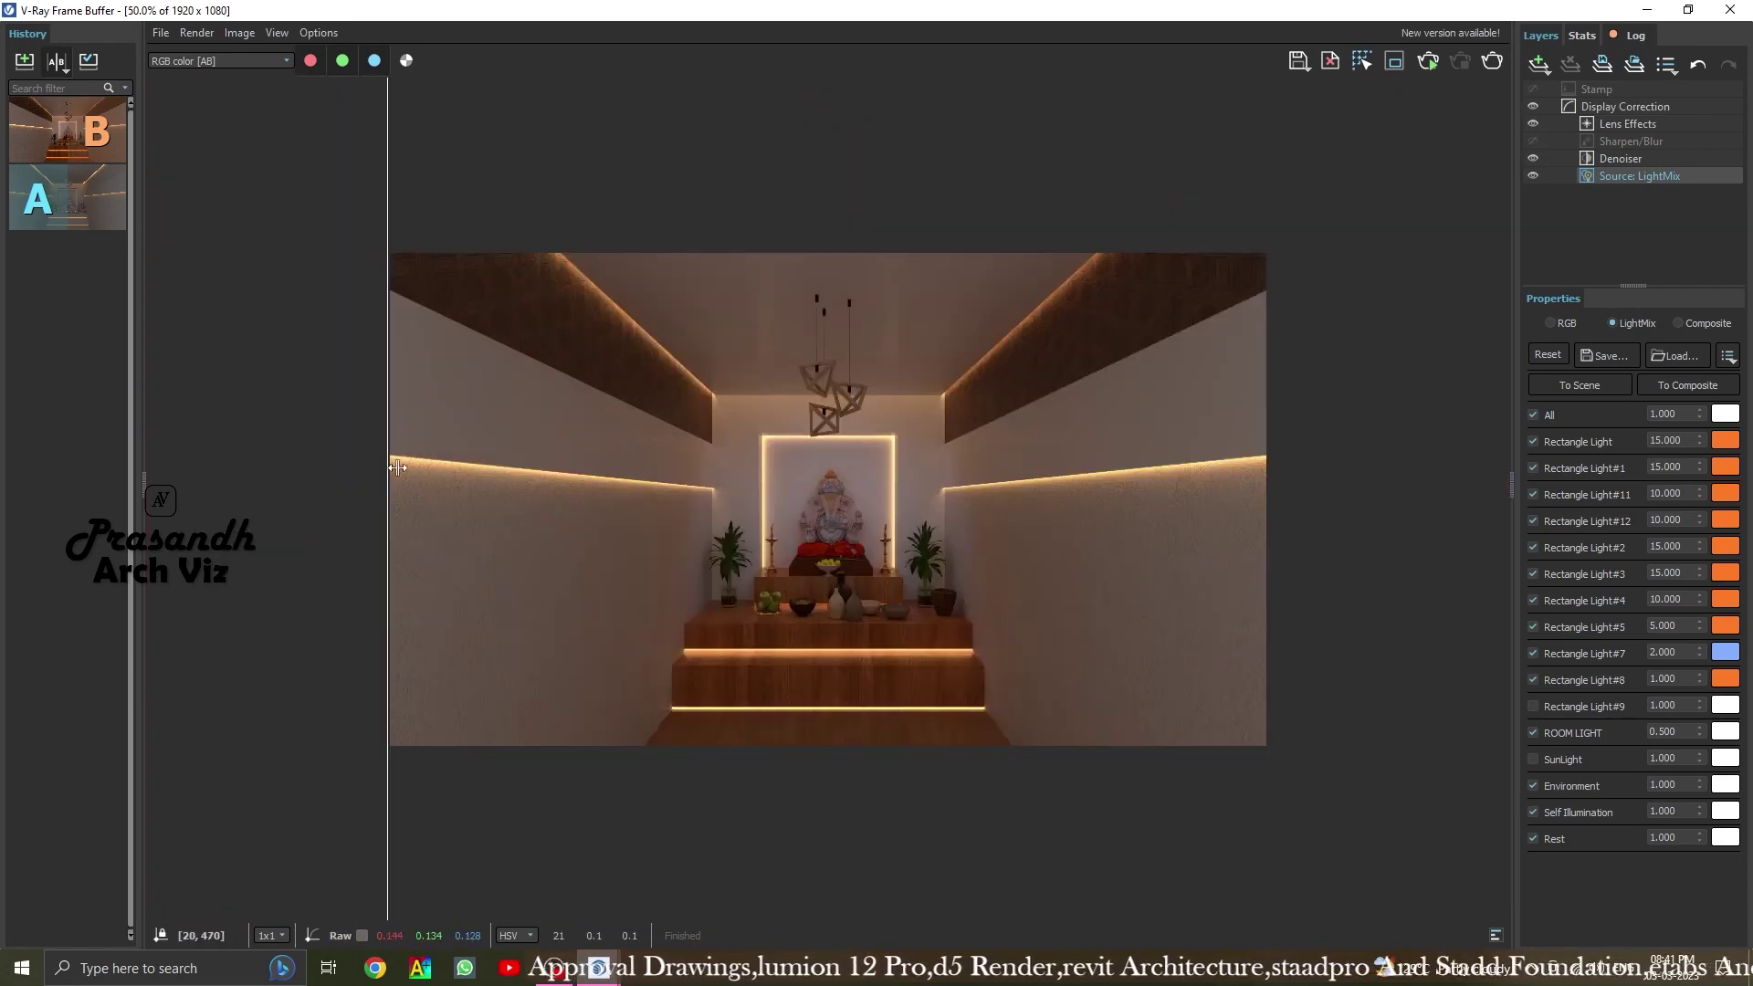
{"action": "mouse_move", "coordinate": [388, 468]}
{"action": "left_mouse_down"}
{"action": "mouse_move", "coordinate": [1272, 485]}
{"action": "mouse_move", "coordinate": [852, 490]}
{"action": "mouse_move", "coordinate": [820, 504]}
{"action": "mouse_move", "coordinate": [1178, 507]}
{"action": "mouse_move", "coordinate": [716, 507]}
{"action": "mouse_move", "coordinate": [1148, 507]}
{"action": "mouse_move", "coordinate": [1009, 497]}
{"action": "mouse_move", "coordinate": [1247, 473]}
{"action": "left_mouse_up"}
{"action": "scroll", "coordinate": [820, 506], "scroll_direction": "up", "scroll_amount": 3}
{"action": "scroll", "coordinate": [820, 505], "scroll_direction": "down", "scroll_amount": 1}
{"action": "scroll", "coordinate": [646, 489], "scroll_direction": "down", "scroll_amount": 1}
{"action": "scroll", "coordinate": [795, 503], "scroll_direction": "down", "scroll_amount": 1}
Select the Denoiser layer and inspect the magnified wall surface along the A/B split
{"action": "left_click", "coordinate": [1676, 160]}
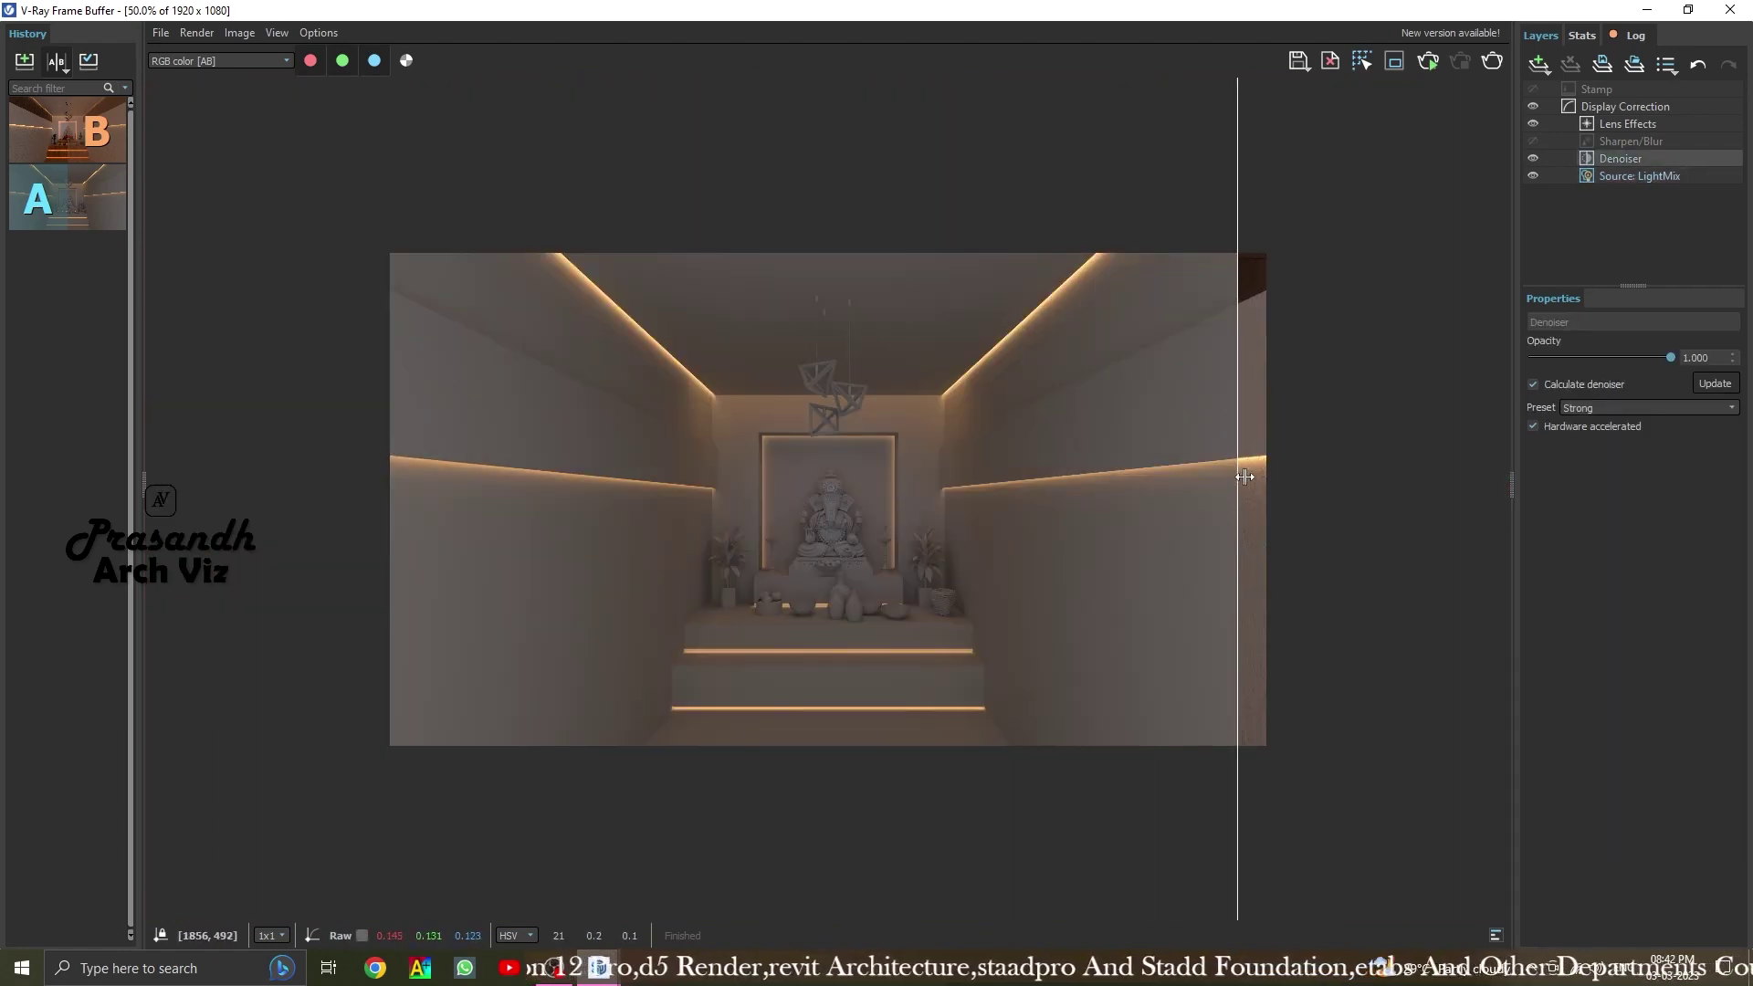
{"action": "scroll", "coordinate": [1253, 471], "scroll_direction": "up", "scroll_amount": 2}
{"action": "scroll", "coordinate": [1241, 439], "scroll_direction": "down", "scroll_amount": 2}
{"action": "scroll", "coordinate": [1296, 384], "scroll_direction": "up", "scroll_amount": 2}
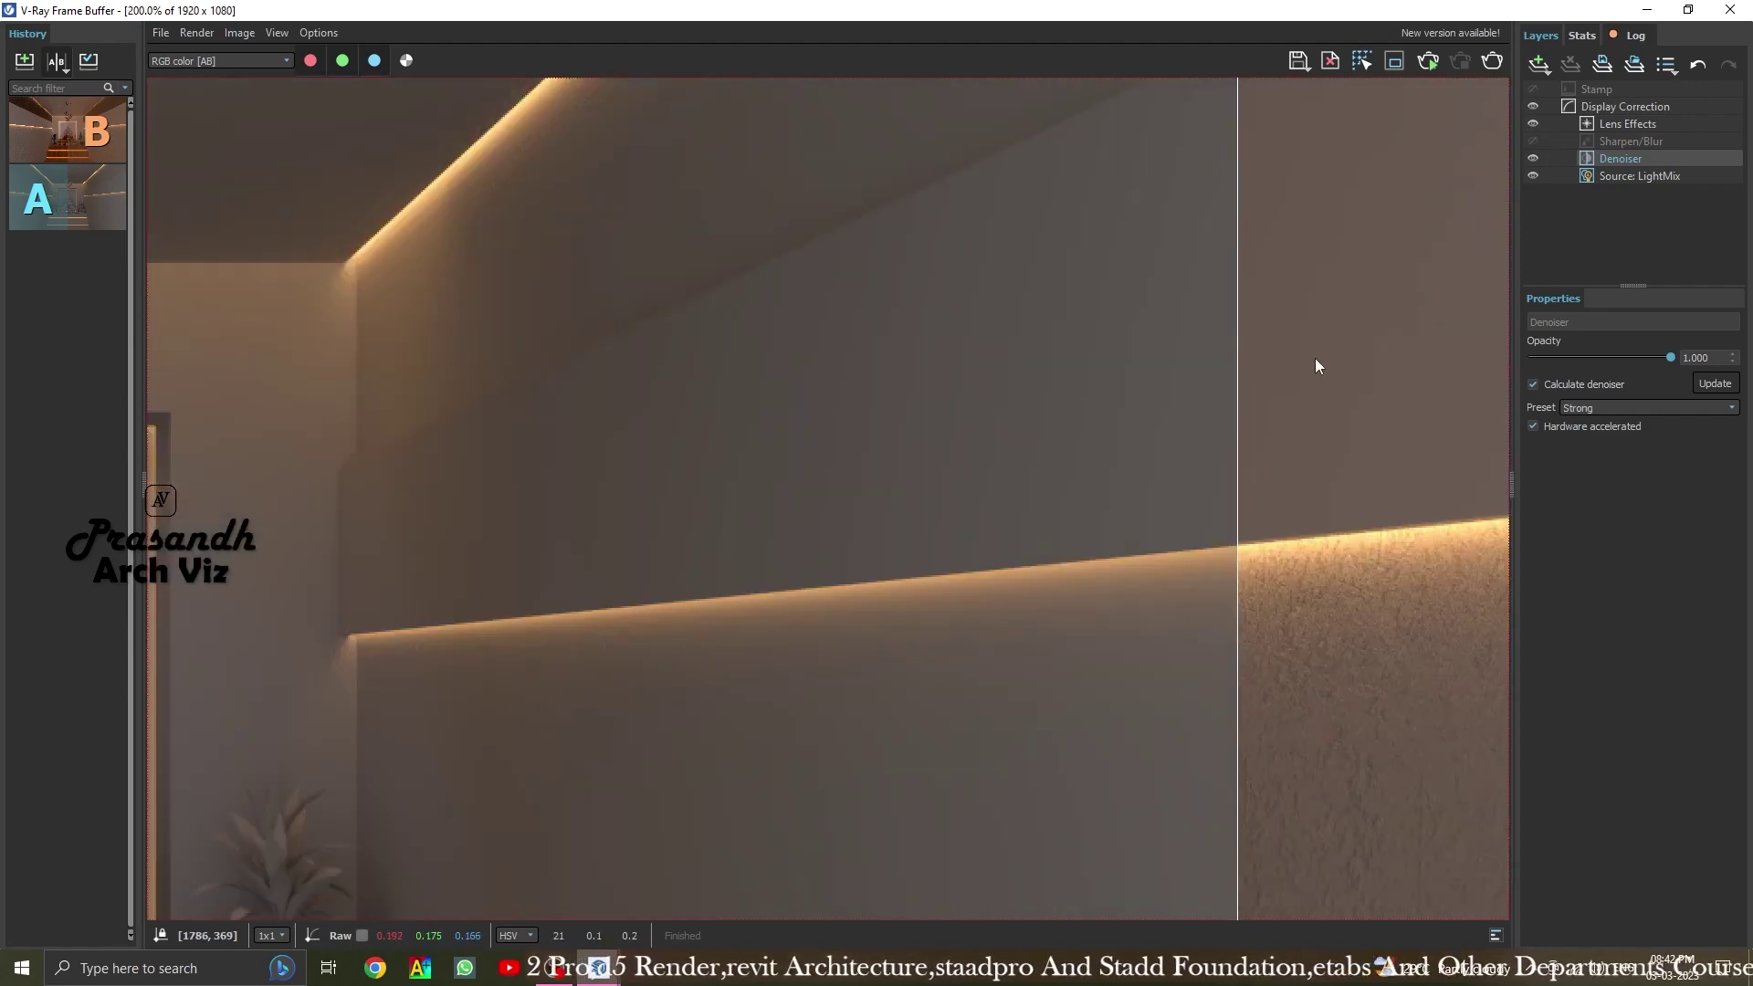
{"action": "middle_click_drag", "start_coordinate": [1315, 364], "coordinate": [1283, 435]}
{"action": "scroll", "coordinate": [1221, 425], "scroll_direction": "down", "scroll_amount": 2}
{"action": "mouse_move", "coordinate": [1237, 429]}
{"action": "left_mouse_down"}
{"action": "mouse_move", "coordinate": [666, 456]}
{"action": "mouse_move", "coordinate": [1226, 511]}
{"action": "left_mouse_up"}
{"action": "scroll", "coordinate": [786, 561], "scroll_direction": "up", "scroll_amount": 2}
{"action": "scroll", "coordinate": [776, 548], "scroll_direction": "down", "scroll_amount": 1}
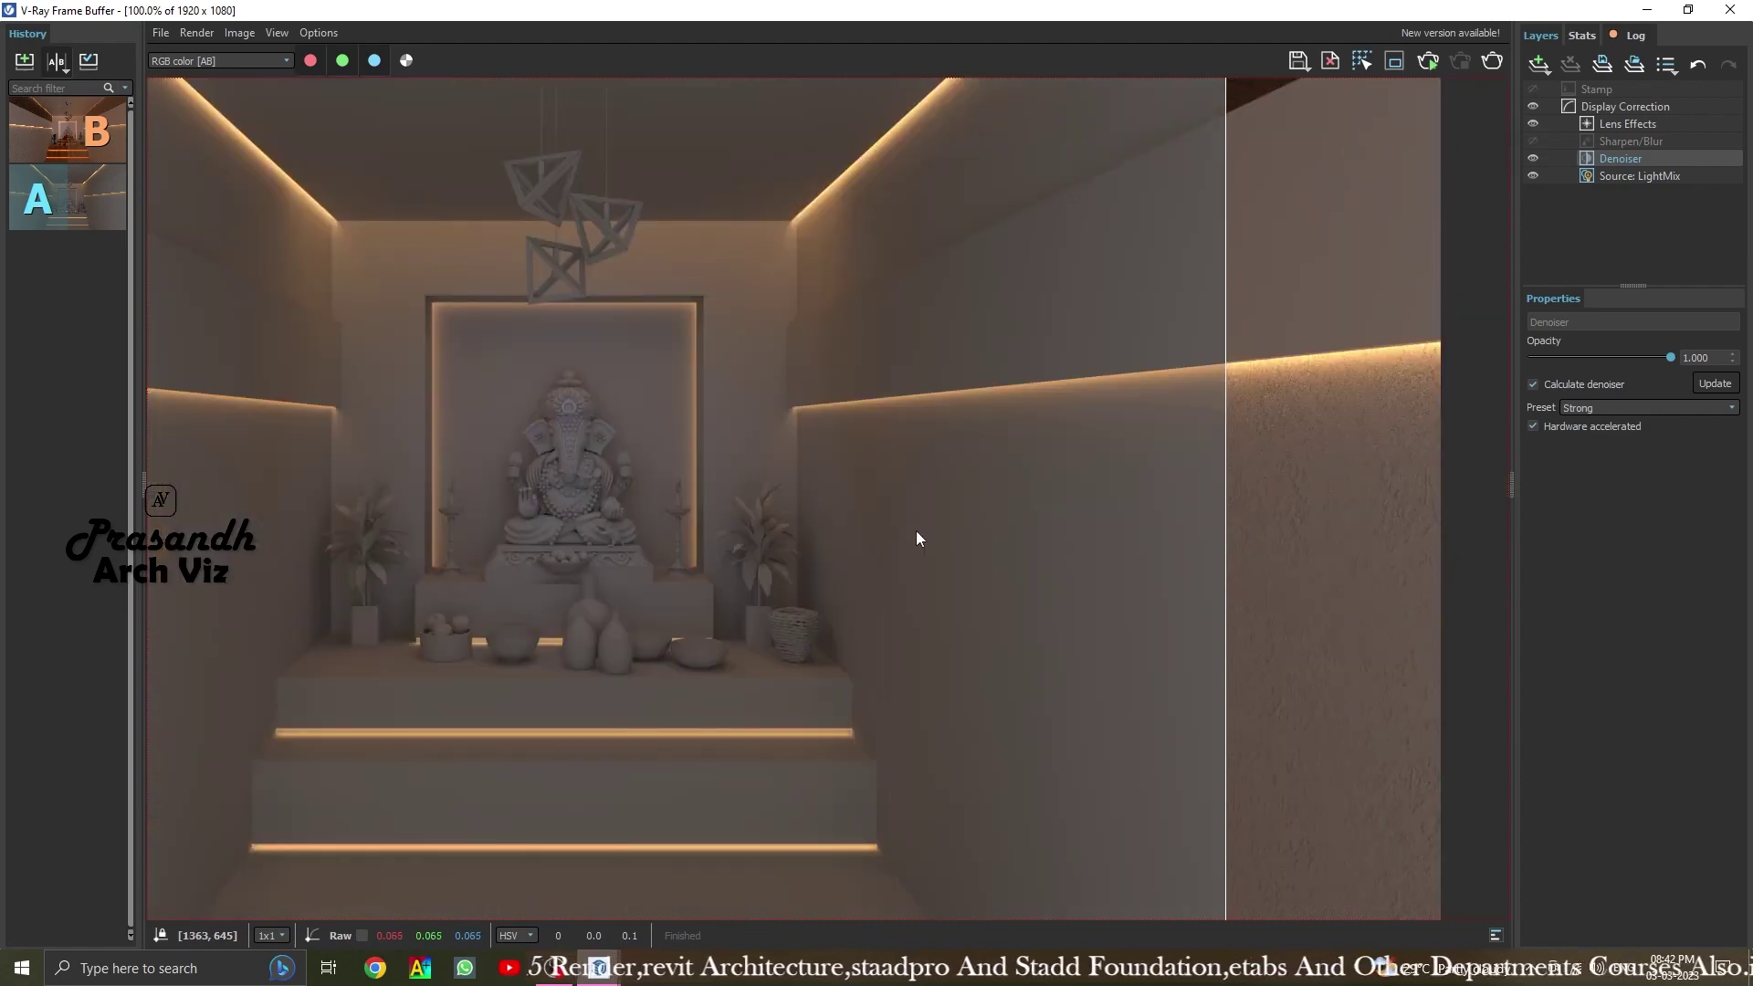
{"action": "scroll", "coordinate": [639, 525], "scroll_direction": "down", "scroll_amount": 1}
{"action": "scroll", "coordinate": [774, 509], "scroll_direction": "up", "scroll_amount": 2}
{"action": "scroll", "coordinate": [775, 510], "scroll_direction": "down", "scroll_amount": 2}
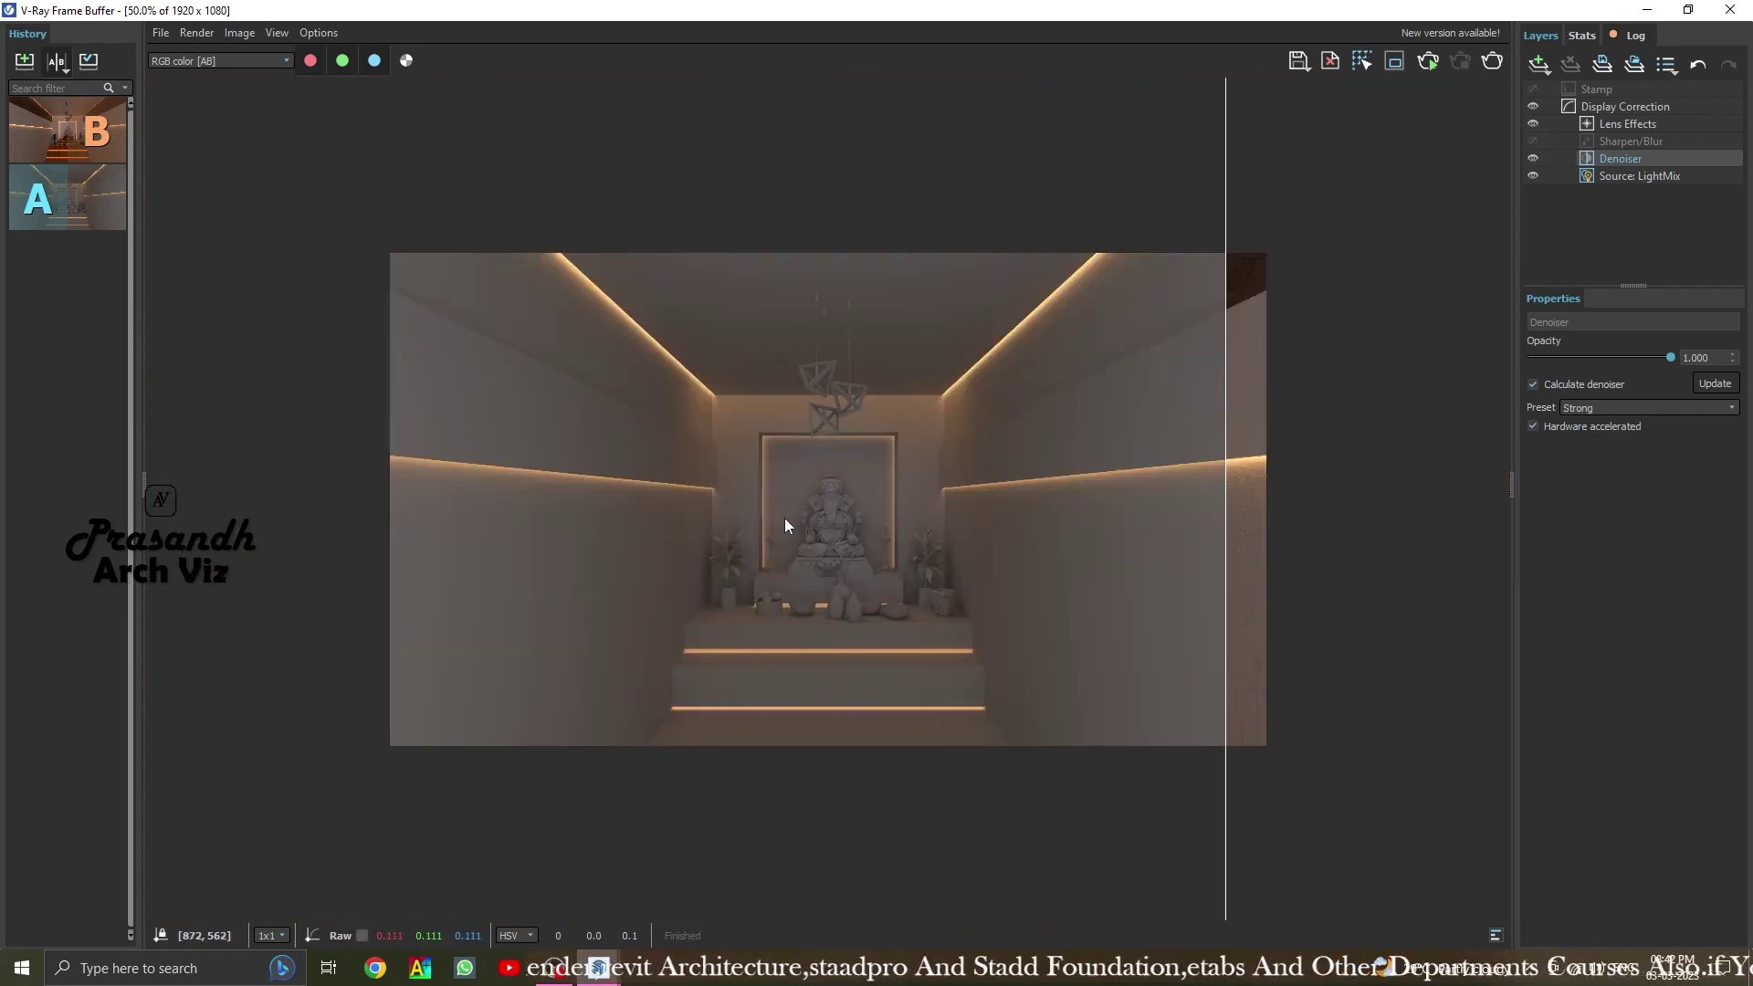
Move the split to the edge, turn off A/B compare, and zoom to 100%
{"action": "left_click_drag", "start_coordinate": [1225, 516], "coordinate": [1270, 503]}
{"action": "scroll", "coordinate": [784, 555], "scroll_direction": "up", "scroll_amount": 2}
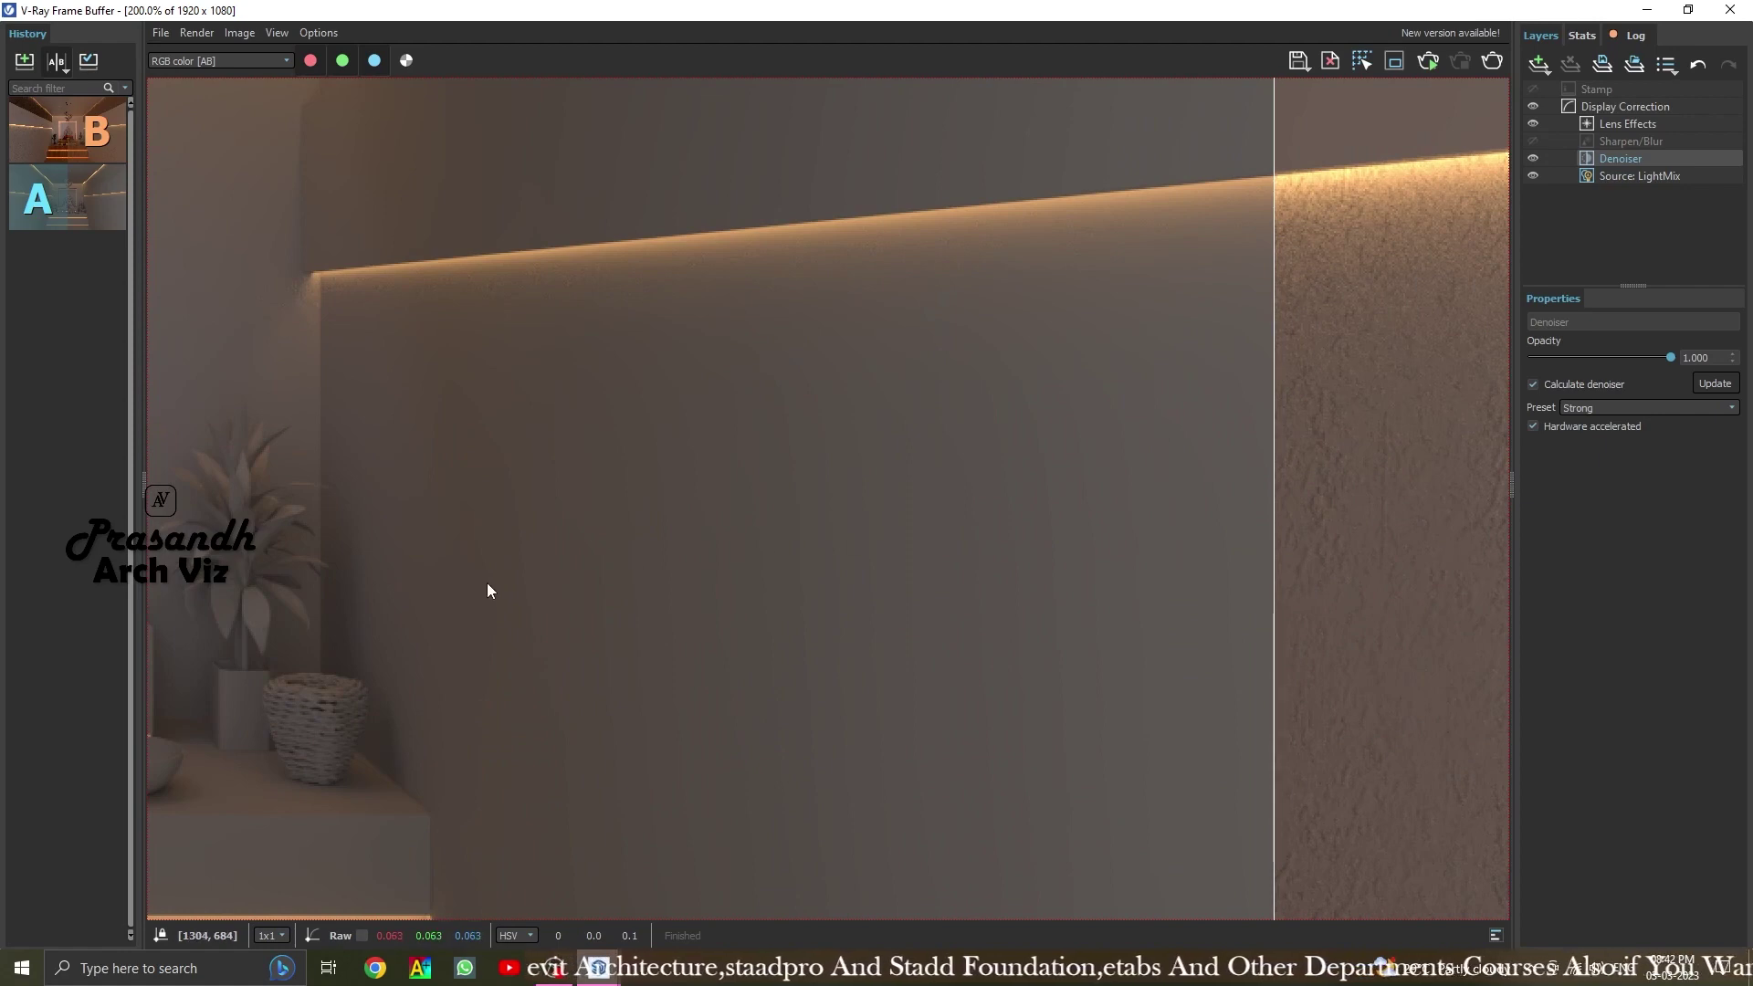
{"action": "scroll", "coordinate": [628, 577], "scroll_direction": "down", "scroll_amount": 2}
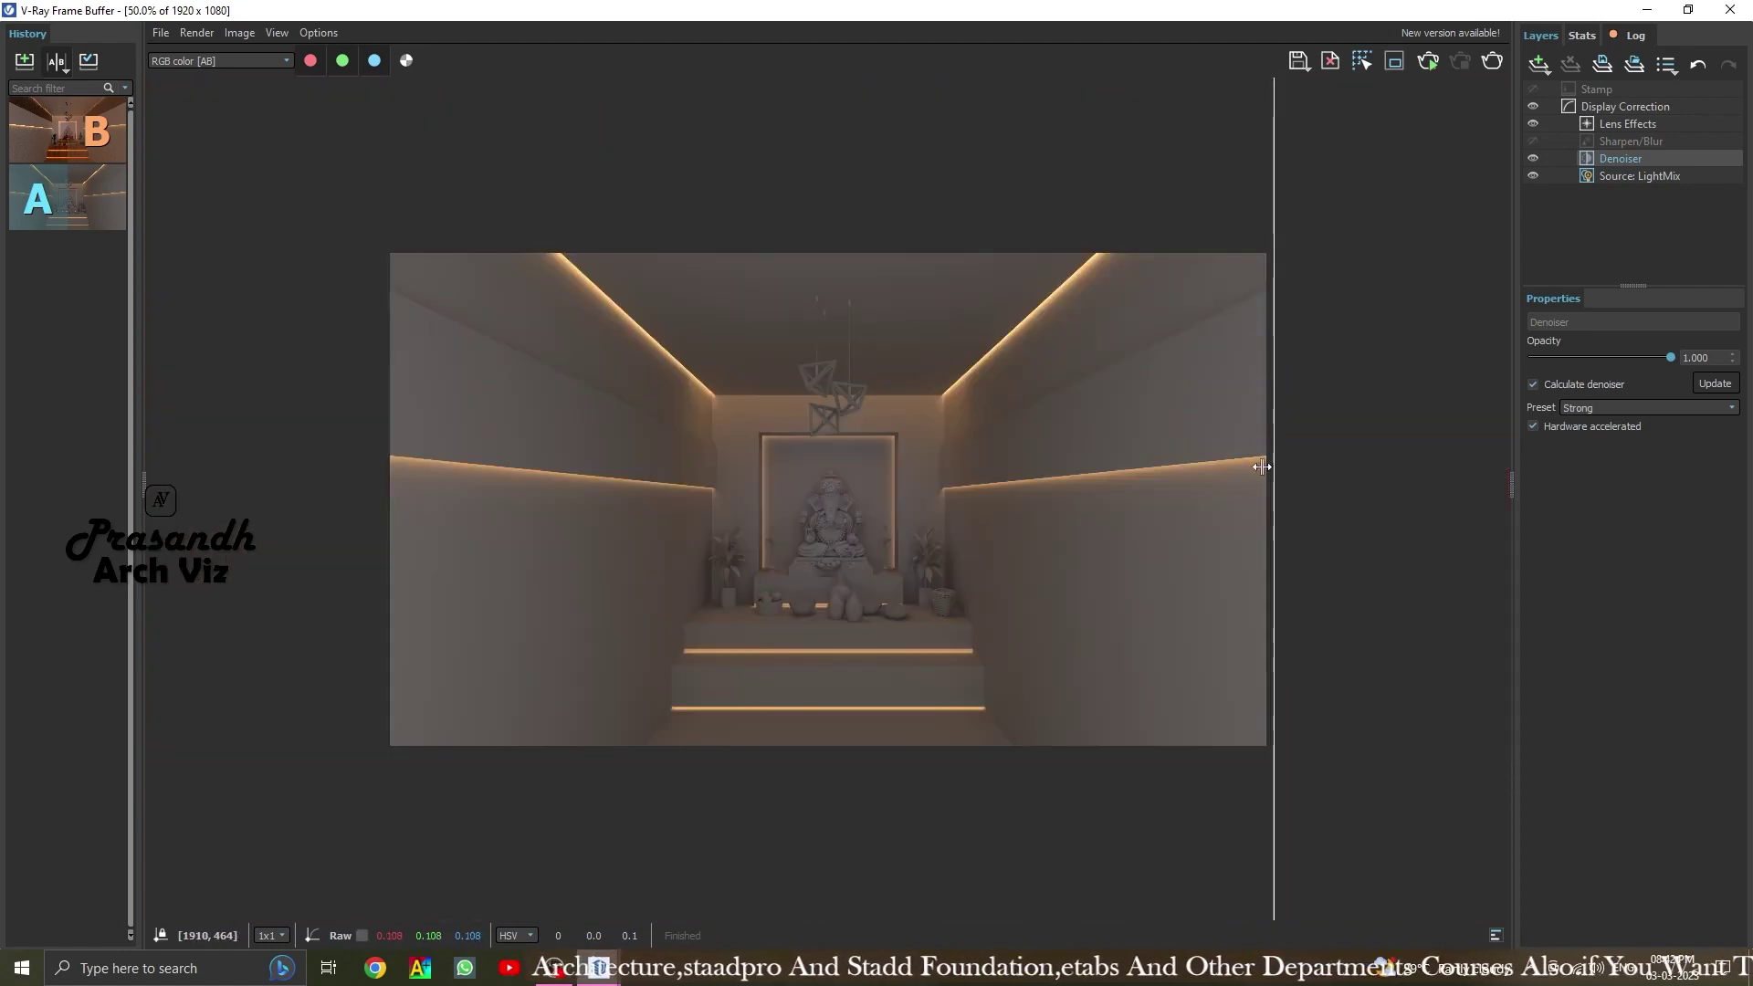
{"action": "mouse_move", "coordinate": [1269, 464]}
{"action": "left_mouse_down"}
{"action": "mouse_move", "coordinate": [729, 527]}
{"action": "mouse_move", "coordinate": [818, 529]}
{"action": "mouse_move", "coordinate": [386, 561]}
{"action": "left_mouse_up"}
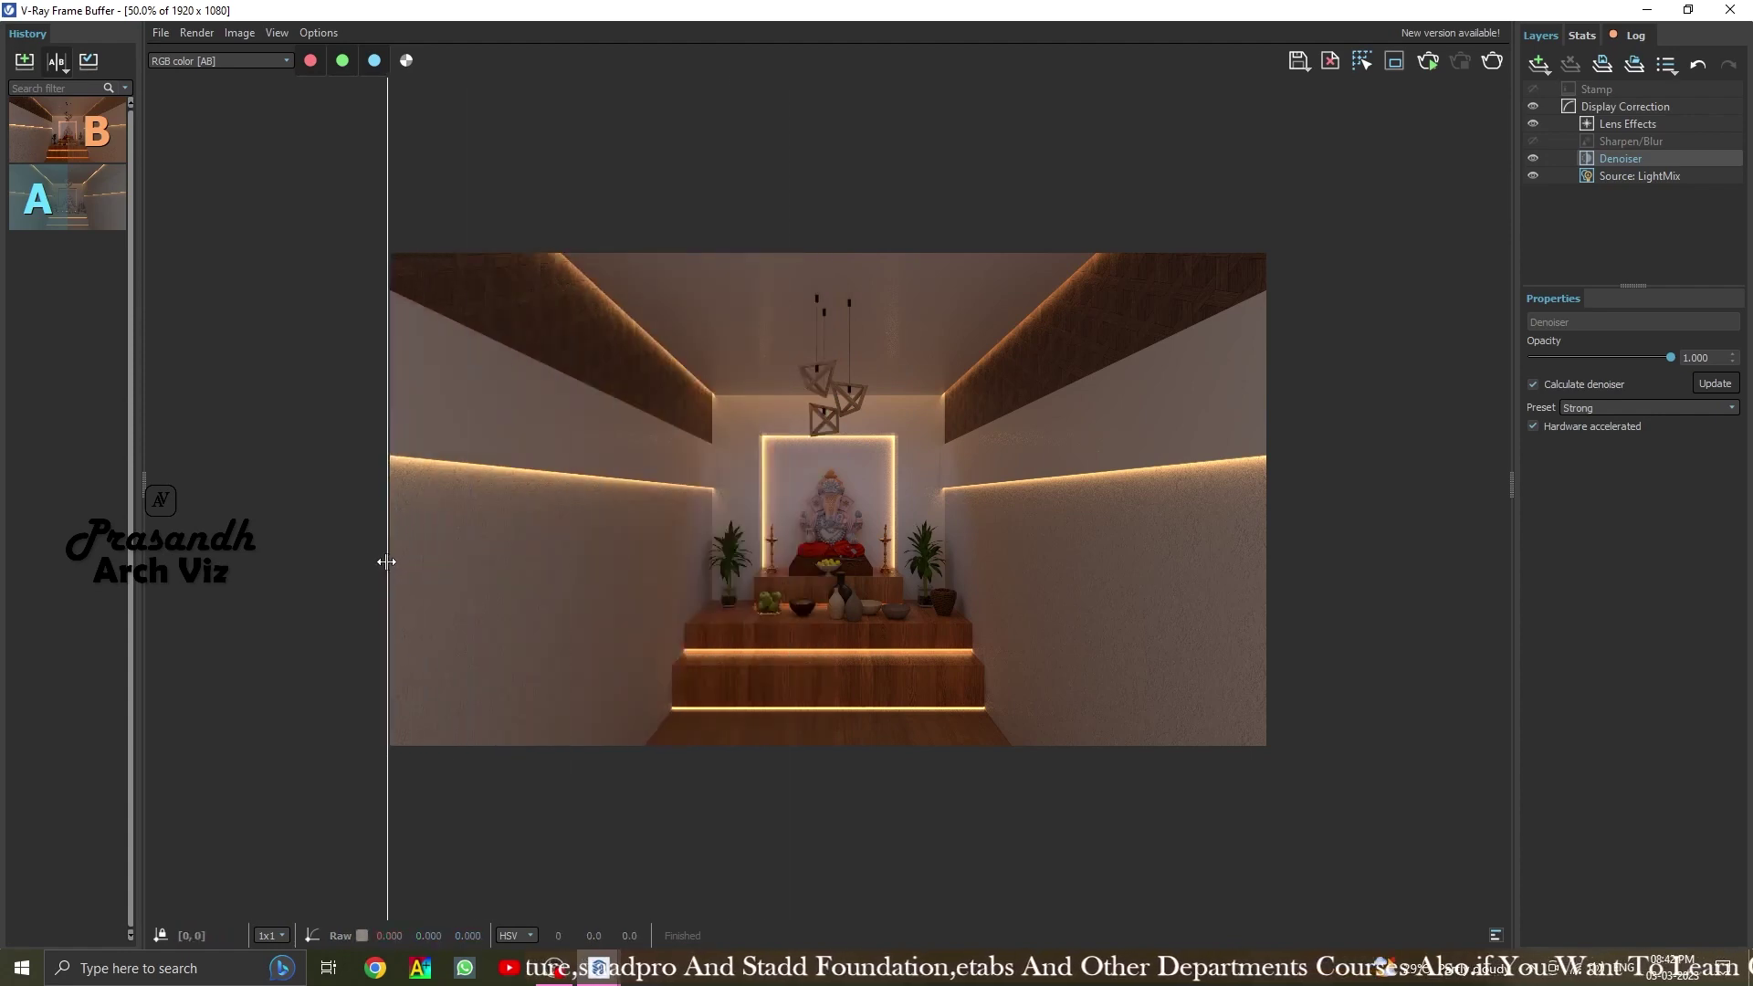
{"action": "left_click", "coordinate": [56, 66]}
{"action": "scroll", "coordinate": [835, 561], "scroll_direction": "up", "scroll_amount": 2}
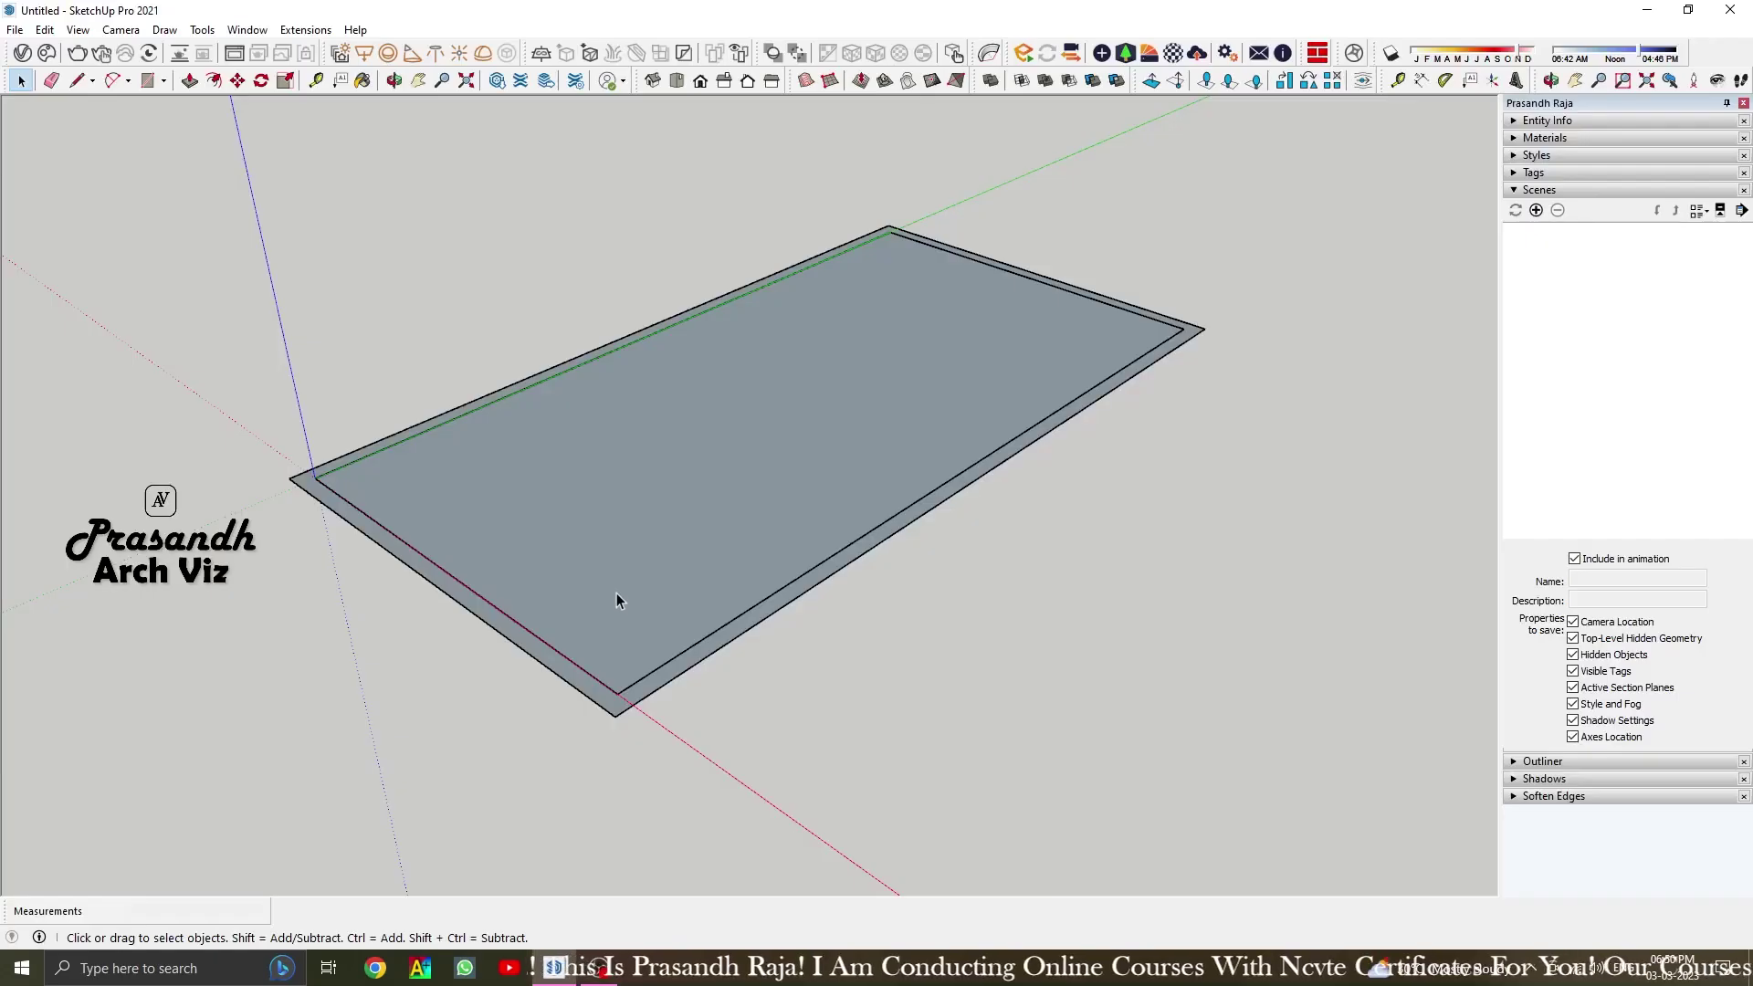
Pull the outlined border face up into 300 cm walls
{"action": "middle_click_drag", "start_coordinate": [615, 599], "coordinate": [553, 560]}
{"action": "scroll", "coordinate": [747, 538], "scroll_direction": "down", "scroll_amount": 2}
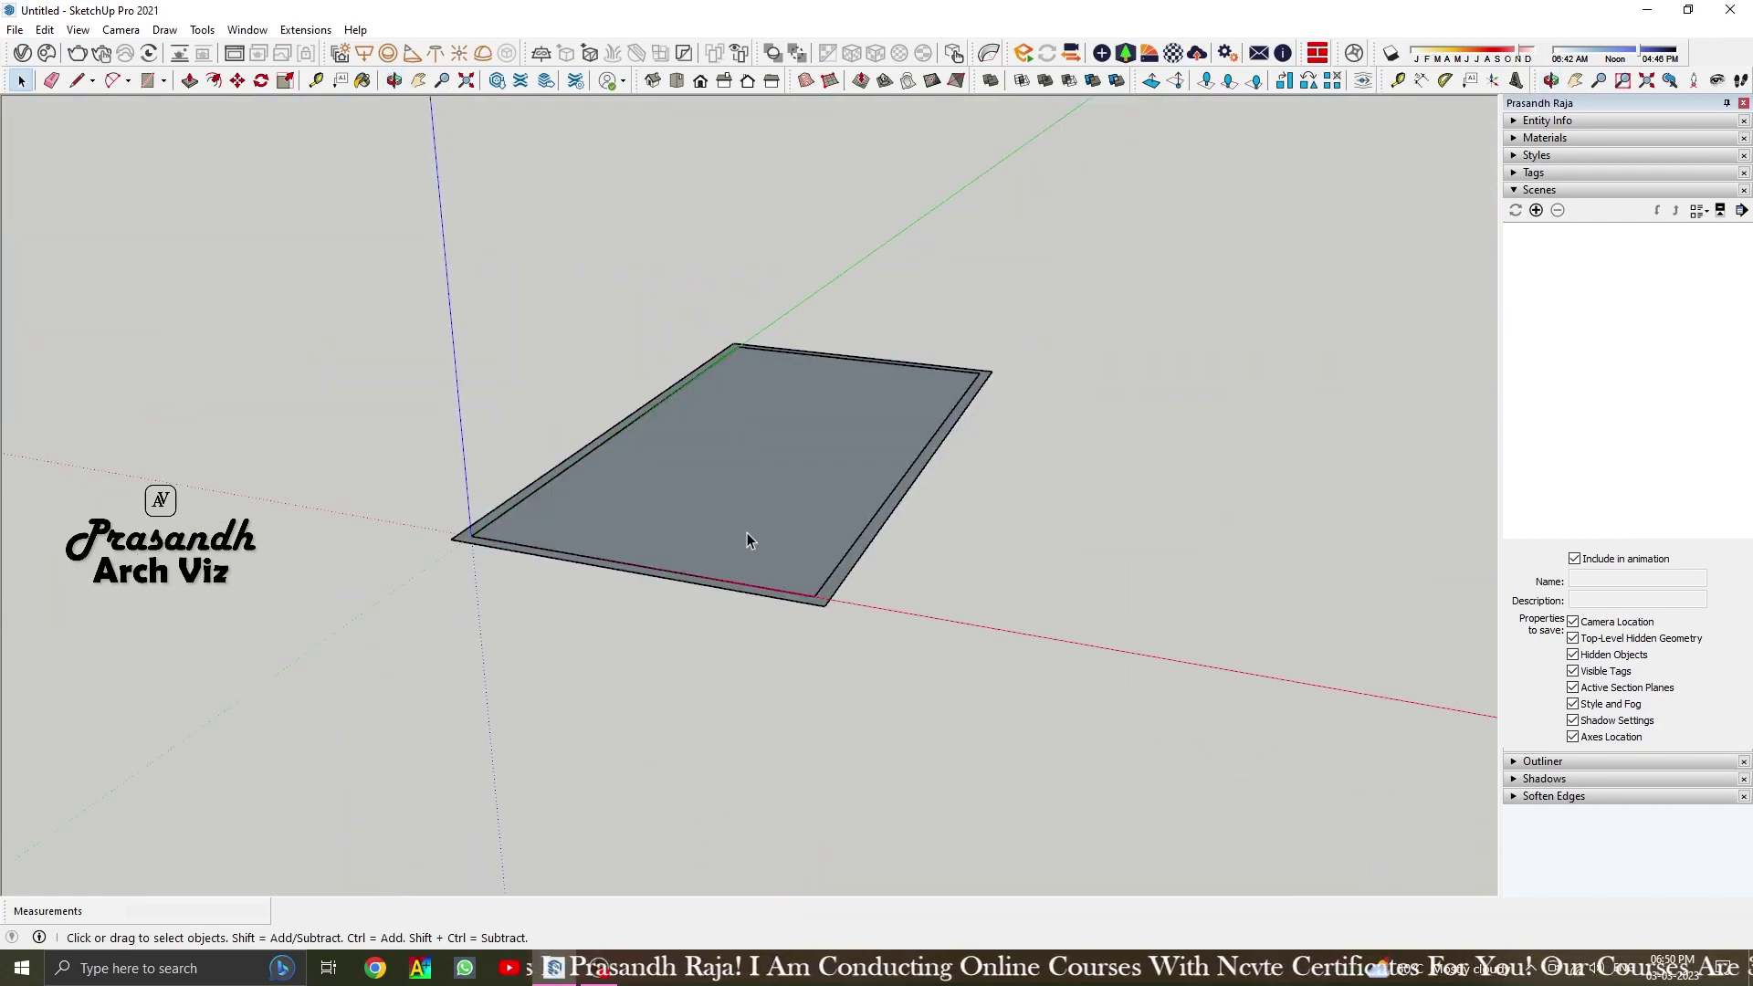
{"action": "scroll", "coordinate": [747, 538], "scroll_direction": "up", "scroll_amount": 2}
{"action": "scroll", "coordinate": [791, 699], "scroll_direction": "up", "scroll_amount": 2}
{"action": "scroll", "coordinate": [692, 689], "scroll_direction": "up", "scroll_amount": 3}
{"action": "key", "text": "p"}
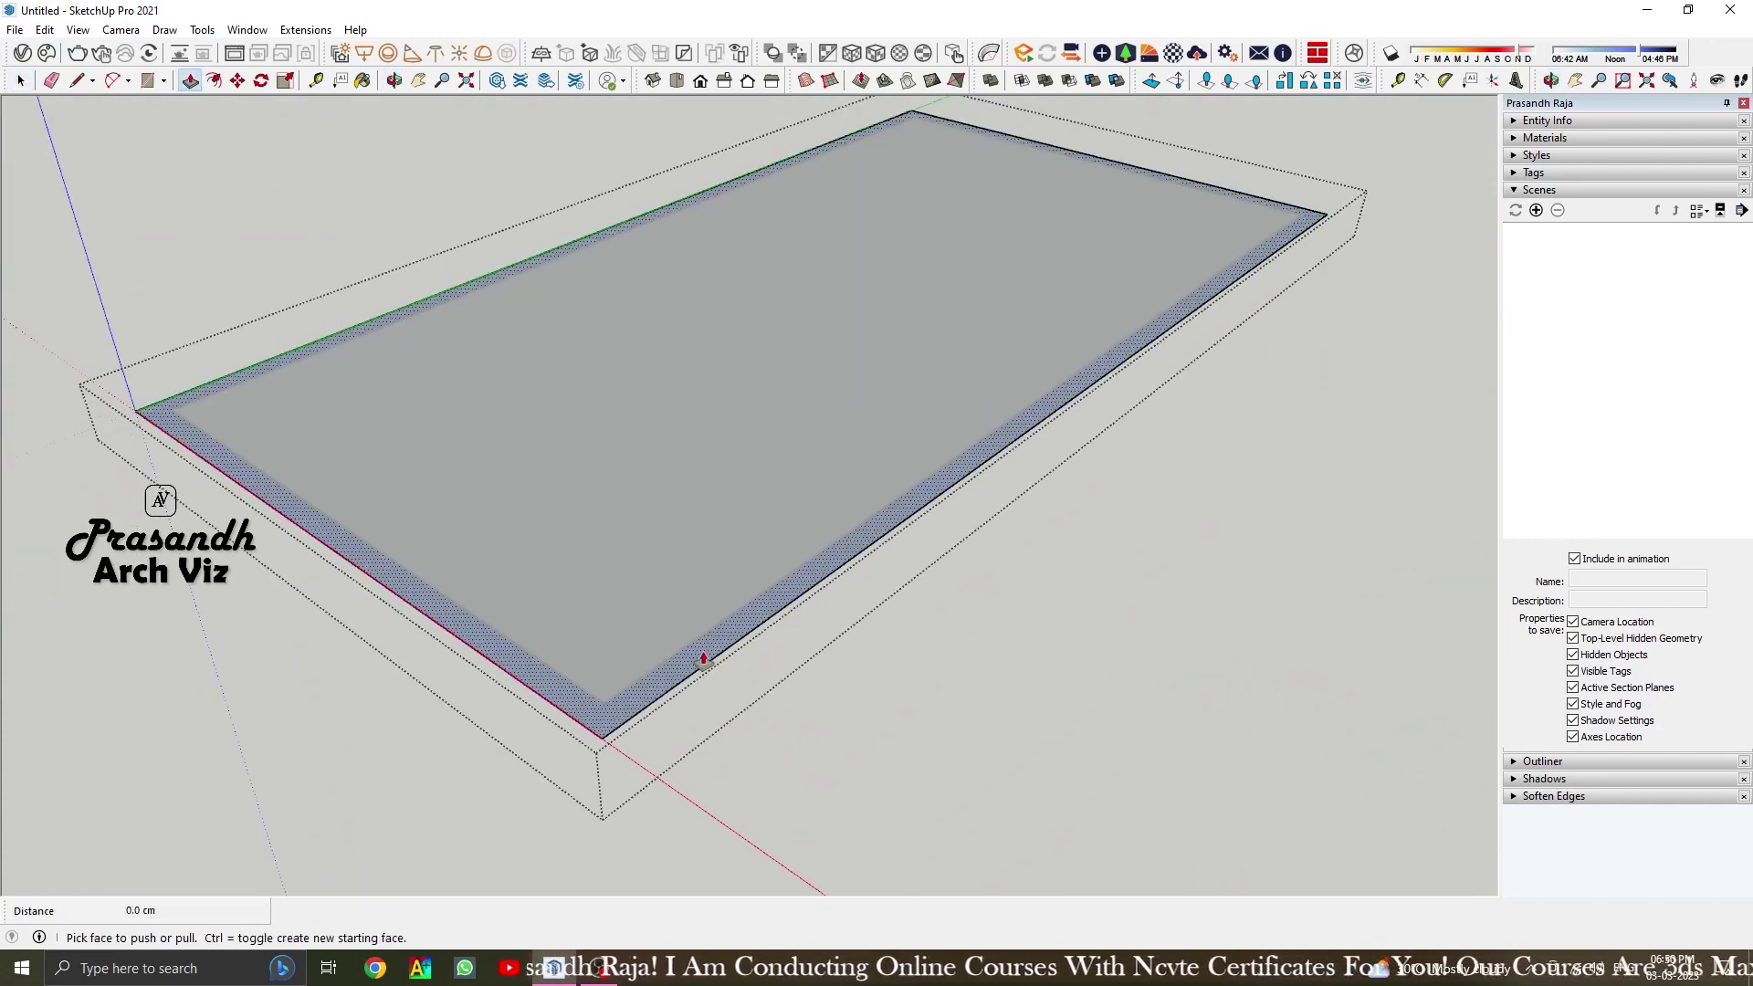
{"action": "left_click_drag", "start_coordinate": [703, 660], "coordinate": [703, 481]}
{"action": "type", "text": "300"}
{"action": "key", "text": "Return"}
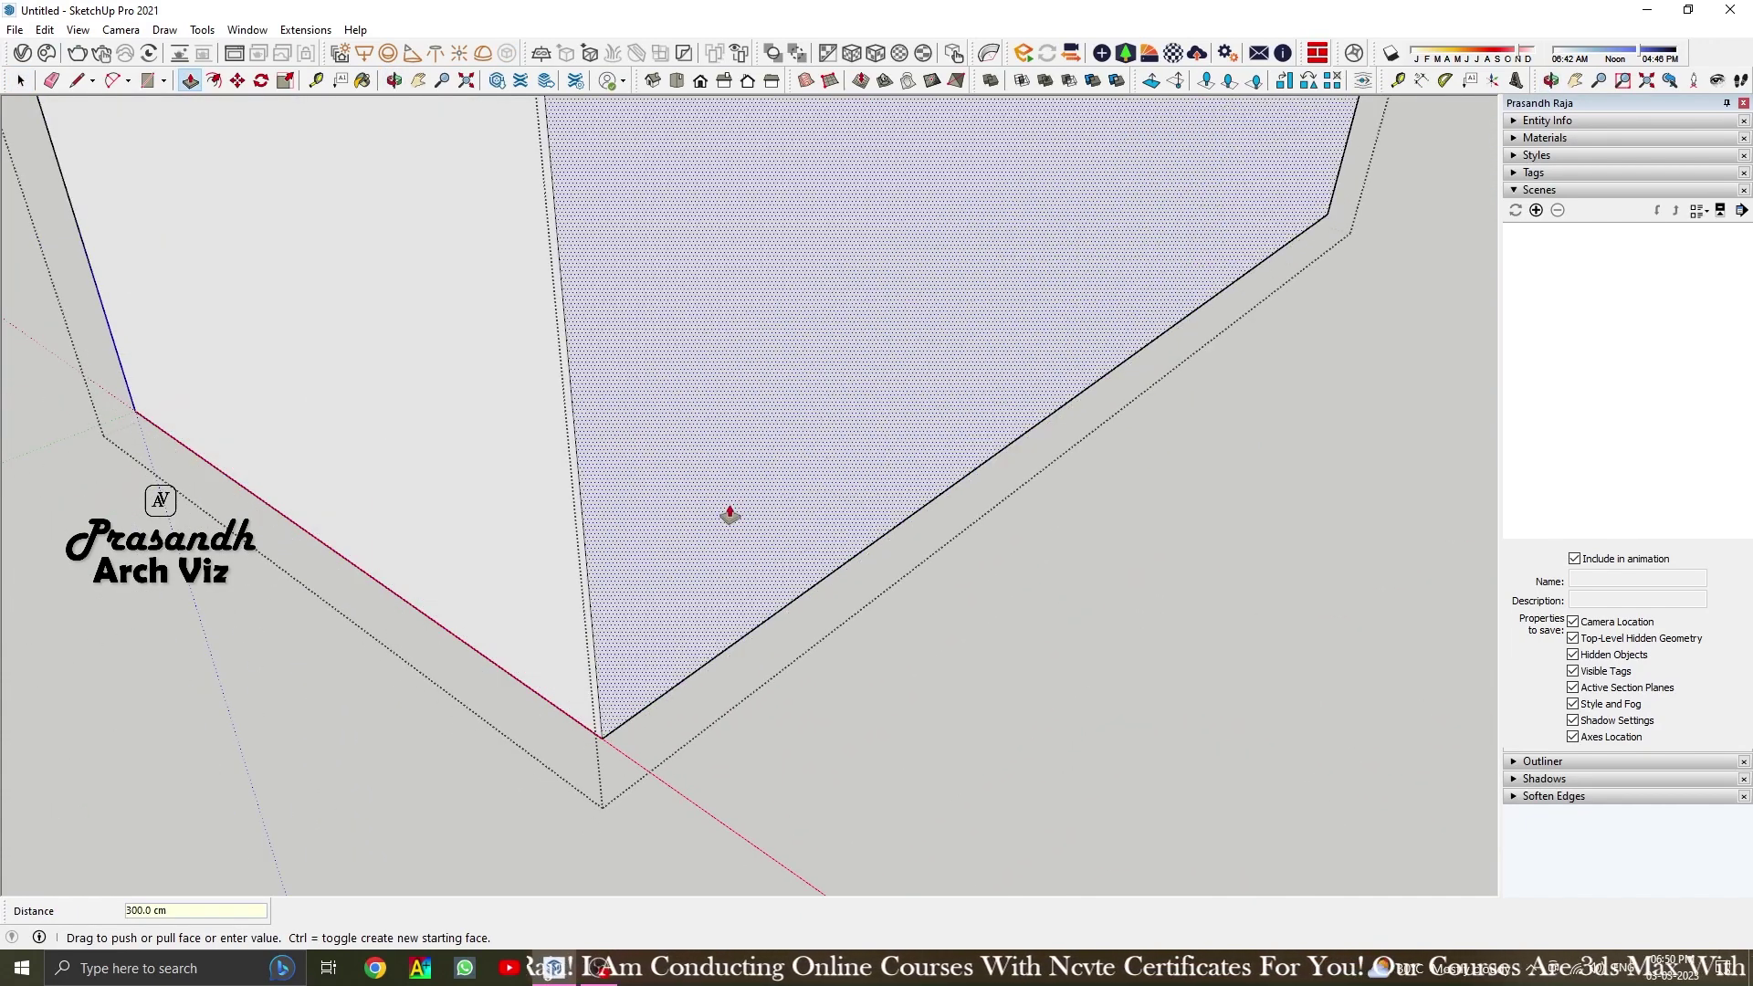
{"action": "key", "text": "space"}
Push the floor face down to give the room a thick floor
{"action": "mouse_move", "coordinate": [1054, 709]}
{"action": "middle_mouse_down"}
{"action": "mouse_move", "coordinate": [803, 666]}
{"action": "mouse_move", "coordinate": [771, 502]}
{"action": "middle_mouse_up"}
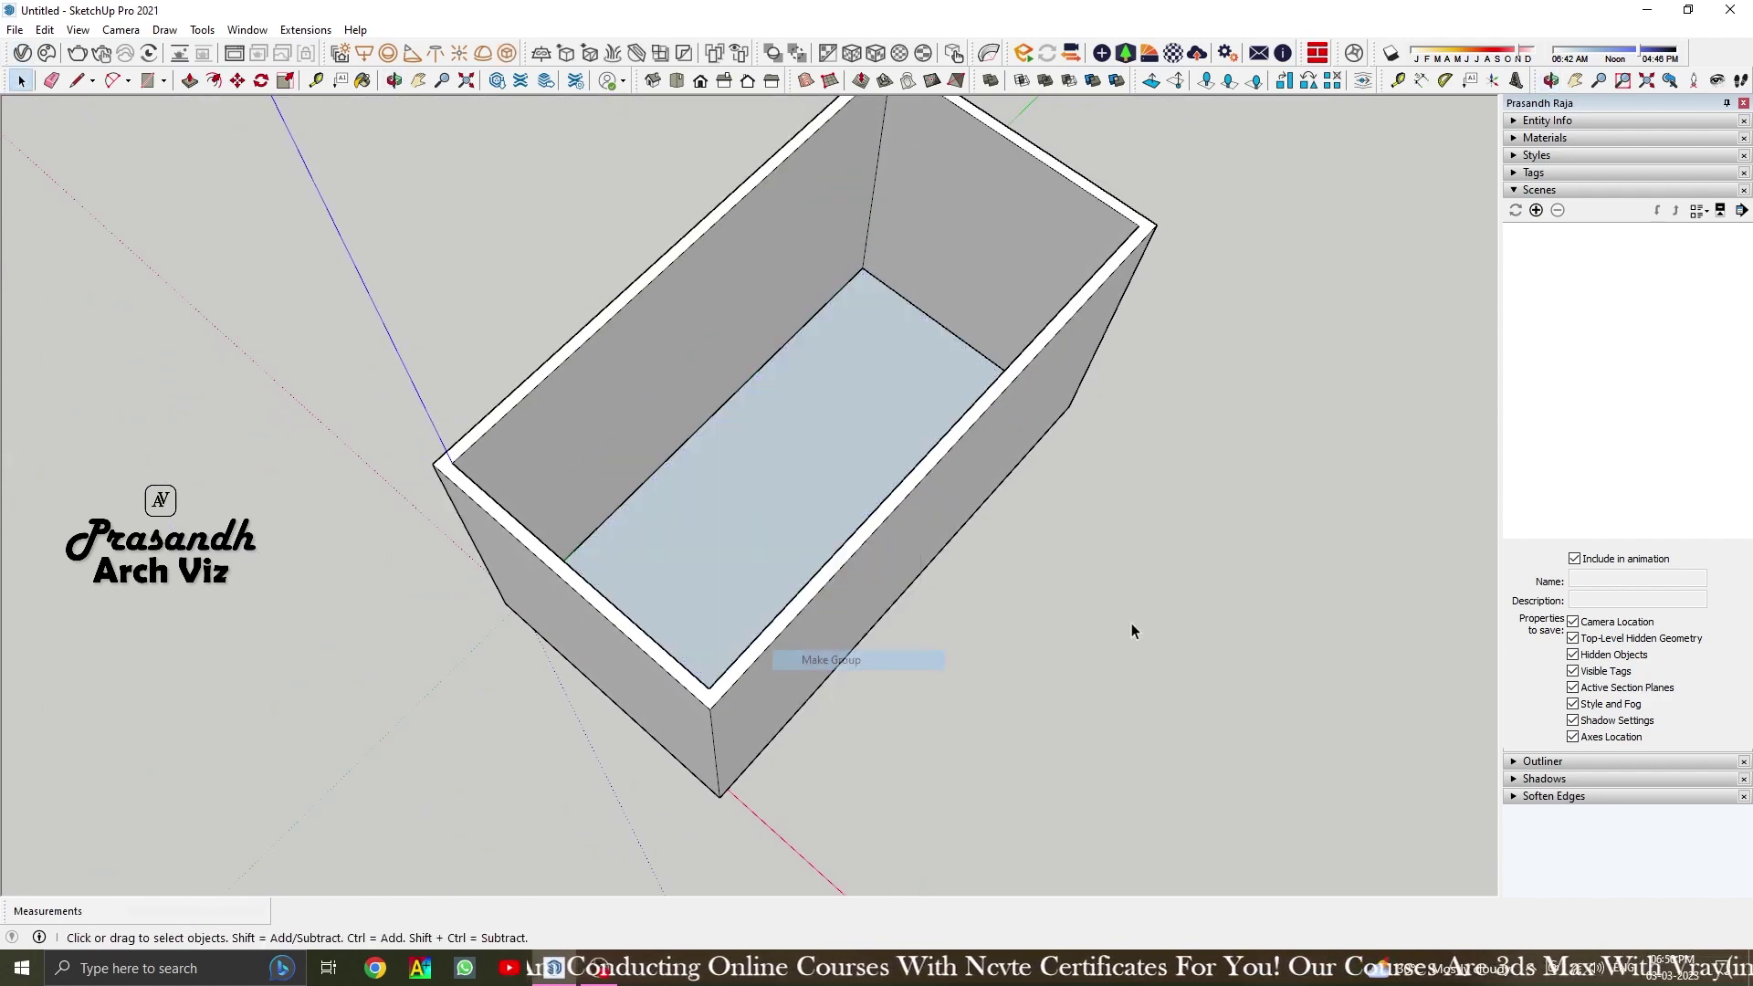
{"action": "scroll", "coordinate": [1135, 626], "scroll_direction": "up", "scroll_amount": 2}
{"action": "scroll", "coordinate": [913, 548], "scroll_direction": "up", "scroll_amount": 3}
{"action": "key", "text": "p"}
{"action": "left_click_drag", "start_coordinate": [688, 520], "coordinate": [756, 553]}
{"action": "left_click", "coordinate": [756, 551]}
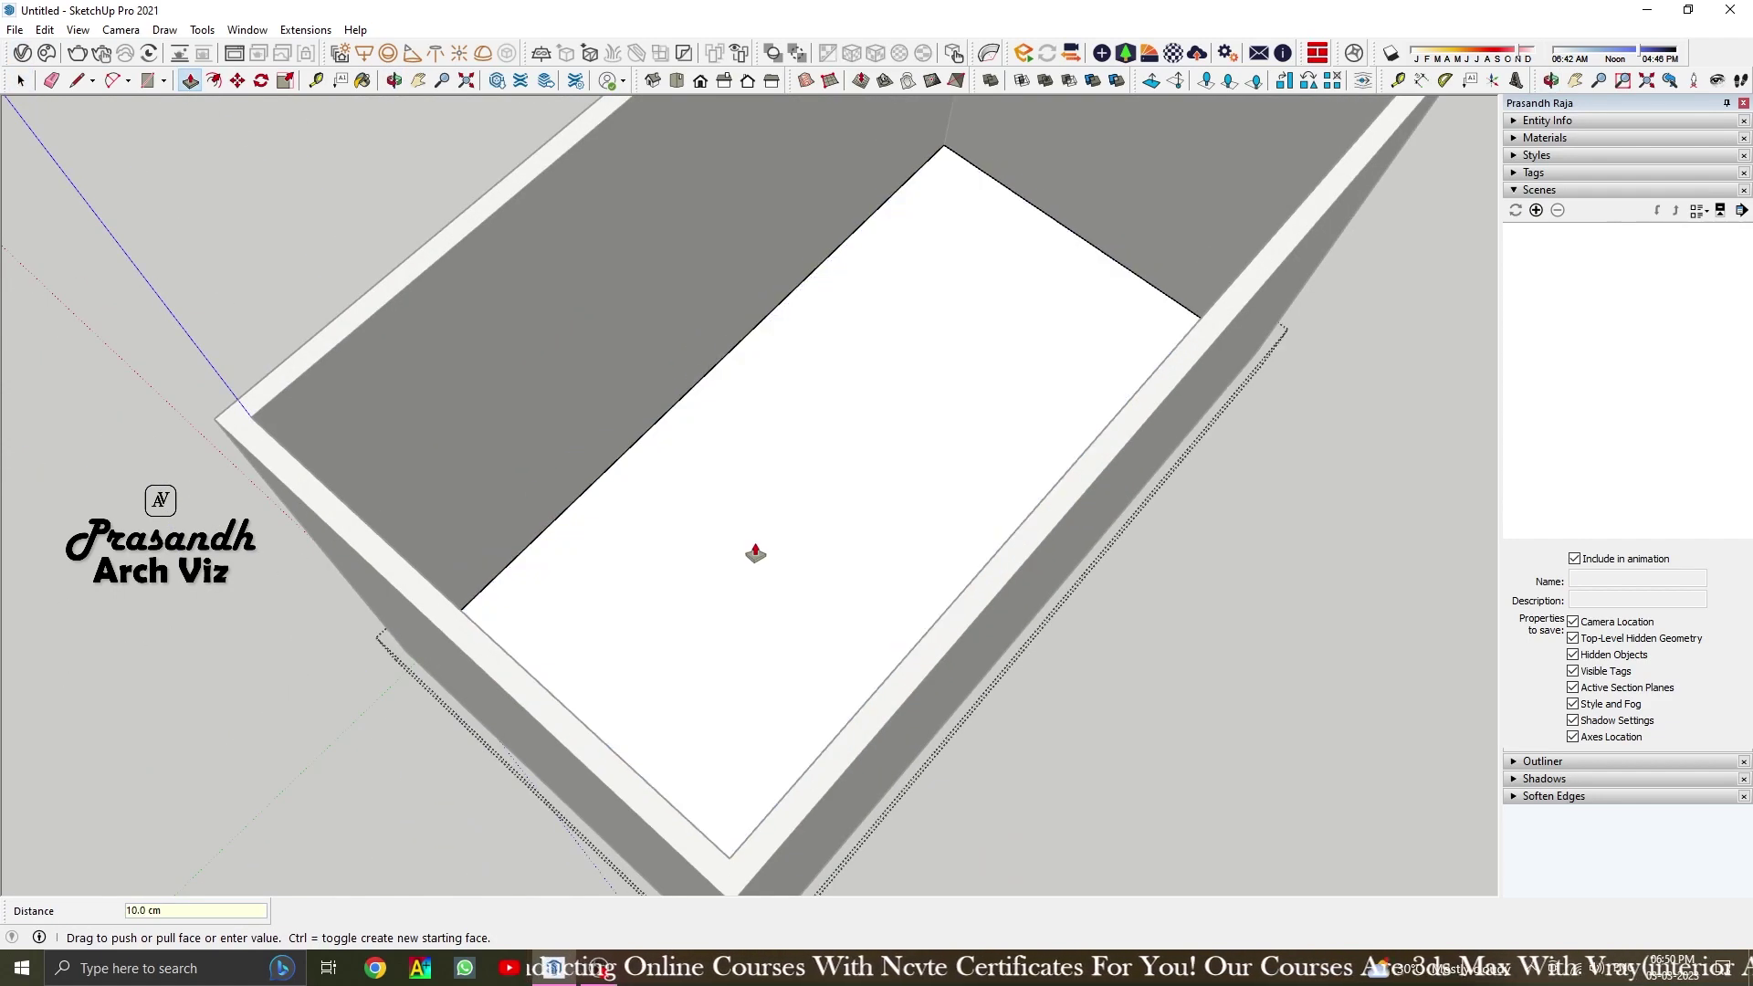
{"action": "key", "text": "space"}
{"action": "scroll", "coordinate": [681, 599], "scroll_direction": "down", "scroll_amount": 3}
{"action": "scroll", "coordinate": [681, 599], "scroll_direction": "down", "scroll_amount": 2}
Close the box top with a rectangle and pull it up 10 cm
{"action": "left_click", "coordinate": [485, 512]}
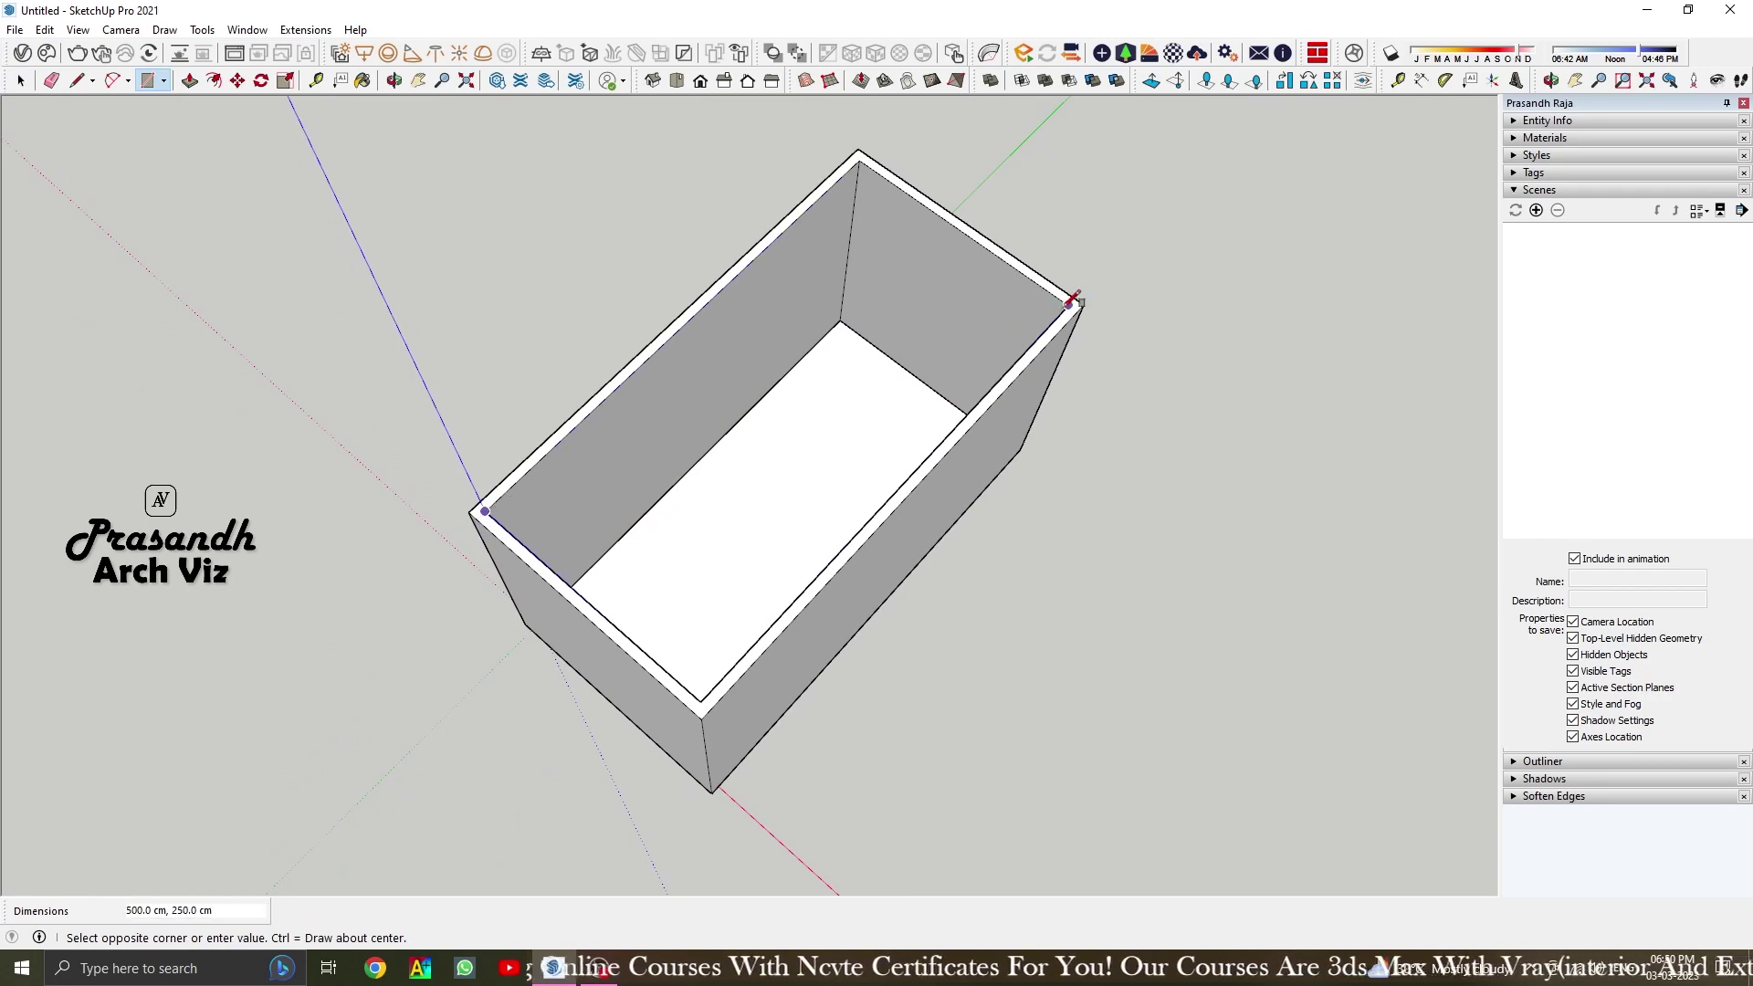
{"action": "left_click", "coordinate": [1074, 304]}
{"action": "key", "text": "space"}
{"action": "key", "text": "p"}
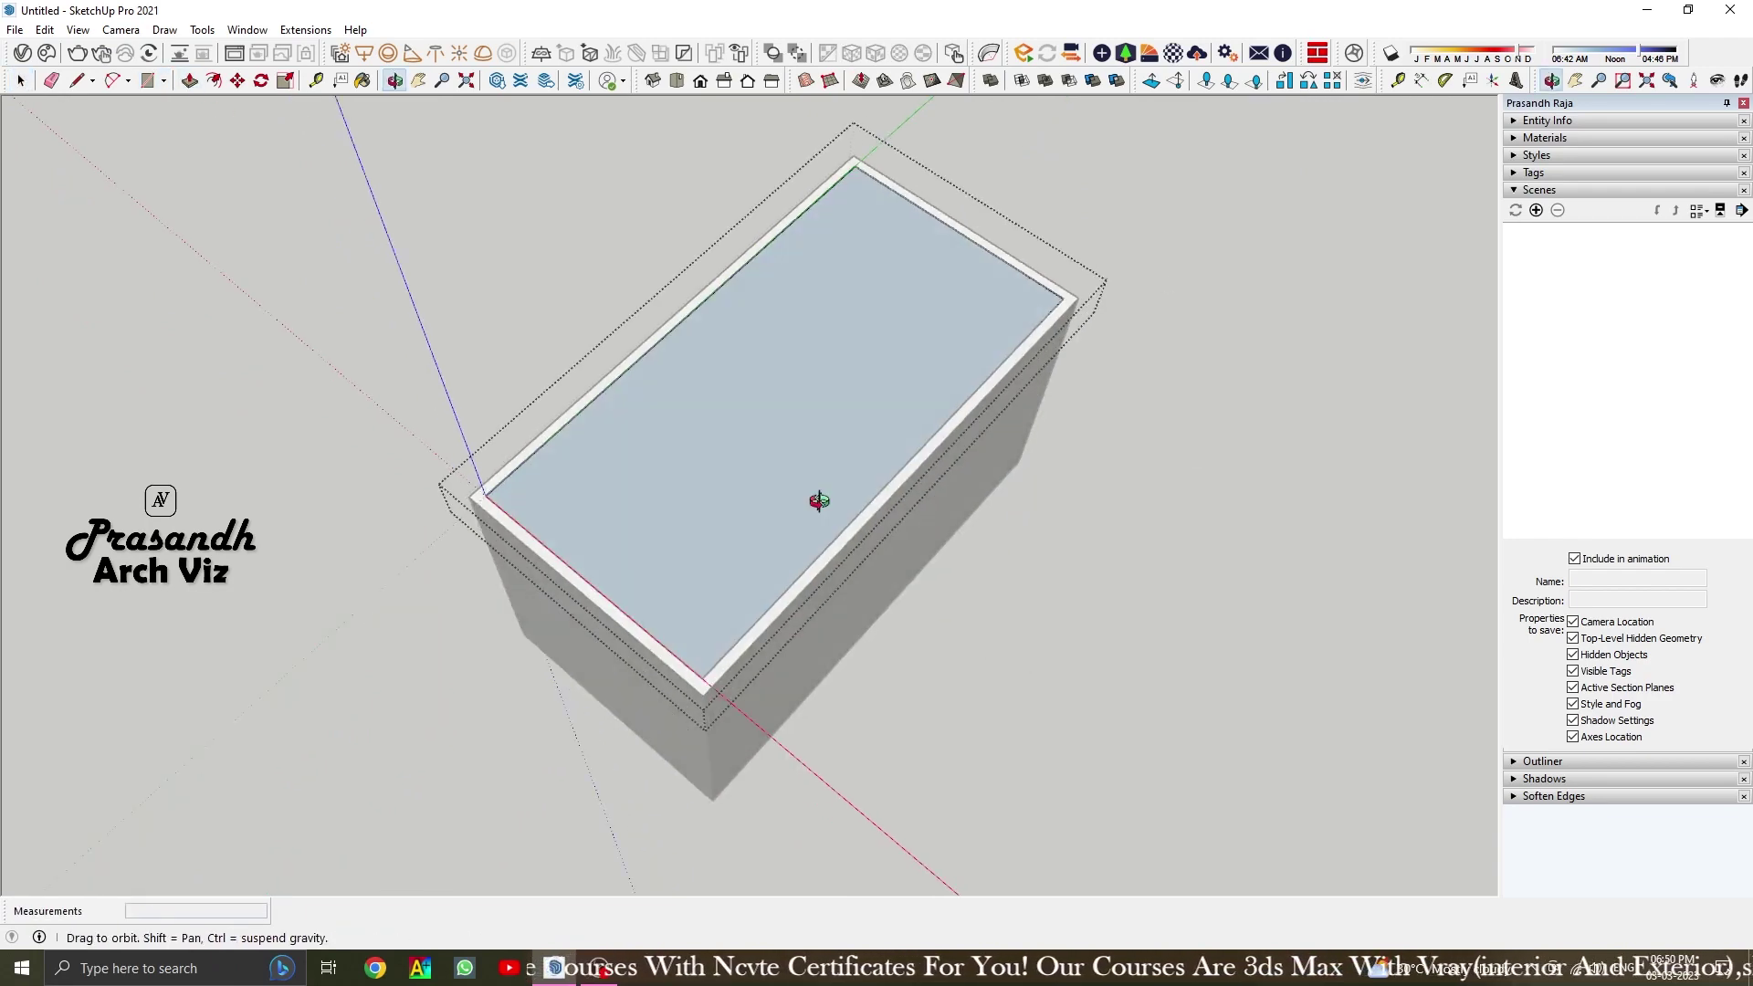
{"action": "scroll", "coordinate": [755, 439], "scroll_direction": "up", "scroll_amount": 3}
{"action": "left_click", "coordinate": [755, 439]}
{"action": "left_click", "coordinate": [838, 577]}
{"action": "key", "text": "space"}
{"action": "scroll", "coordinate": [838, 577], "scroll_direction": "down", "scroll_amount": 3}
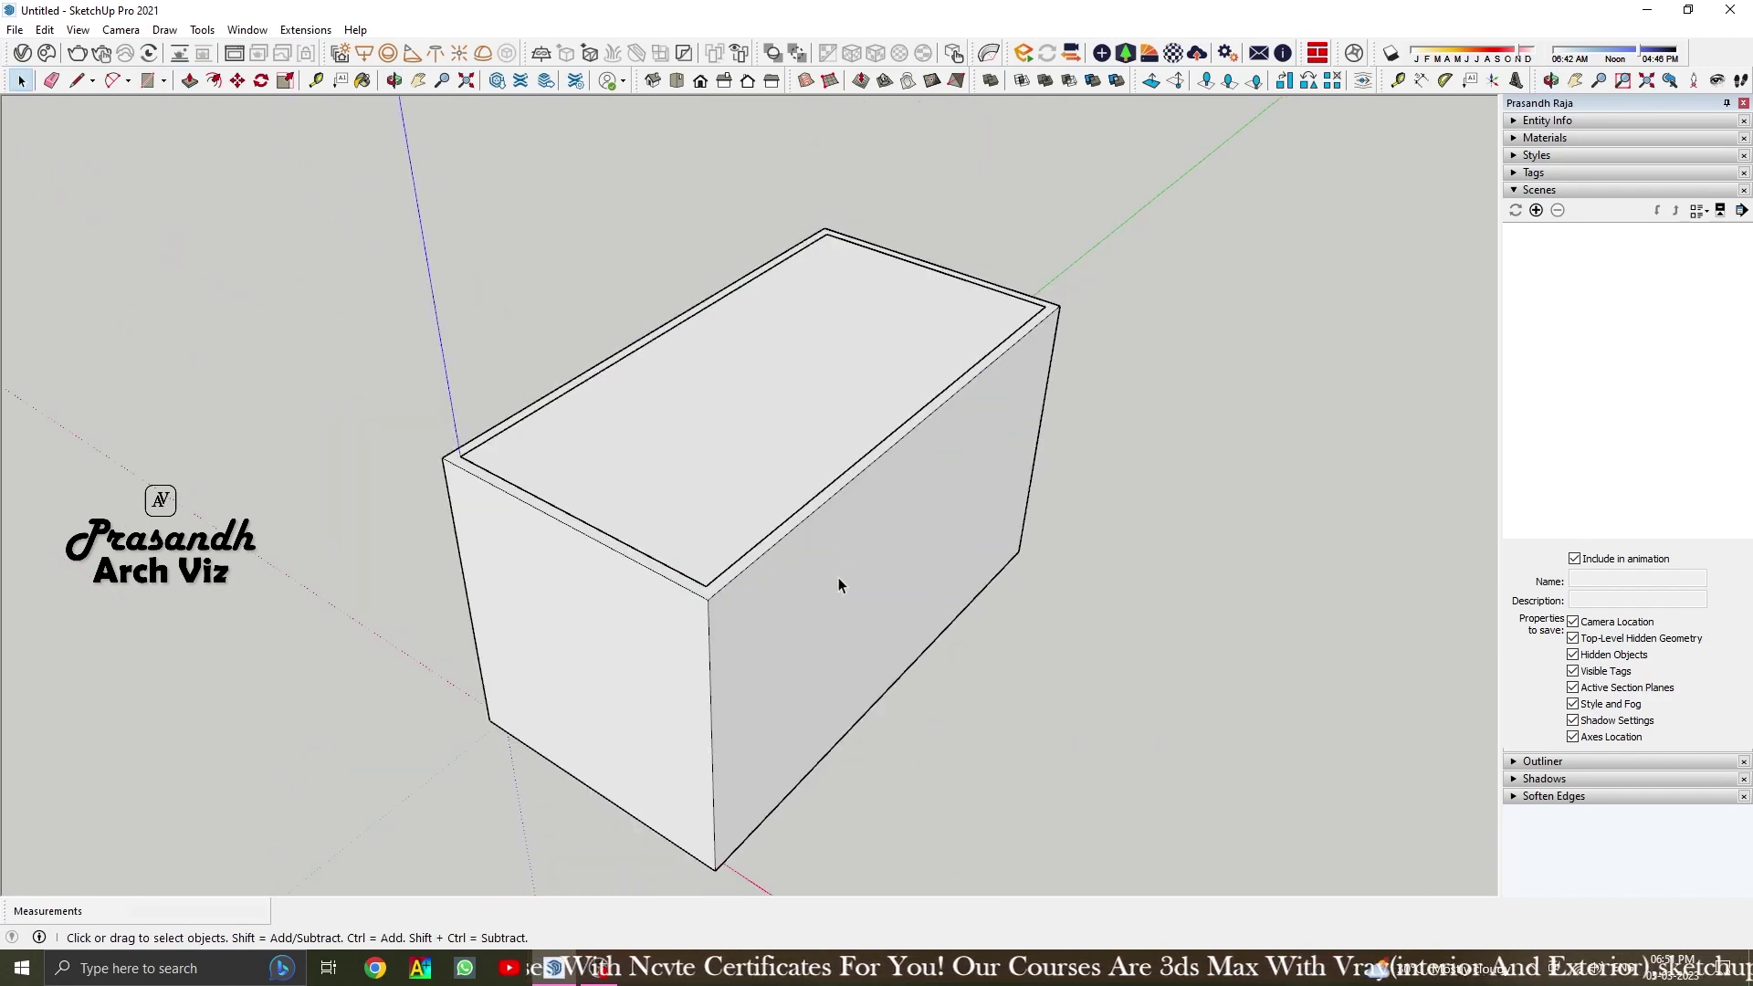
Hide the box parts one by one, then unhide everything in the model
{"action": "middle_click_drag", "start_coordinate": [838, 577], "coordinate": [736, 469]}
{"action": "right_click", "coordinate": [738, 468]}
{"action": "left_click", "coordinate": [796, 517]}
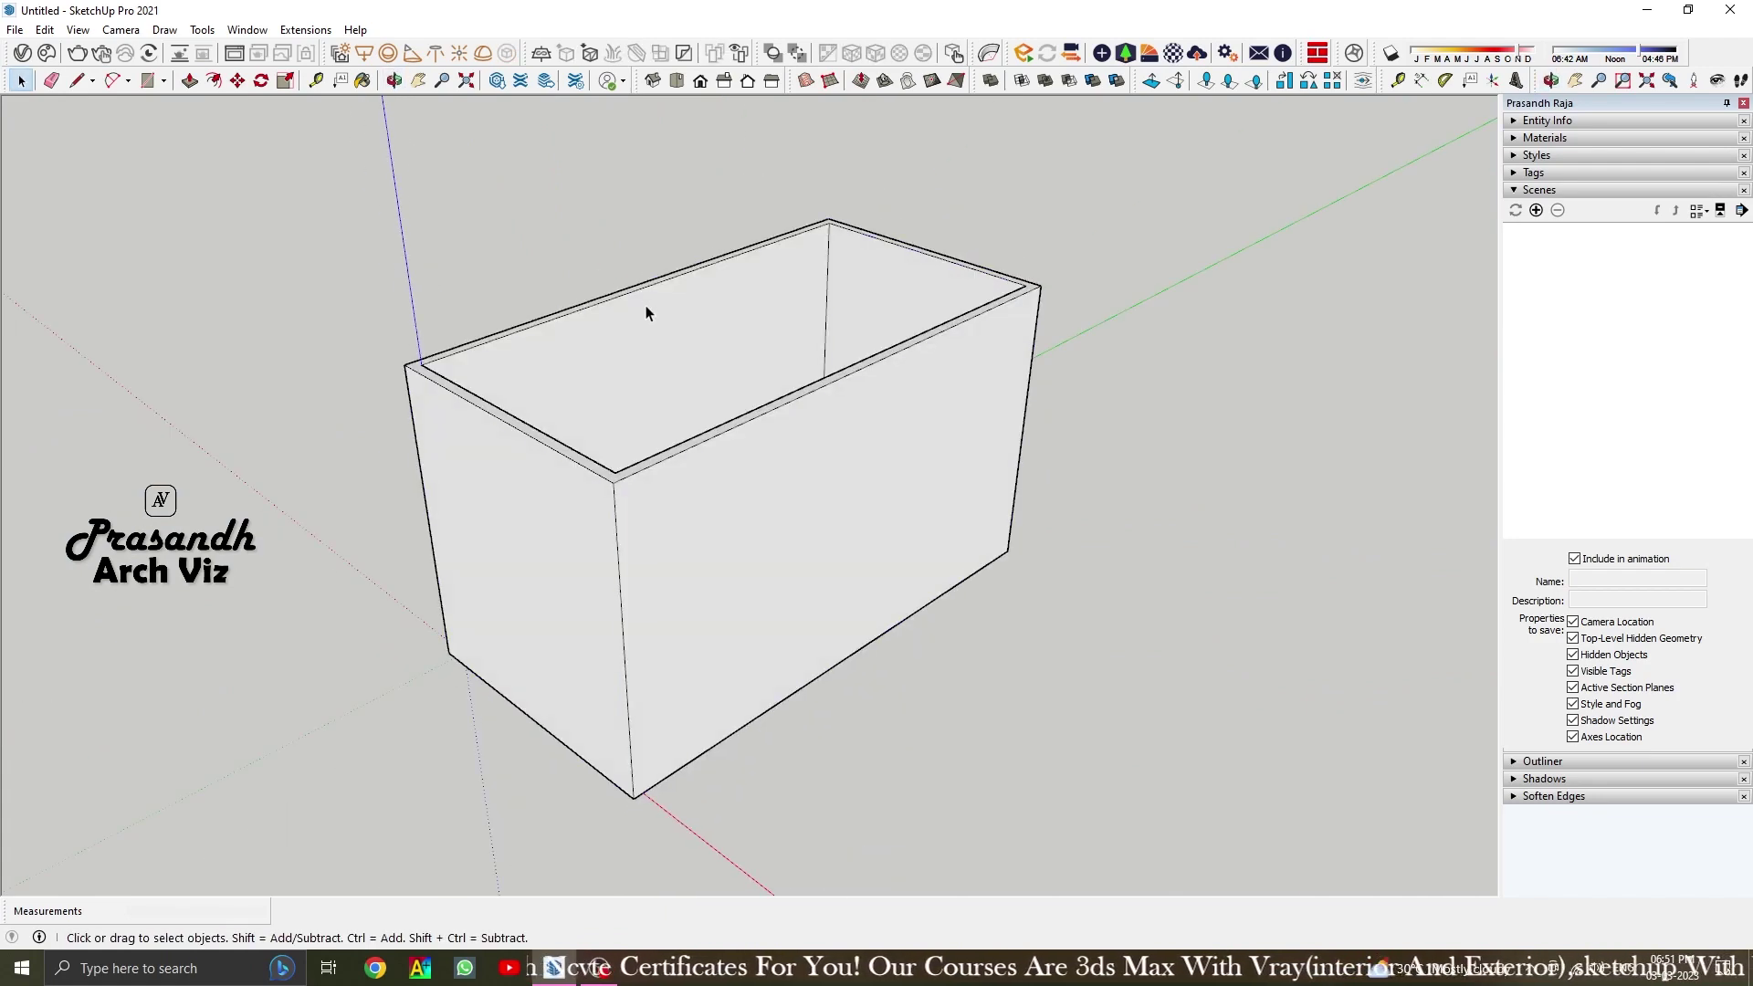
{"action": "right_click", "coordinate": [647, 307]}
{"action": "left_click", "coordinate": [758, 352]}
{"action": "right_click", "coordinate": [805, 526]}
{"action": "left_click", "coordinate": [845, 142]}
{"action": "middle_click_drag", "start_coordinate": [552, 496], "coordinate": [794, 532]}
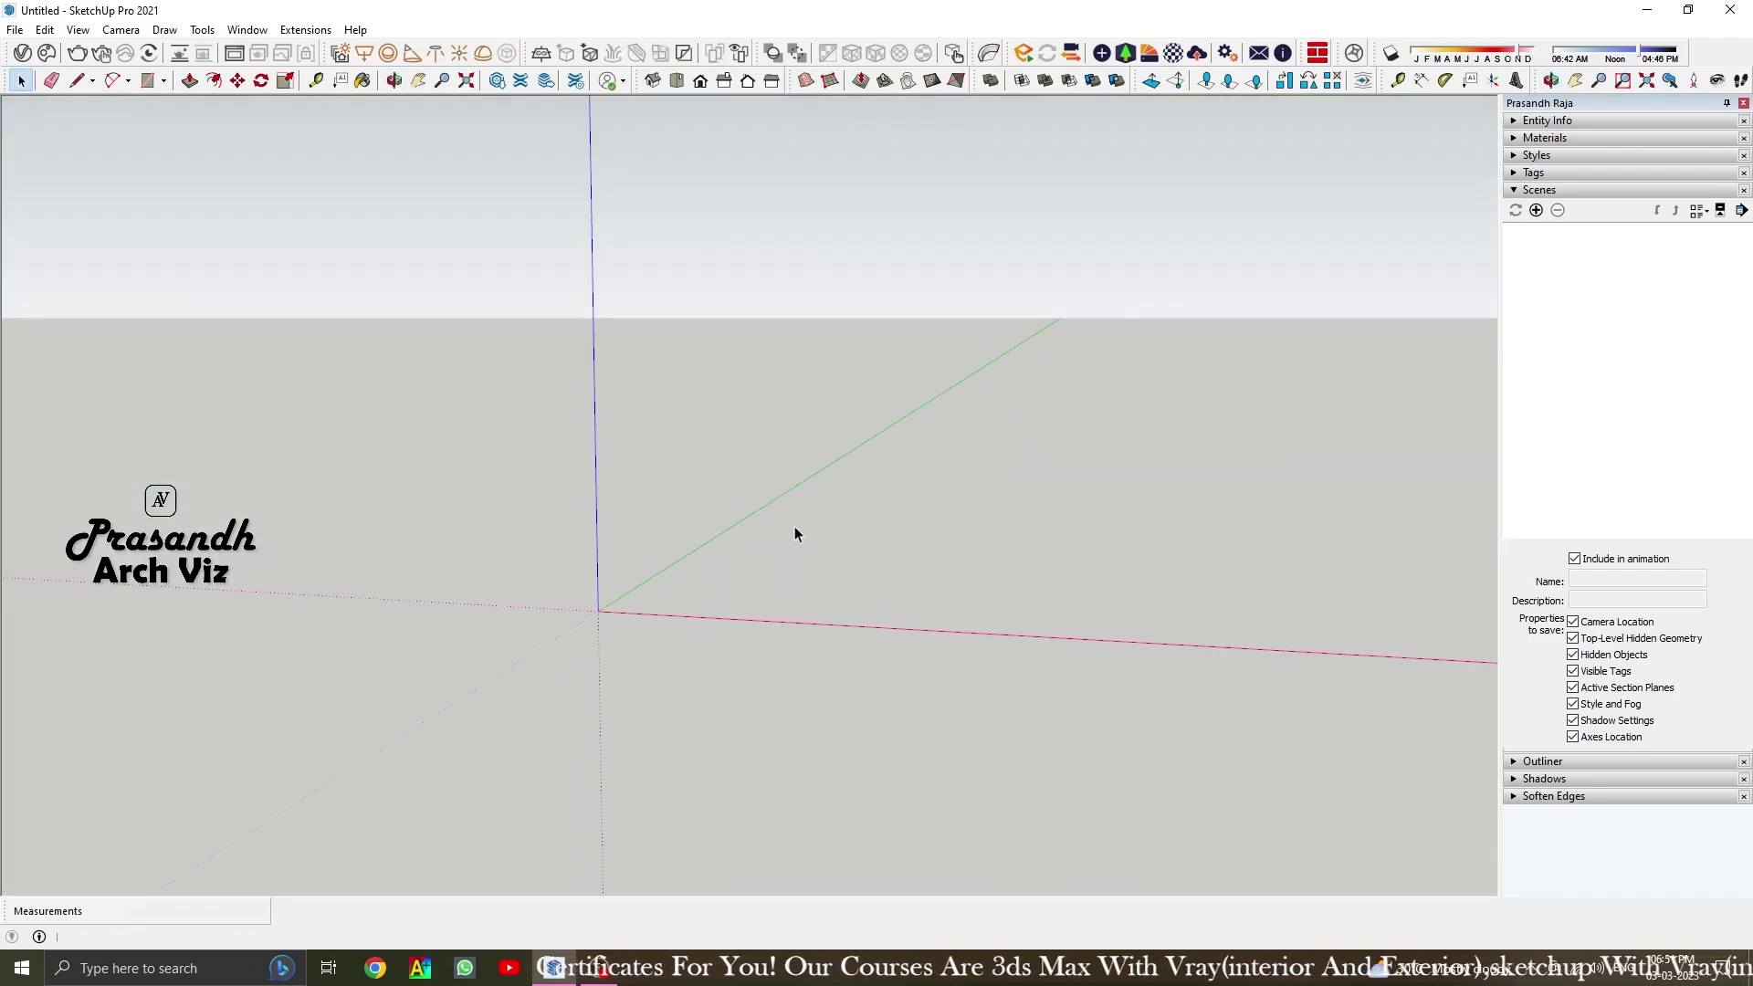
{"action": "left_click", "coordinate": [45, 29]}
{"action": "left_click", "coordinate": [356, 345]}
Hide the box's top face and switch to the Top standard view
{"action": "middle_click_drag", "start_coordinate": [893, 409], "coordinate": [775, 325]}
{"action": "right_click", "coordinate": [775, 325]}
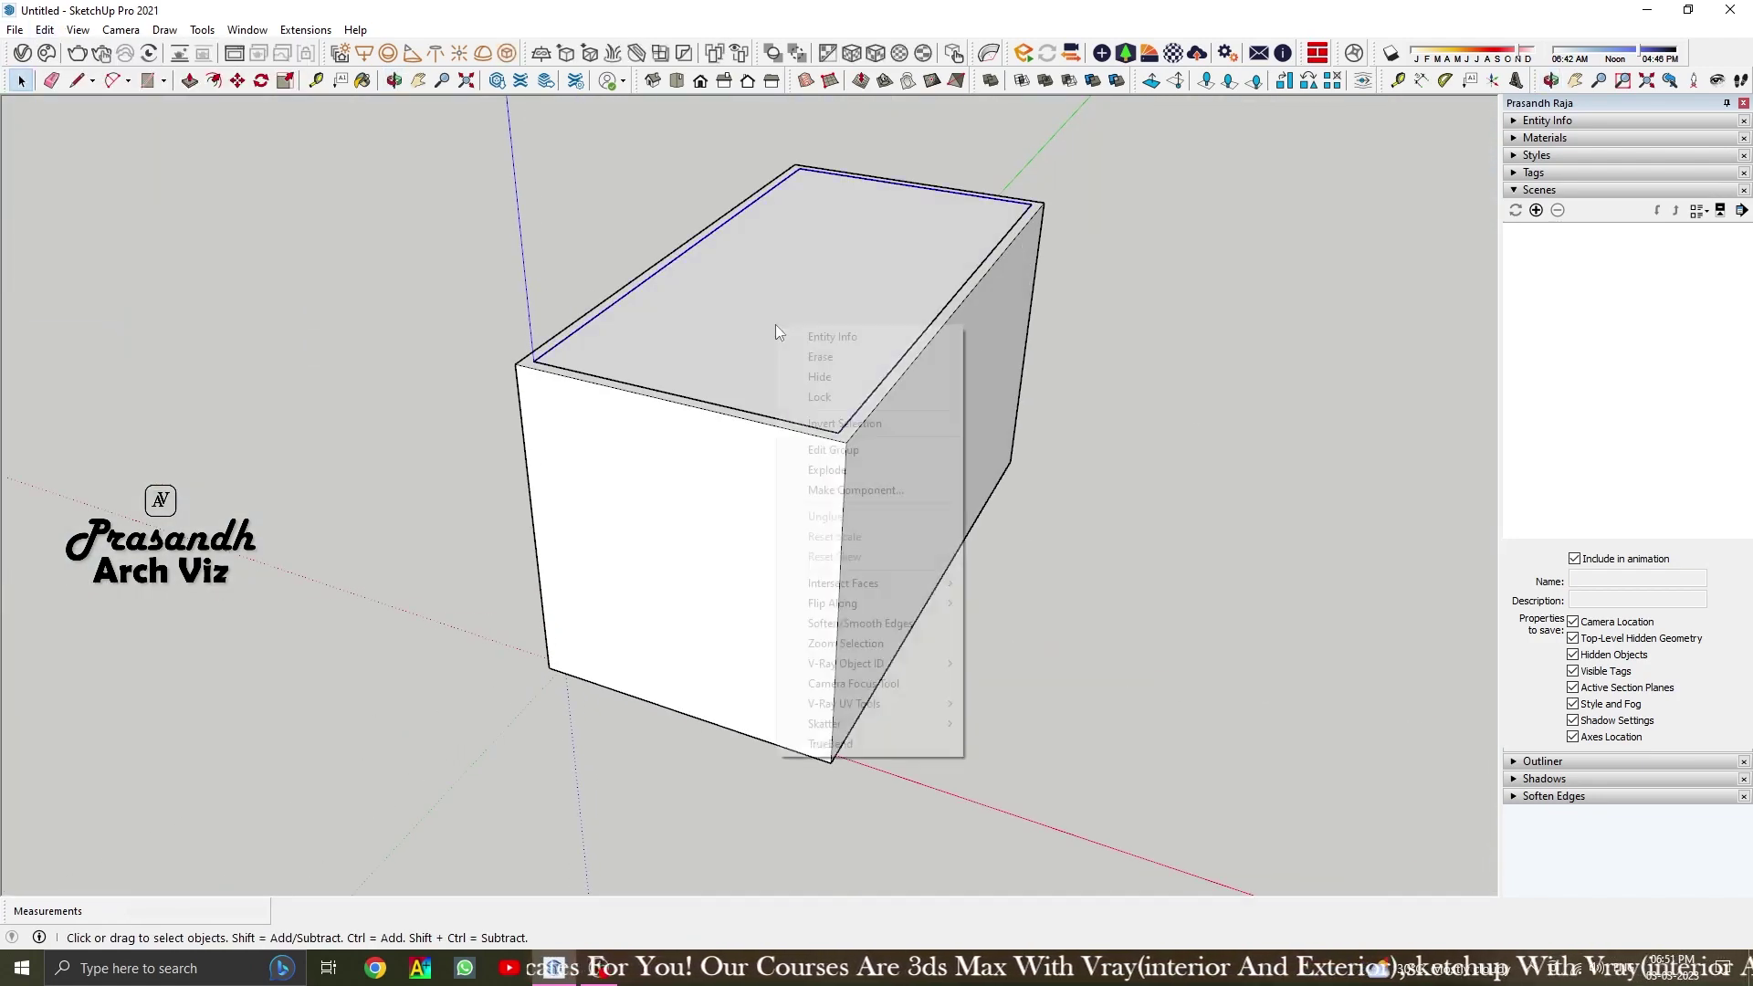
{"action": "left_click", "coordinate": [826, 372]}
{"action": "left_click", "coordinate": [676, 80]}
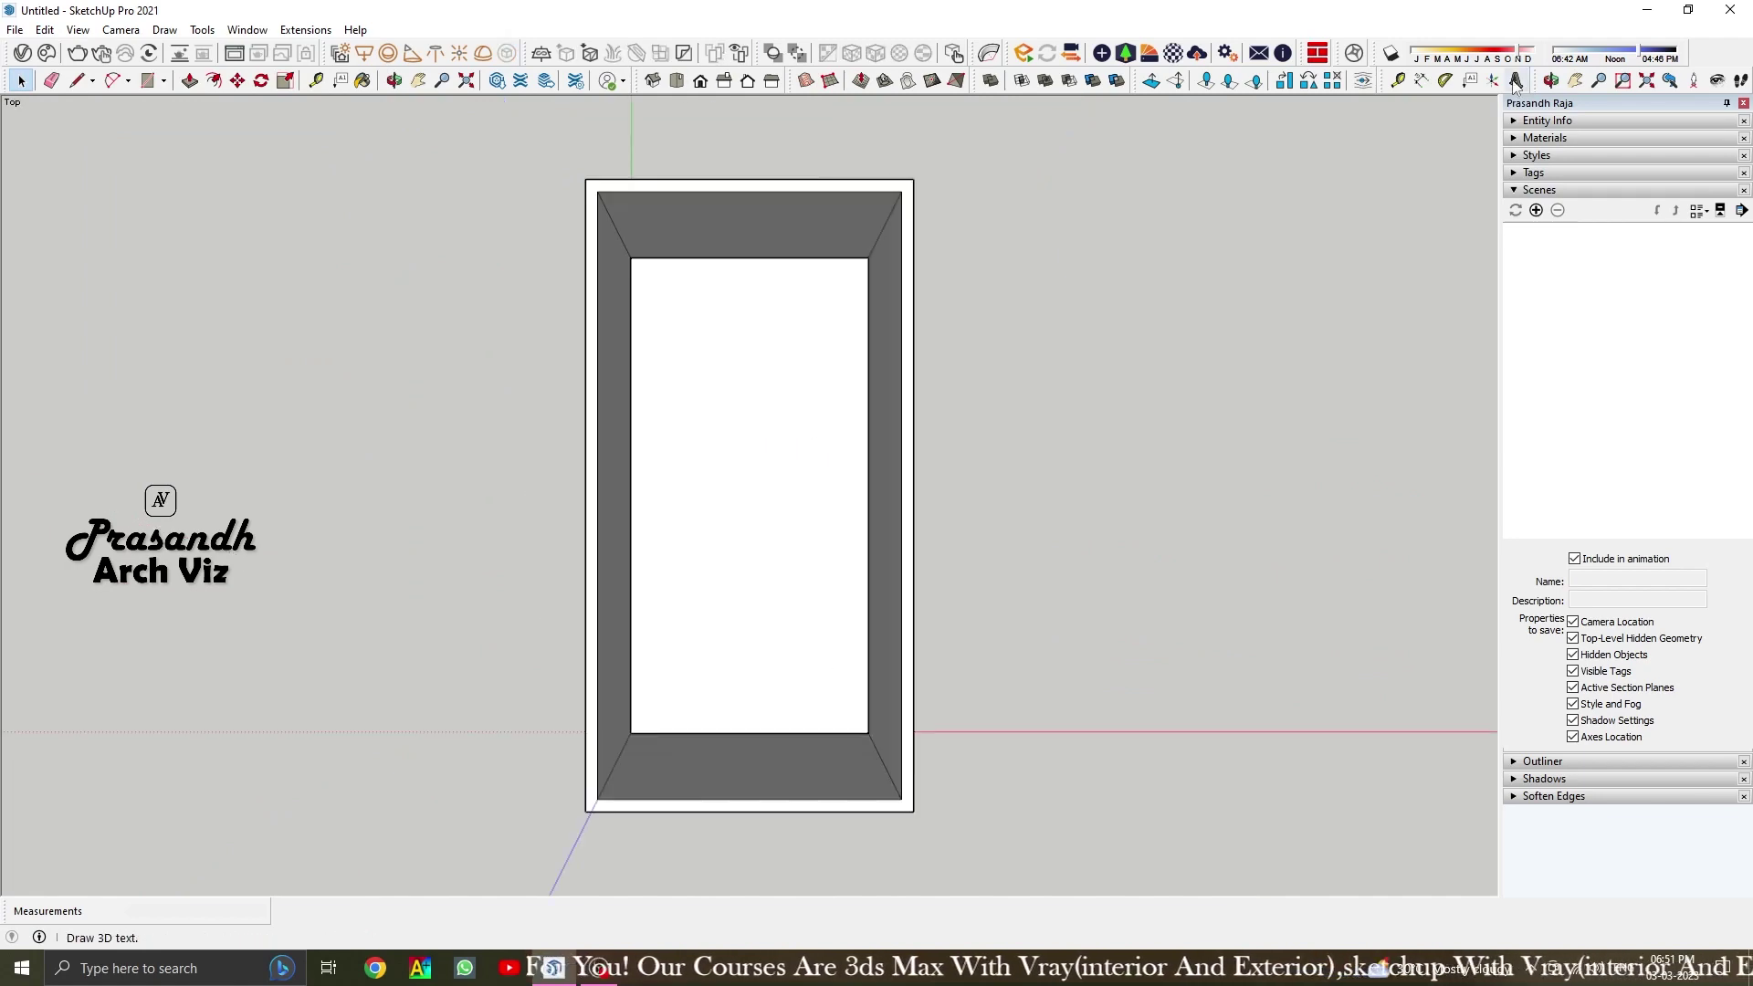
Place a camera at eye height inside the room with a 50° field of view
{"action": "left_click", "coordinate": [1694, 81]}
{"action": "left_click", "coordinate": [749, 729]}
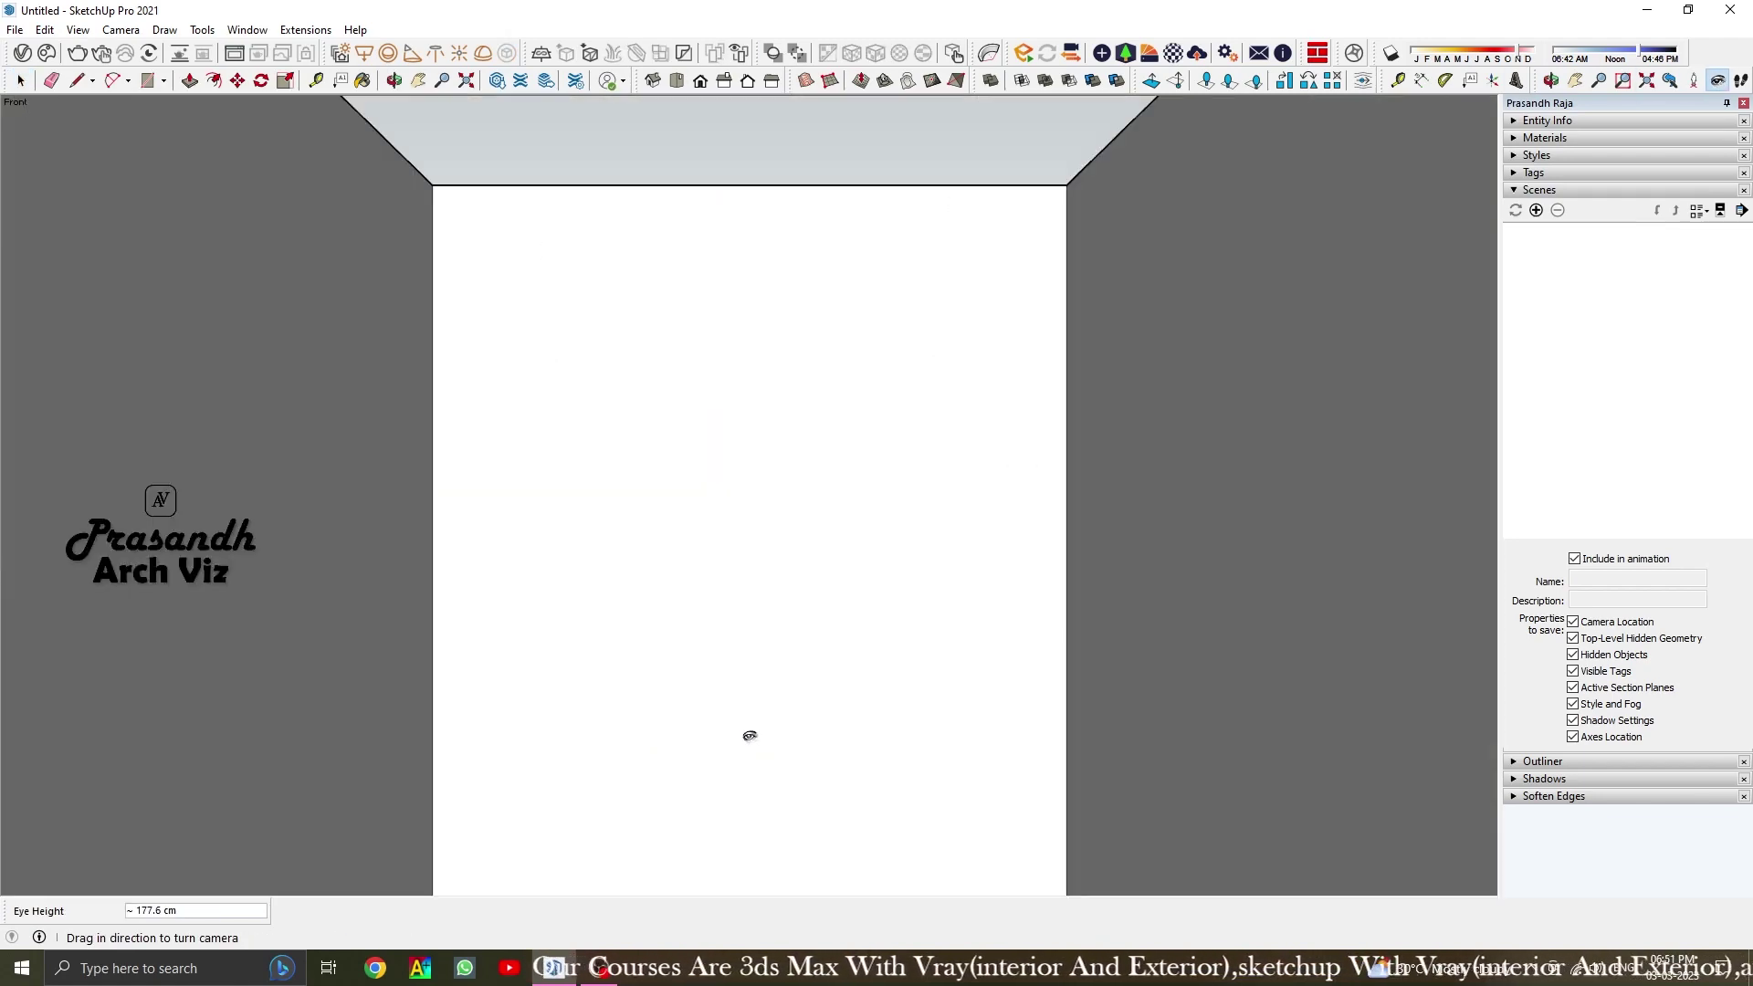
{"action": "type", "text": "z"}
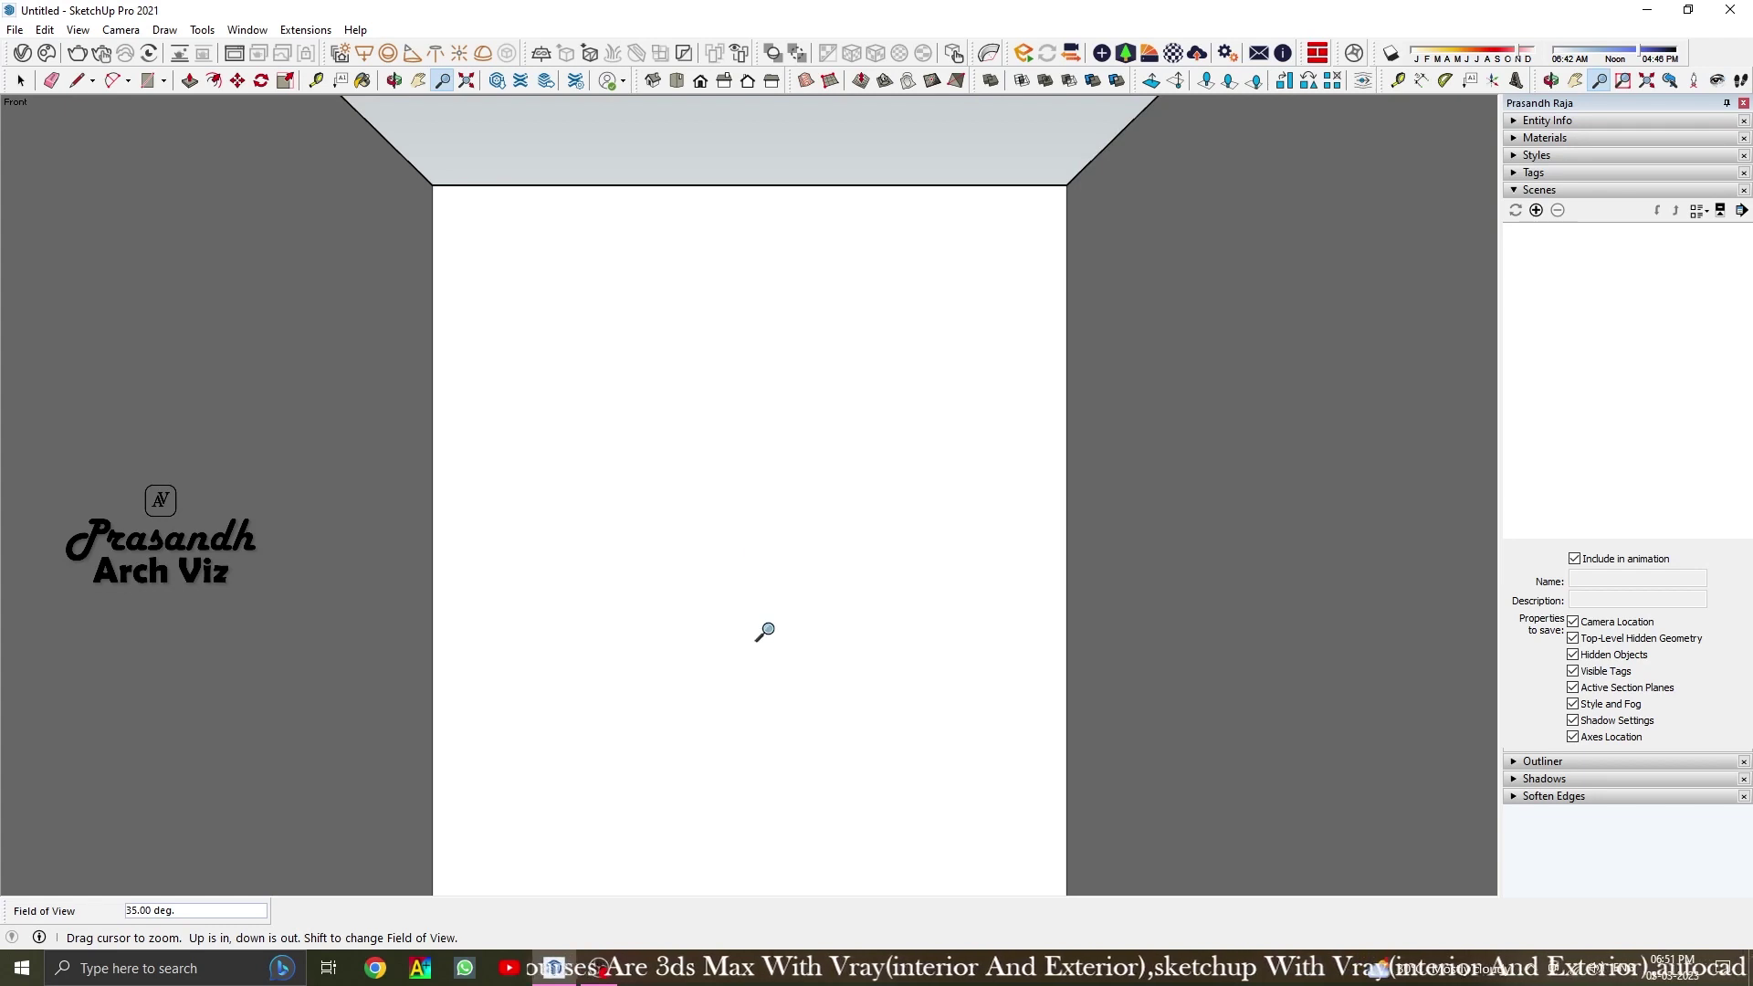
{"action": "type", "text": "65"}
{"action": "key", "text": "Return"}
{"action": "type", "text": "50"}
{"action": "key", "text": "Return"}
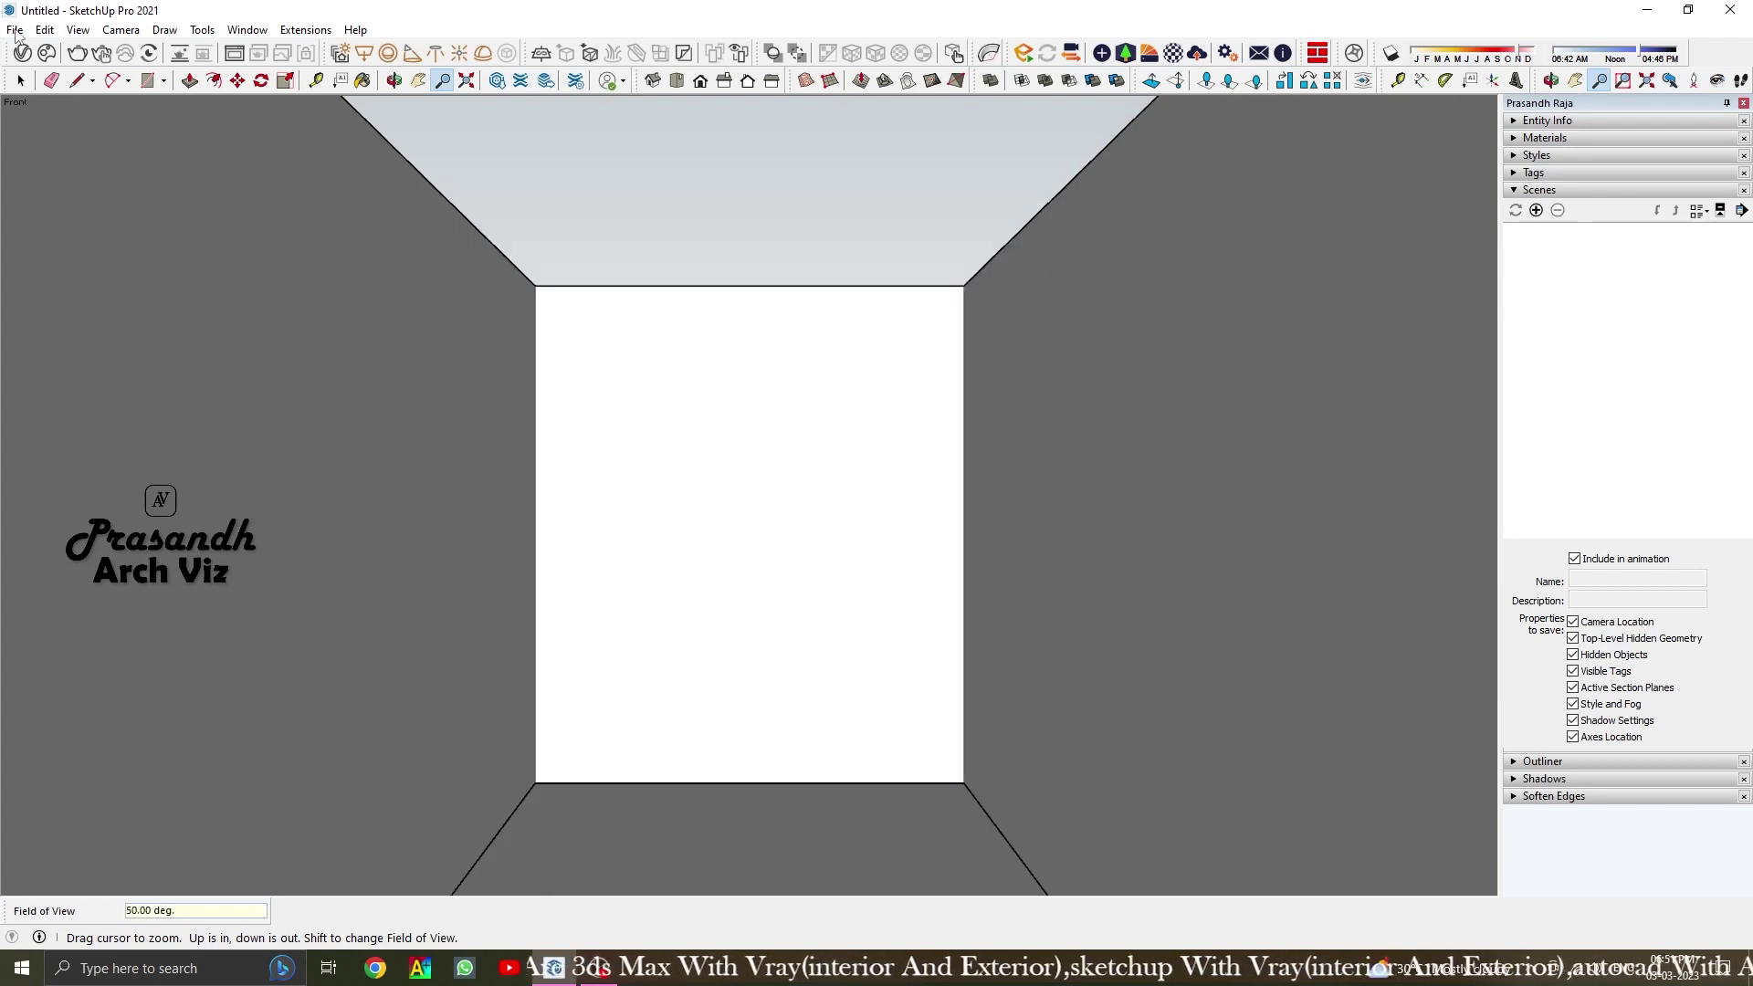
Unhide the ceiling, add a scene named 'Pooja View', and start Save As
{"action": "left_click", "coordinate": [45, 29]}
{"action": "left_click", "coordinate": [338, 350]}
{"action": "left_click", "coordinate": [14, 29]}
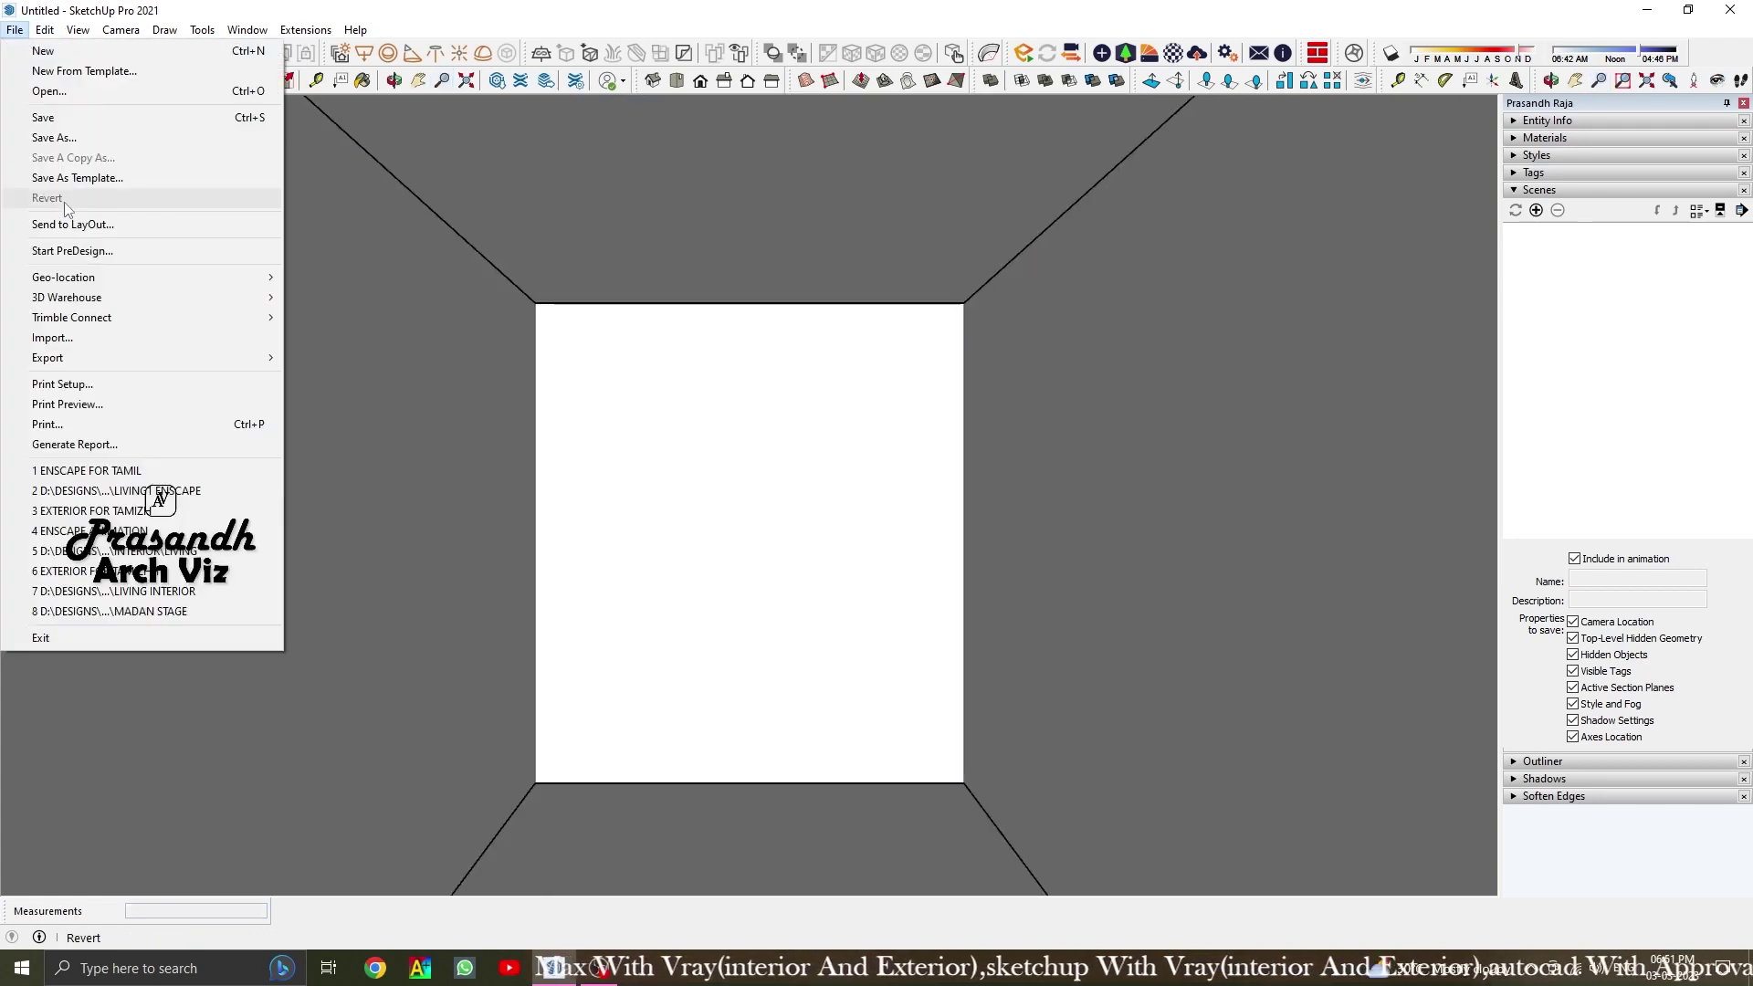
{"action": "left_click", "coordinate": [1535, 210]}
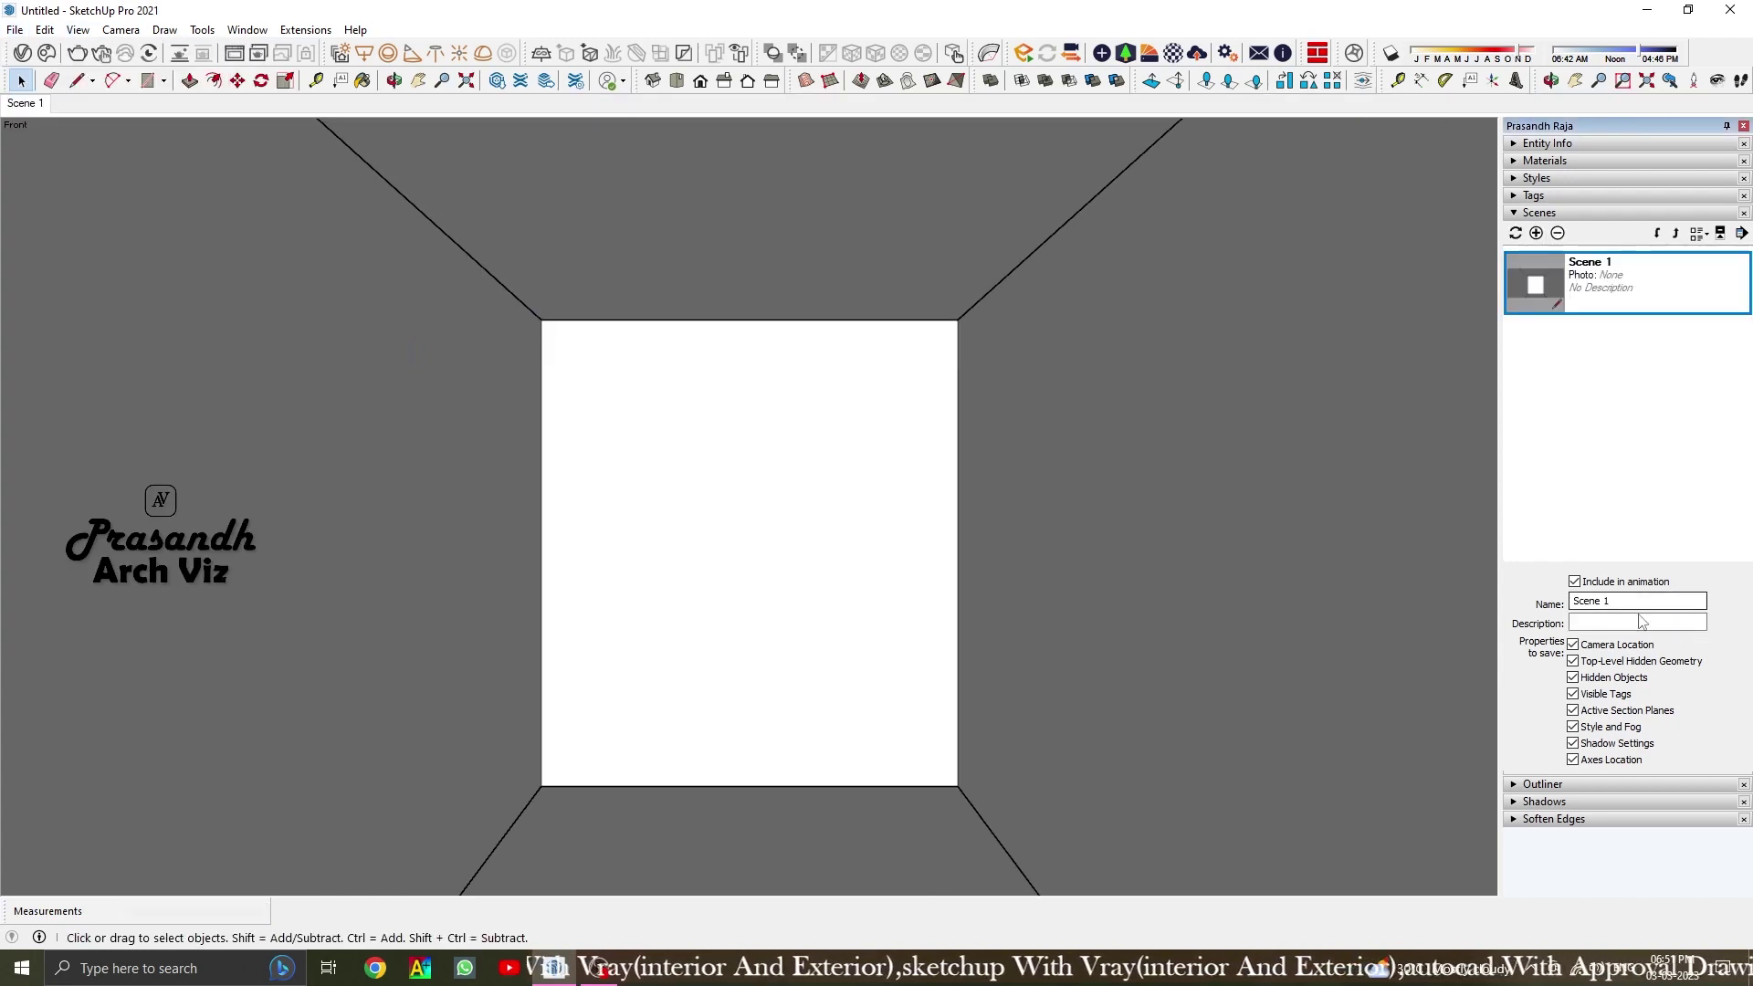
{"action": "left_click_drag", "start_coordinate": [1635, 601], "coordinate": [1537, 603]}
{"action": "type", "text": "Pooja View"}
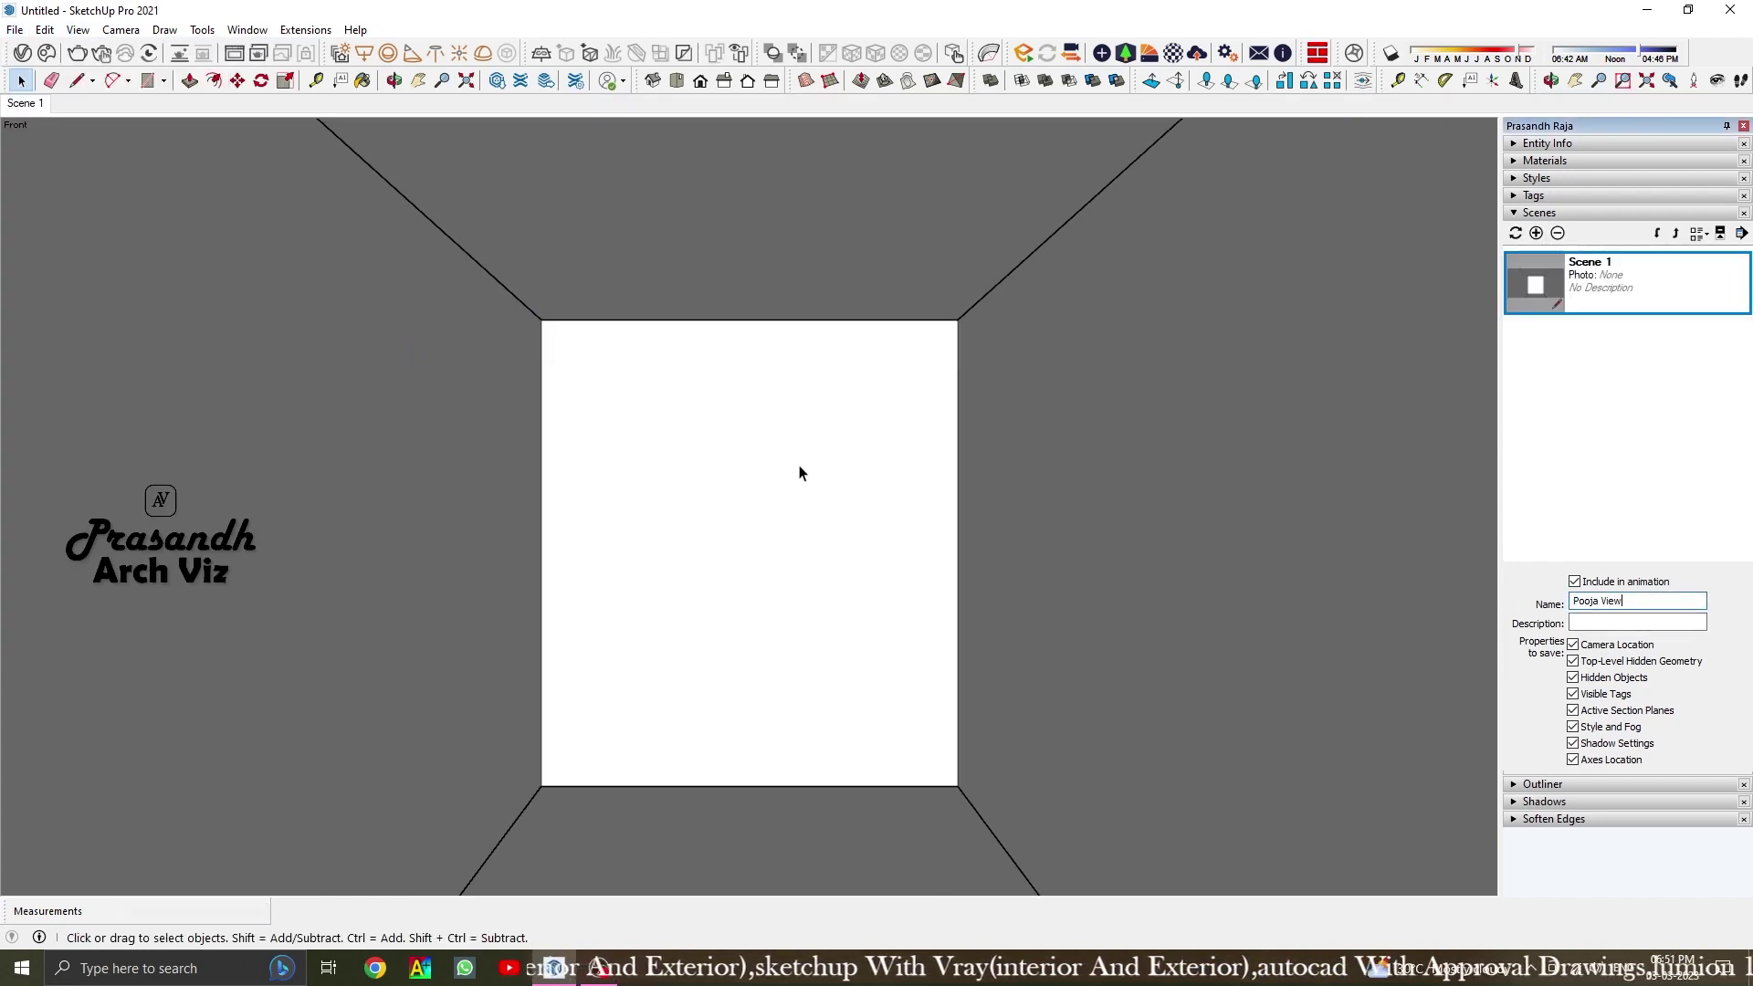
{"action": "key", "text": "Return"}
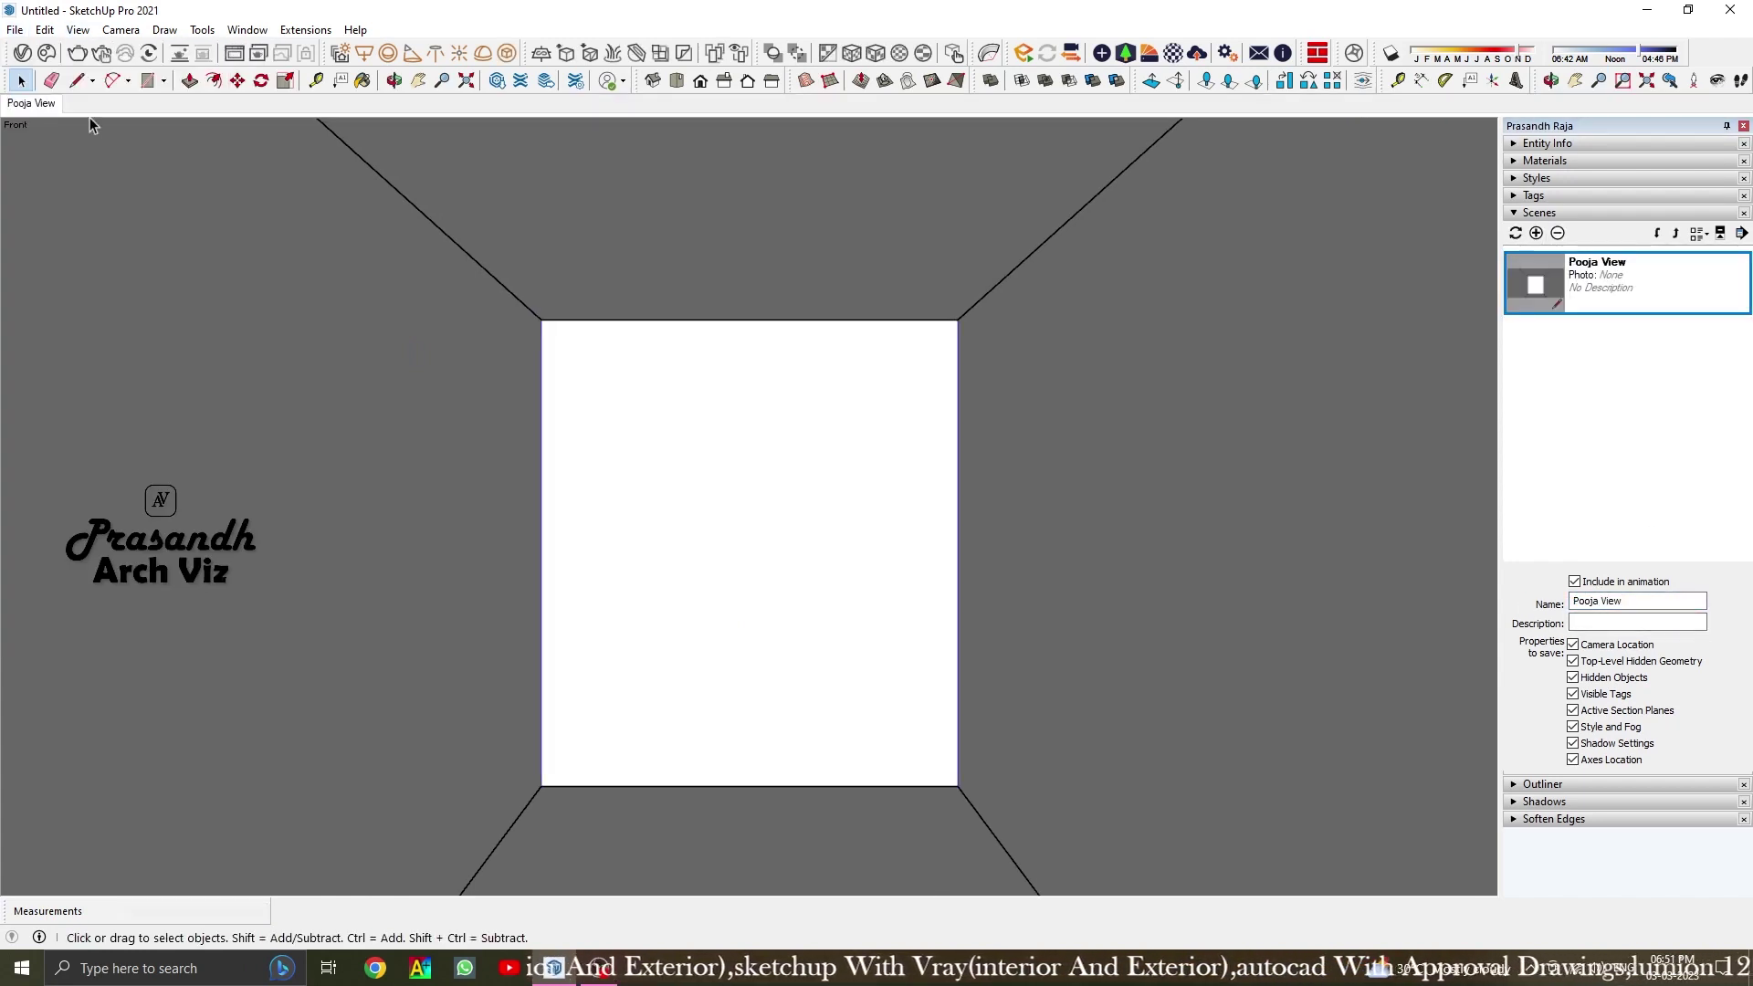
{"action": "left_click", "coordinate": [14, 30]}
{"action": "left_click", "coordinate": [41, 133]}
Save the model as 'POOJA ROOM' in a new POOJA folder under D:\DESIGNS\SKETCHUP DESIGNS
{"action": "left_click", "coordinate": [657, 473]}
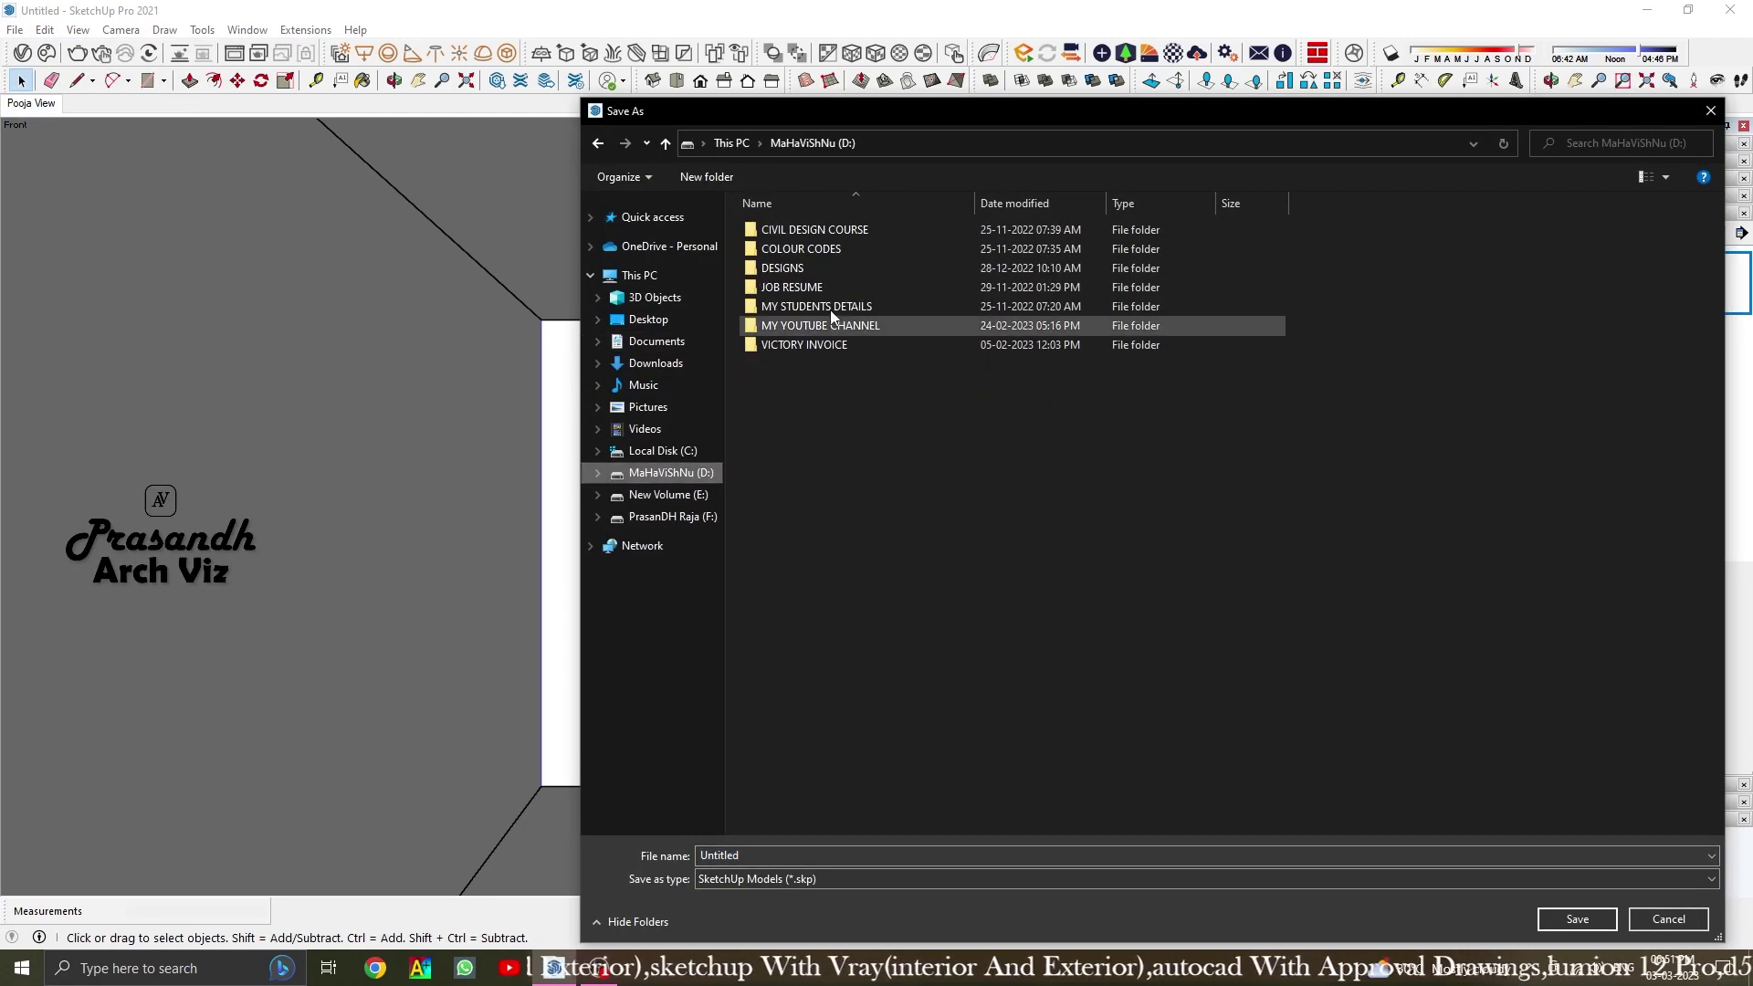
{"action": "double_click", "coordinate": [789, 274]}
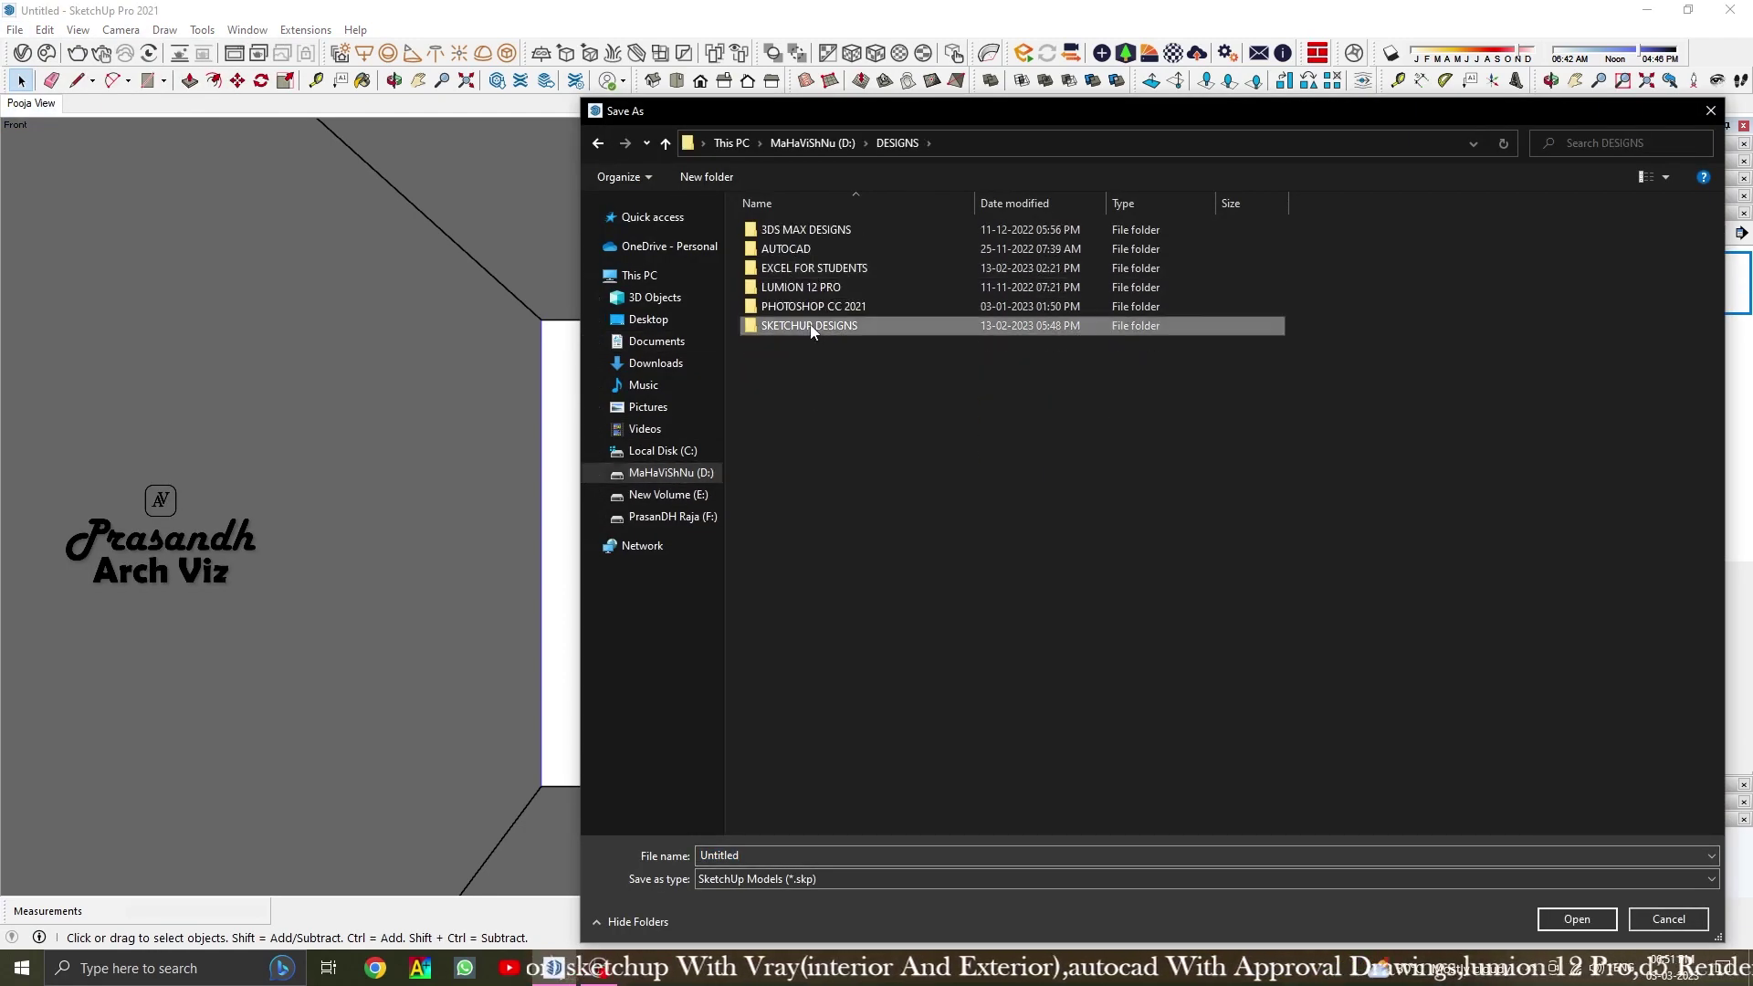
{"action": "double_click", "coordinate": [809, 325]}
{"action": "key", "text": "ctrl+shift+n"}
{"action": "type", "text": "POOJA"}
{"action": "key", "text": "Return"}
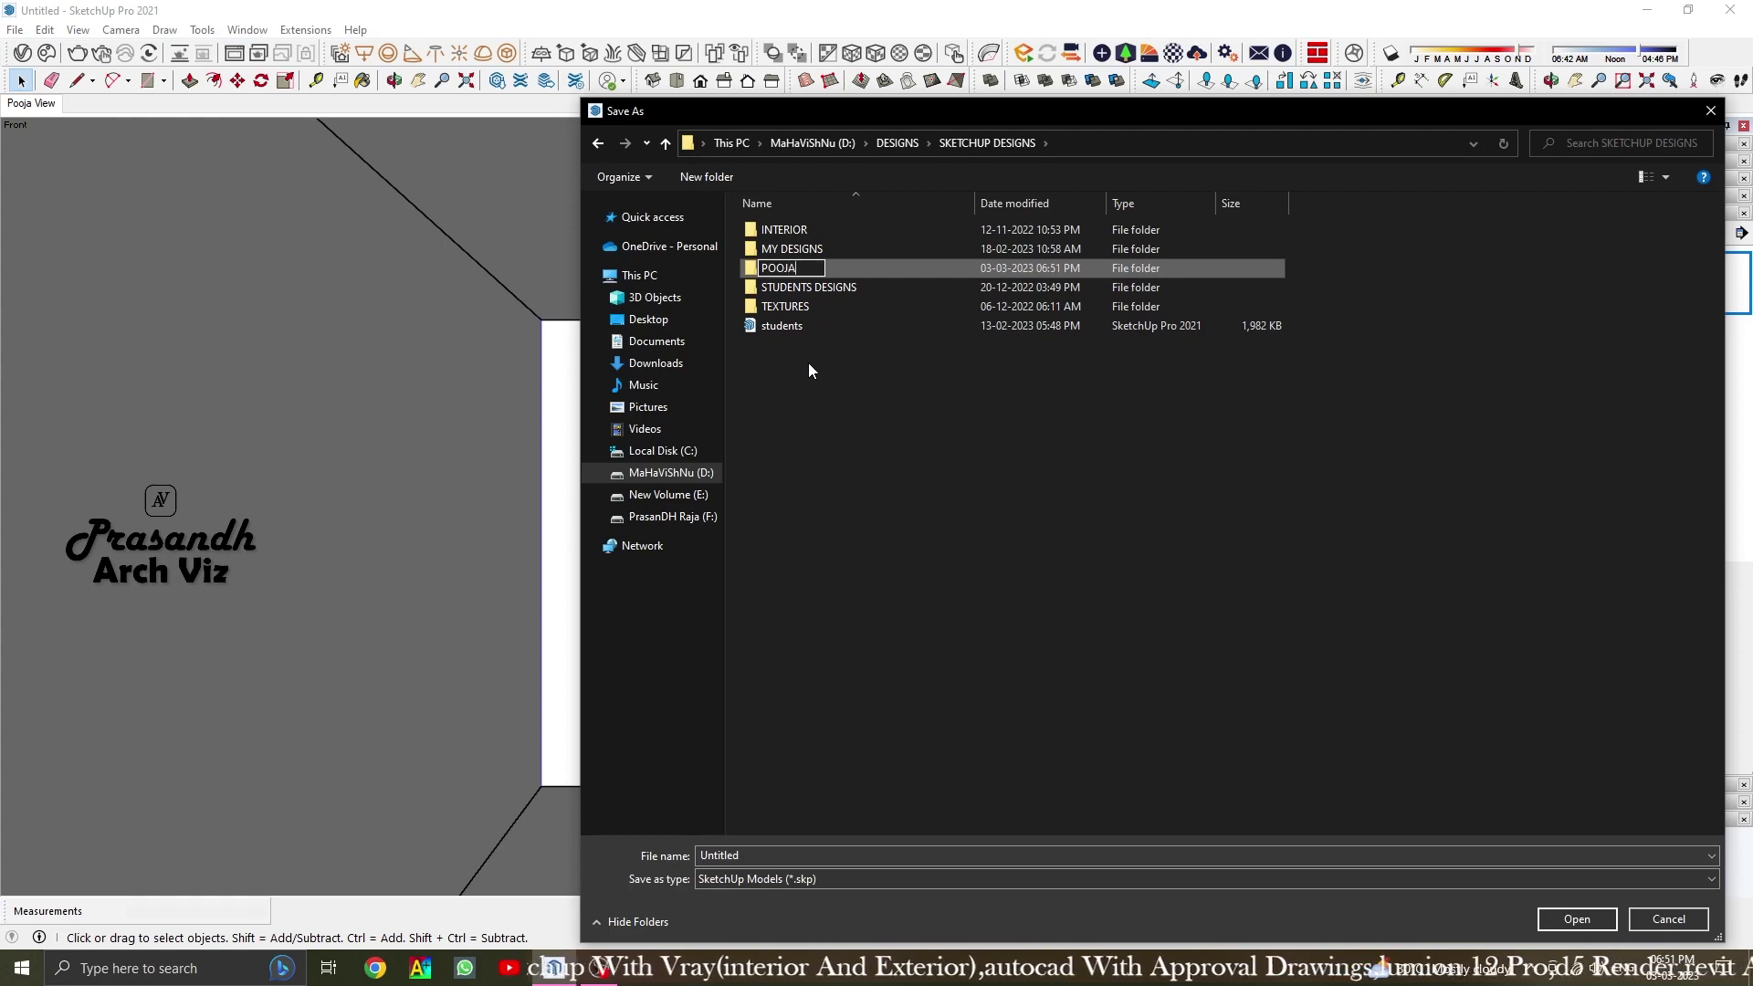
{"action": "key", "text": "Return"}
{"action": "left_click", "coordinate": [814, 856]}
{"action": "type", "text": "POOJA ROOM"}
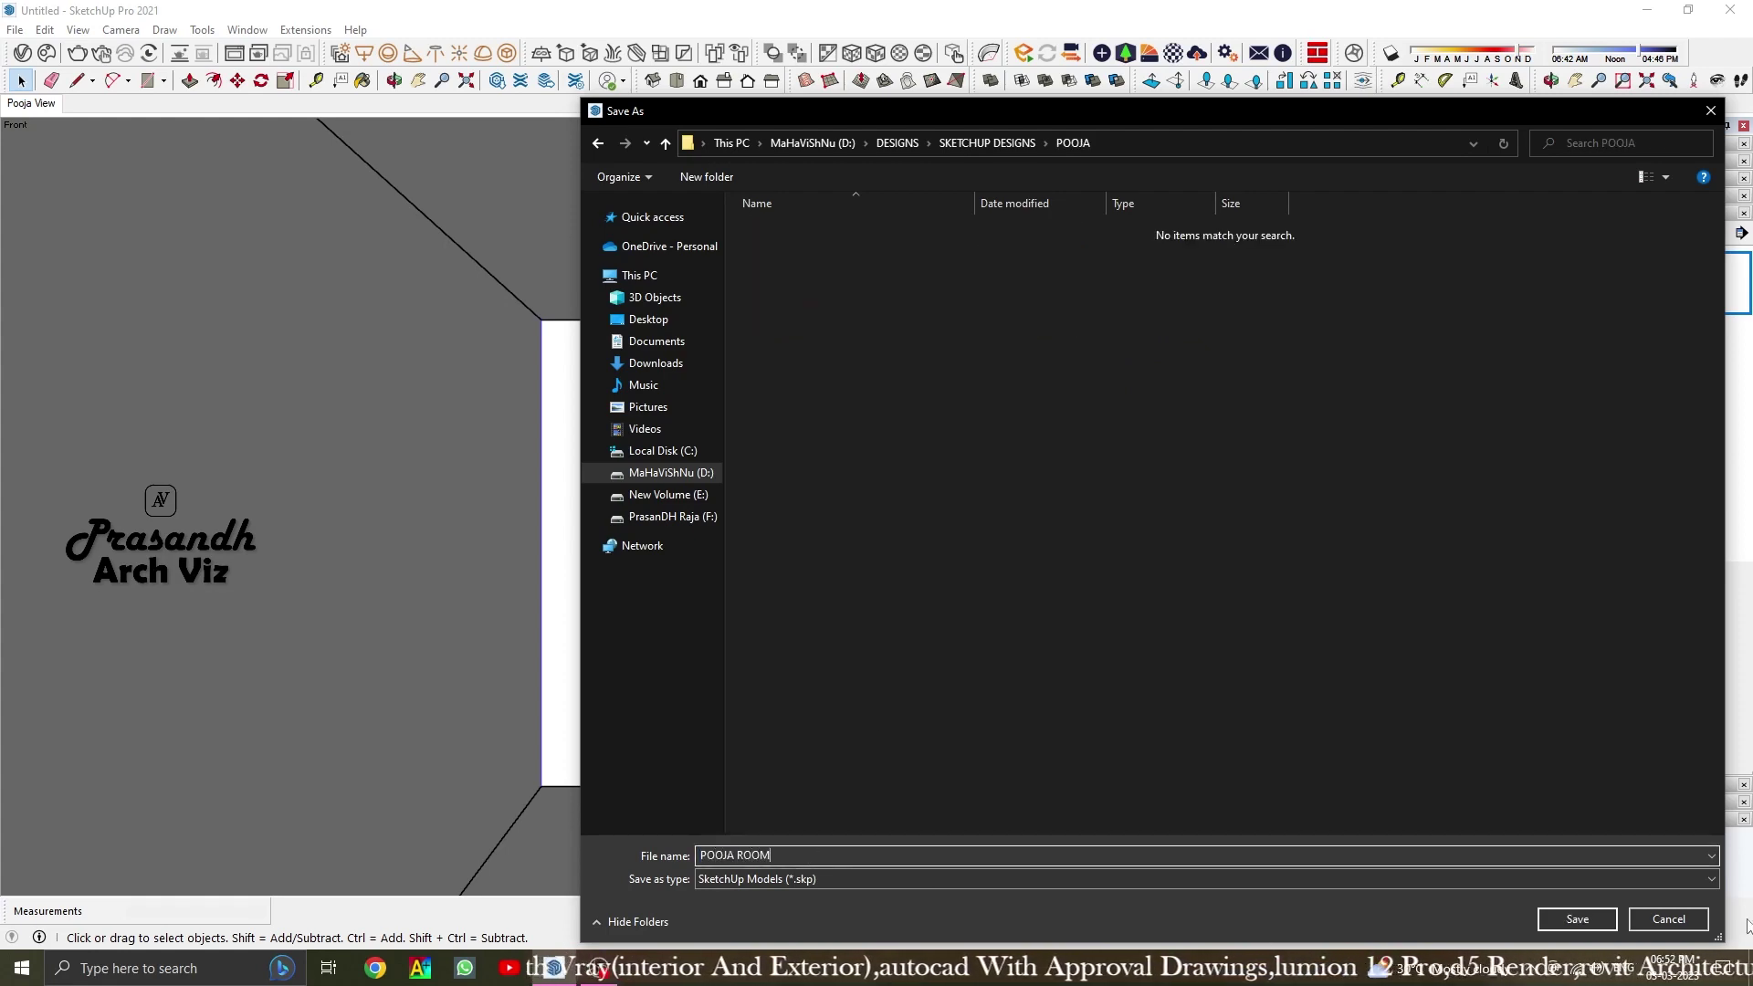
{"action": "key", "text": "Return"}
{"action": "right_click", "coordinate": [924, 294]}
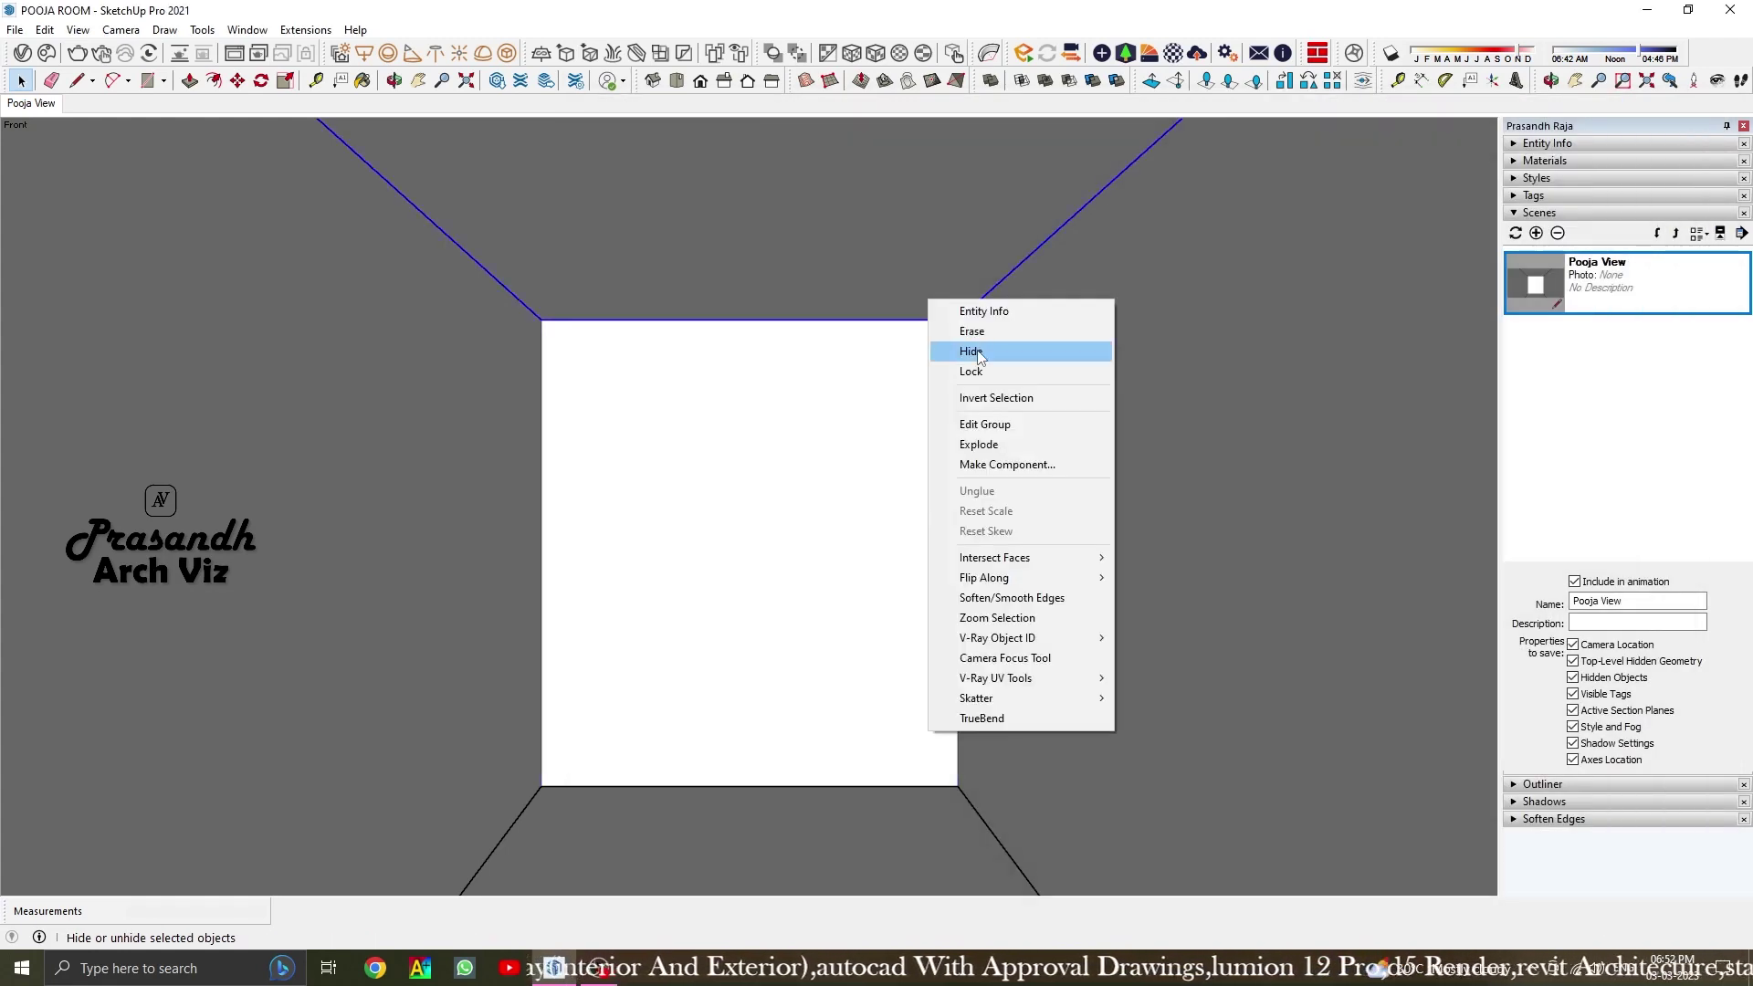
Hide the room walls to expose the floor slab
{"action": "left_click", "coordinate": [940, 354]}
{"action": "middle_click_drag", "start_coordinate": [940, 355], "coordinate": [772, 519]}
{"action": "right_click", "coordinate": [772, 518]}
{"action": "left_click", "coordinate": [821, 564]}
{"action": "mouse_move", "coordinate": [989, 586]}
{"action": "middle_mouse_down"}
{"action": "mouse_move", "coordinate": [551, 649]}
{"action": "mouse_move", "coordinate": [754, 612]}
{"action": "mouse_move", "coordinate": [869, 650]}
{"action": "mouse_move", "coordinate": [850, 603]}
{"action": "mouse_move", "coordinate": [935, 718]}
{"action": "middle_mouse_up"}
Extend the floor slab's side face outward by 150 cm
{"action": "key", "text": "p"}
{"action": "left_click", "coordinate": [935, 718]}
{"action": "middle_click_drag", "start_coordinate": [646, 704], "coordinate": [950, 751]}
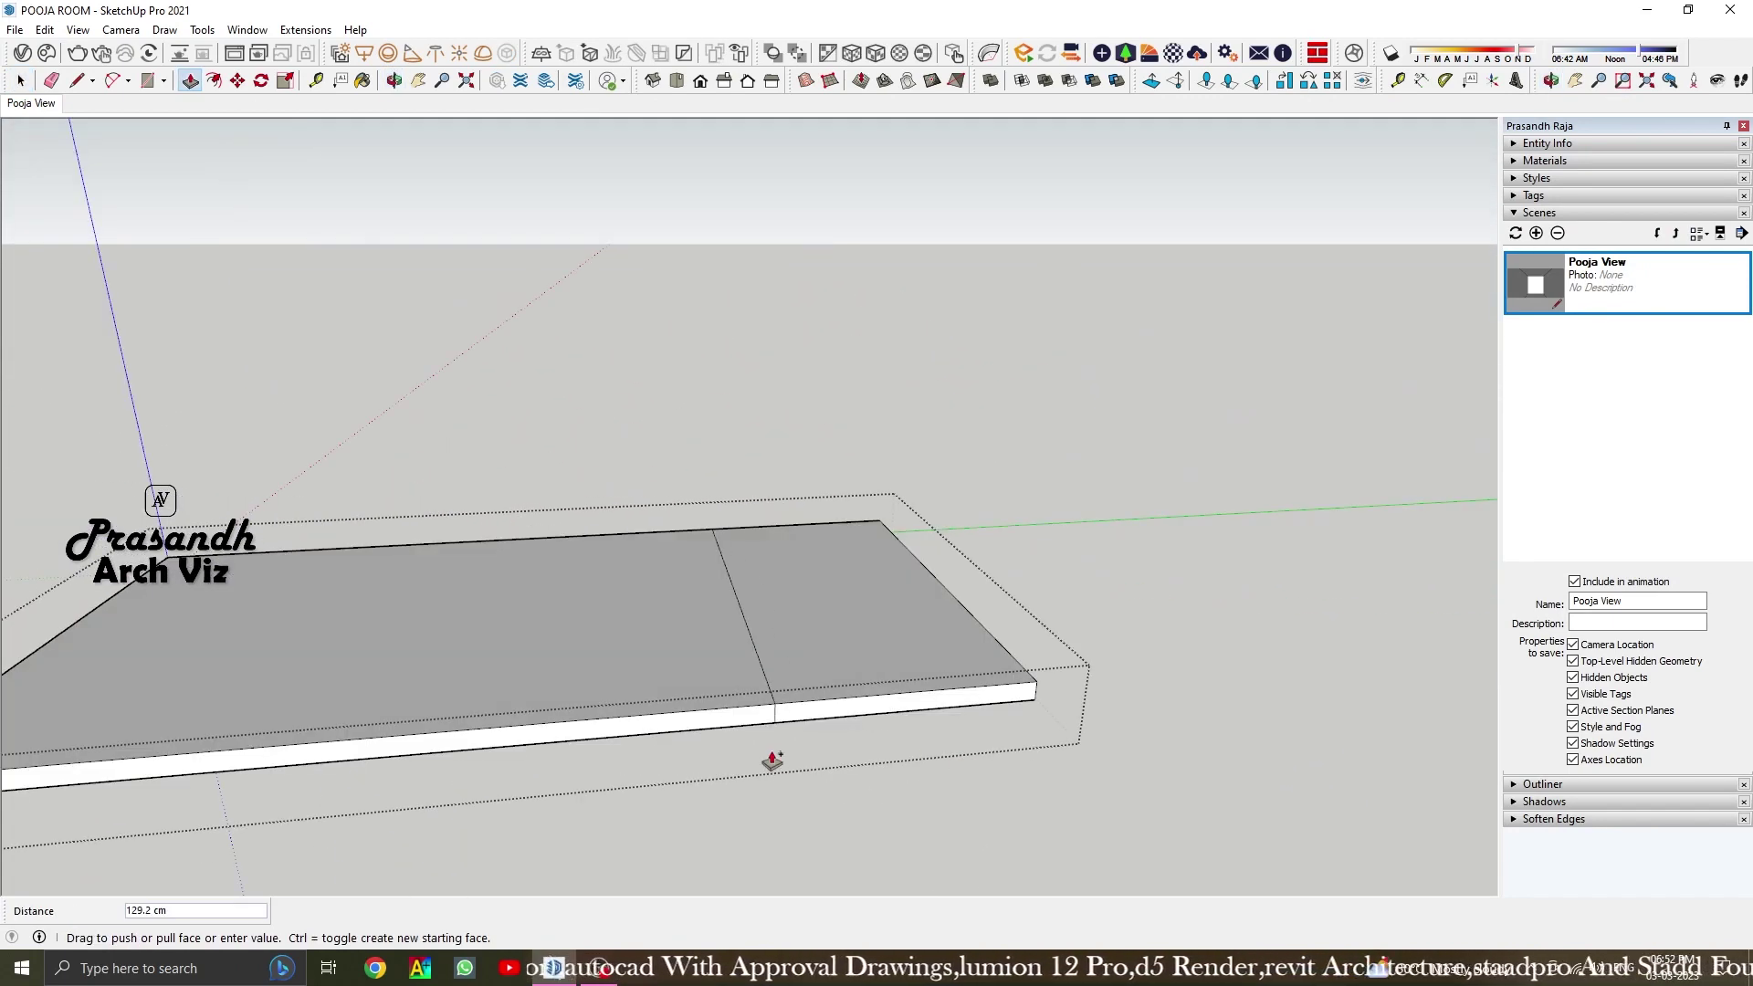
{"action": "key", "text": "Return"}
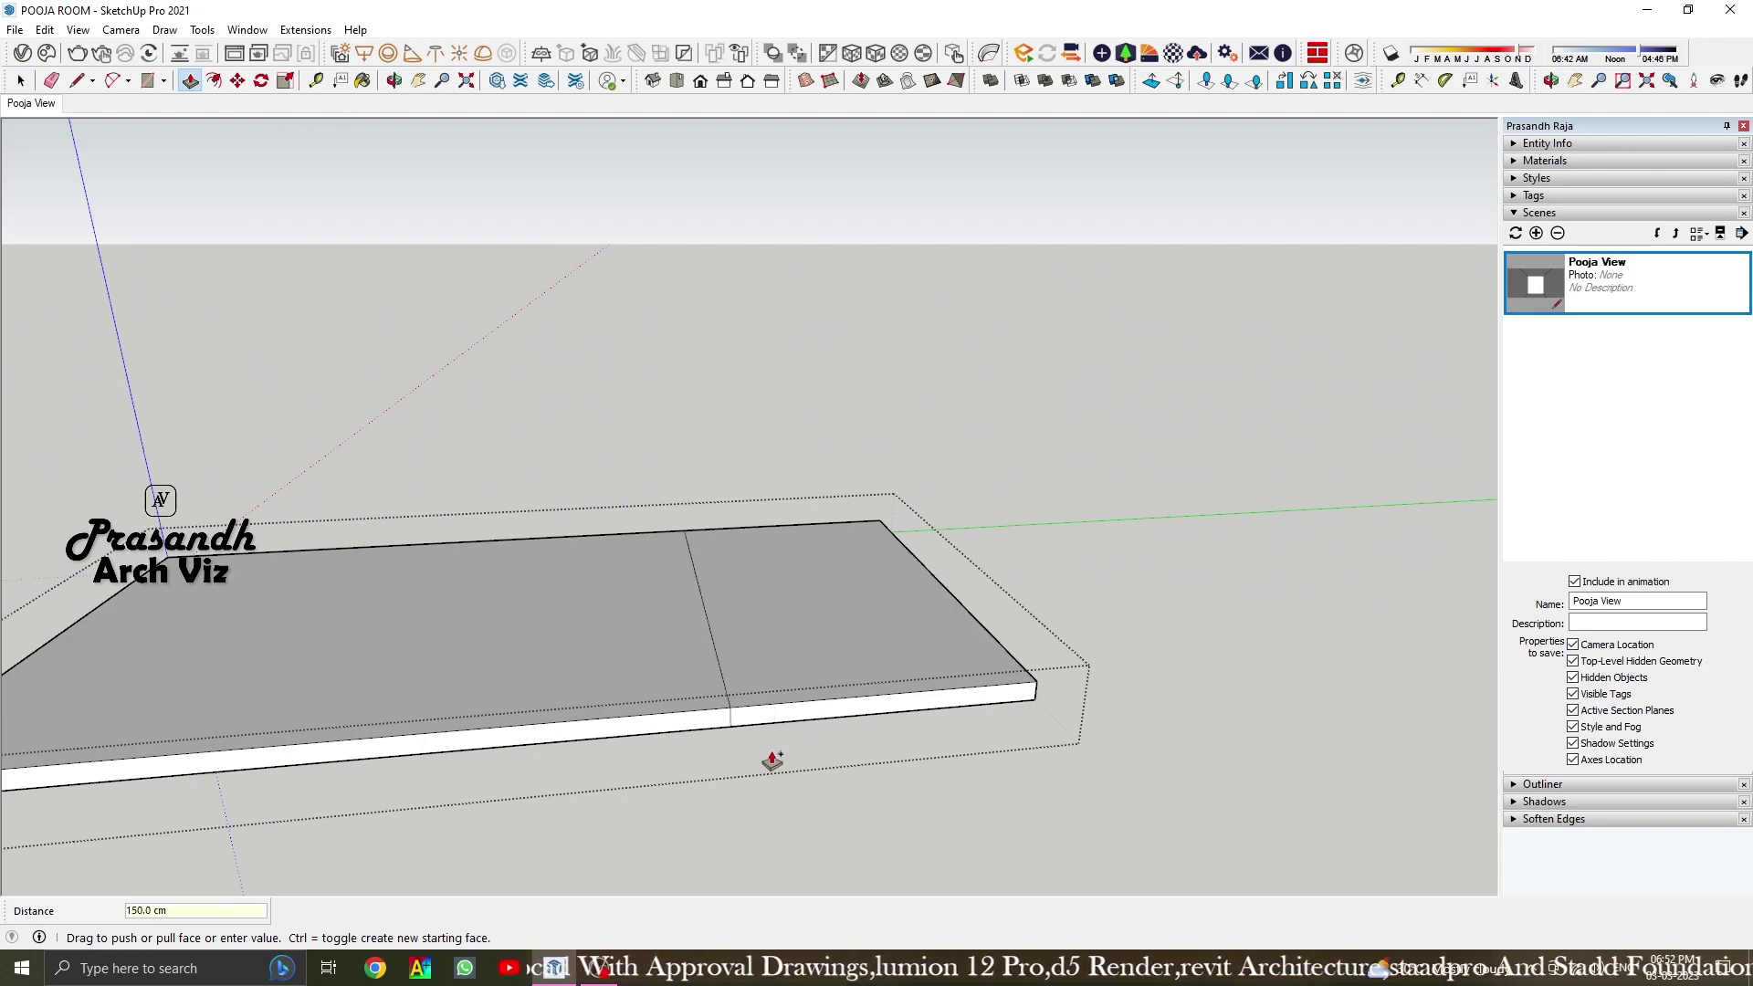
{"action": "left_click", "coordinate": [790, 639]}
{"action": "left_click", "coordinate": [23, 82]}
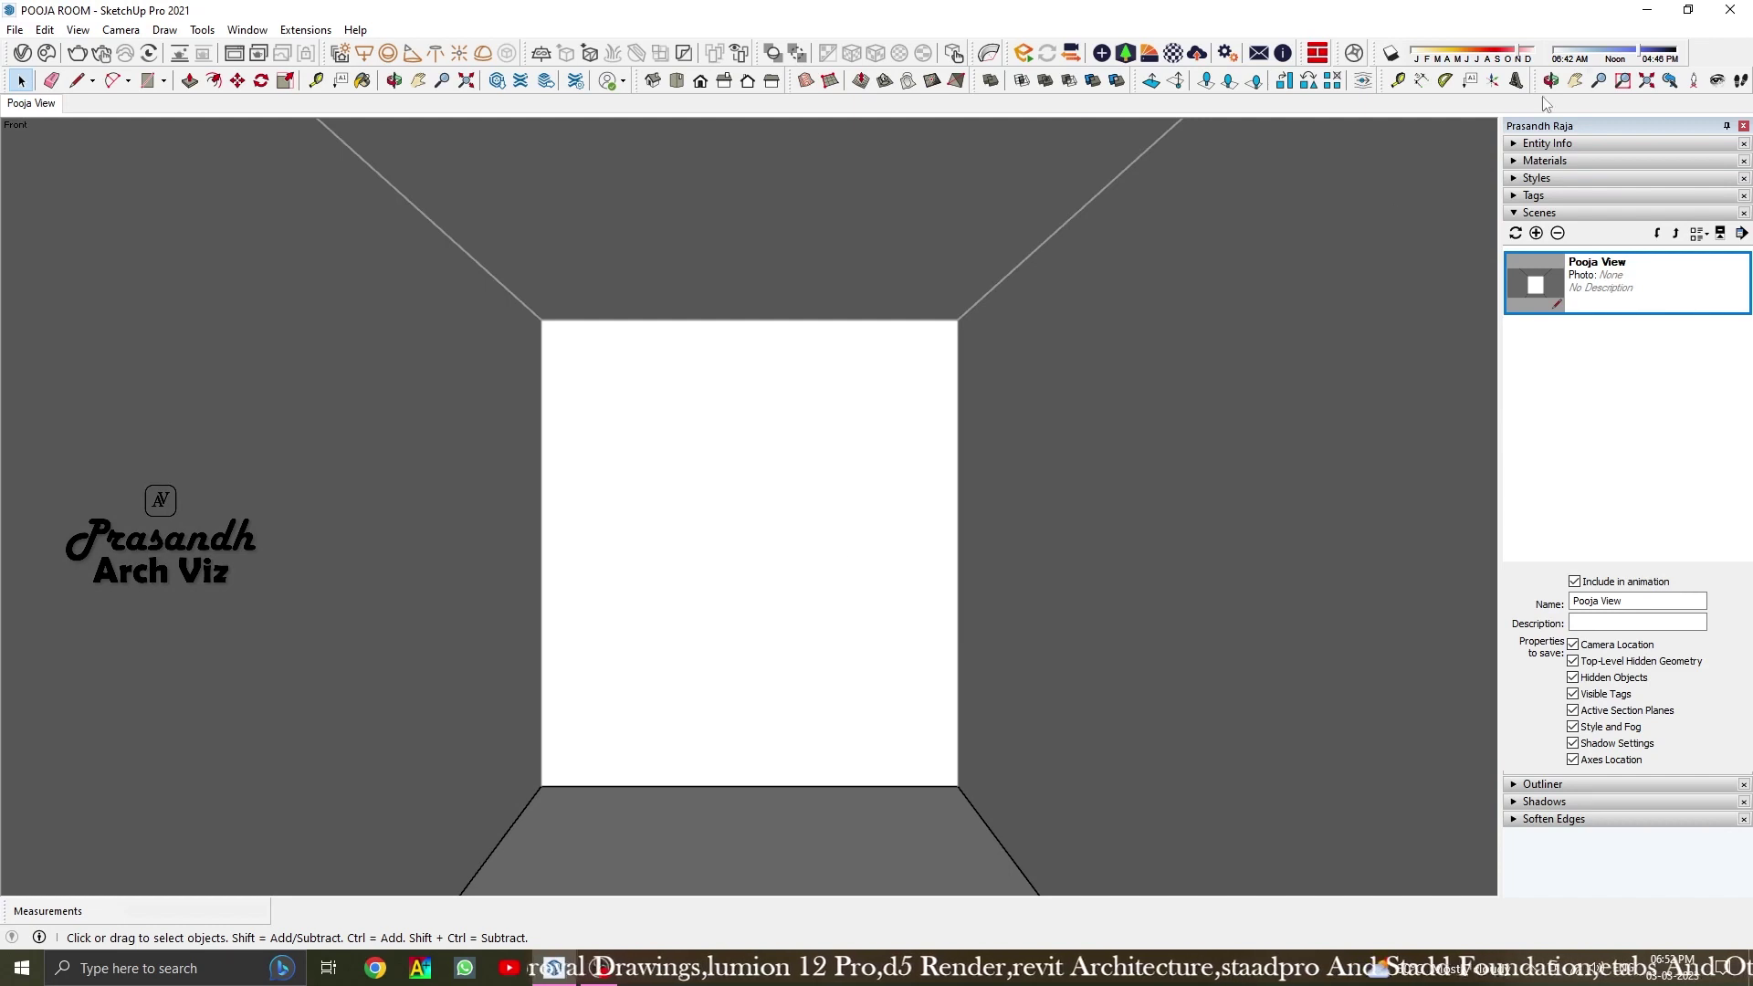
Update the Pooja View scene with the current camera view
{"action": "key", "text": "z"}
{"action": "scroll", "coordinate": [892, 383], "scroll_direction": "up", "scroll_amount": 5}
{"action": "left_click", "coordinate": [29, 104]}
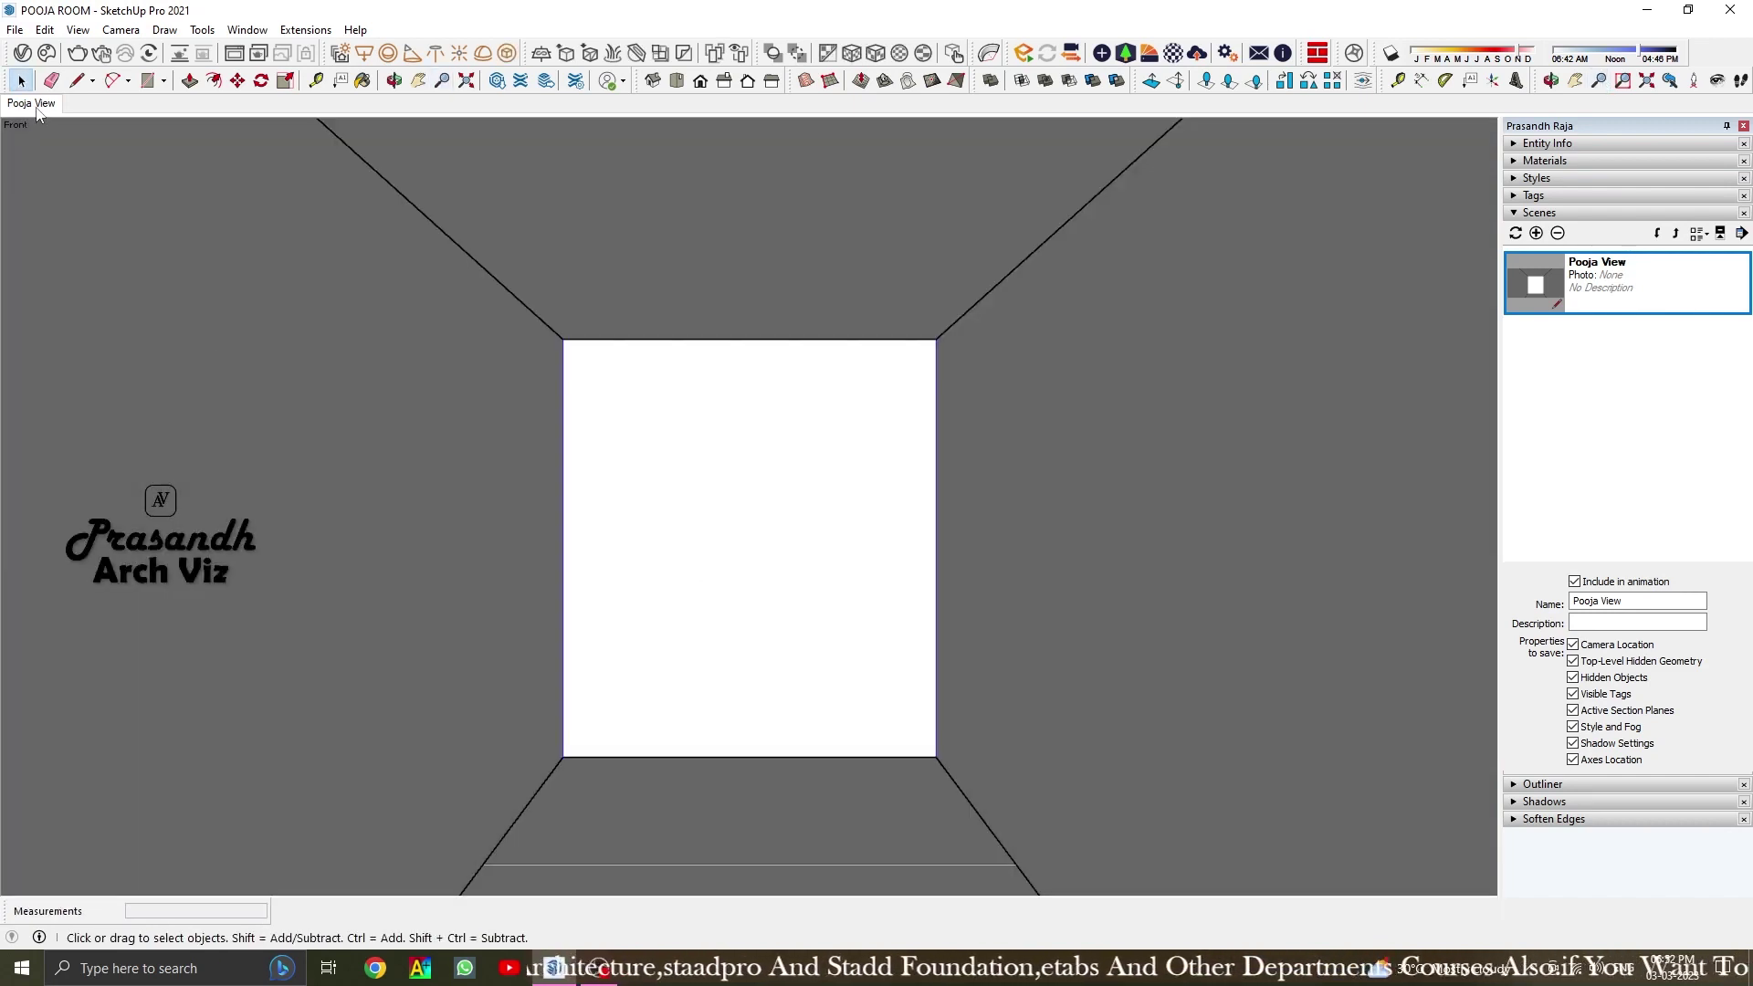
{"action": "right_click", "coordinate": [38, 113]}
{"action": "left_click", "coordinate": [74, 185]}
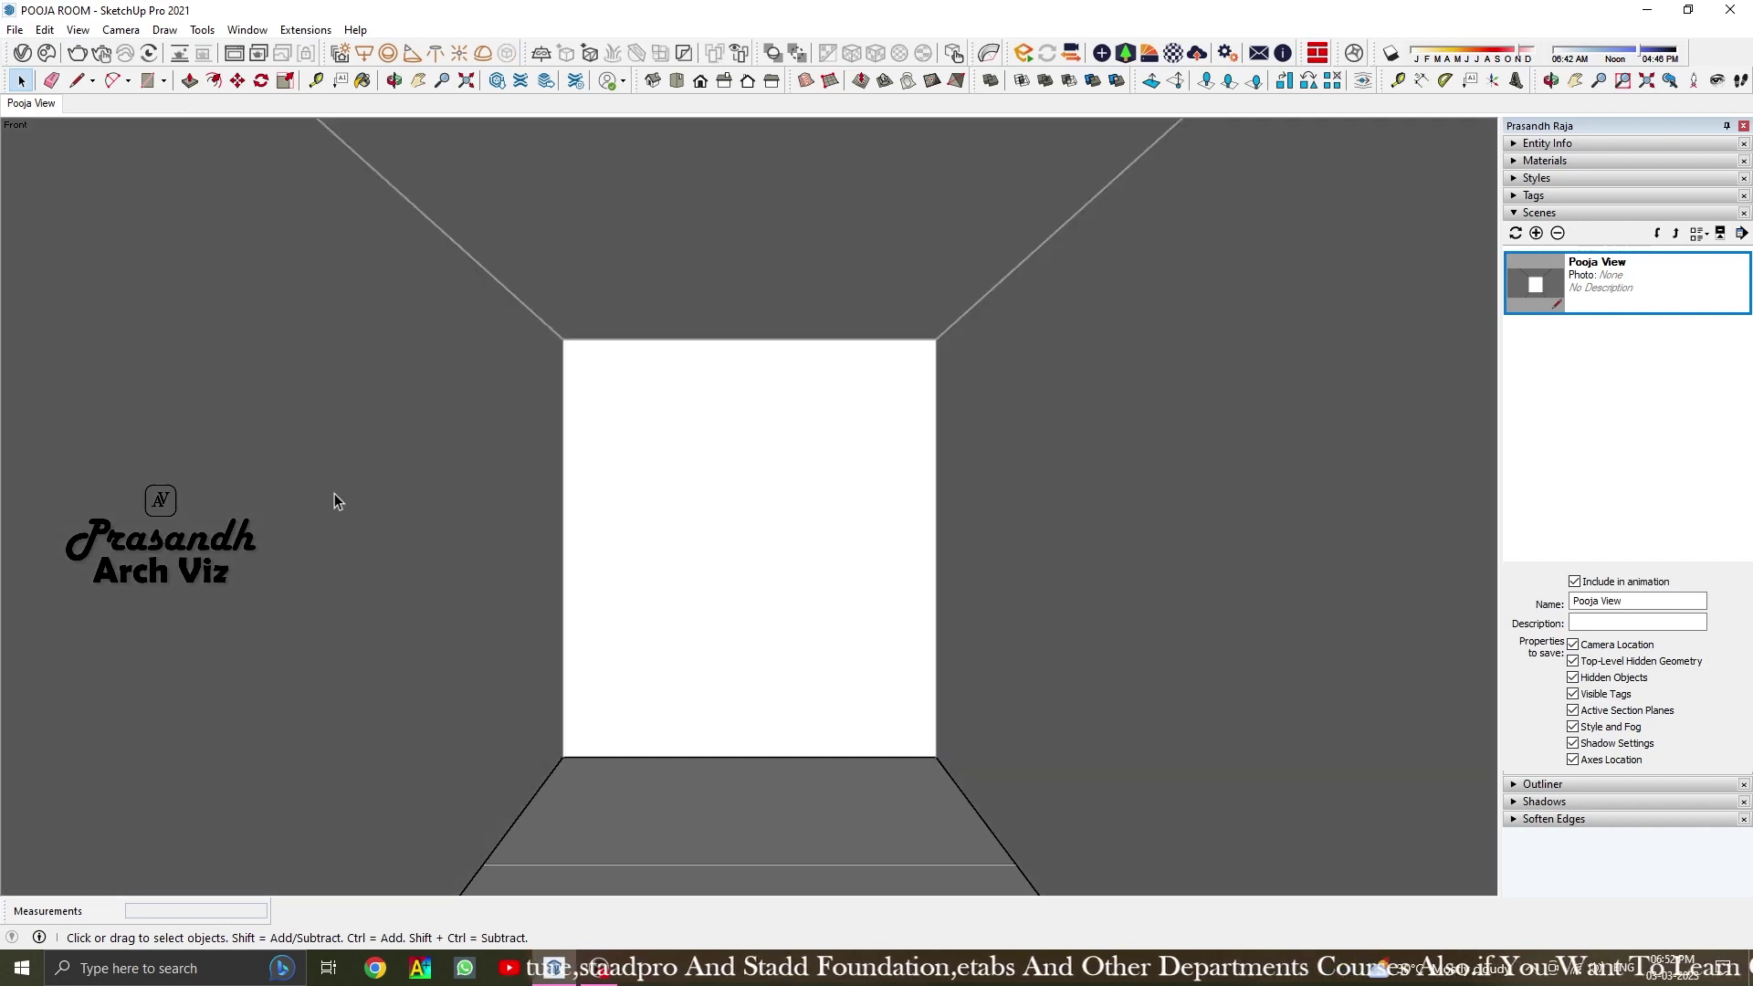
Raise the front floor area 35 cm to form a step
{"action": "left_click", "coordinate": [692, 813]}
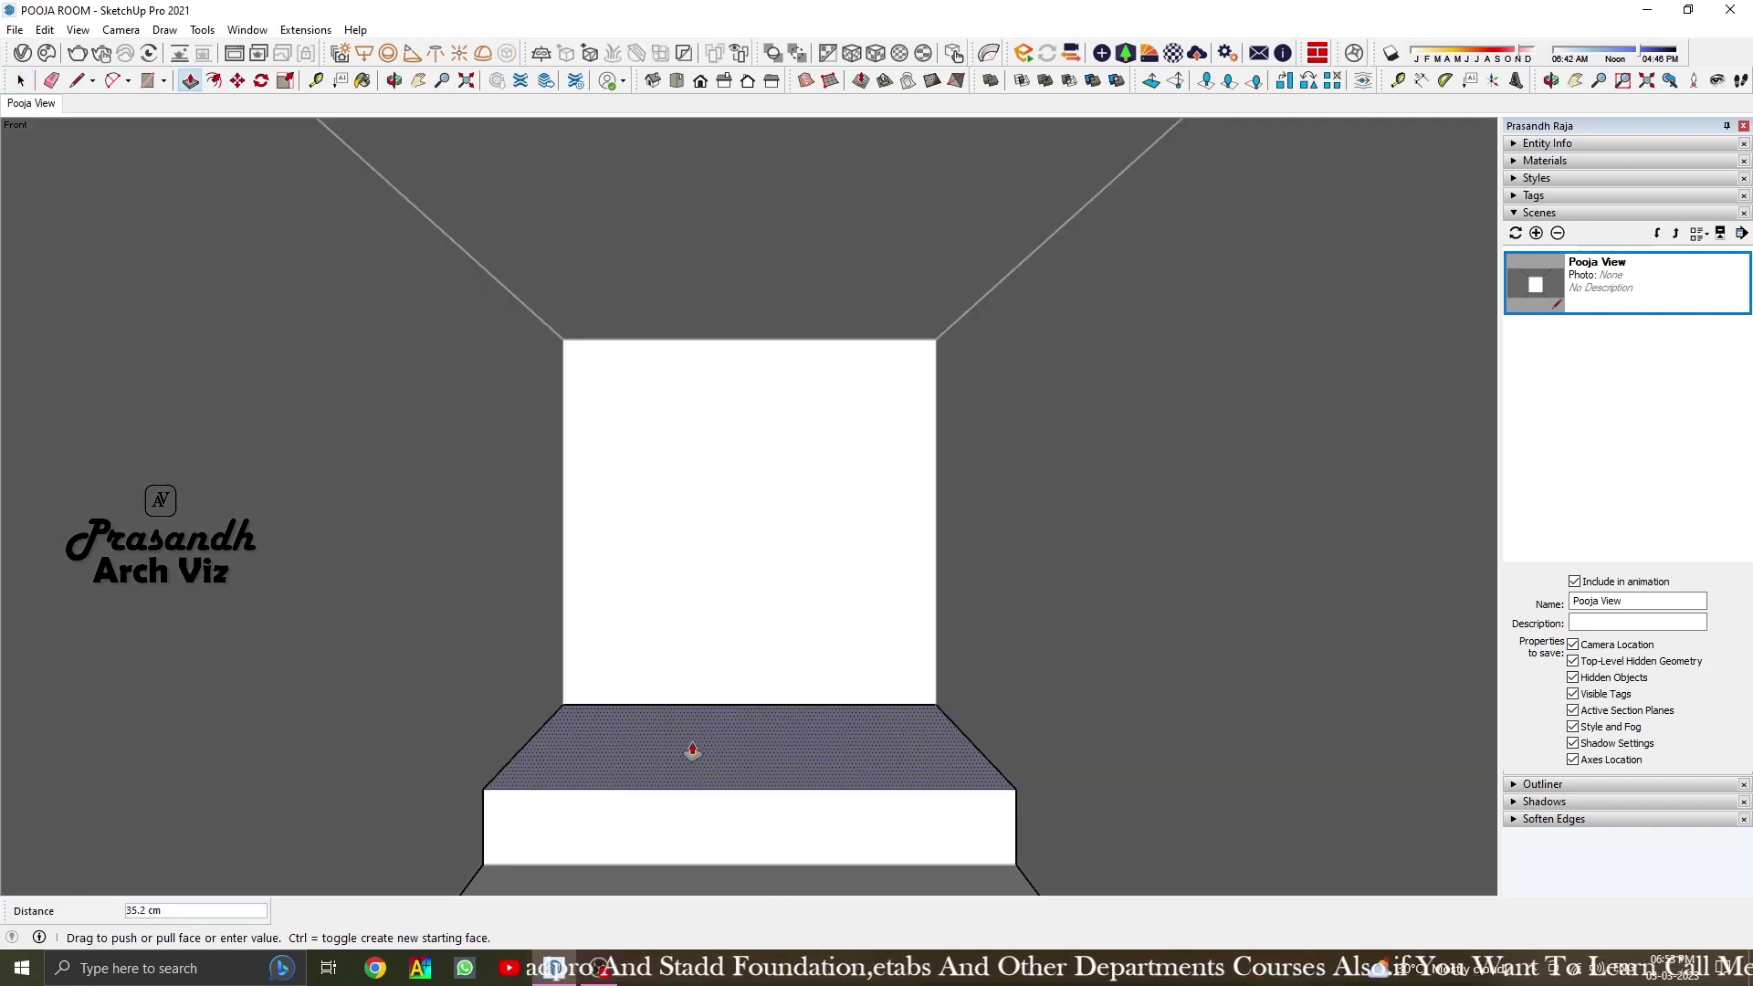
{"action": "type", "text": "35"}
{"action": "key", "text": "Return"}
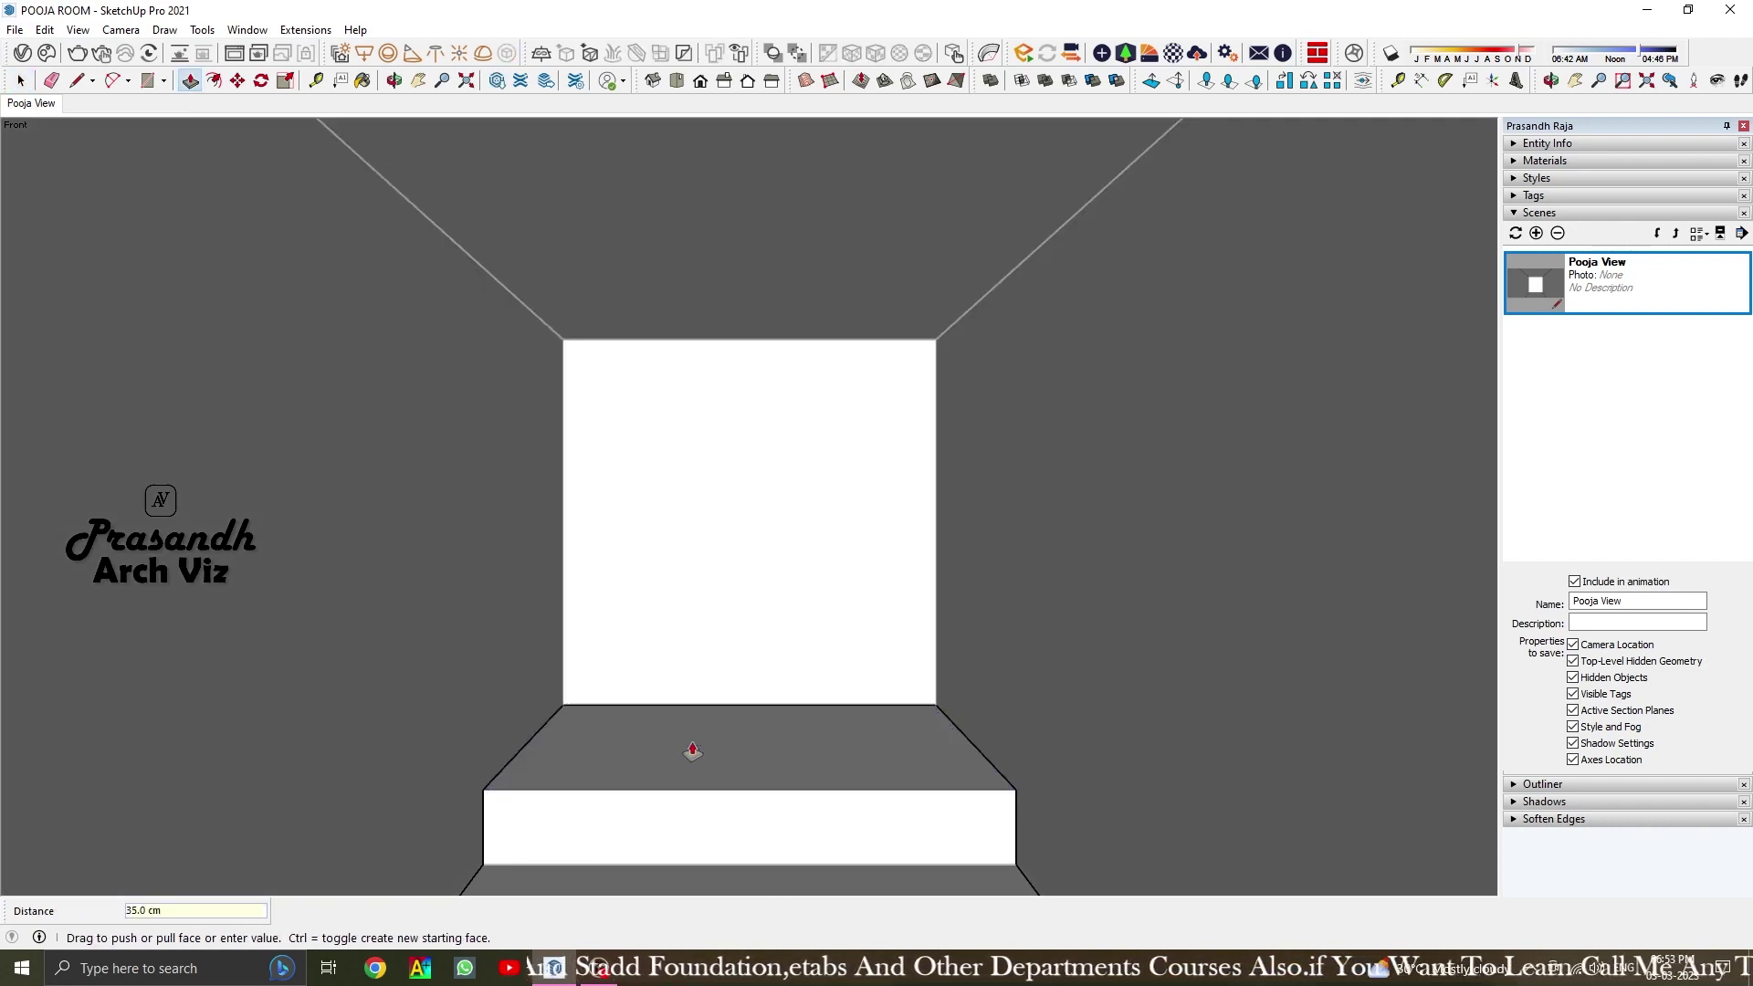
{"action": "key", "text": "t"}
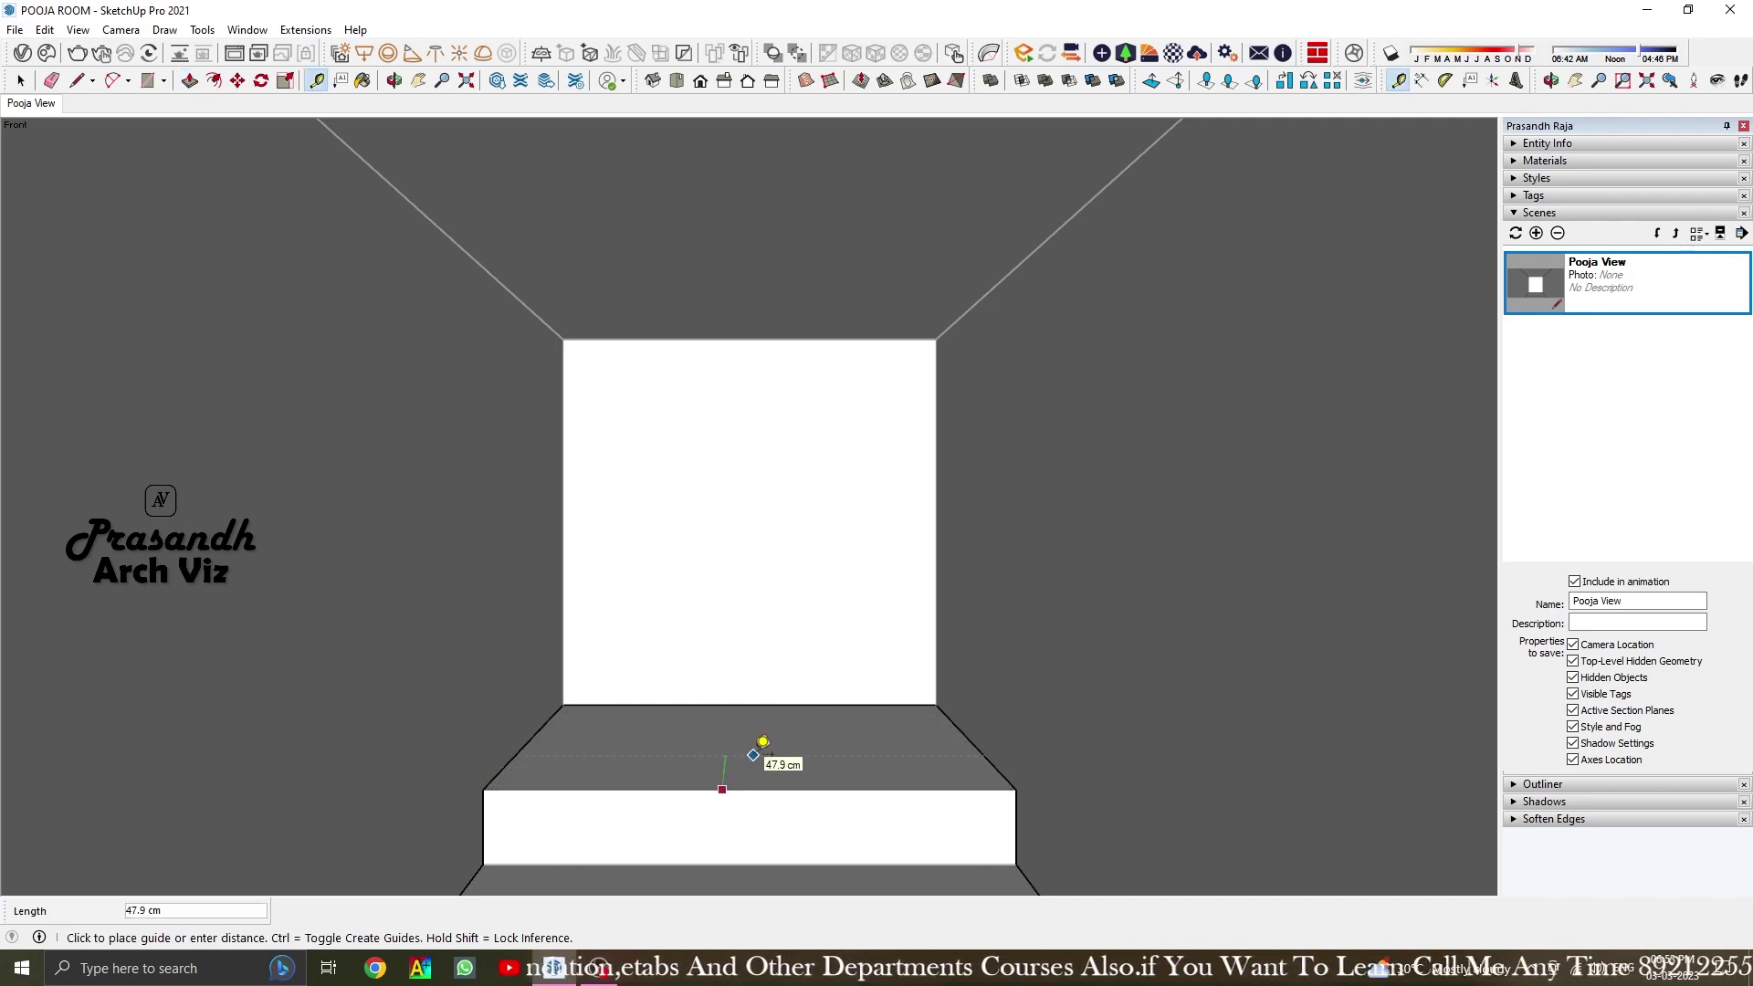
Place a guide across the step and draw an edge along it inside the group
{"action": "left_click", "coordinate": [765, 744]}
{"action": "key", "text": "space"}
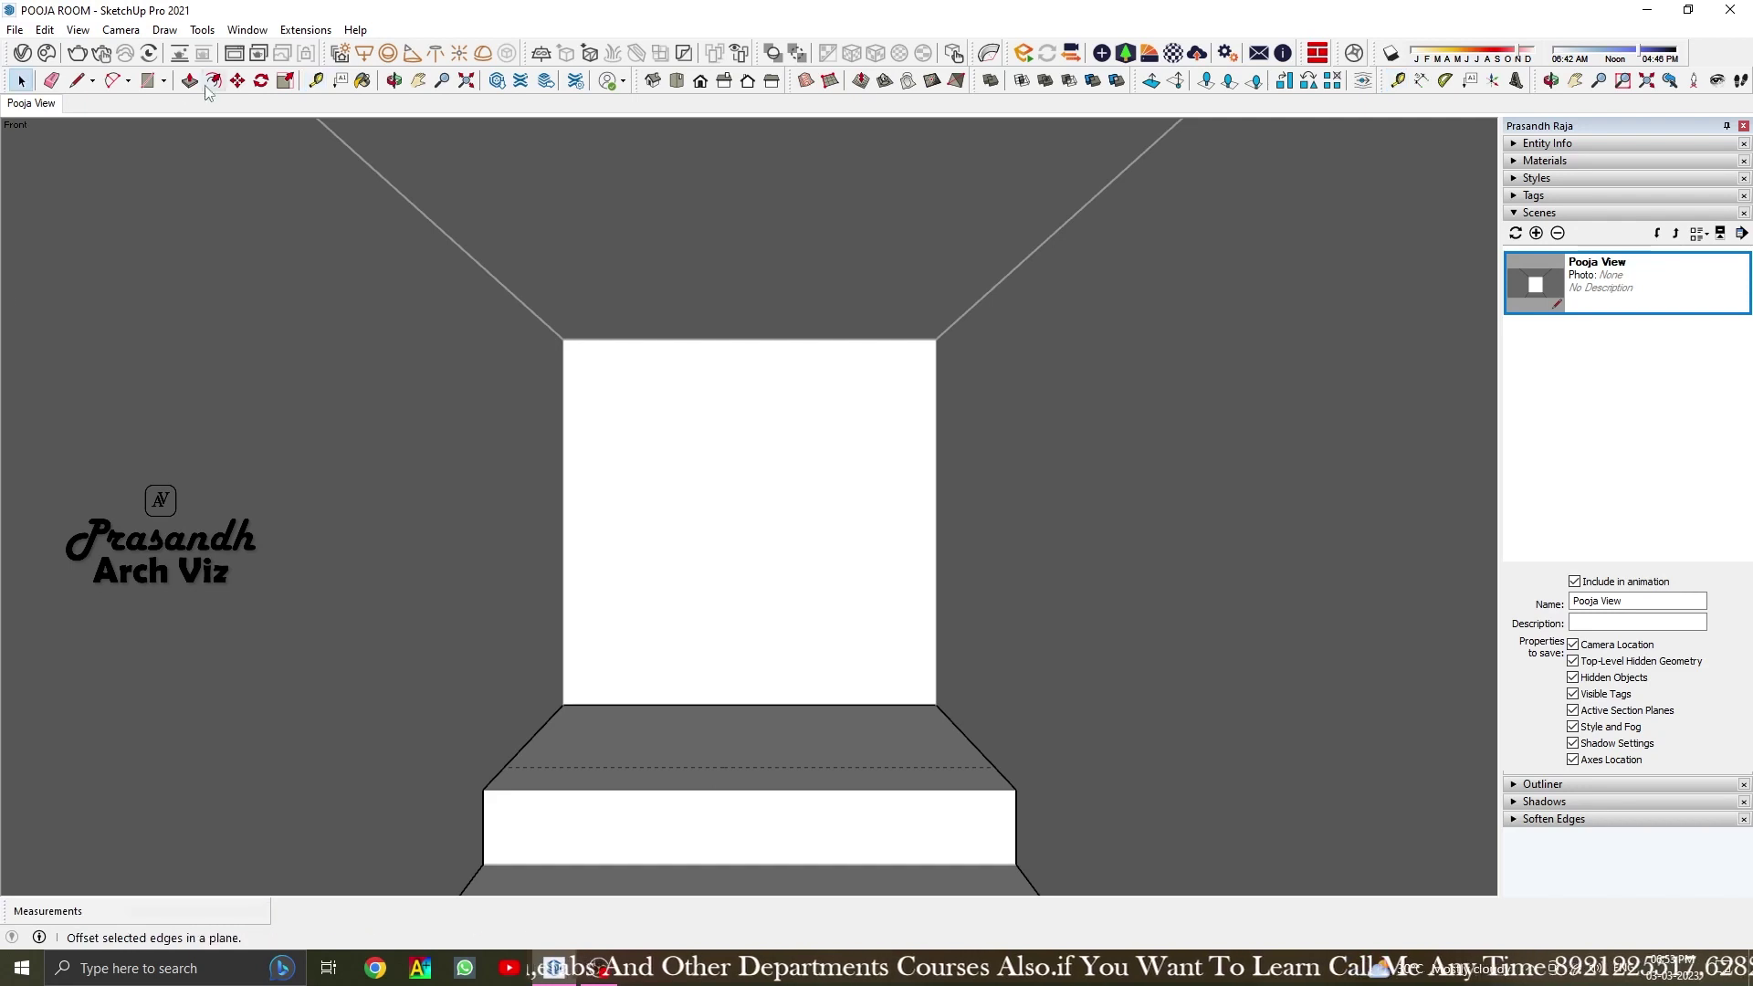
{"action": "left_click", "coordinate": [674, 753]}
{"action": "key", "text": "Escape"}
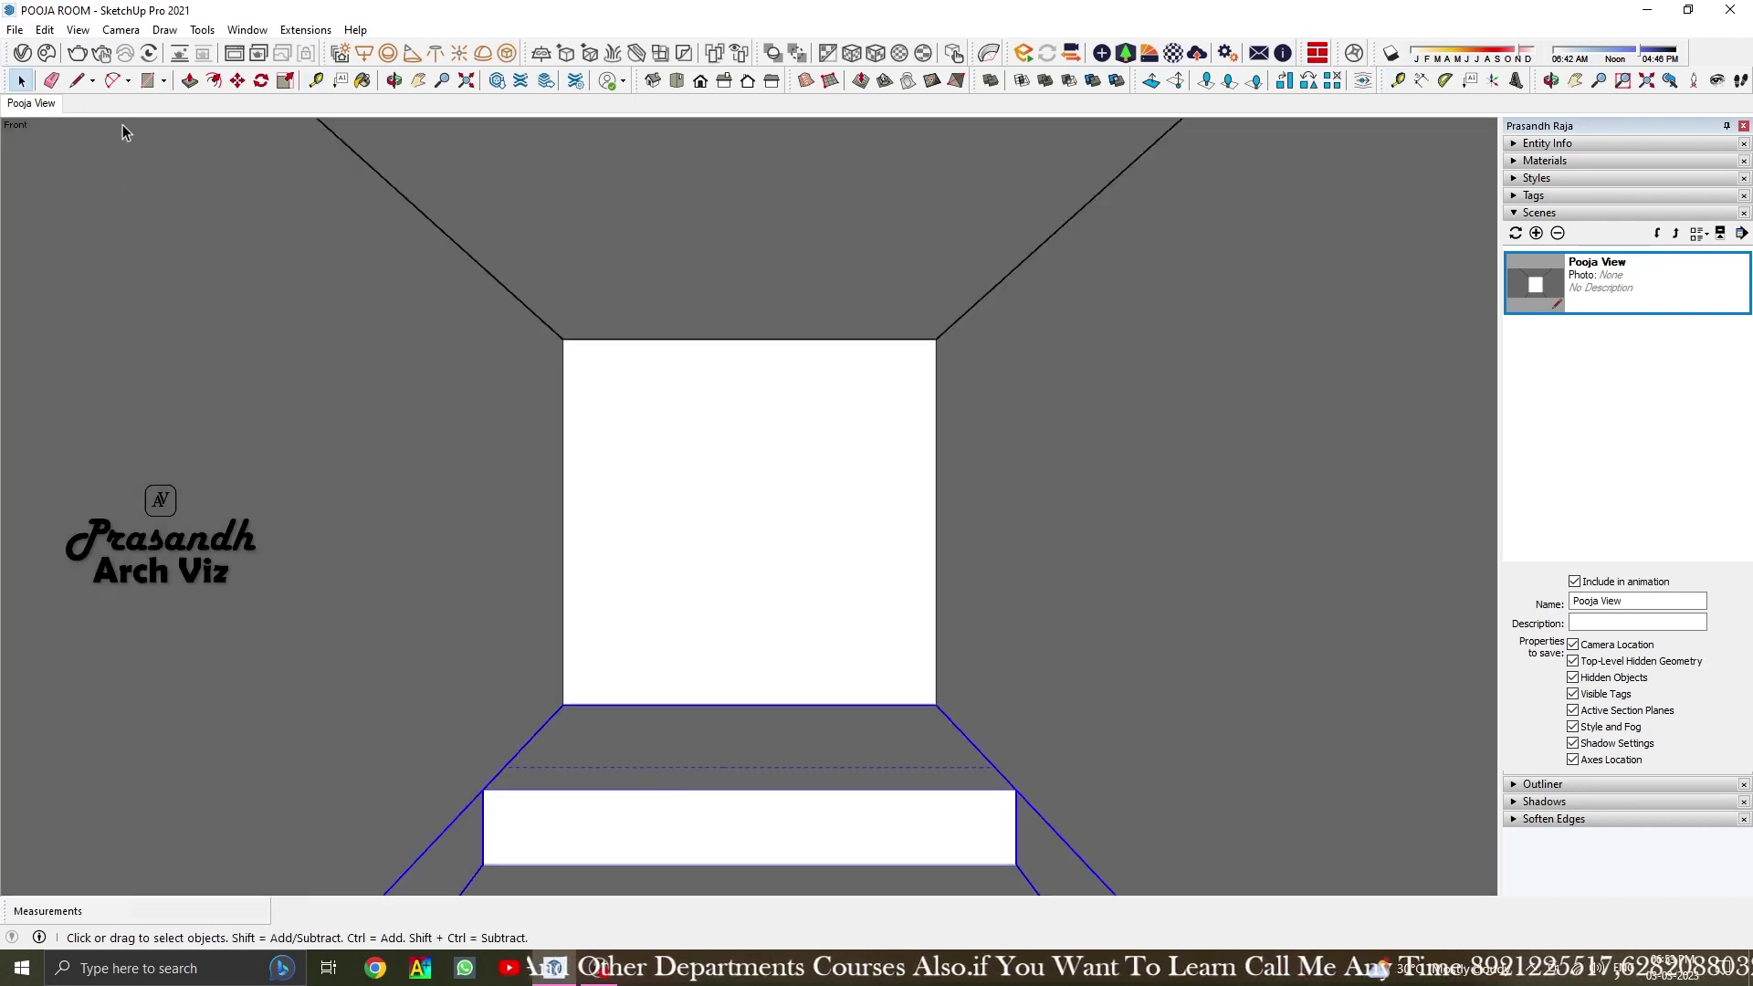
{"action": "double_click", "coordinate": [633, 740]}
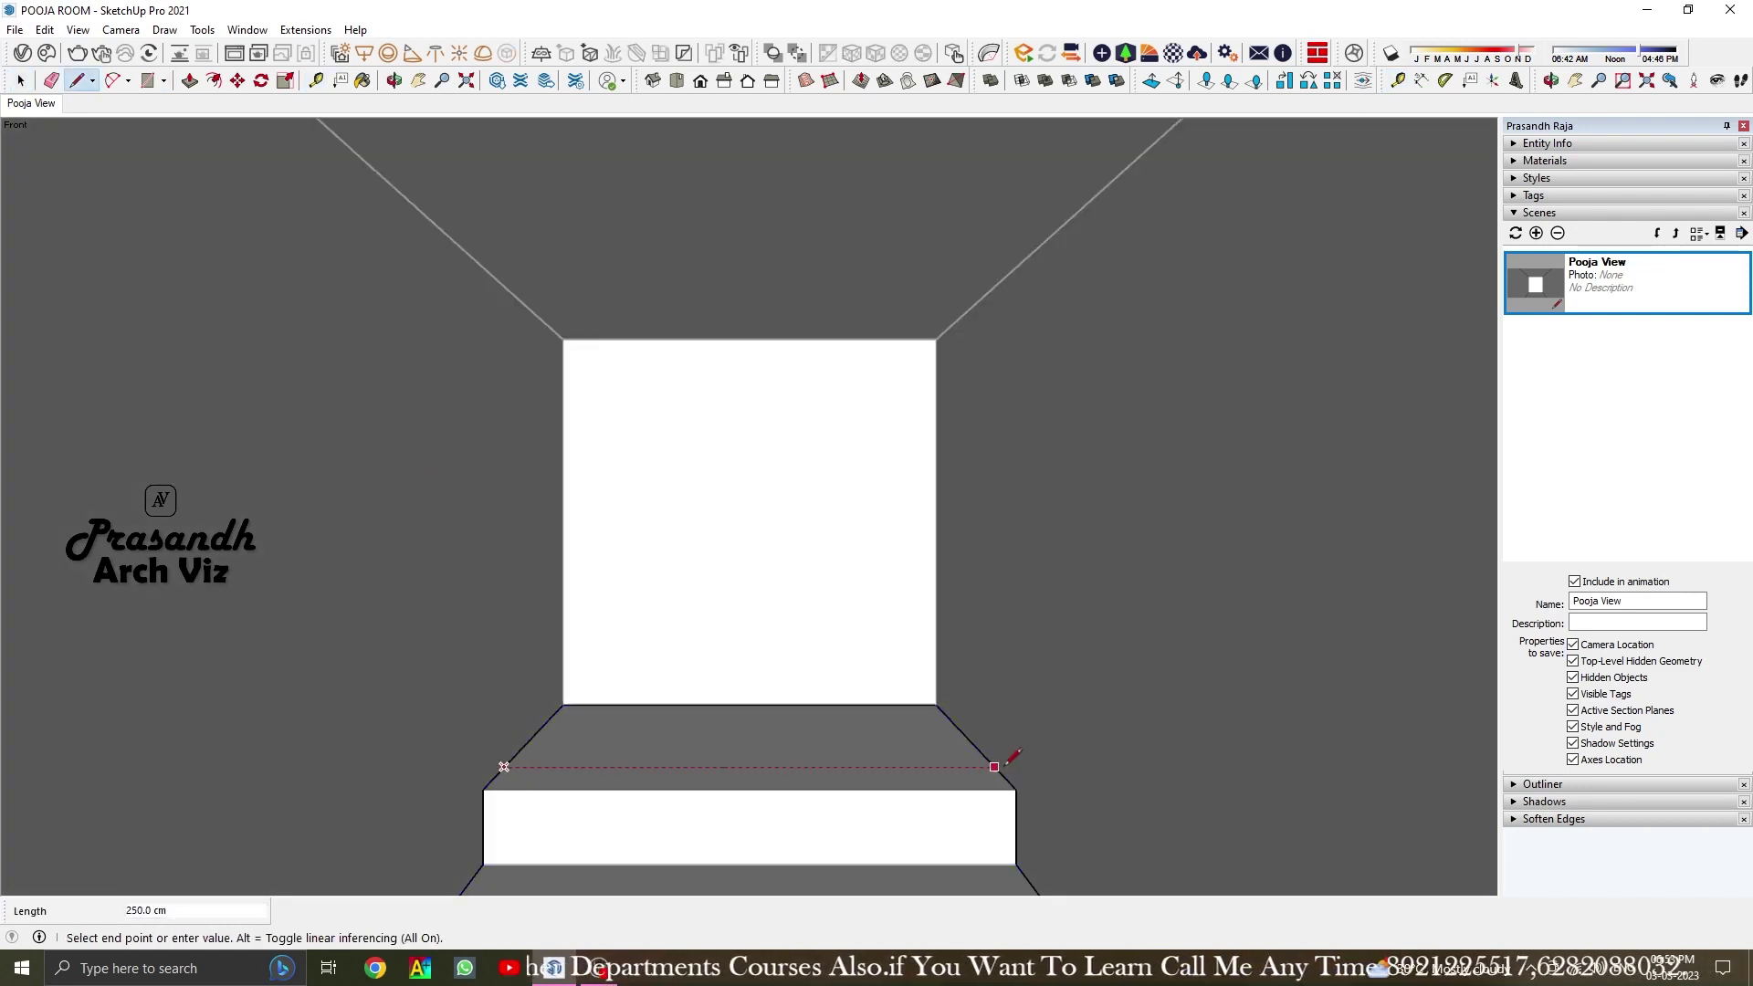
{"action": "left_click", "coordinate": [1000, 765]}
{"action": "key", "text": "space"}
Raise the back part of the step into a second, higher step
{"action": "key", "text": "p"}
{"action": "left_click", "coordinate": [712, 744]}
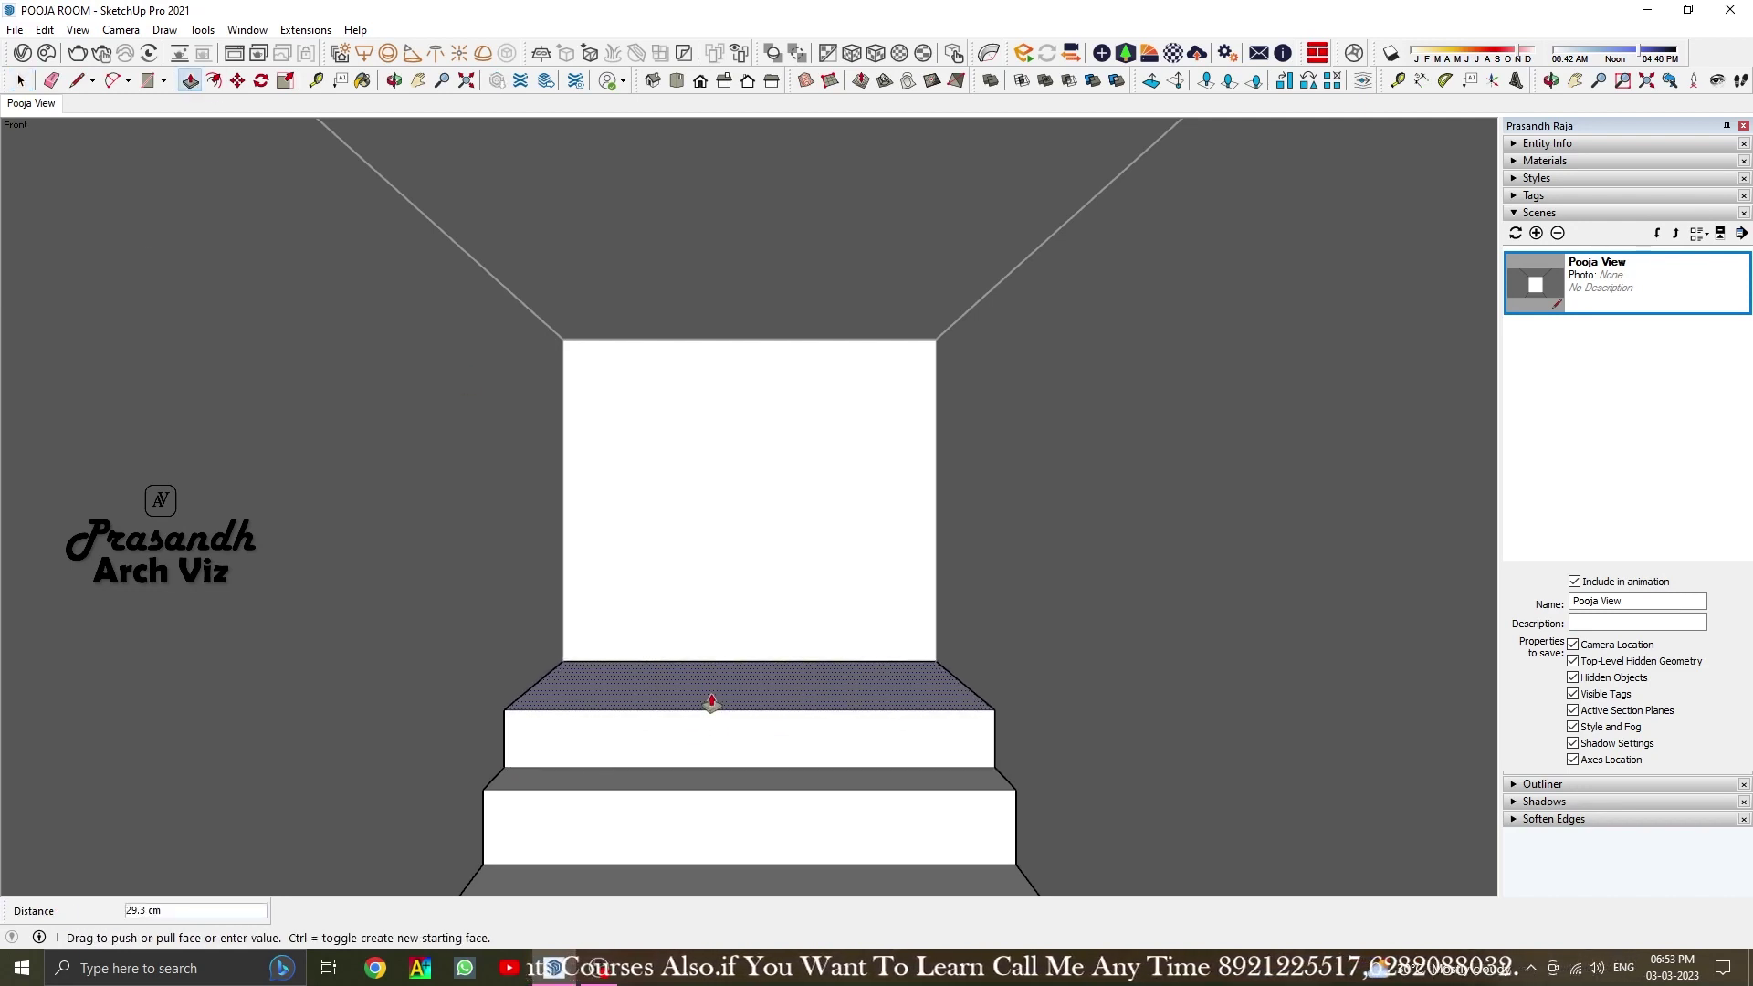
{"action": "left_click", "coordinate": [712, 703]}
{"action": "key", "text": "space"}
{"action": "key", "text": "Escape"}
Hide the walls and delete all the dashed guide lines
{"action": "right_click", "coordinate": [731, 641]}
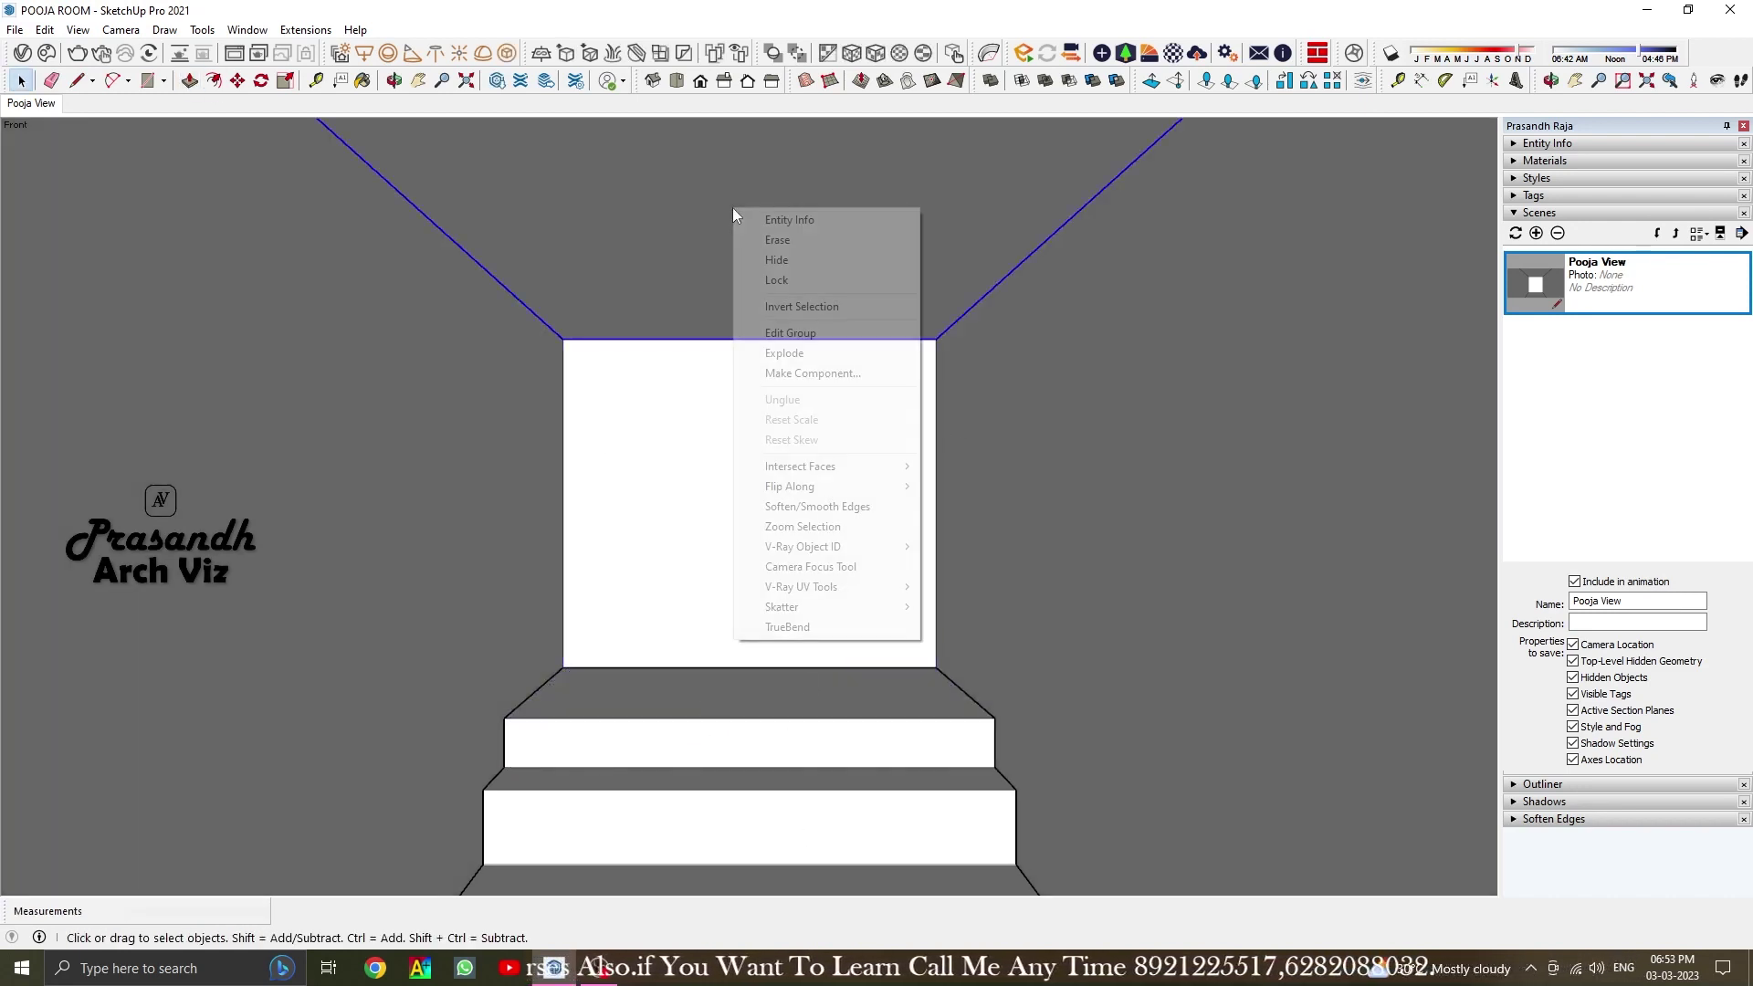
{"action": "left_click", "coordinate": [807, 534]}
{"action": "scroll", "coordinate": [713, 117], "scroll_direction": "down", "scroll_amount": 5}
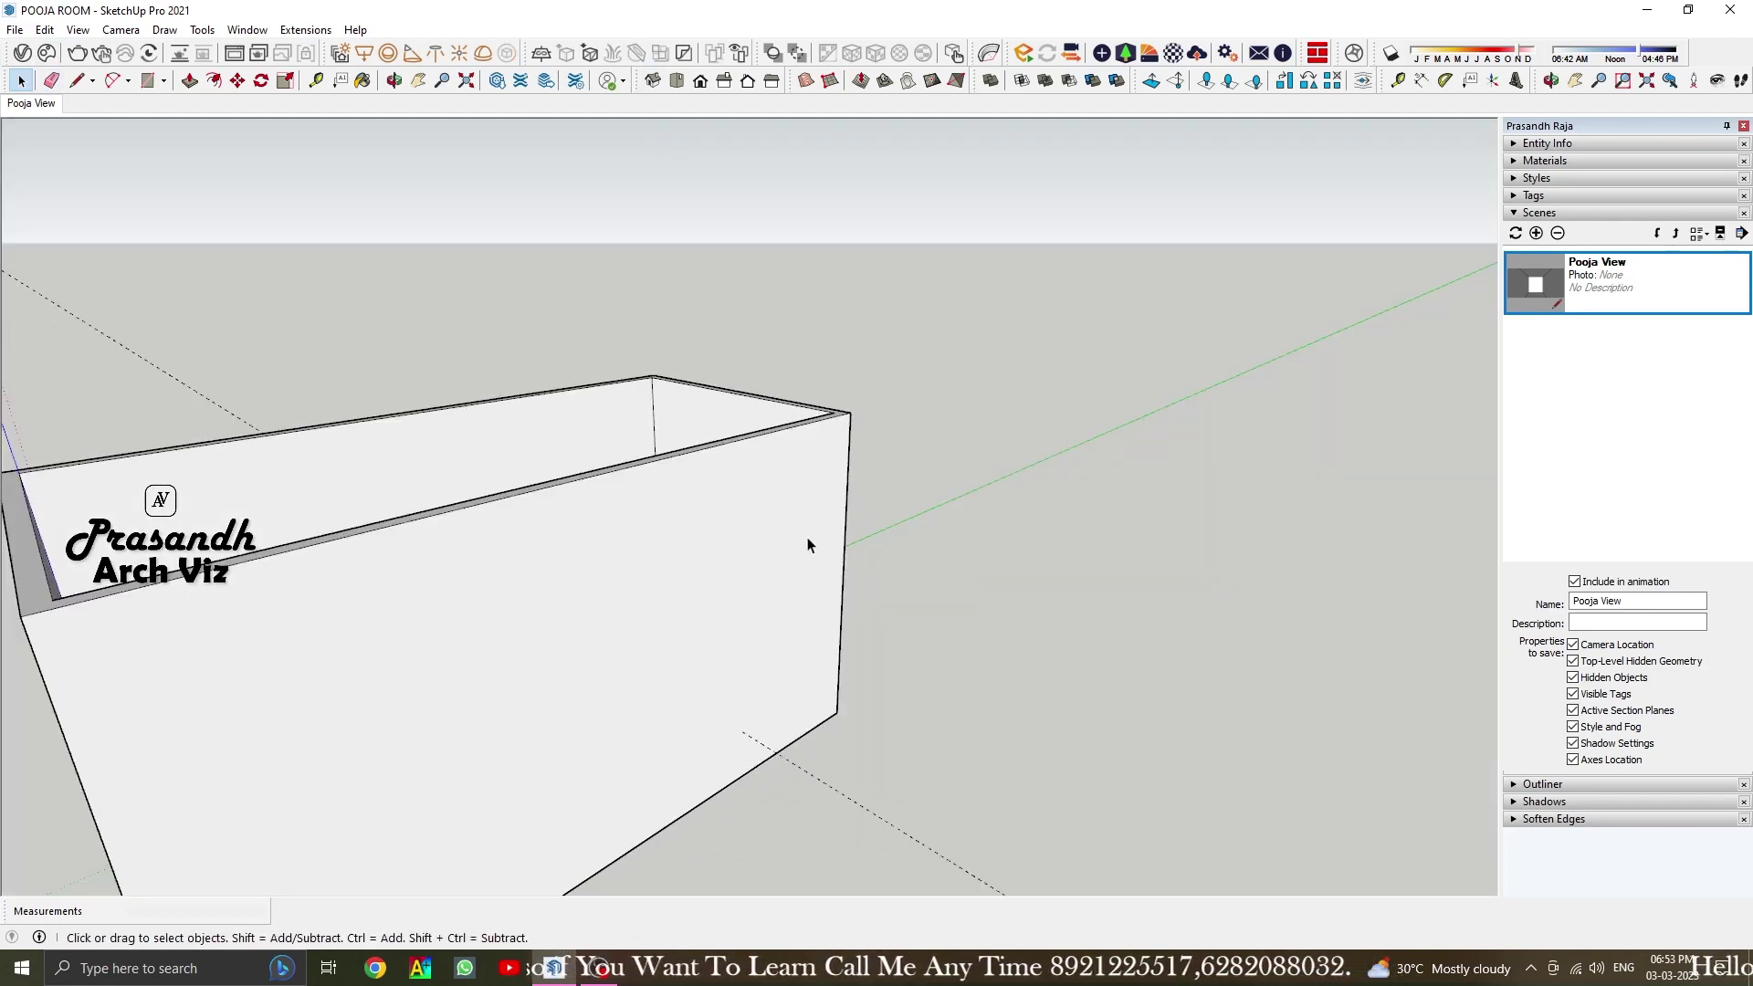
{"action": "right_click", "coordinate": [783, 98]}
{"action": "left_click", "coordinate": [822, 187]}
{"action": "left_click", "coordinate": [77, 29]}
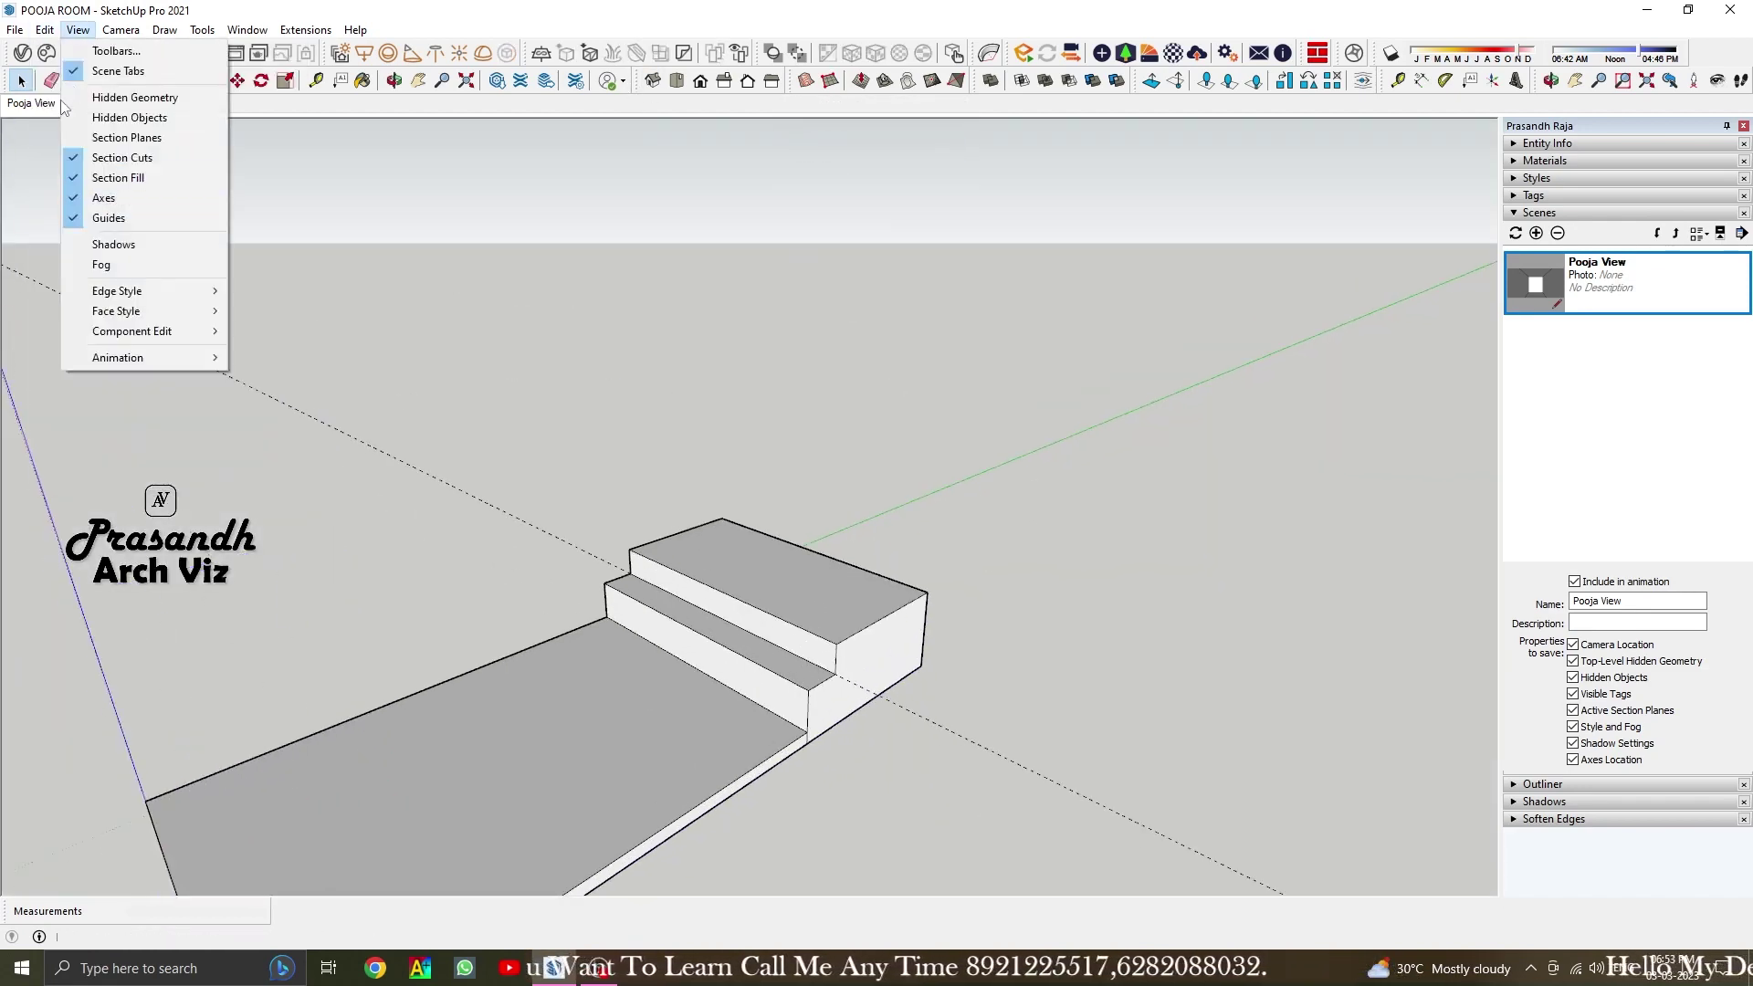
{"action": "left_click", "coordinate": [92, 137]}
Raise the lower step's tread 18.3 cm, cancelling the riser push
{"action": "middle_click_drag", "start_coordinate": [716, 684], "coordinate": [723, 614]}
{"action": "scroll", "coordinate": [803, 598], "scroll_direction": "up", "scroll_amount": 2}
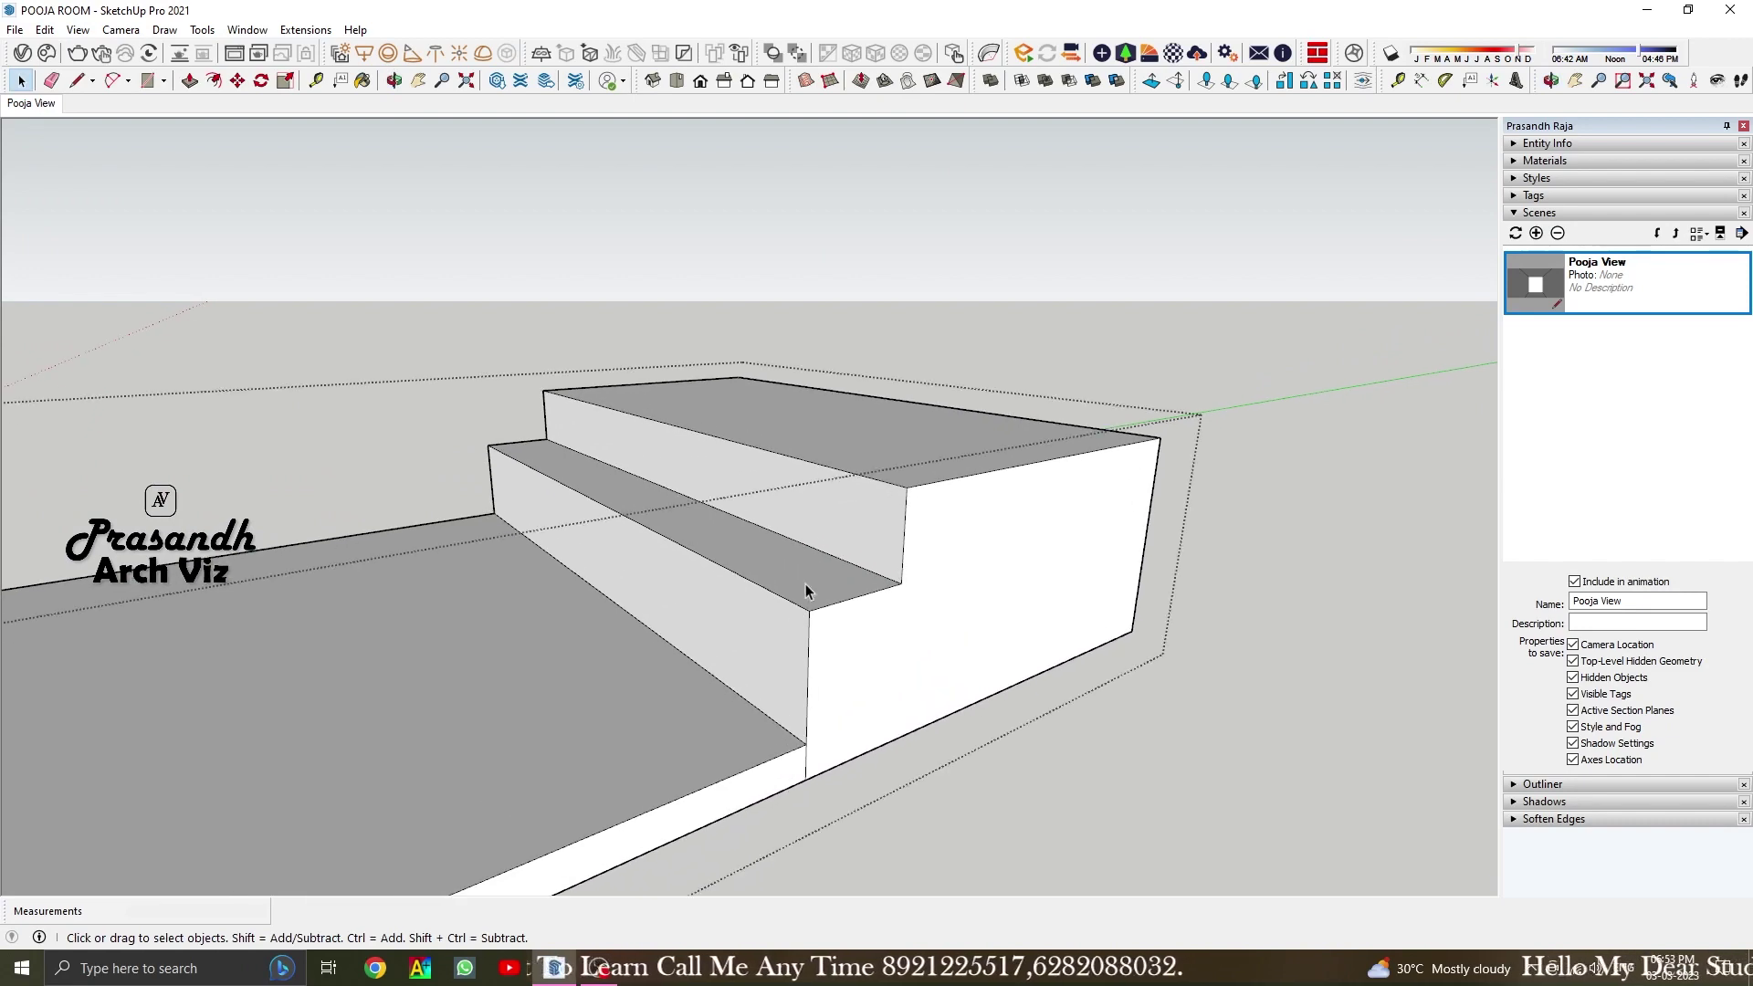
{"action": "left_click", "coordinate": [810, 587]}
{"action": "key", "text": "p"}
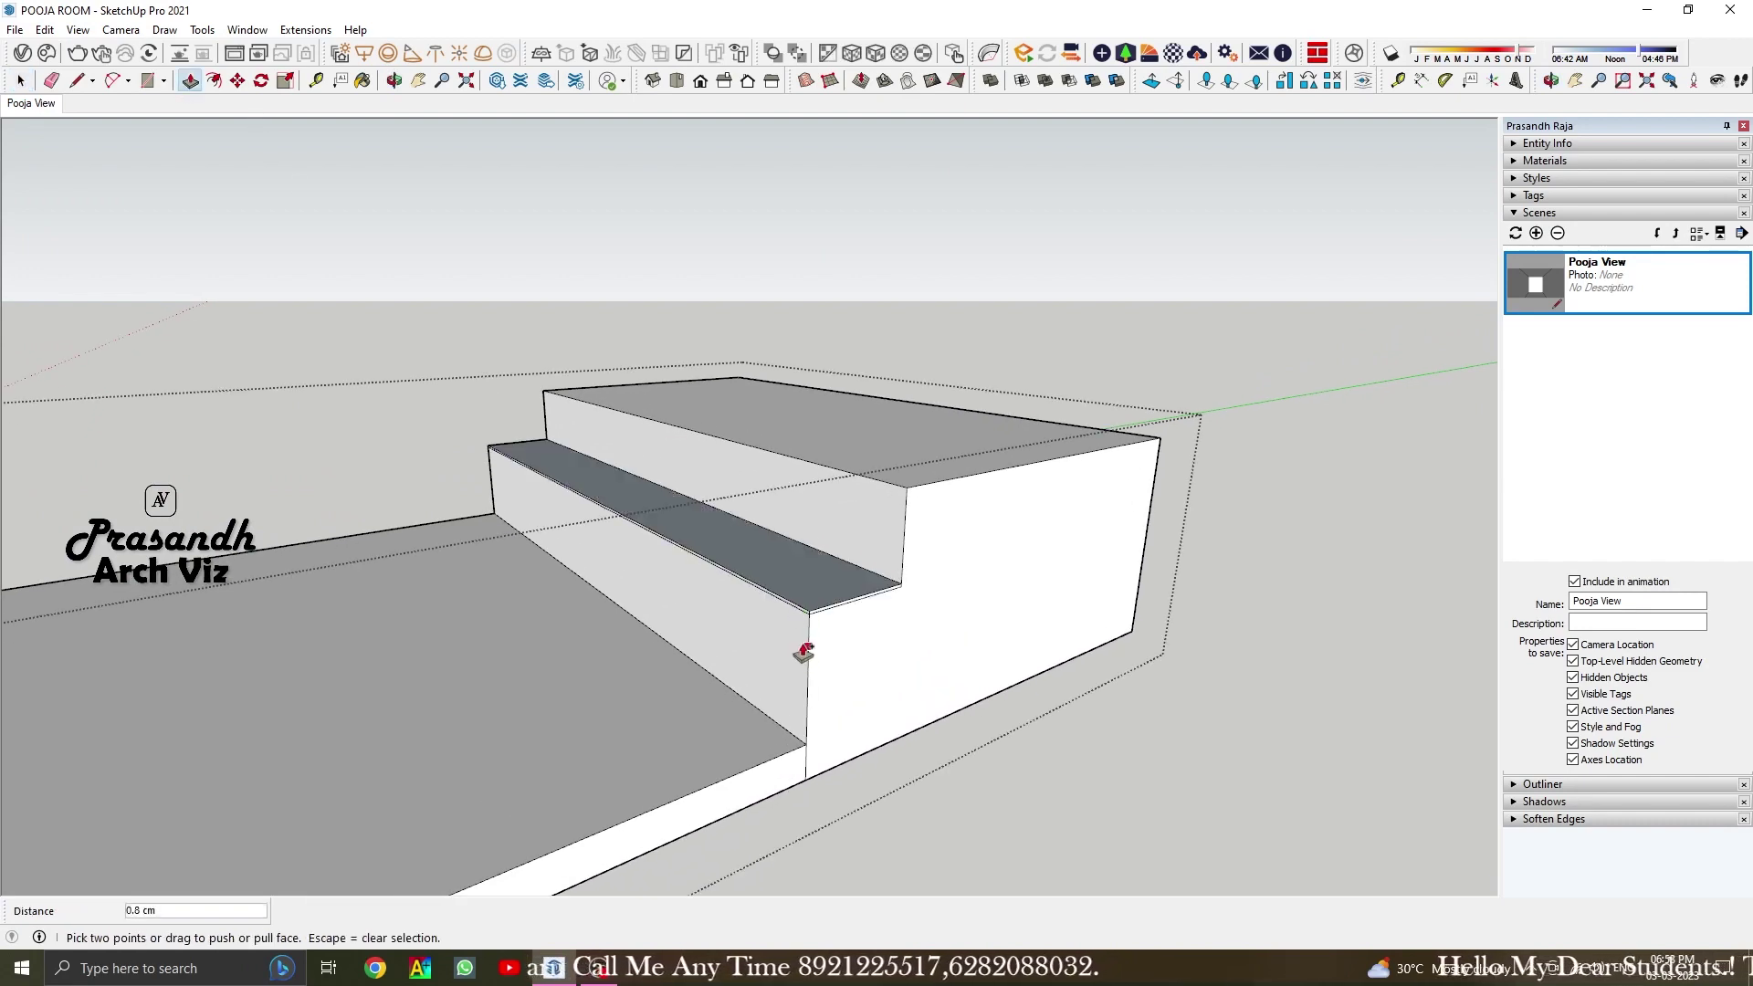
{"action": "left_click", "coordinate": [804, 587]}
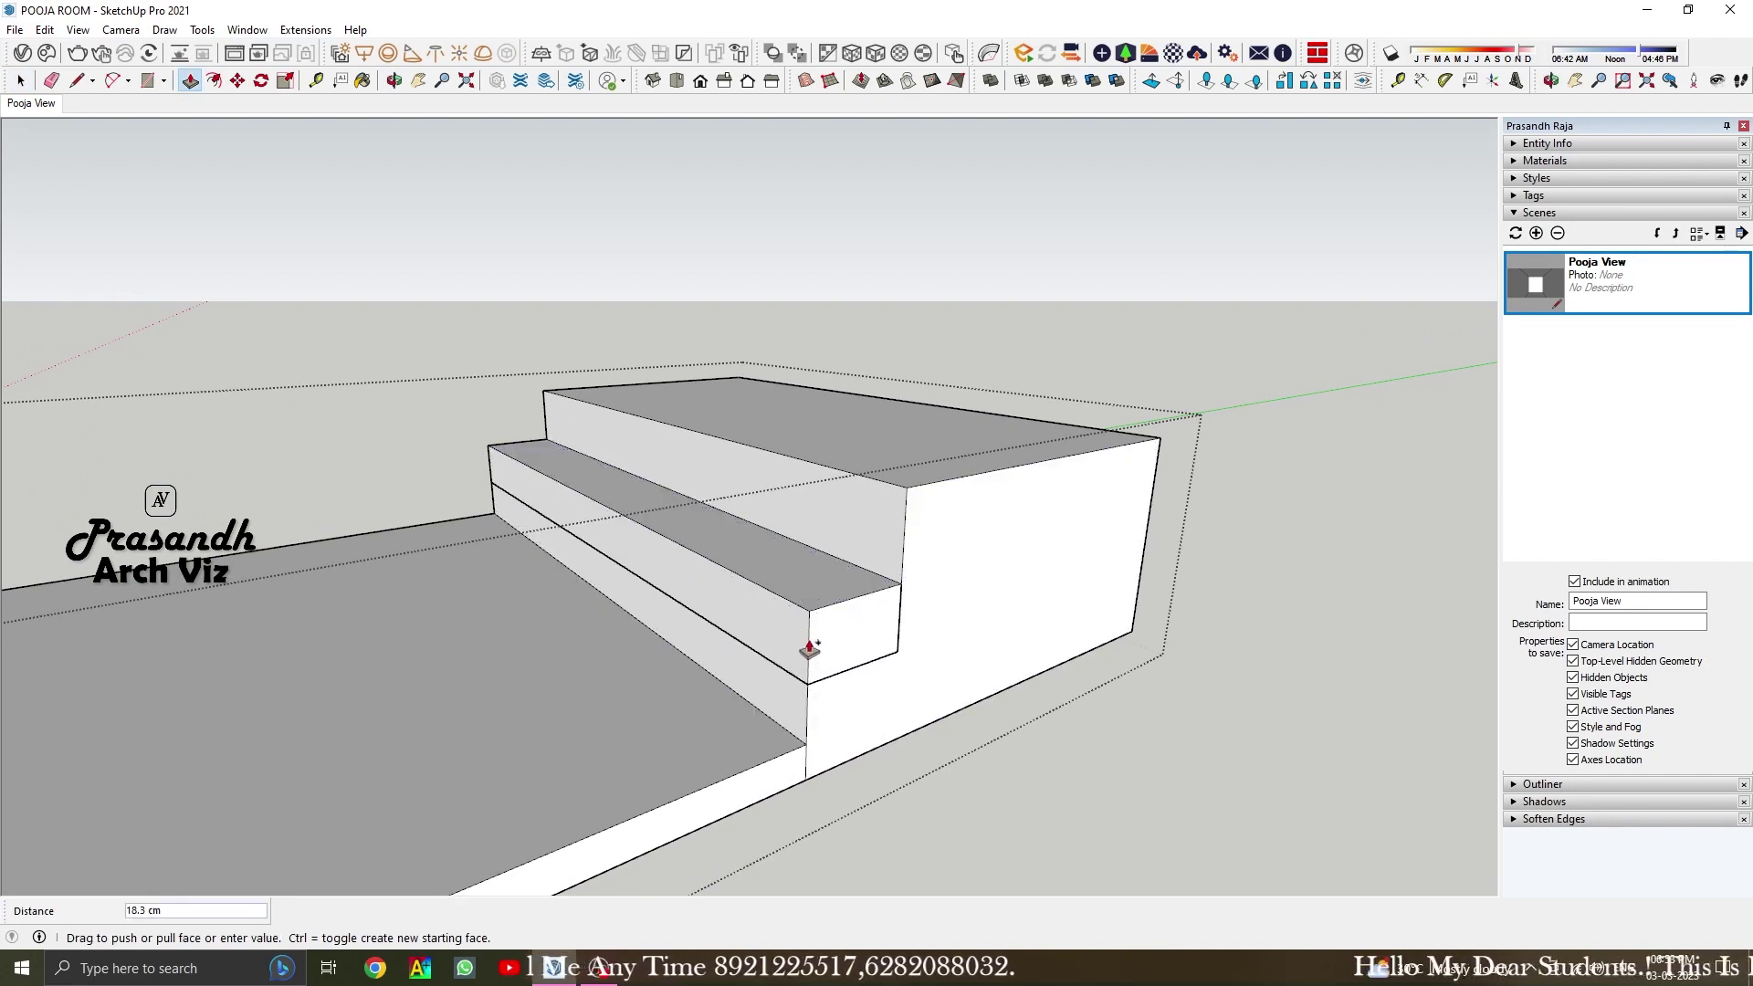
{"action": "left_click", "coordinate": [497, 487]}
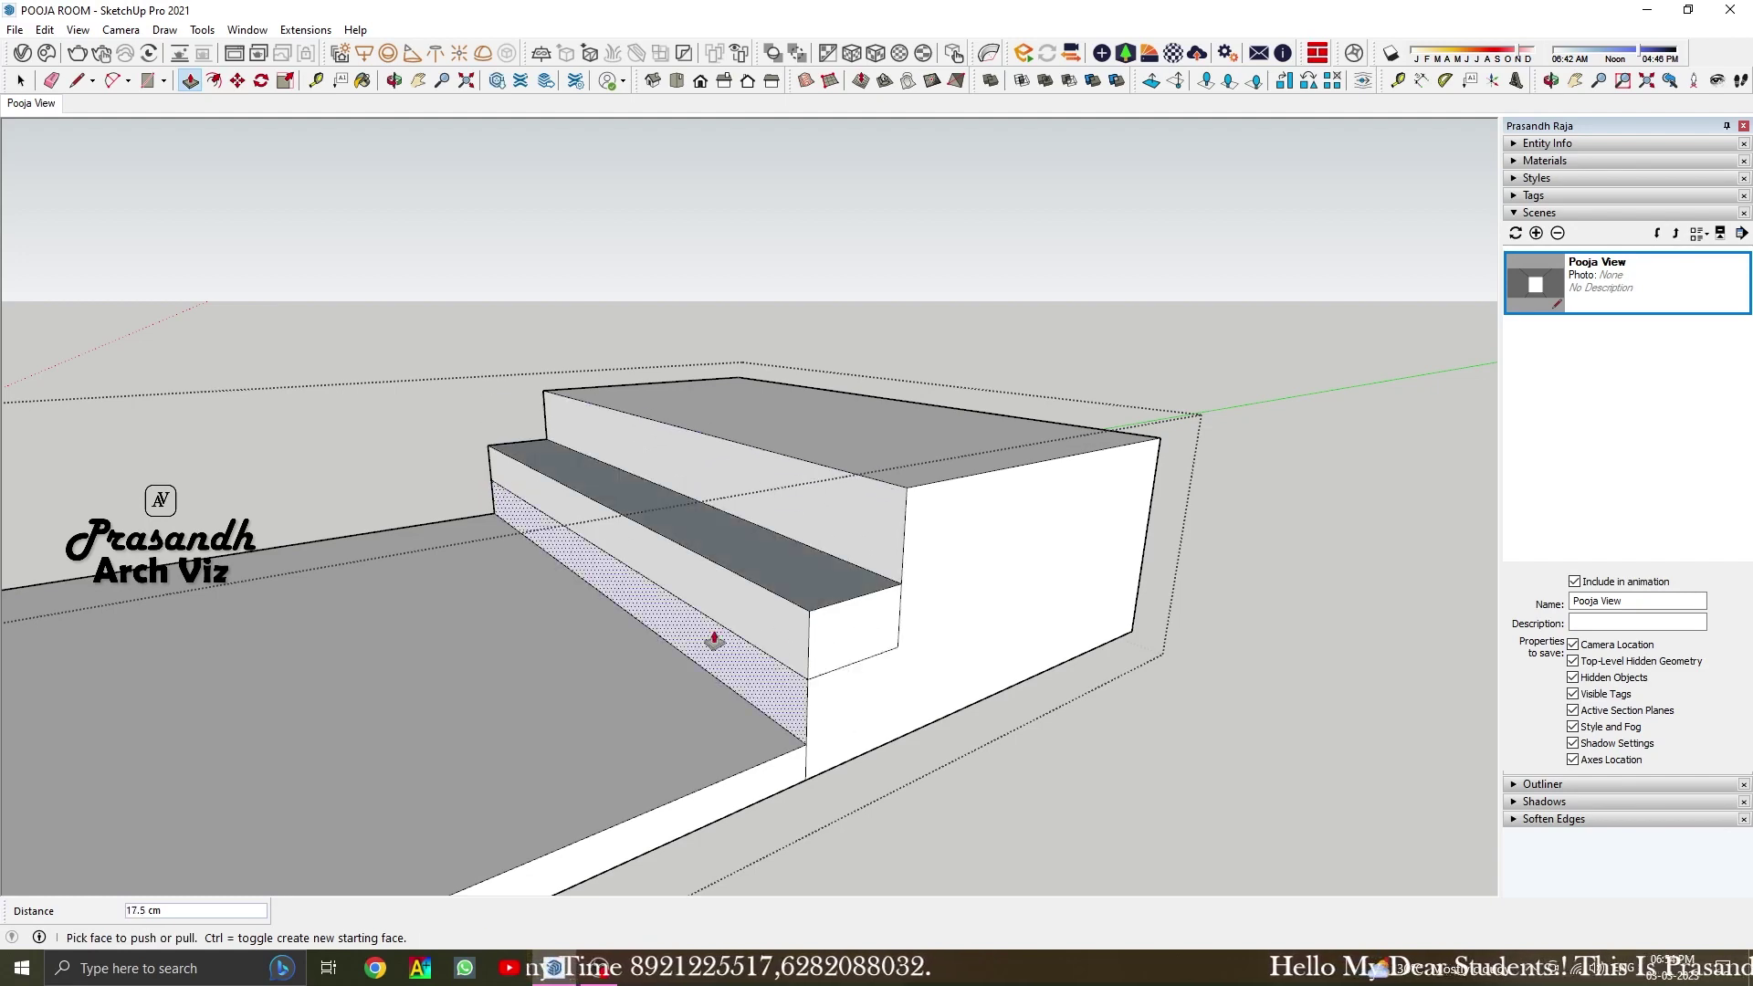
{"action": "left_click", "coordinate": [716, 639]}
{"action": "key", "text": "Escape"}
{"action": "key", "text": "space"}
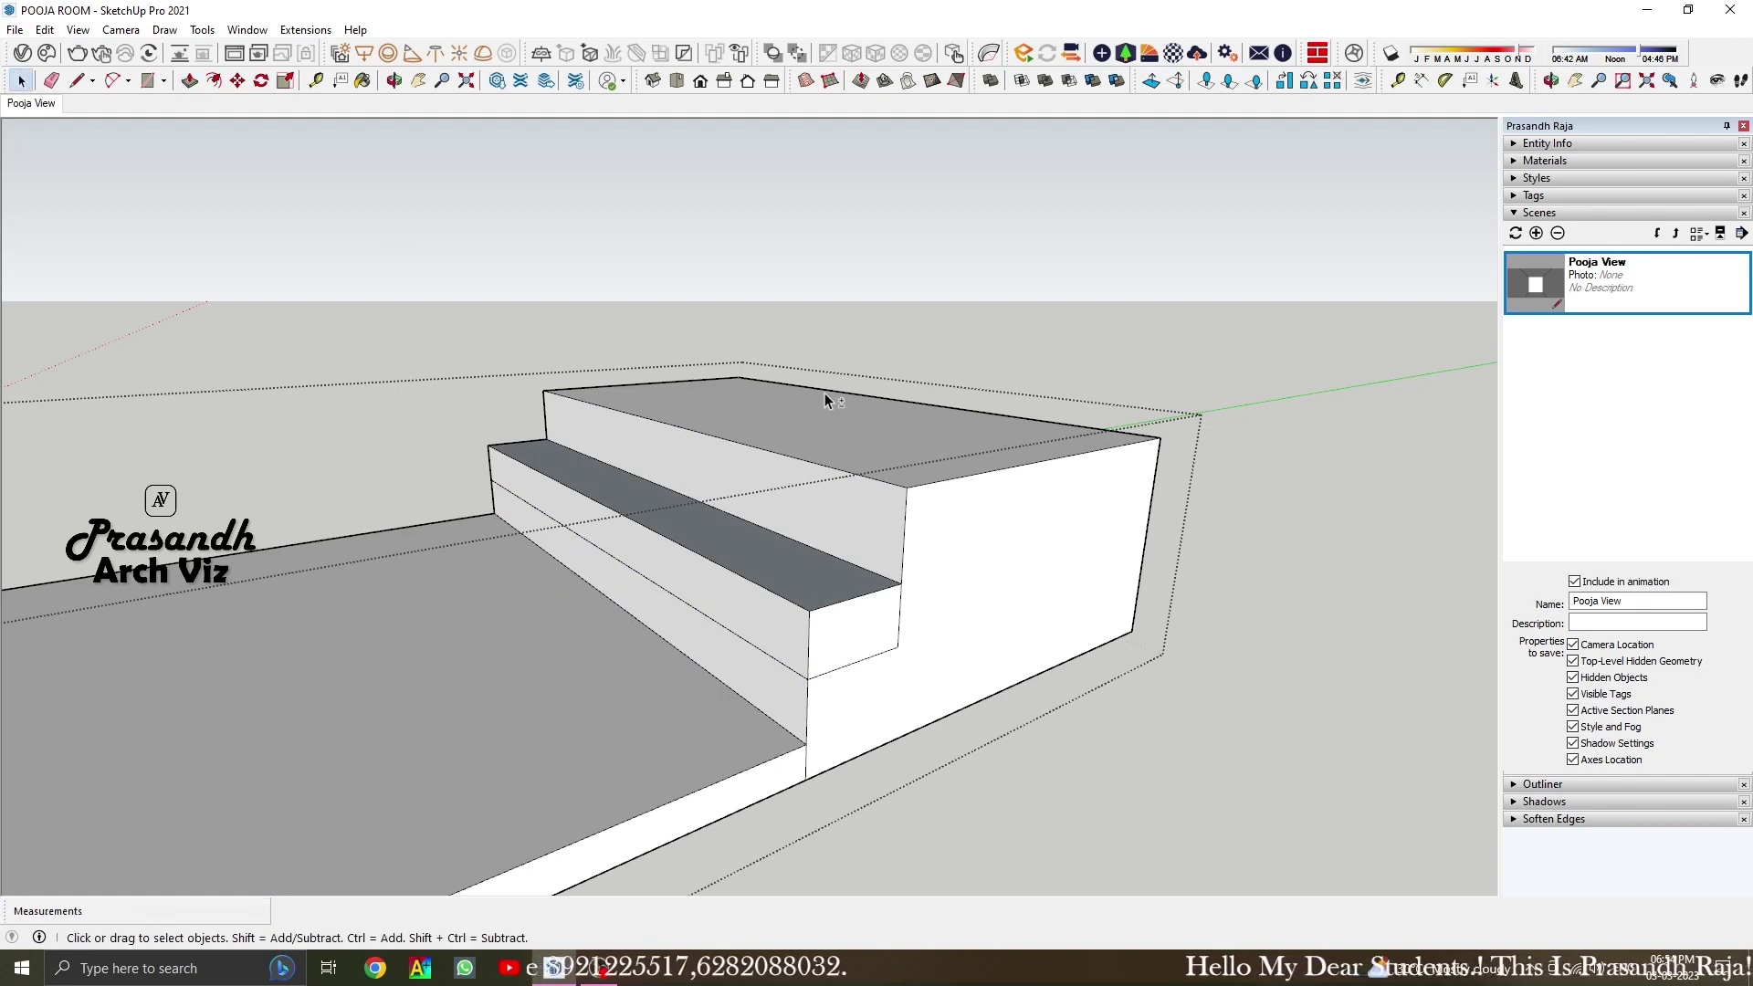
{"action": "scroll", "coordinate": [822, 406], "scroll_direction": "up", "scroll_amount": 3}
{"action": "scroll", "coordinate": [747, 657], "scroll_direction": "up", "scroll_amount": 3}
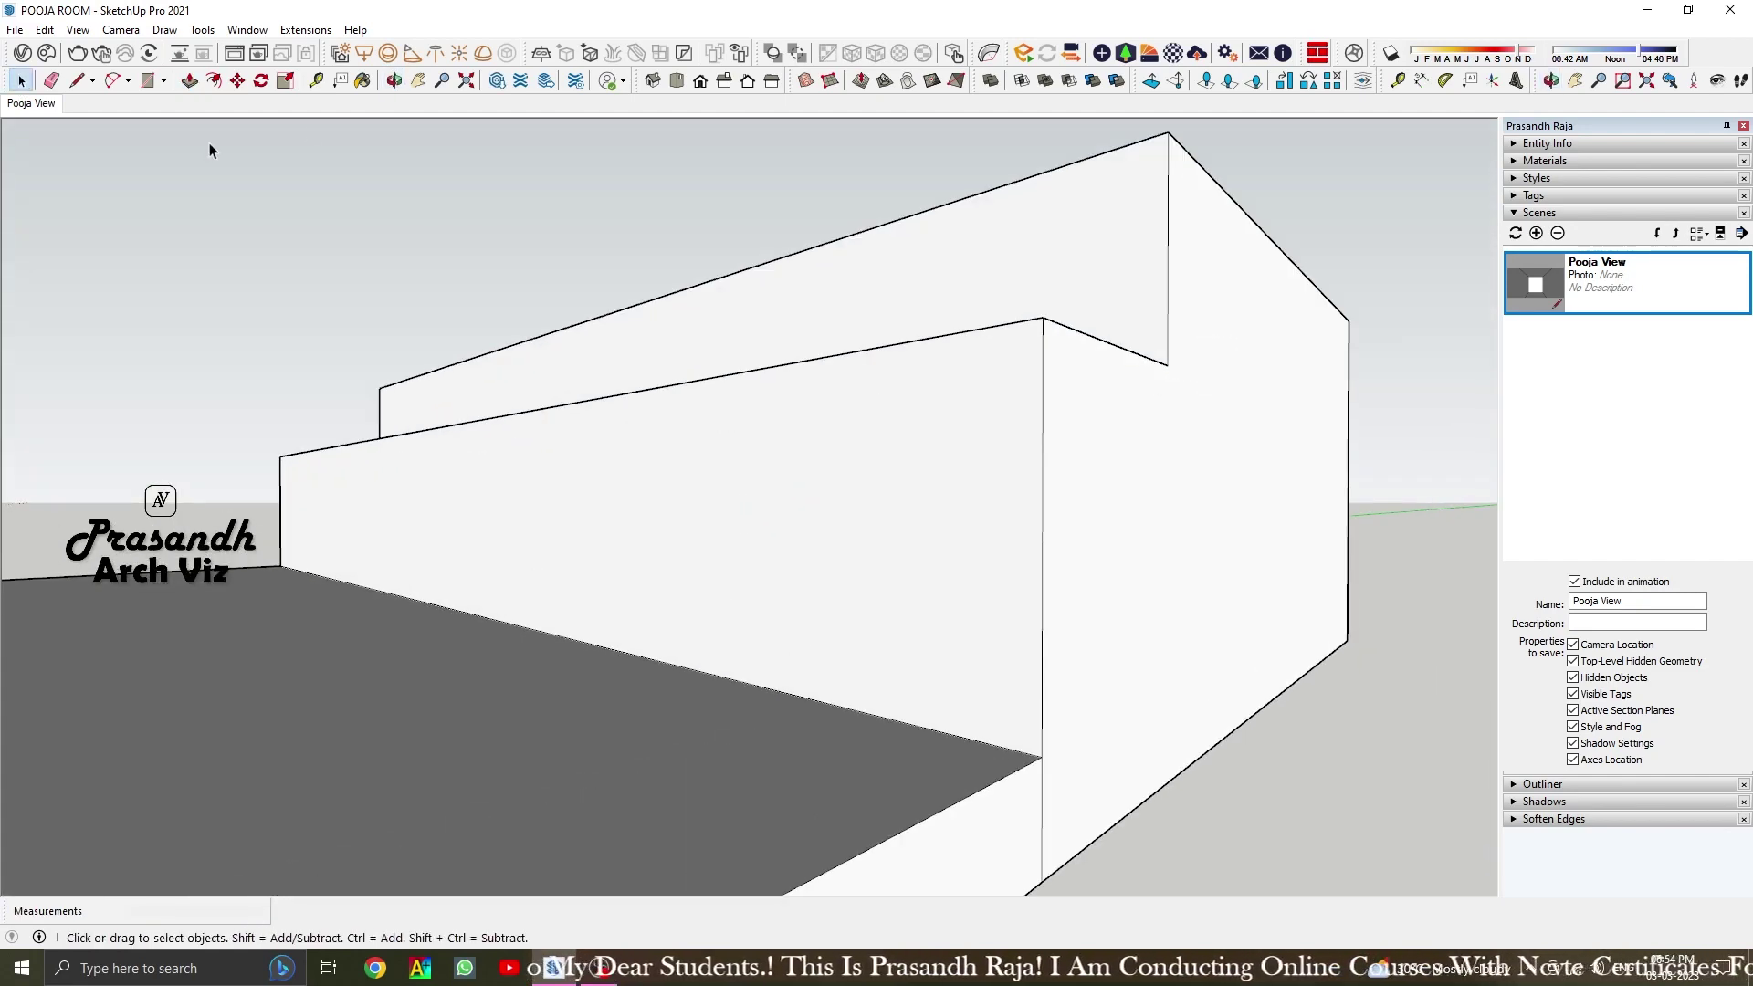
Place a Tape Measure guide 2 cm above the front wall's bottom edge
{"action": "key", "text": "t"}
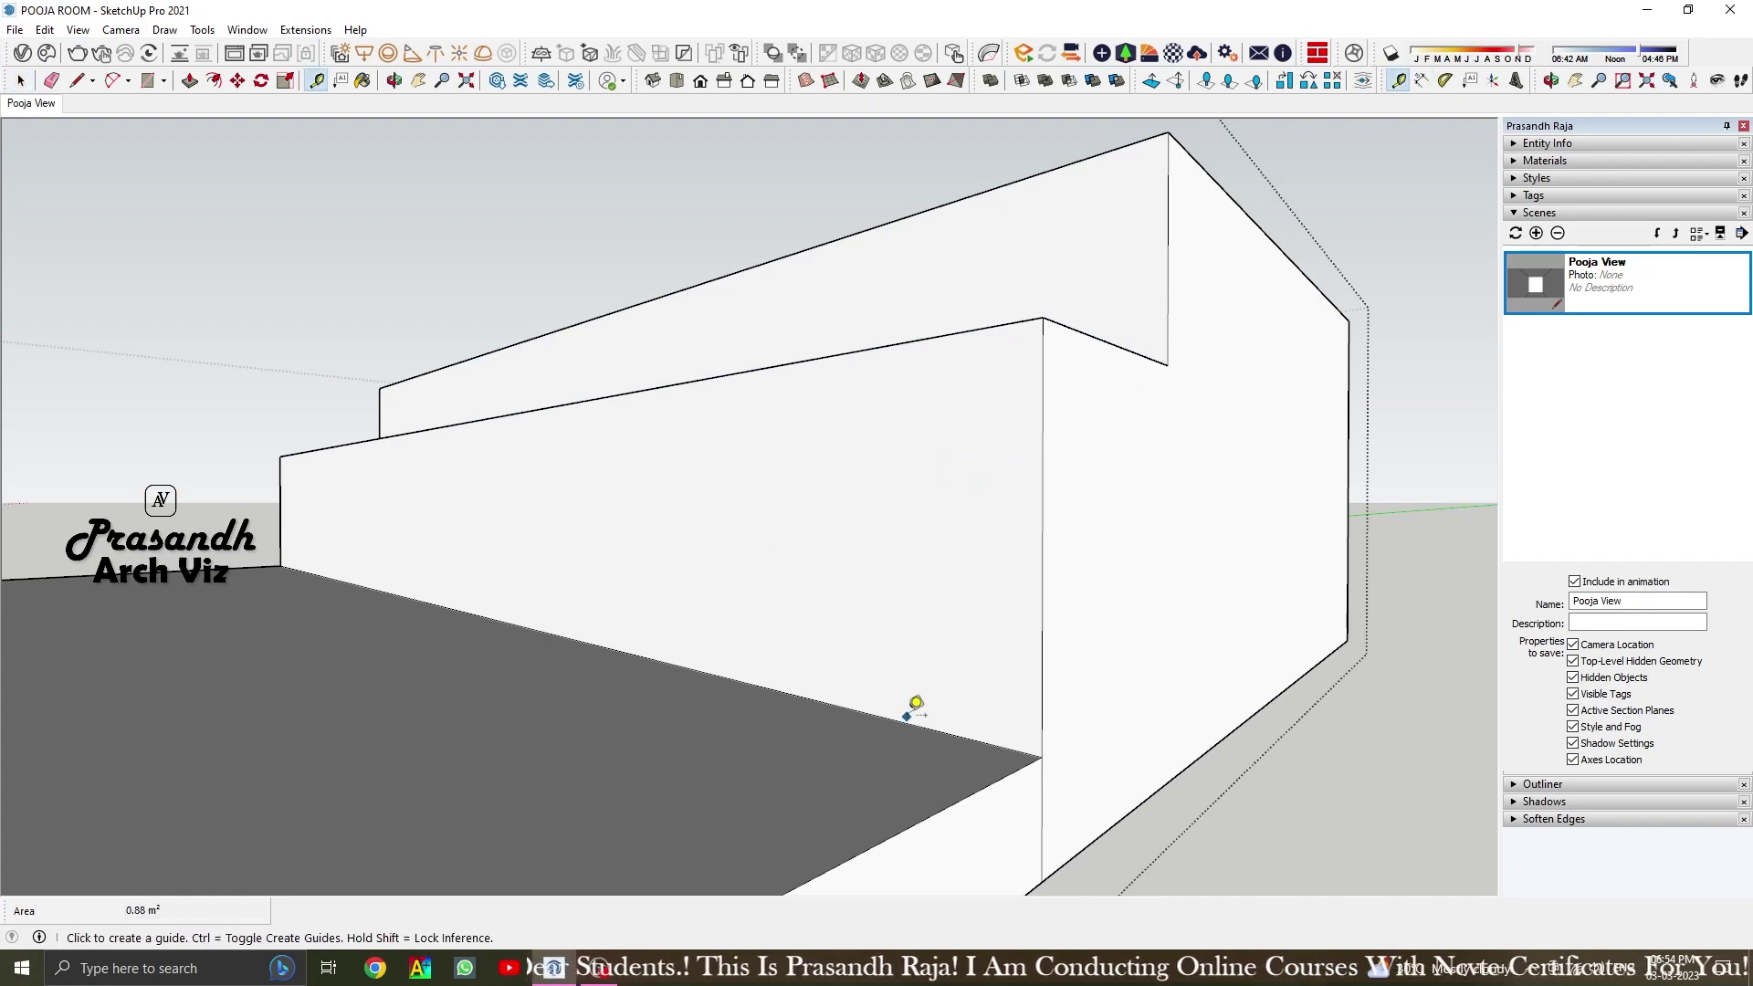
{"action": "scroll", "coordinate": [922, 613], "scroll_direction": "down", "scroll_amount": 5}
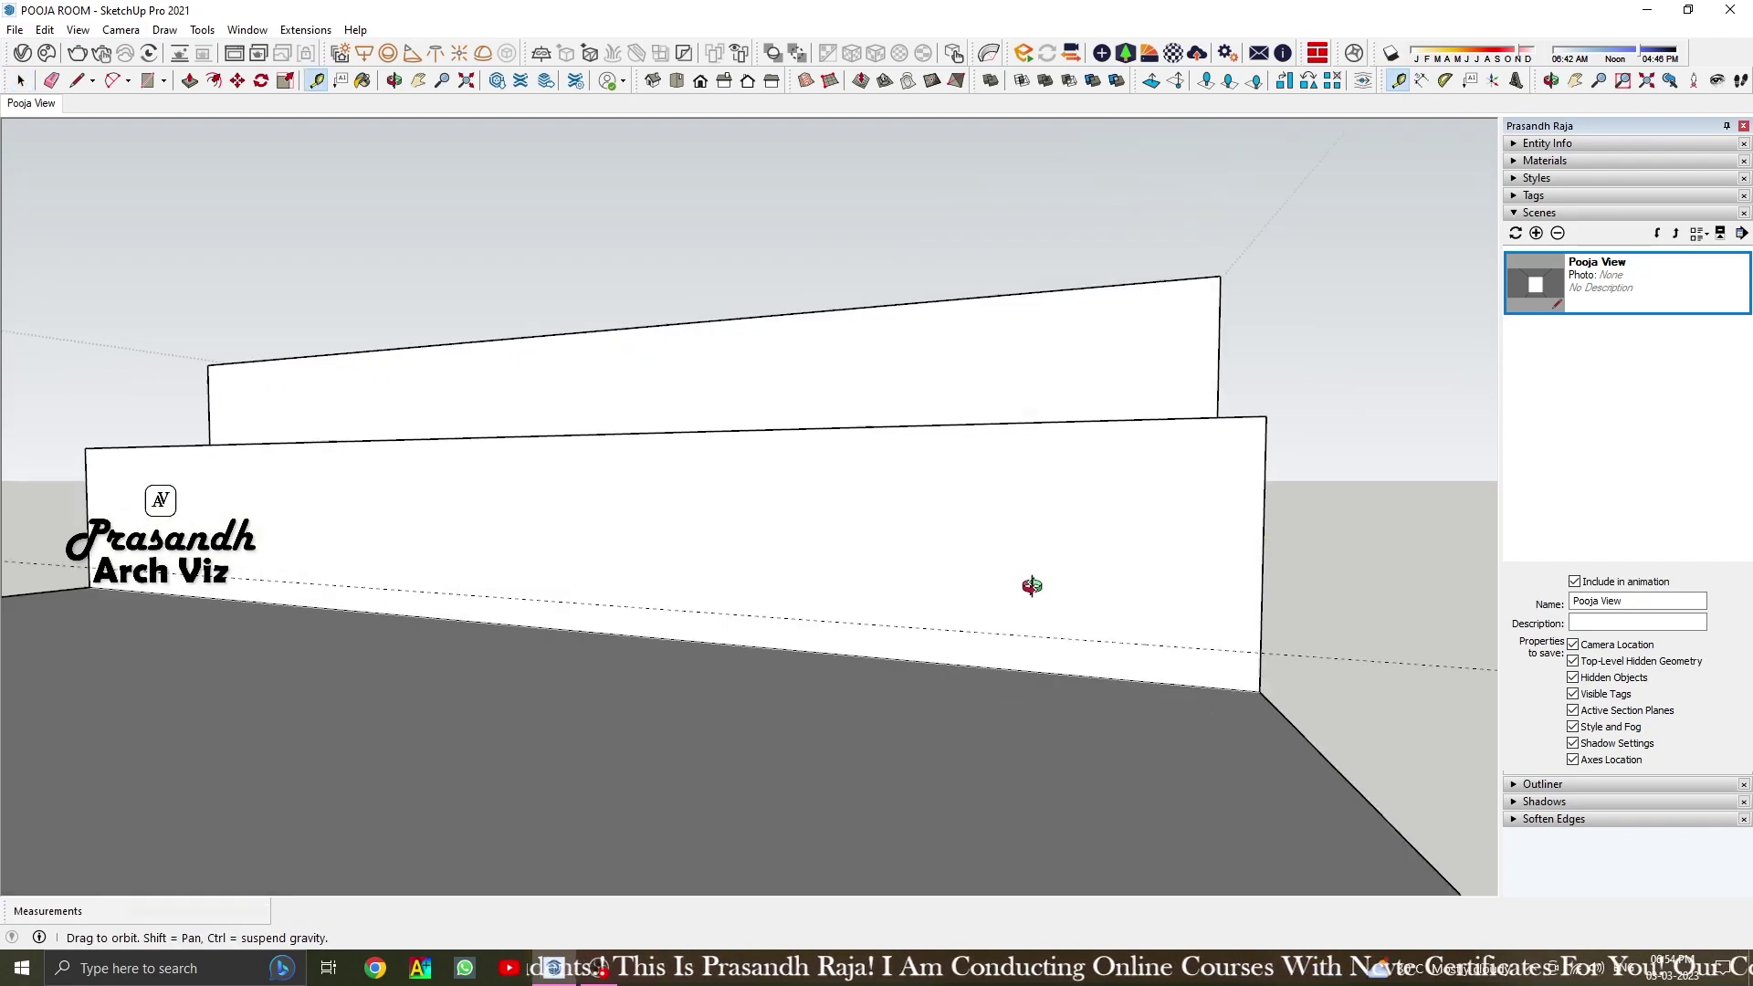
{"action": "left_click", "coordinate": [779, 647]}
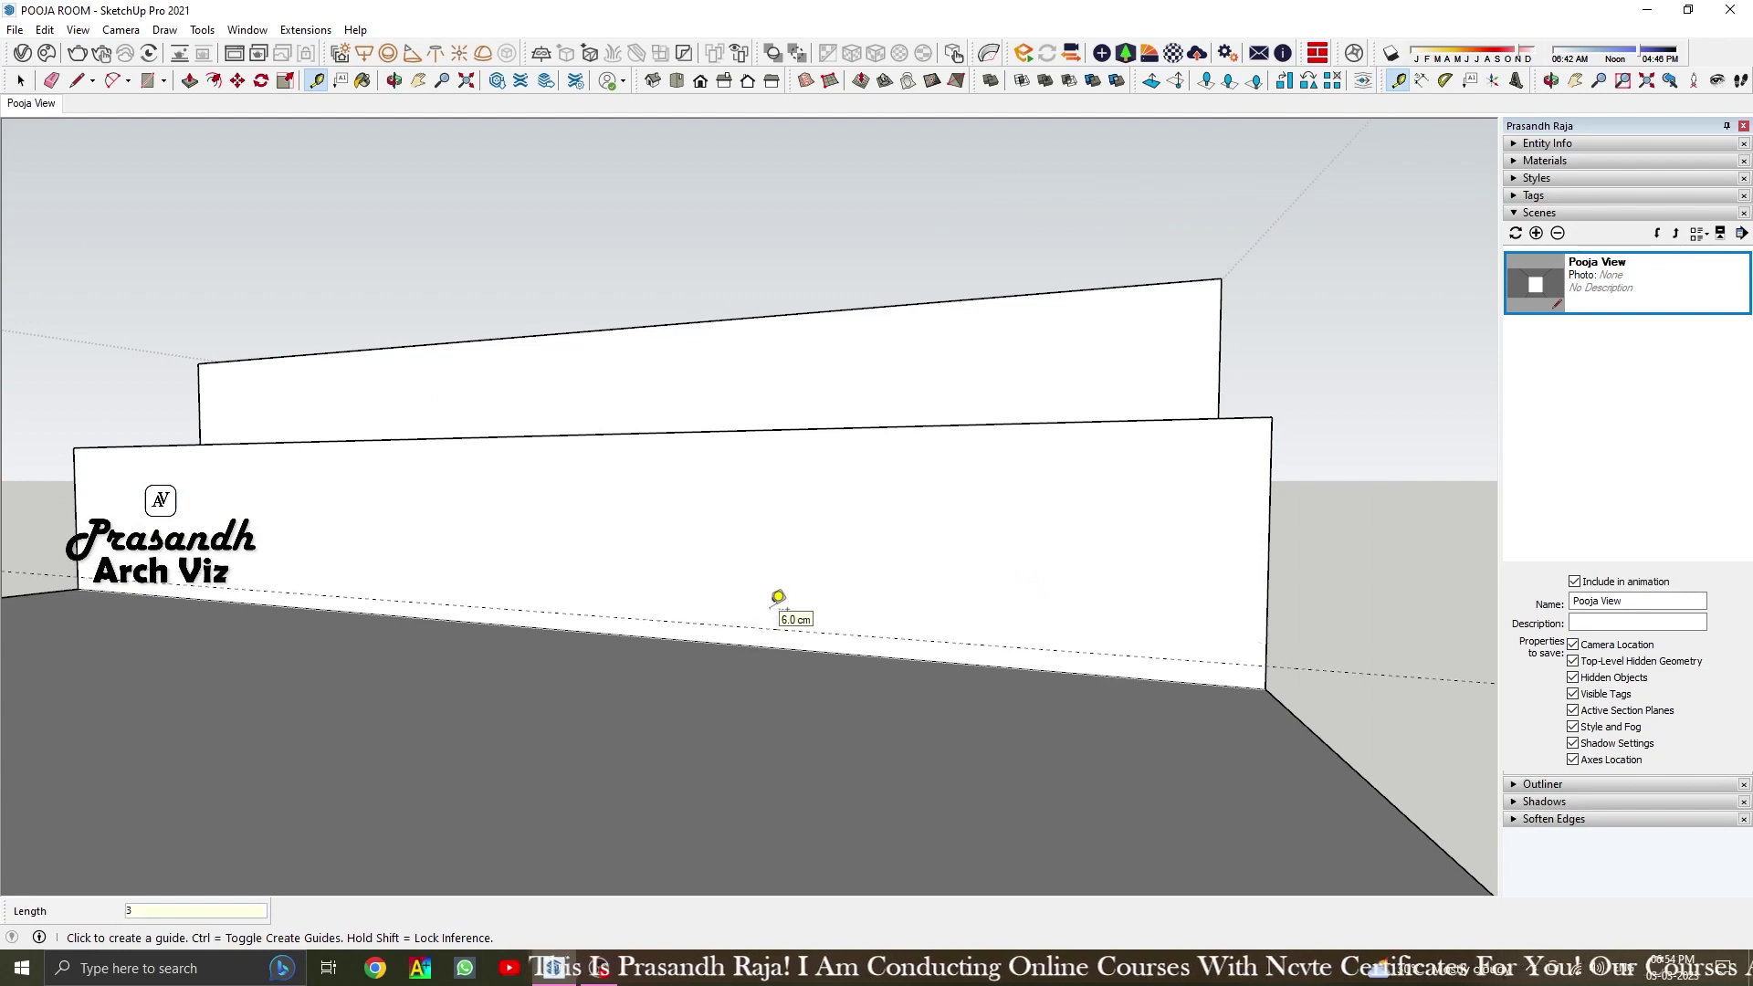
{"action": "left_click", "coordinate": [774, 647]}
{"action": "type", "text": "2"}
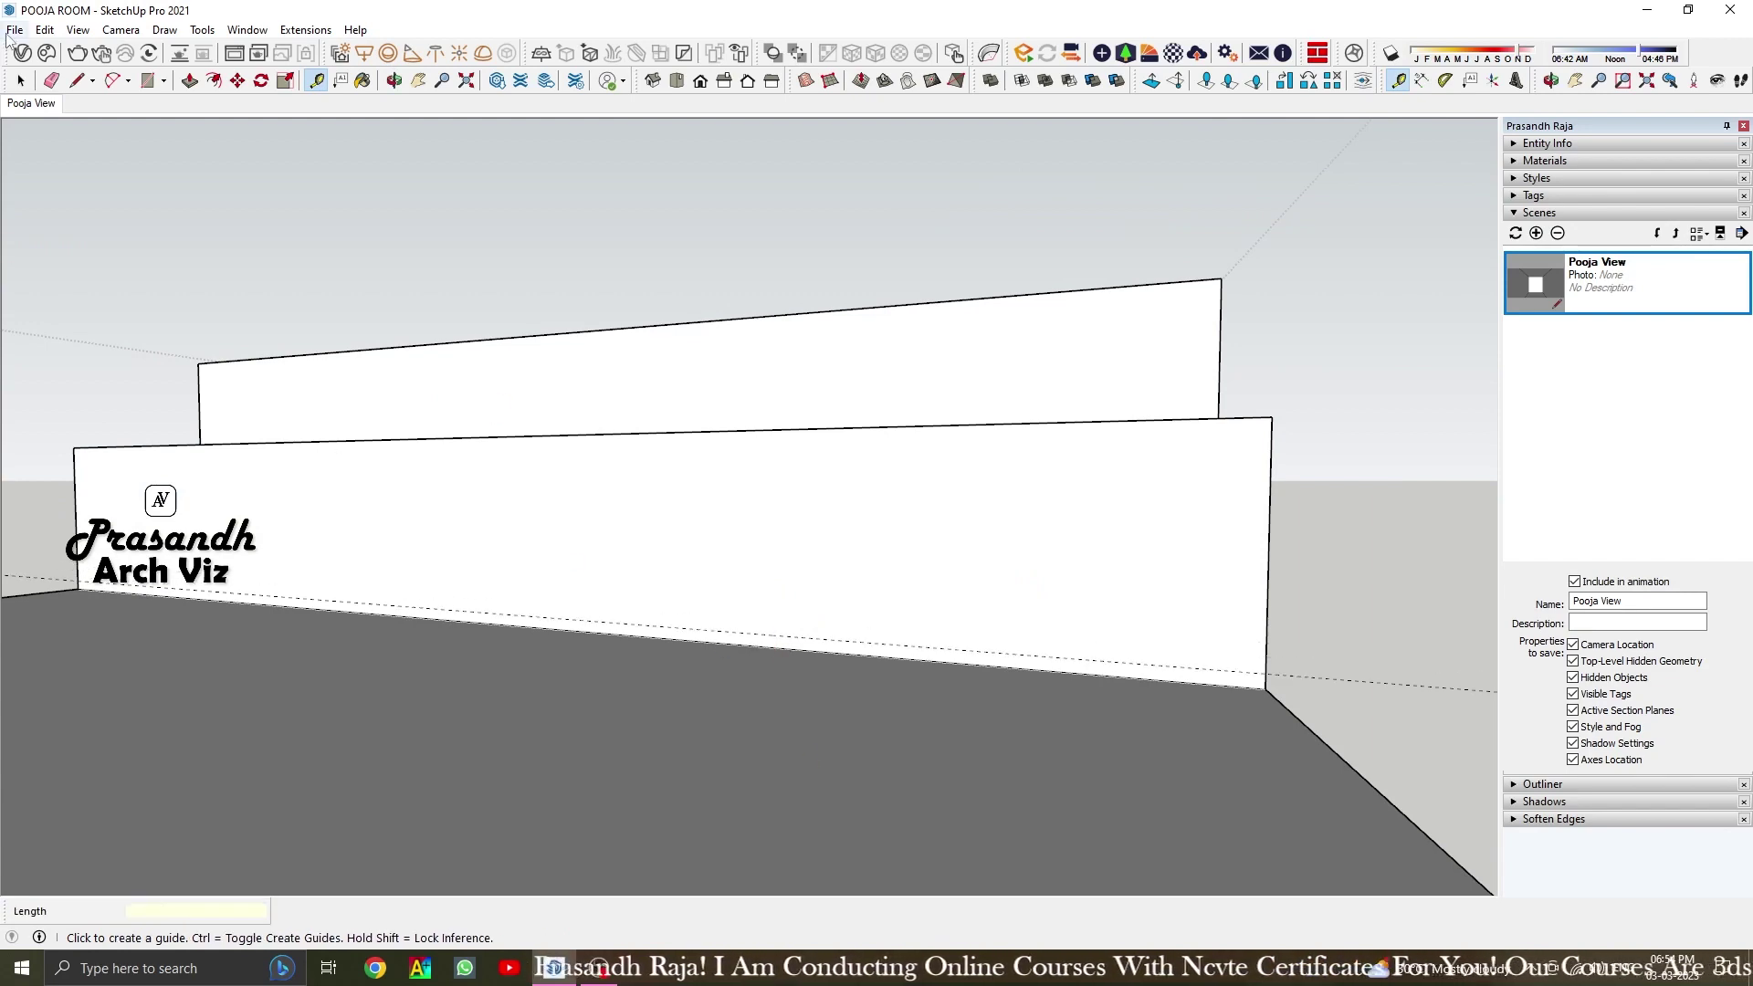
Draw a 250 × 2 cm strip along the front wall base and push it into the wall
{"action": "left_click", "coordinate": [20, 80]}
{"action": "left_click", "coordinate": [324, 563]}
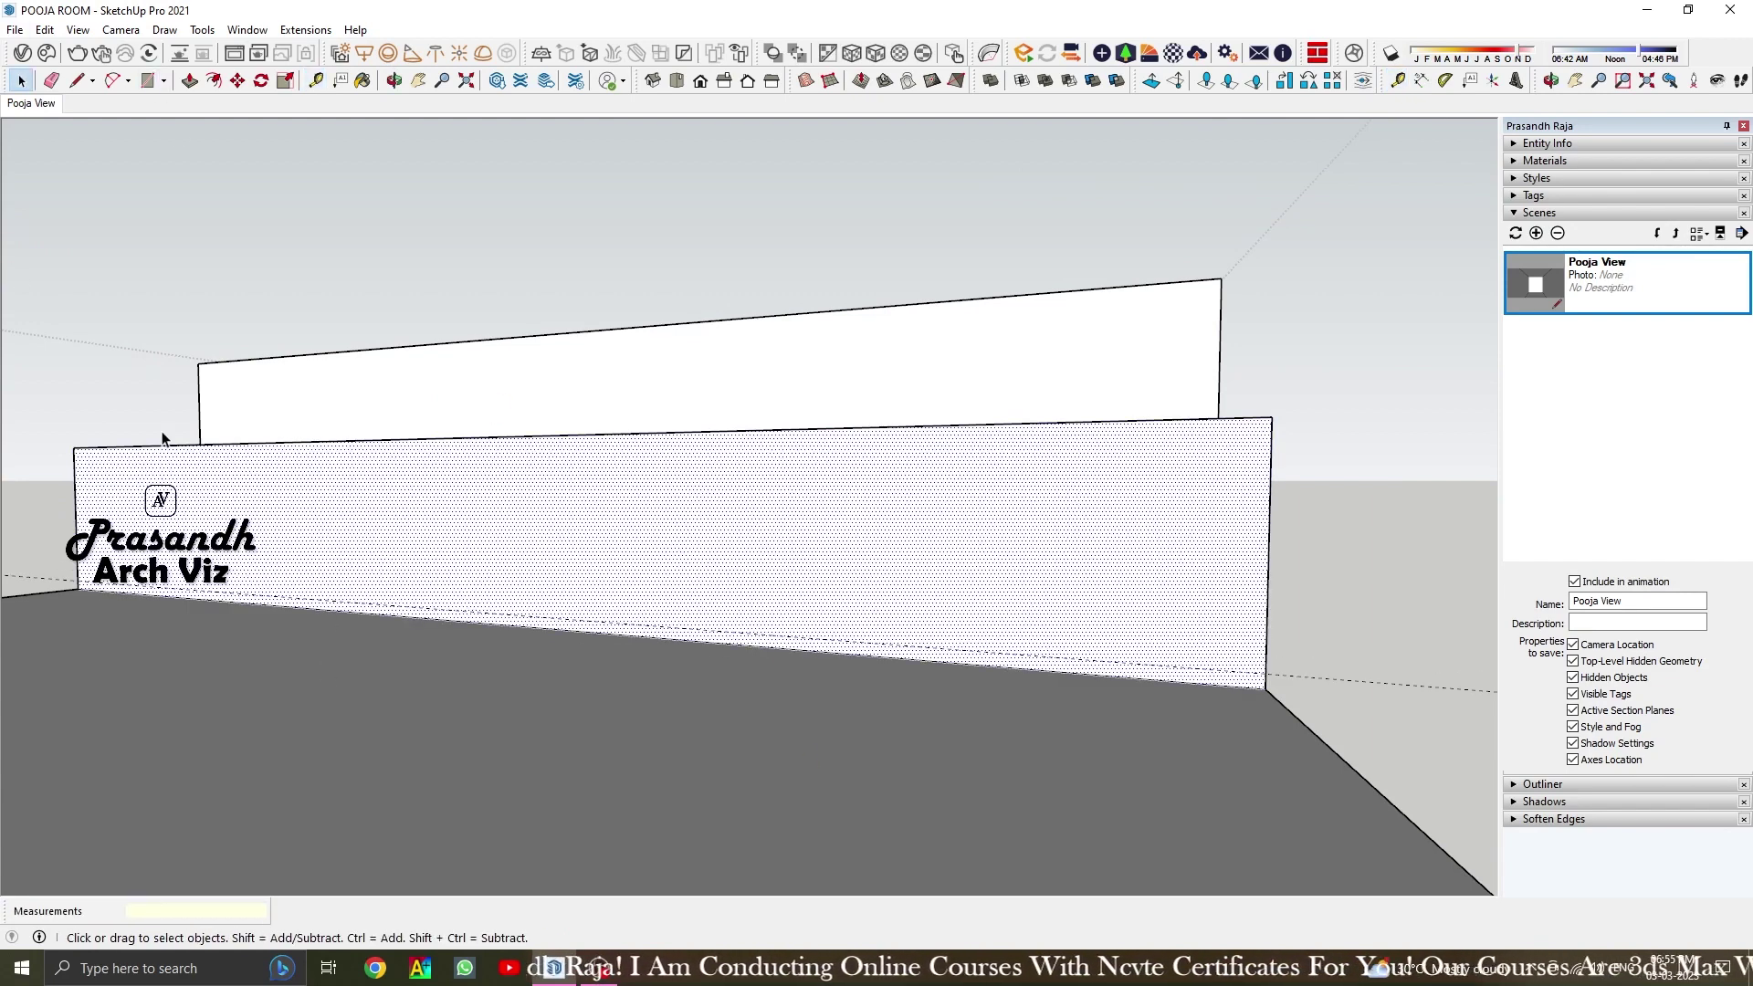
{"action": "left_click", "coordinate": [77, 596]}
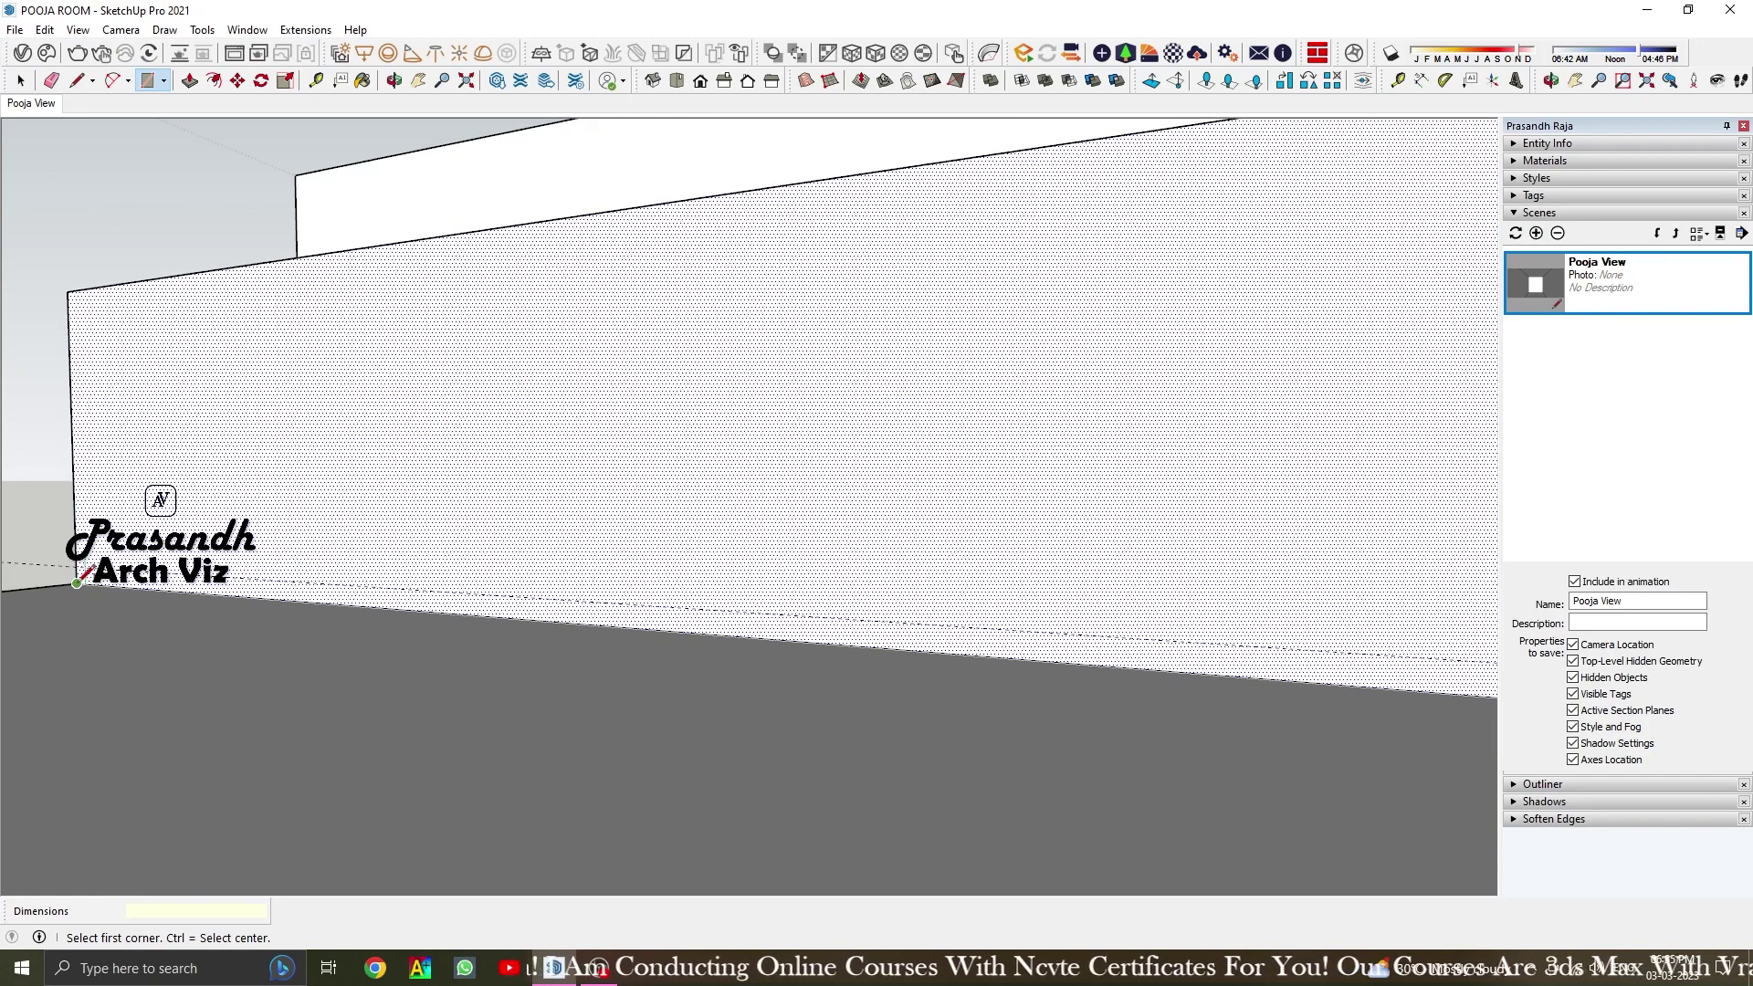
{"action": "left_click", "coordinate": [1176, 639]}
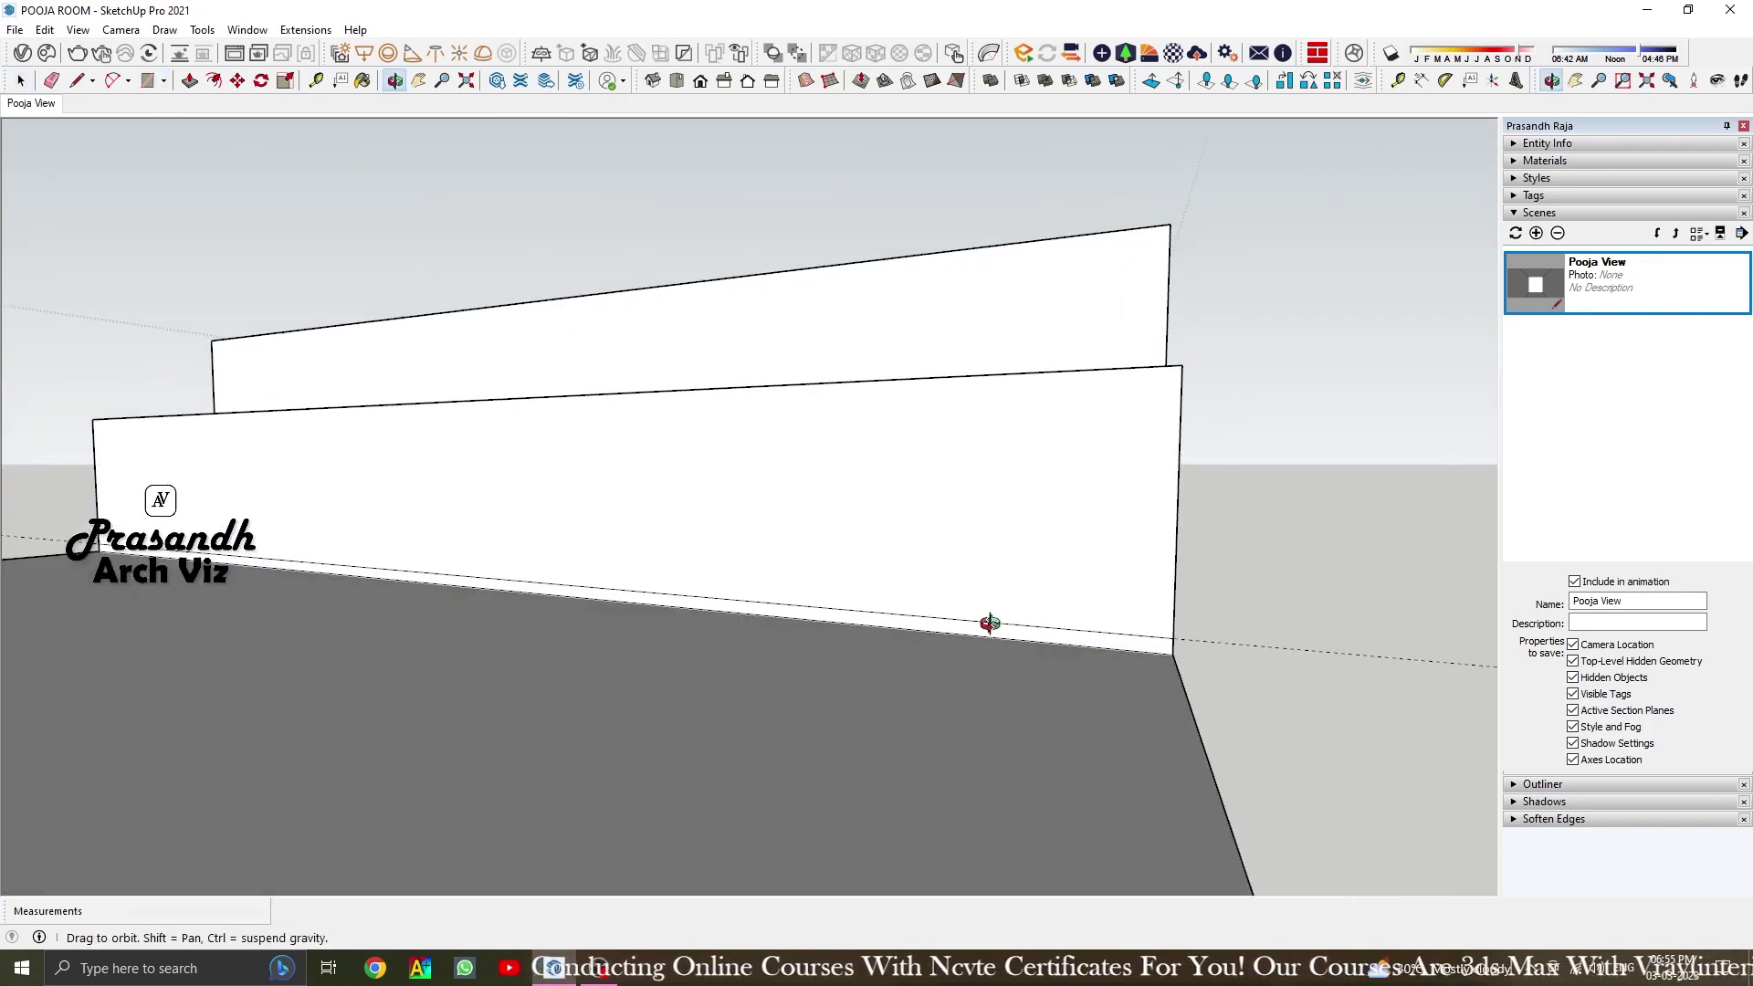
{"action": "middle_click_drag", "start_coordinate": [991, 619], "coordinate": [763, 501]}
{"action": "key", "text": "p"}
{"action": "left_click", "coordinate": [1083, 647]}
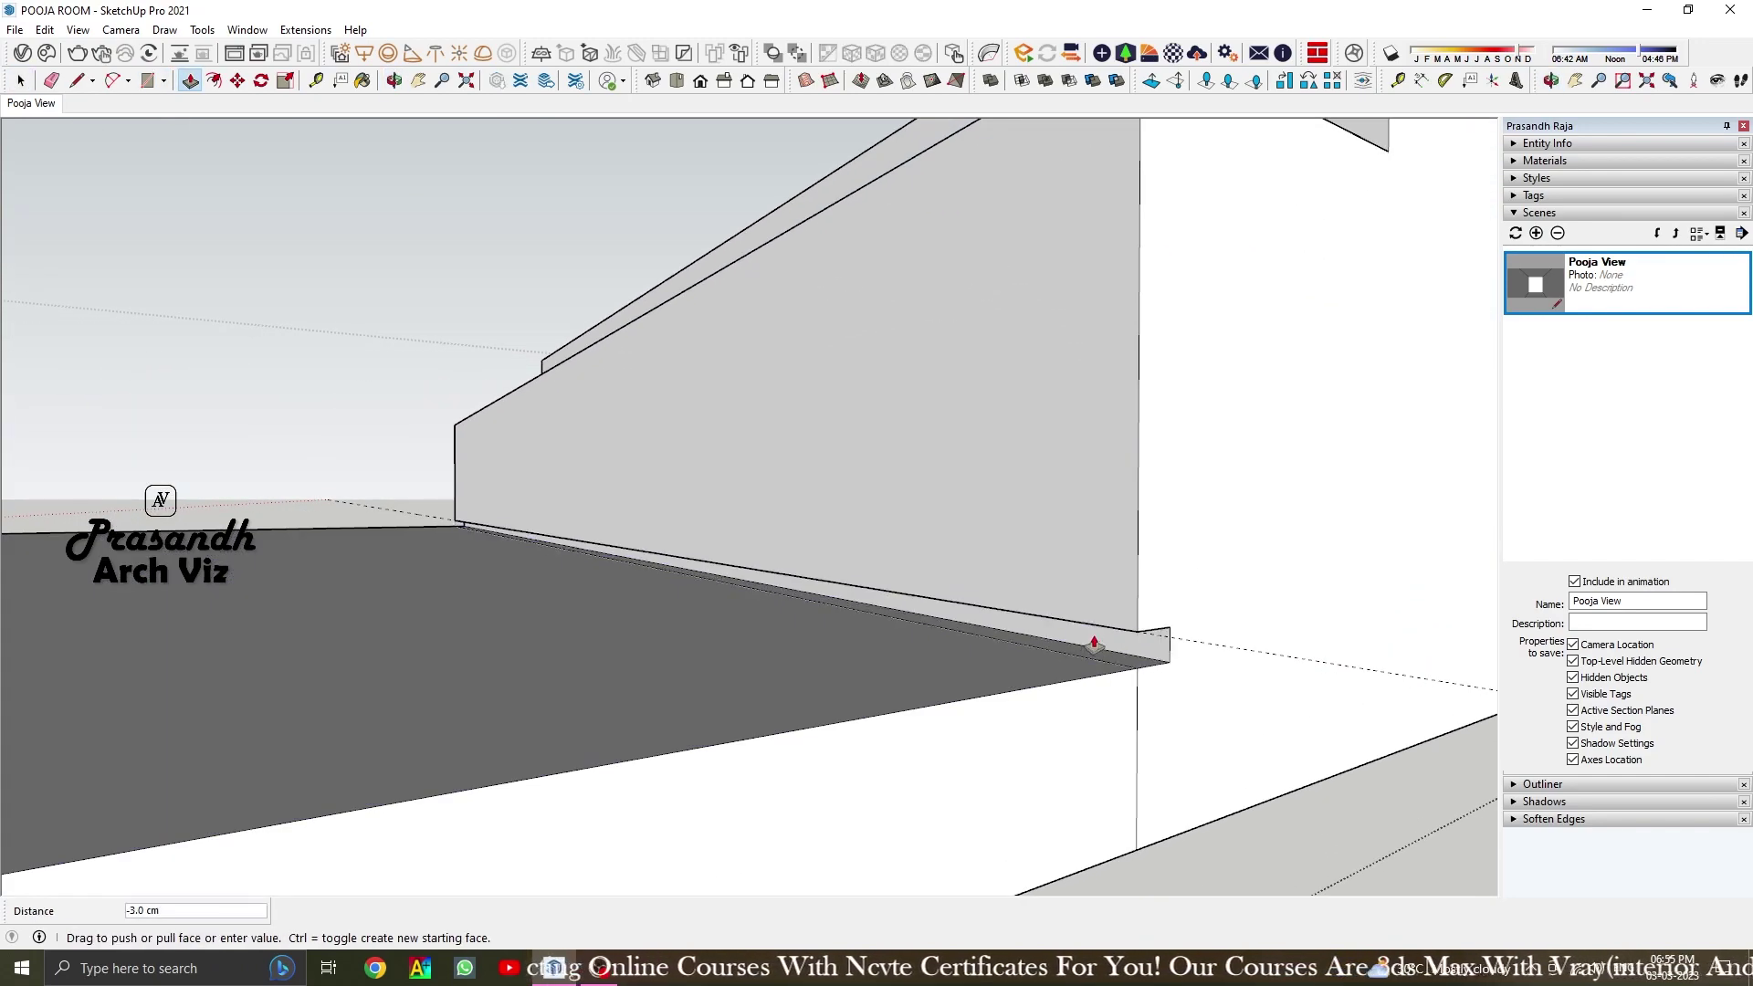
{"action": "left_click", "coordinate": [20, 84]}
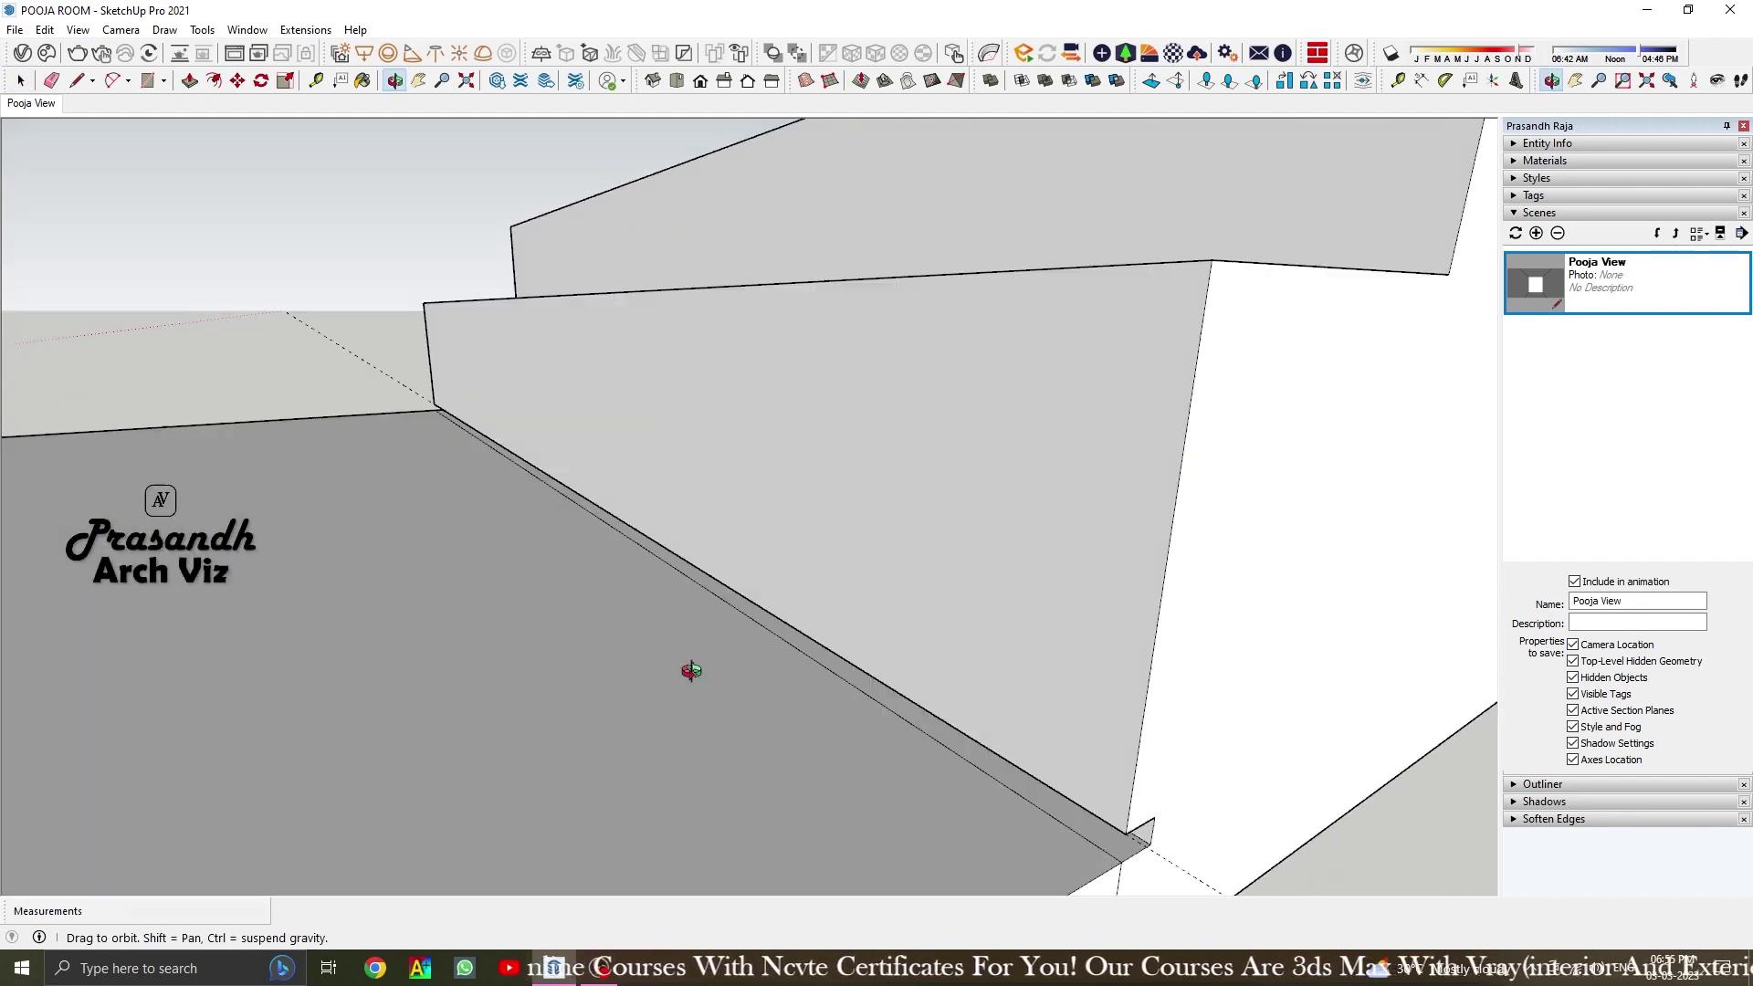
{"action": "middle_click_drag", "start_coordinate": [689, 669], "coordinate": [1047, 400]}
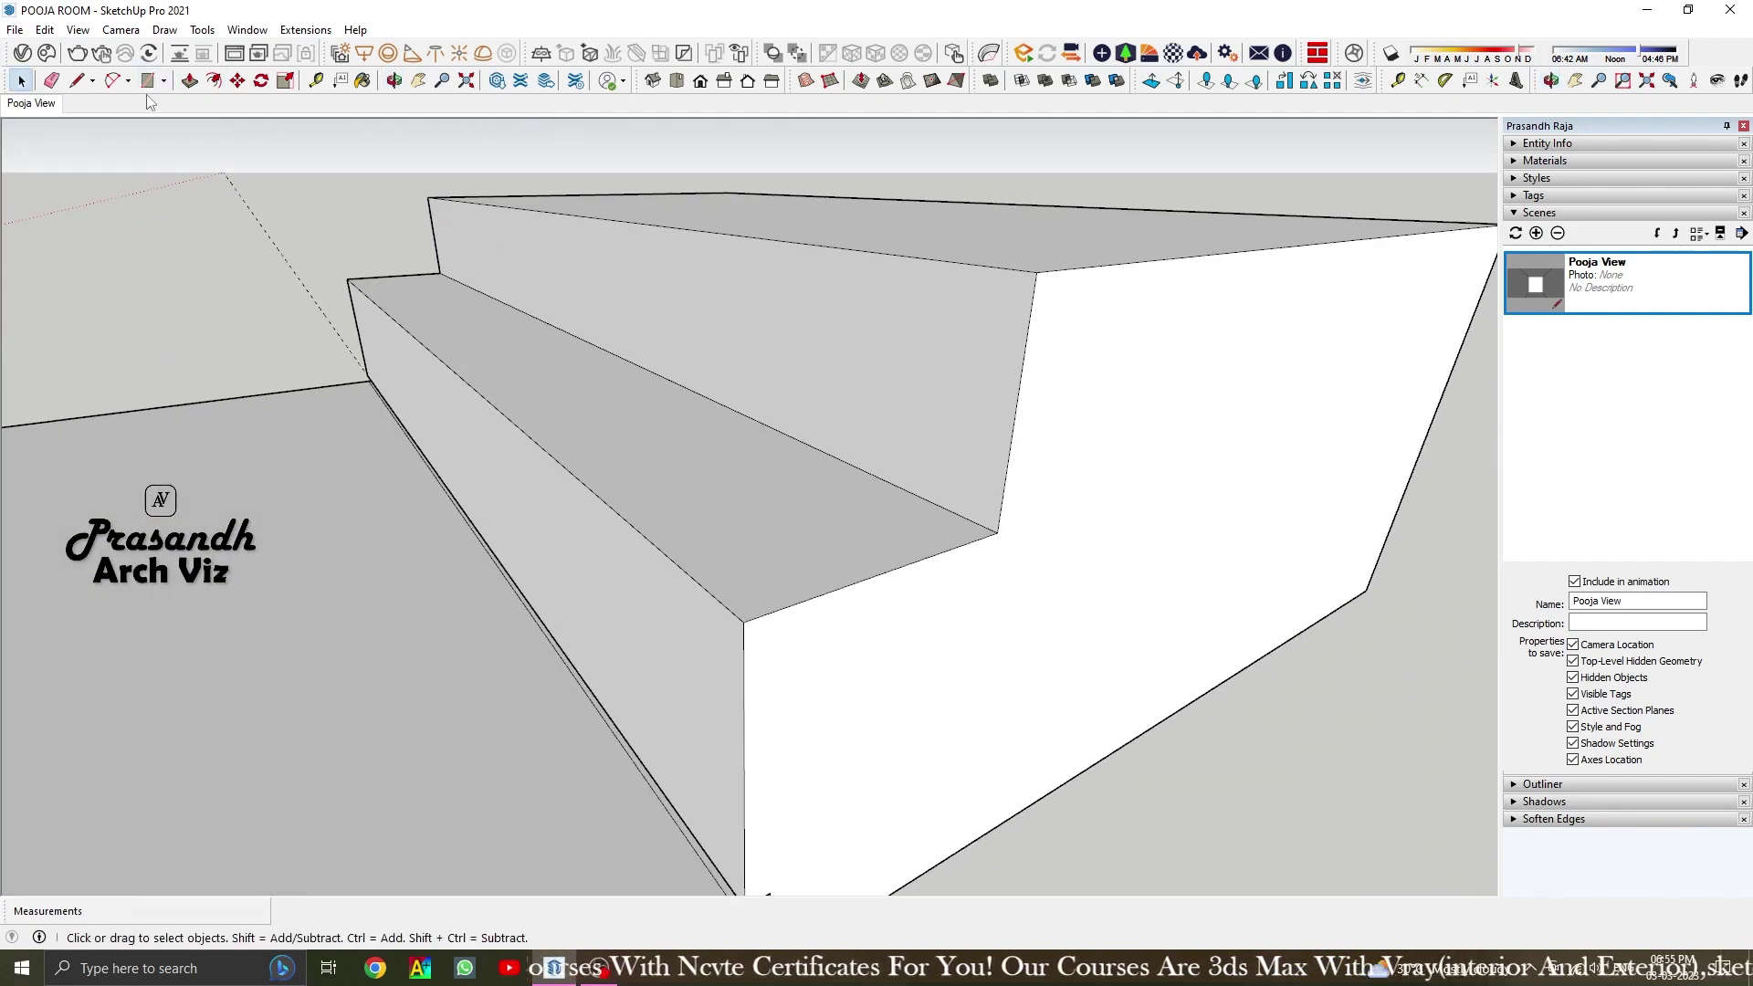
Place a guide on the upper step and draw a thin rectangle along its wall base
{"action": "left_click", "coordinate": [1397, 82]}
{"action": "left_click", "coordinate": [893, 471]}
{"action": "left_click", "coordinate": [893, 422]}
{"action": "key", "text": "space"}
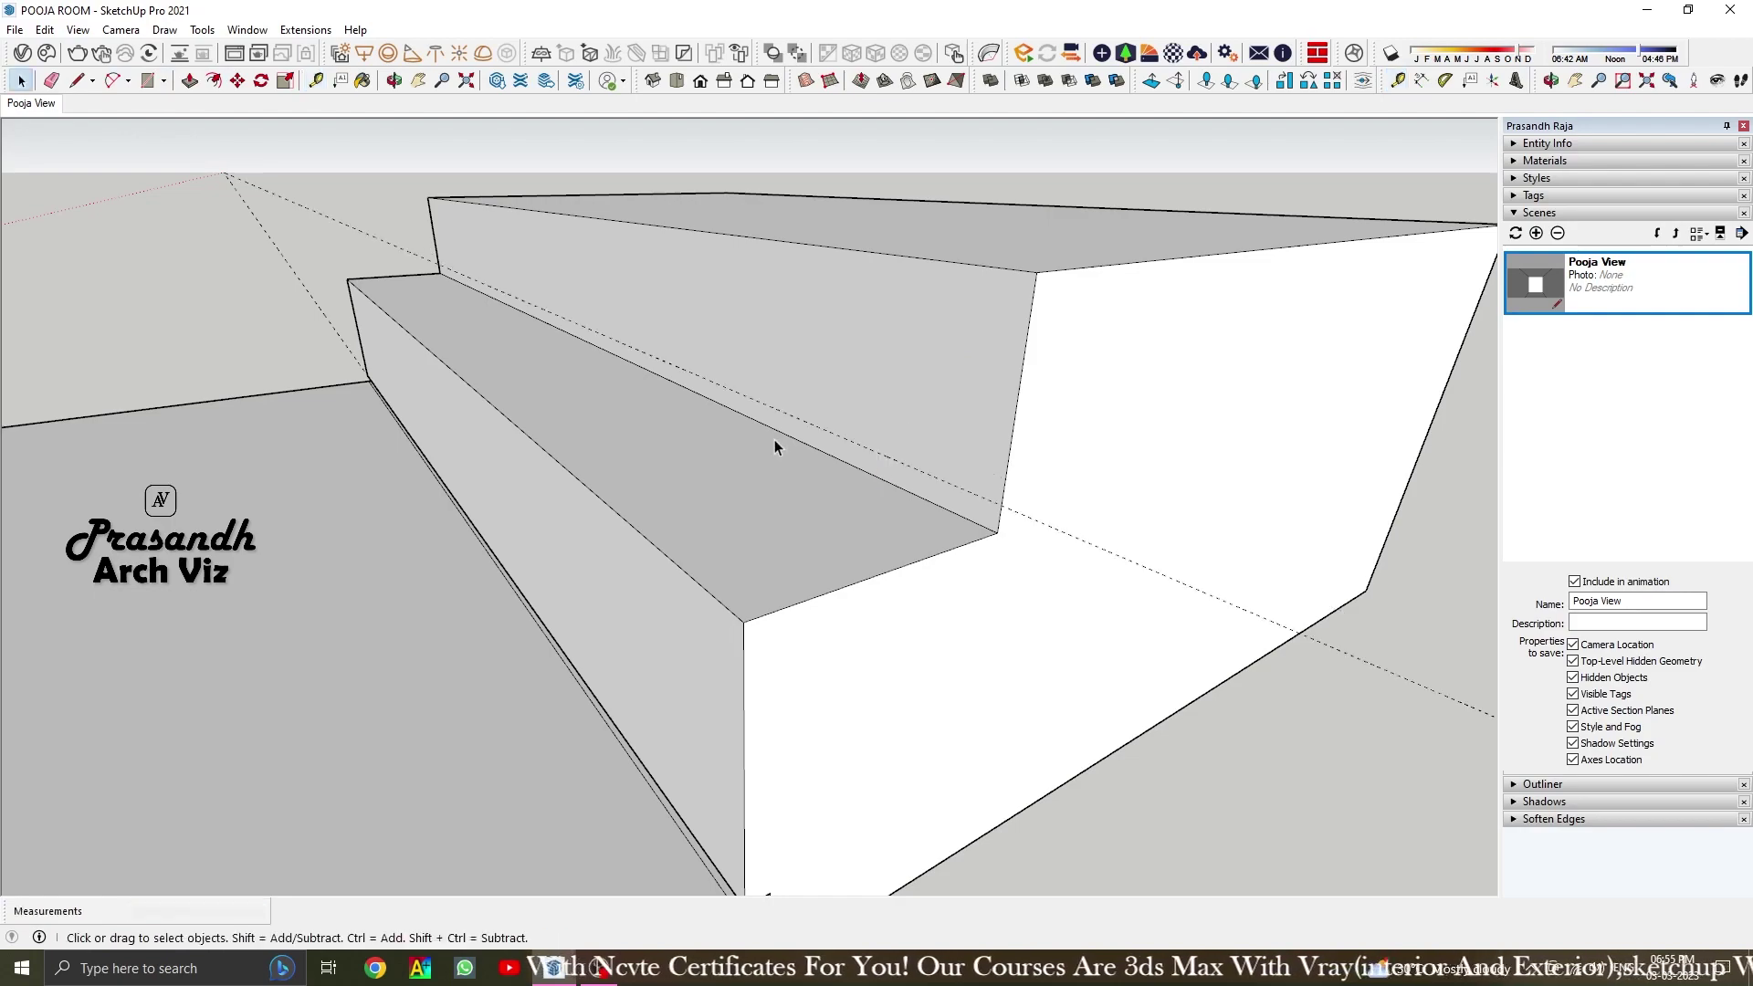
{"action": "middle_click_drag", "start_coordinate": [775, 443], "coordinate": [1213, 517]}
{"action": "scroll", "coordinate": [127, 345], "scroll_direction": "up", "scroll_amount": 2}
{"action": "left_click", "coordinate": [128, 358]}
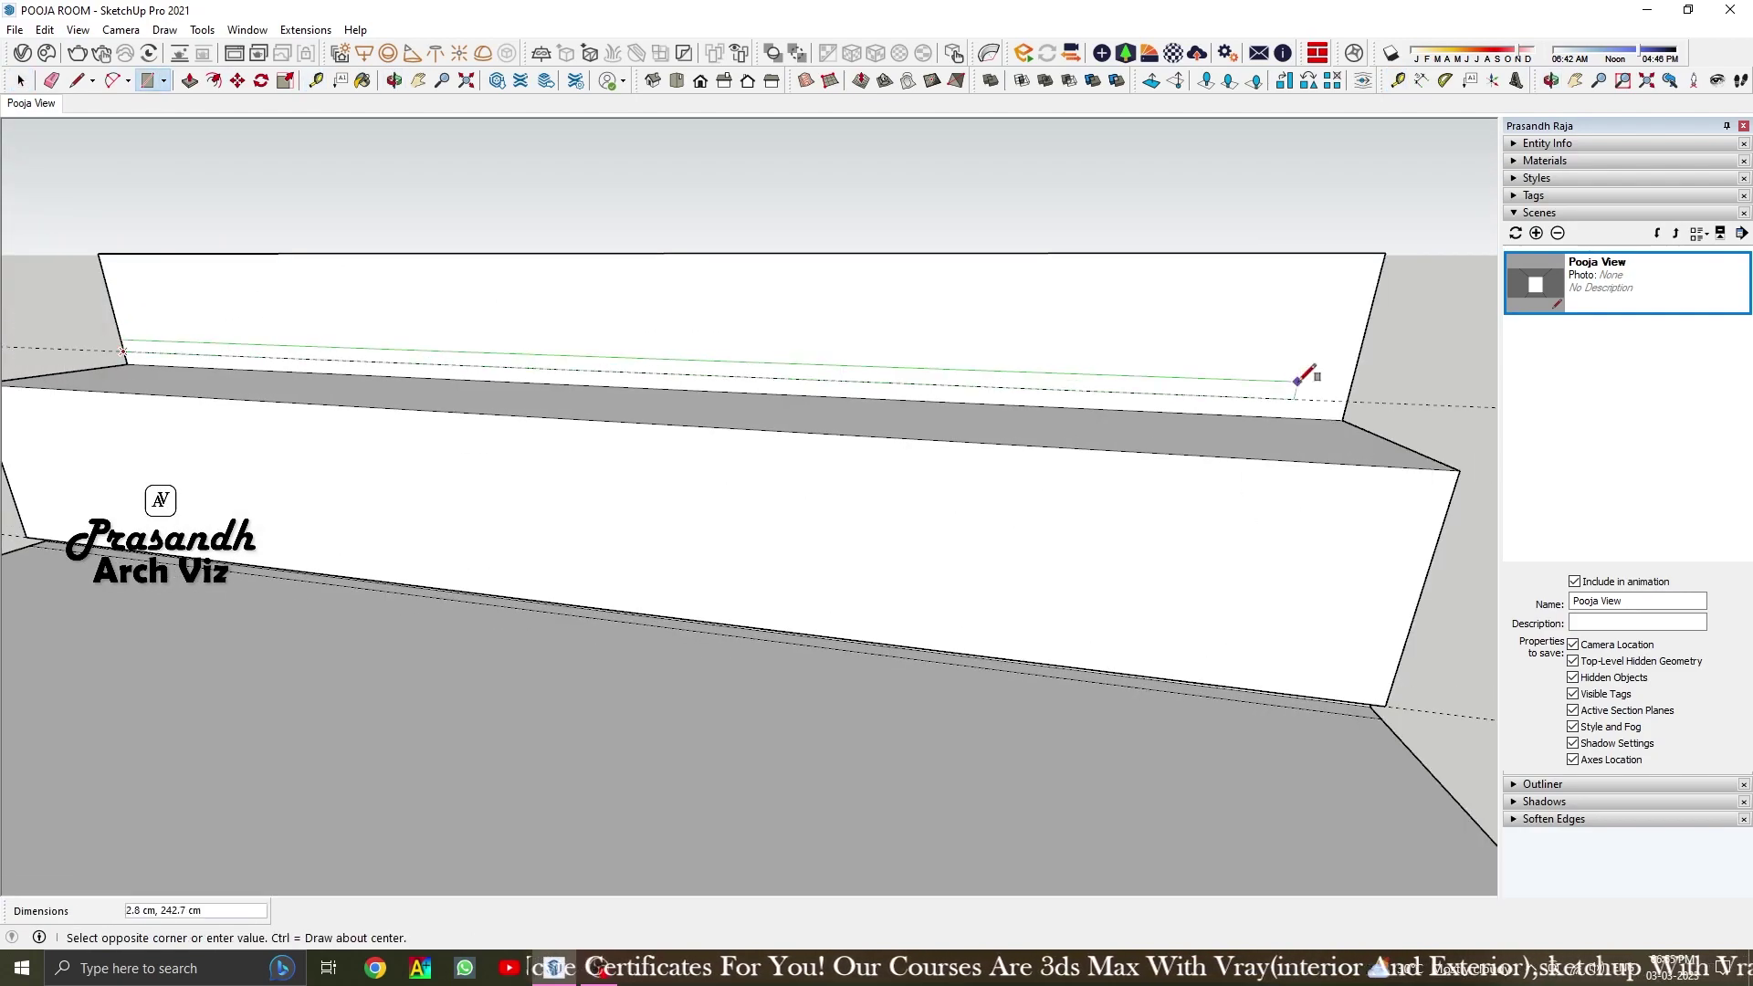
{"action": "left_click", "coordinate": [1342, 415]}
{"action": "key", "text": "space"}
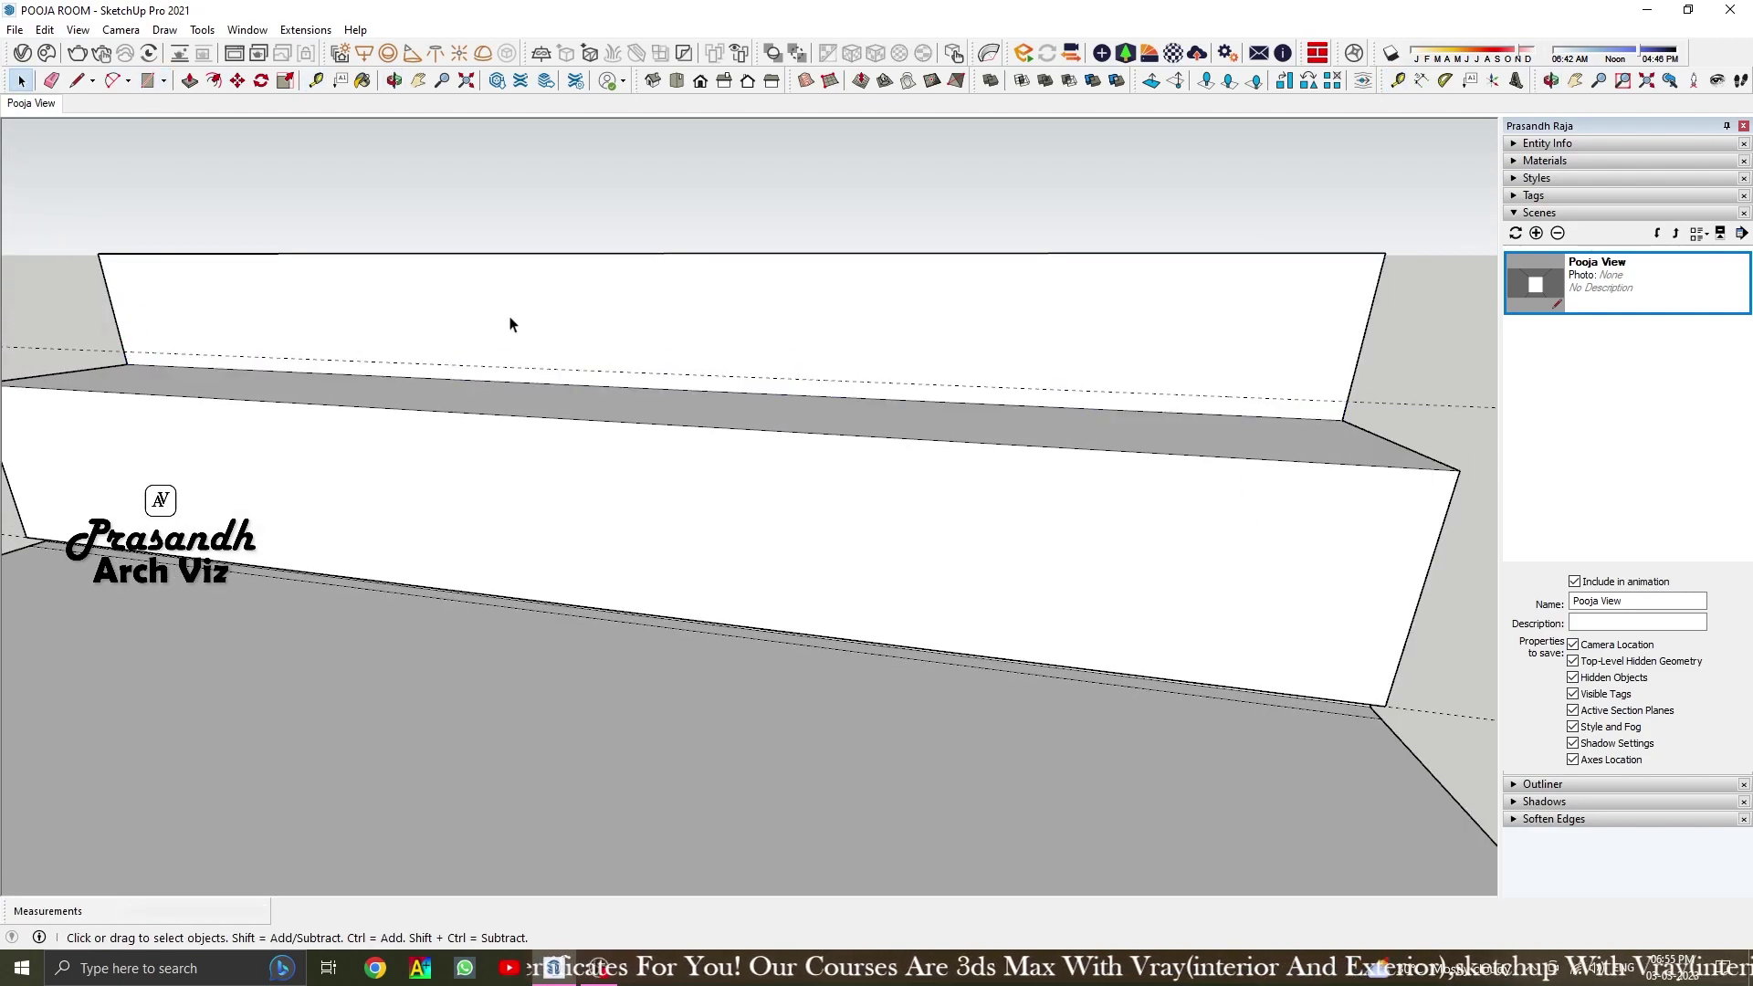
Draw a 250 × 3 cm strip along the upper step and push it slightly into the wall
{"action": "key", "text": "ctrl+a"}
{"action": "left_click", "coordinate": [137, 363]}
{"action": "left_click", "coordinate": [1344, 418]}
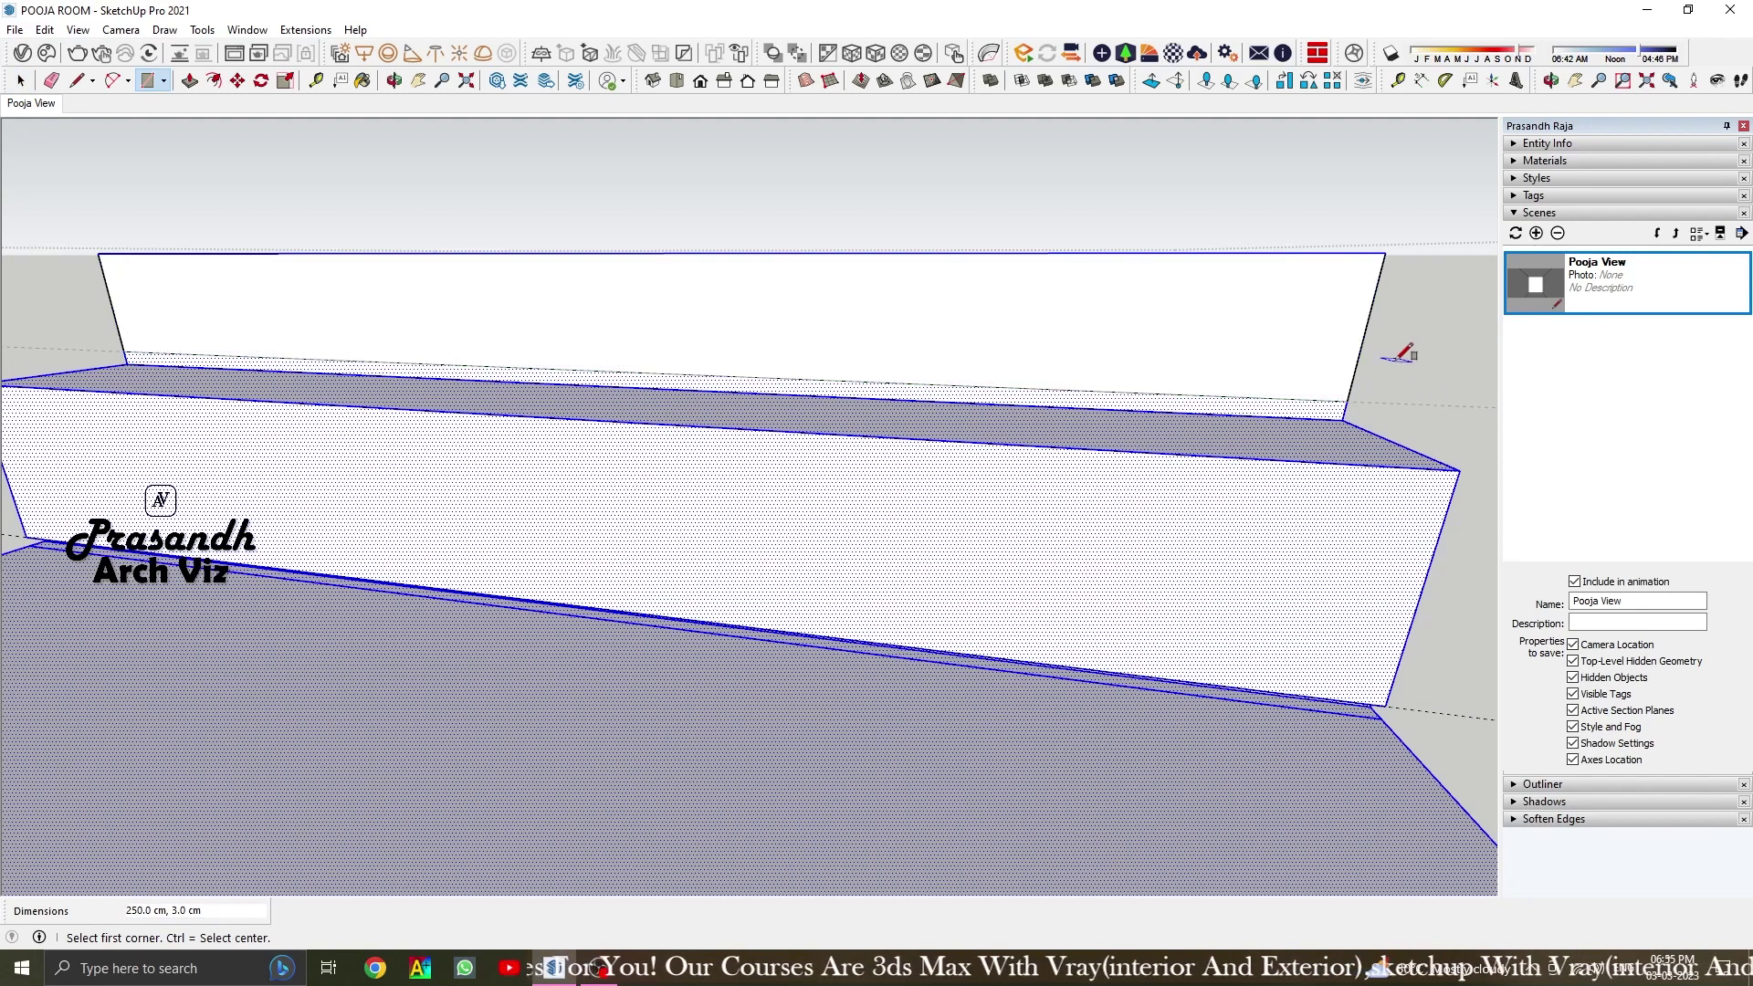
{"action": "middle_click_drag", "start_coordinate": [1343, 375], "coordinate": [865, 380]}
{"action": "key", "text": "space"}
{"action": "key", "text": "p"}
{"action": "scroll", "coordinate": [593, 472], "scroll_direction": "up", "scroll_amount": 1}
{"action": "left_click", "coordinate": [606, 501]}
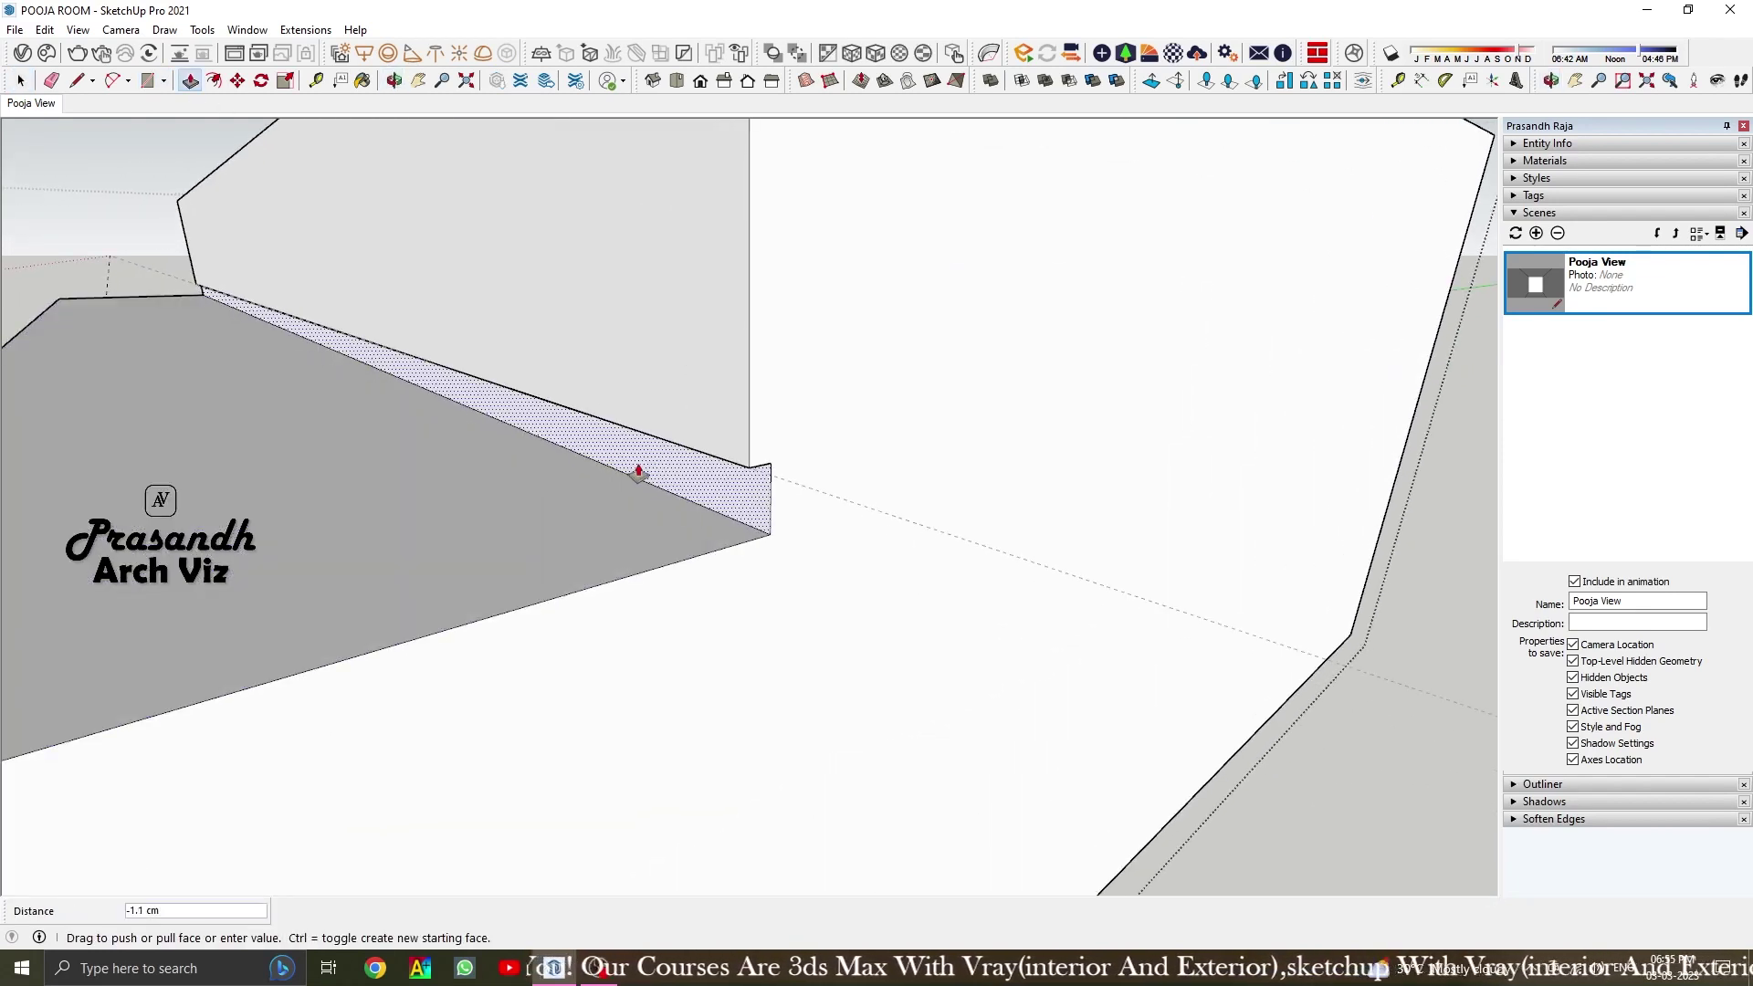
Delete all guide lines and switch to the Front view of the room
{"action": "key", "text": "Return"}
{"action": "key", "text": "space"}
{"action": "scroll", "coordinate": [861, 509], "scroll_direction": "down", "scroll_amount": 2}
{"action": "left_click", "coordinate": [44, 29]}
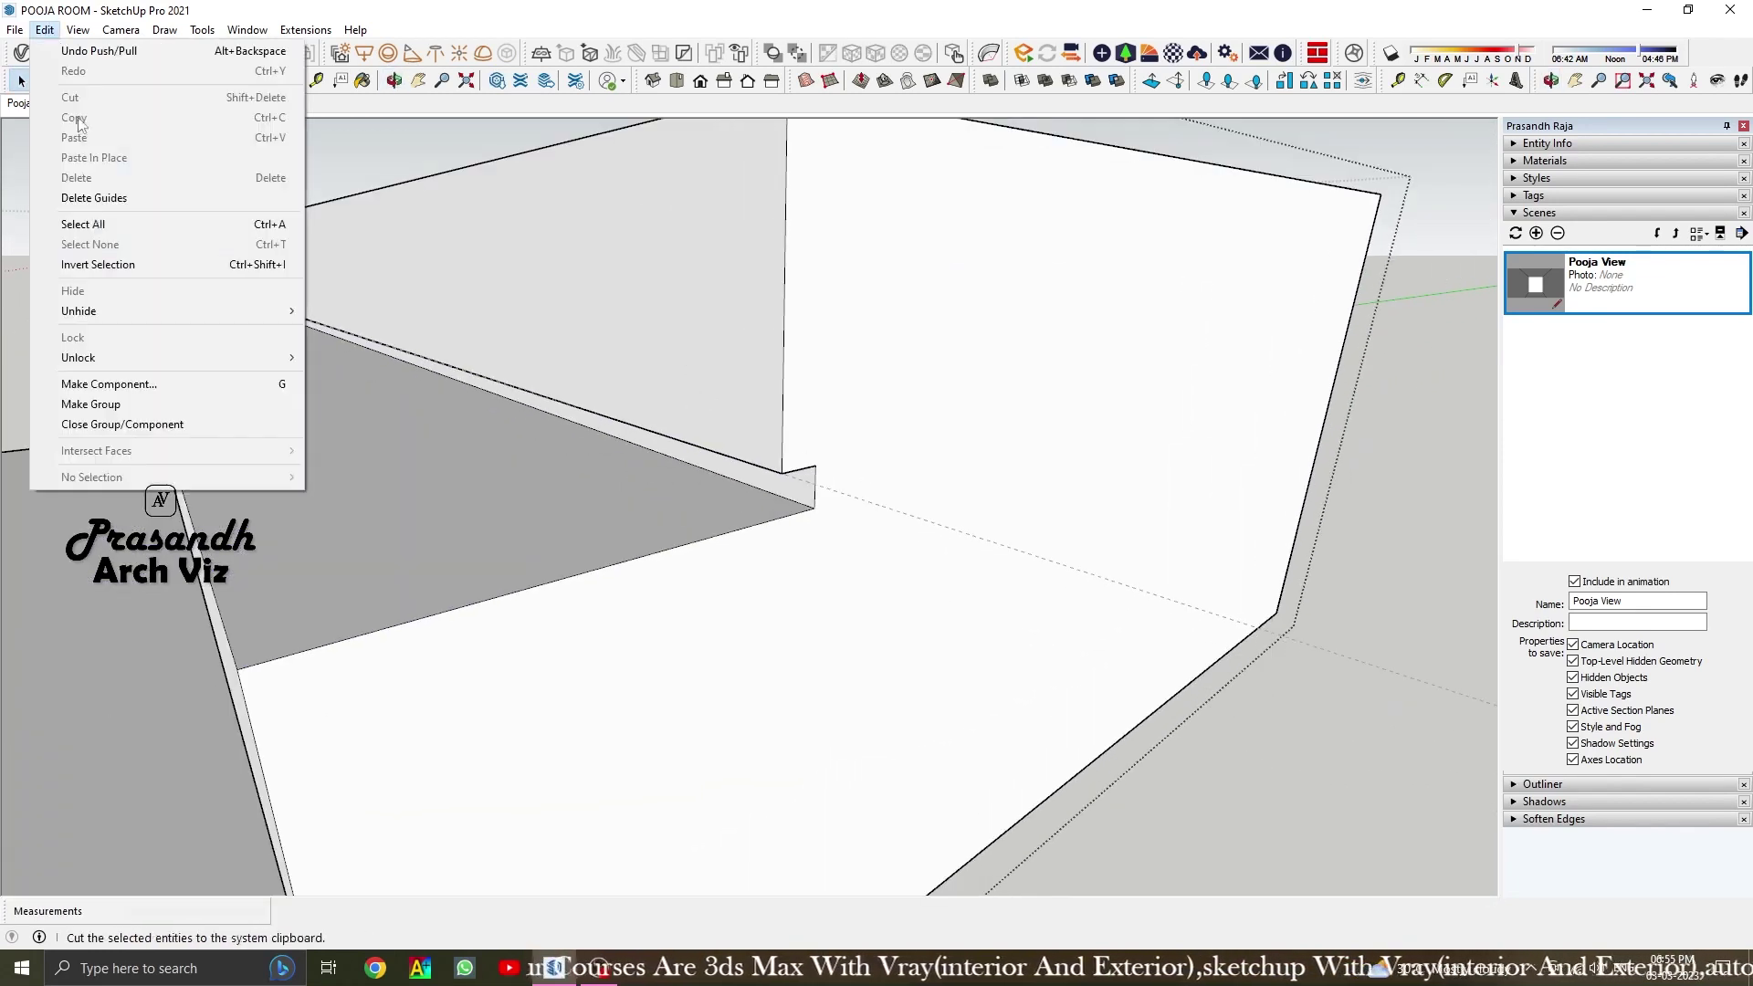
{"action": "left_click", "coordinate": [161, 199]}
{"action": "scroll", "coordinate": [408, 164], "scroll_direction": "down", "scroll_amount": 2}
{"action": "left_click", "coordinate": [44, 29]}
{"action": "left_click", "coordinate": [161, 199]}
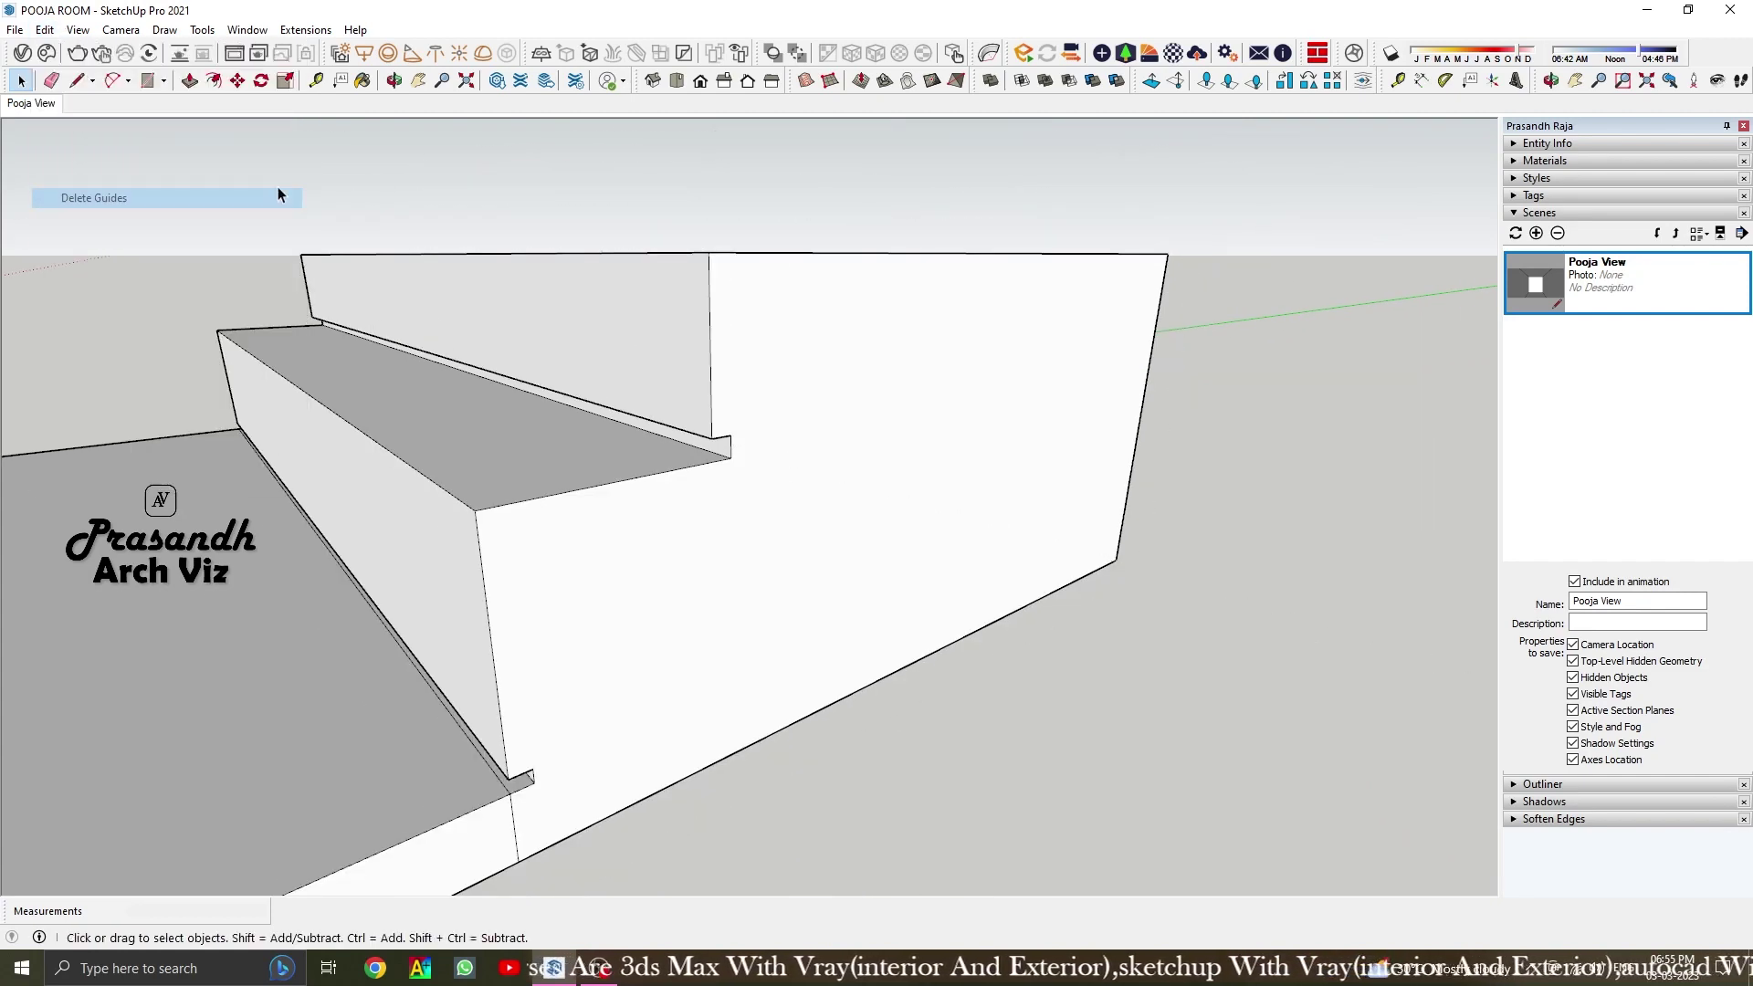
{"action": "middle_click_drag", "start_coordinate": [547, 347], "coordinate": [785, 343]}
{"action": "key", "text": "space"}
{"action": "key", "text": "f"}
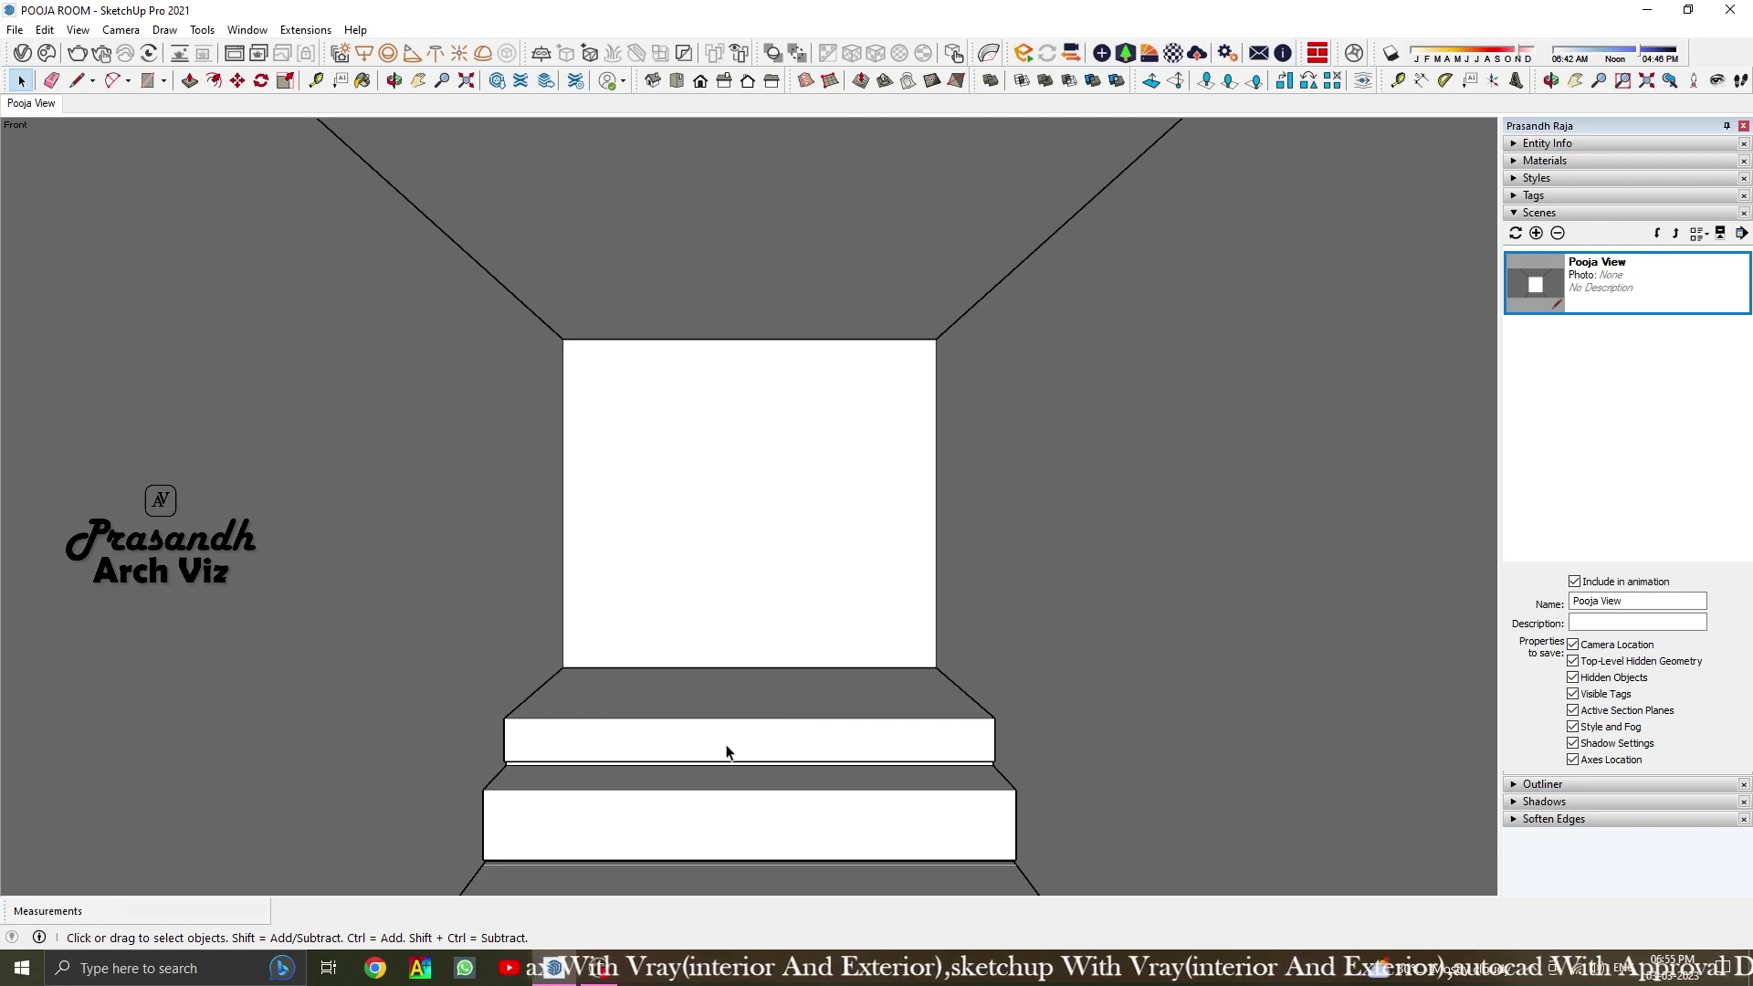
Hide the top geometry blocking the view and look down into the room
{"action": "scroll", "coordinate": [804, 767], "scroll_direction": "up", "scroll_amount": 1}
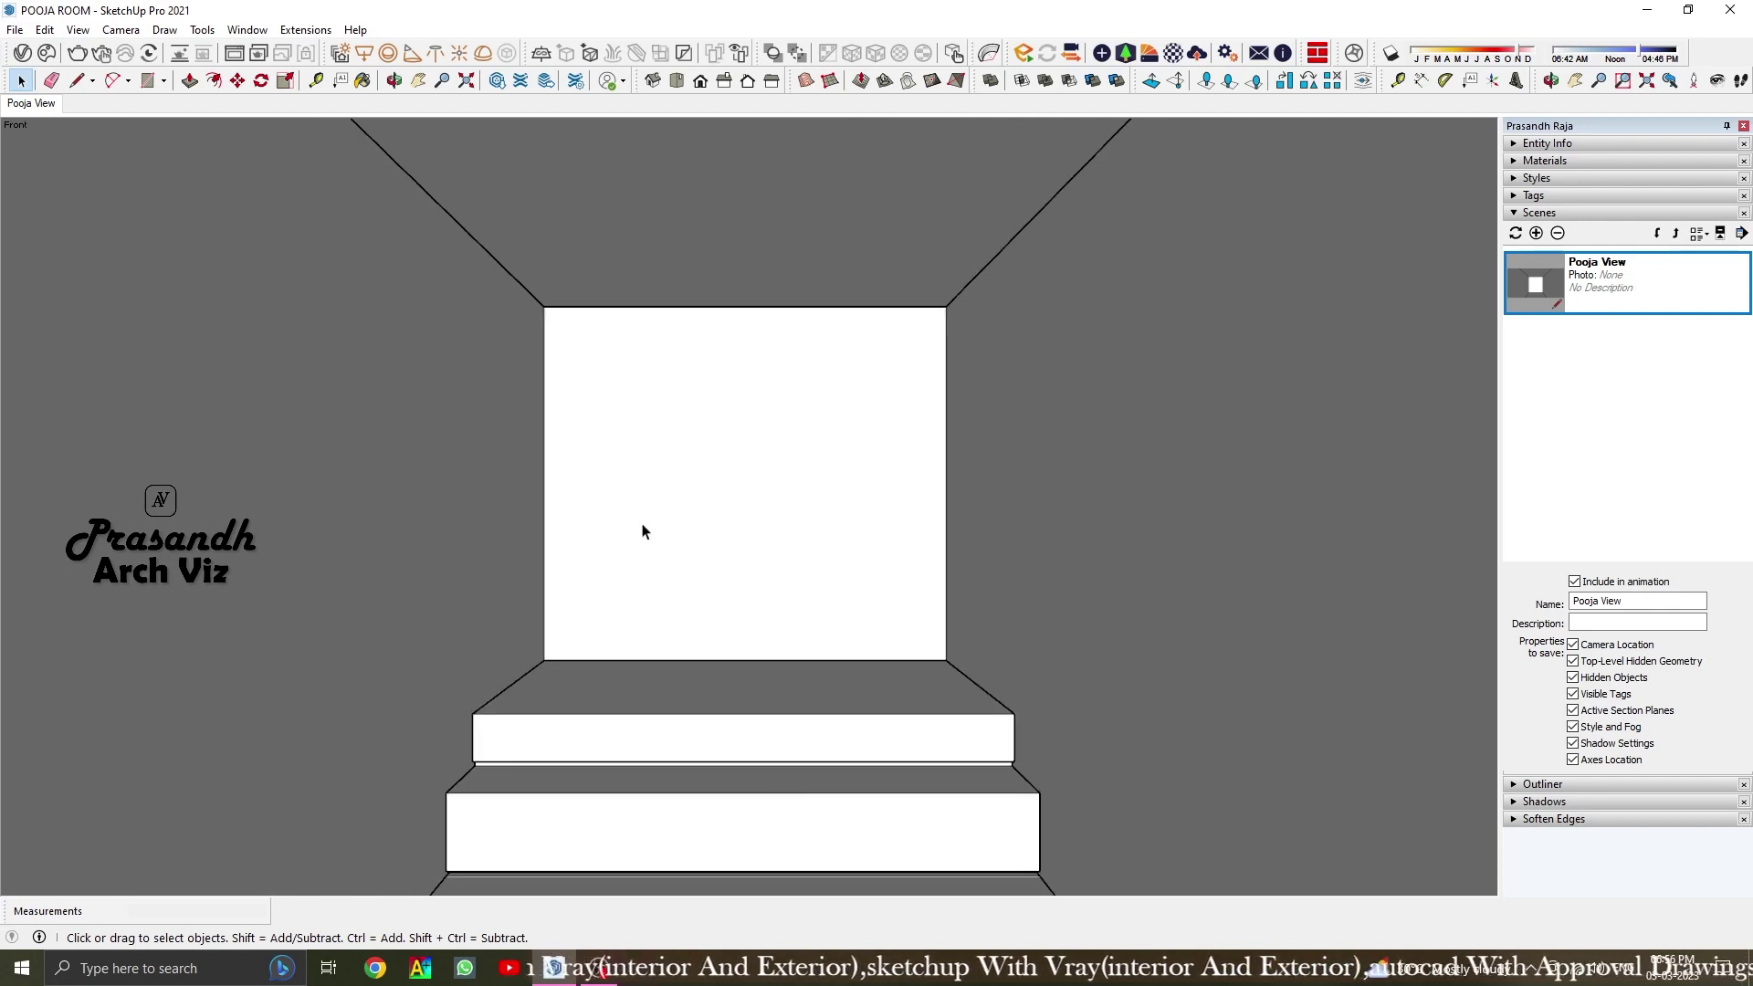
{"action": "scroll", "coordinate": [643, 531], "scroll_direction": "up", "scroll_amount": 3}
{"action": "left_click", "coordinate": [26, 108]}
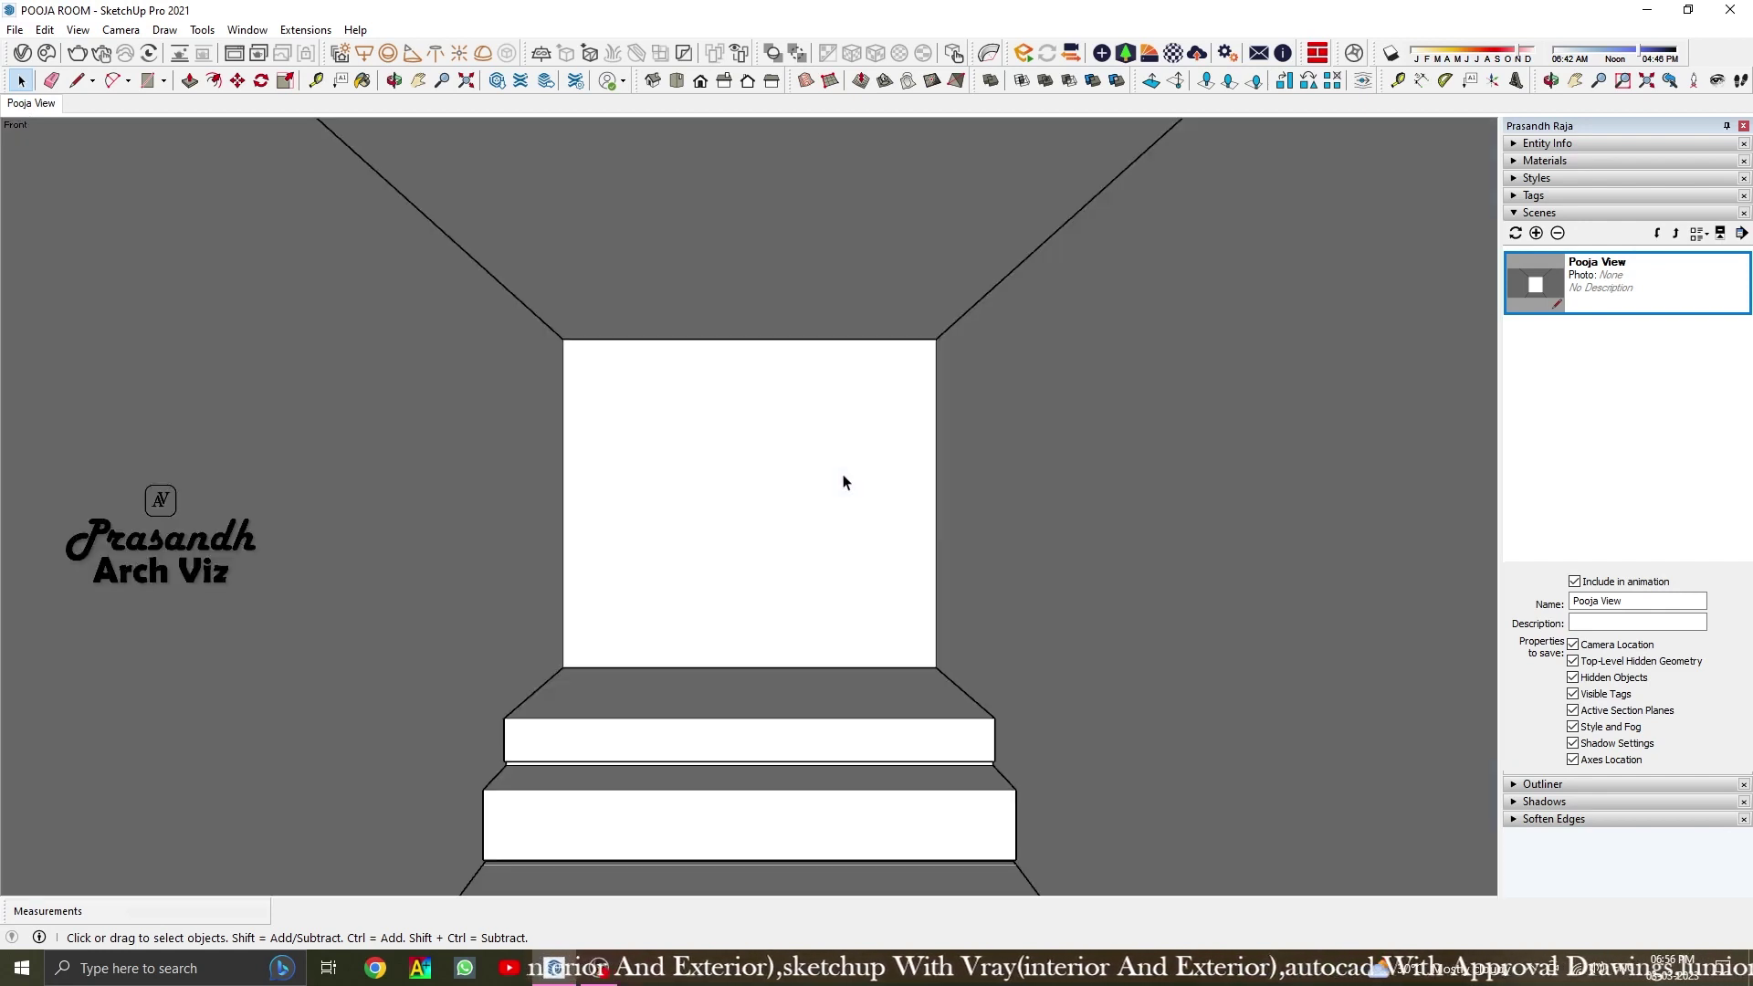
{"action": "right_click", "coordinate": [745, 303]}
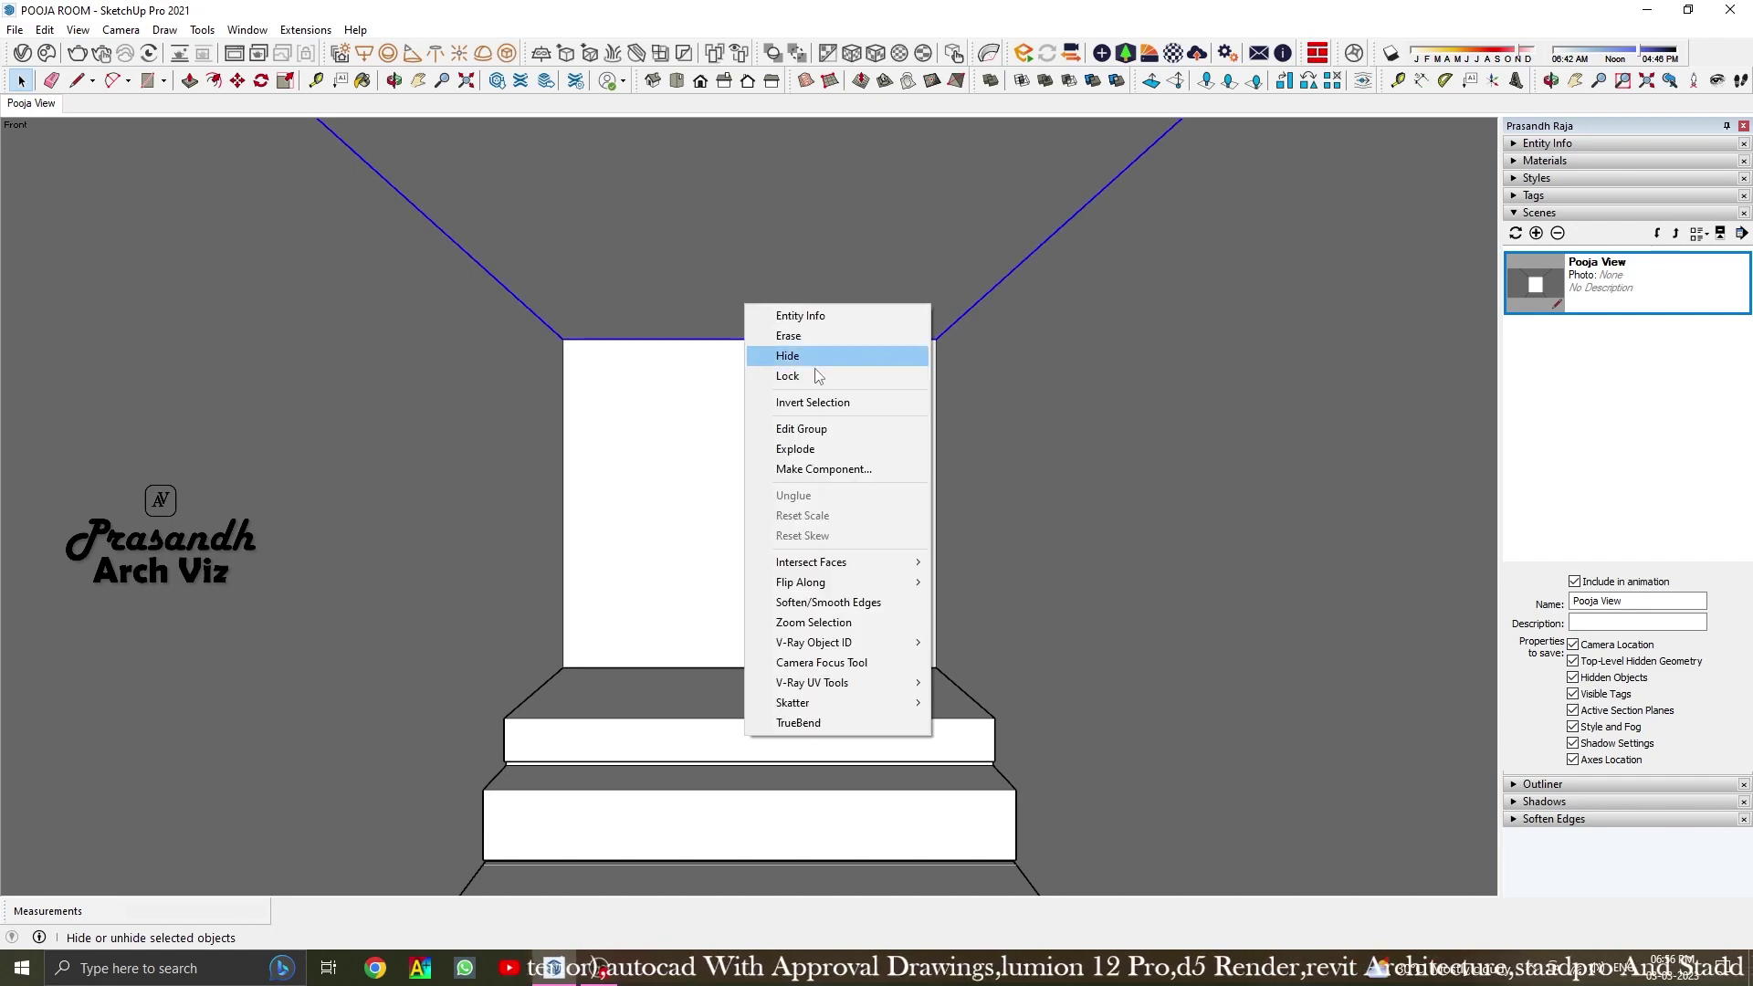
{"action": "left_click", "coordinate": [822, 356]}
{"action": "middle_click_drag", "start_coordinate": [716, 551], "coordinate": [879, 477]}
Place Tape Measure guides 30 cm in from the back wall's side edges and top
{"action": "key", "text": "t"}
{"action": "scroll", "coordinate": [677, 634], "scroll_direction": "down", "scroll_amount": 2}
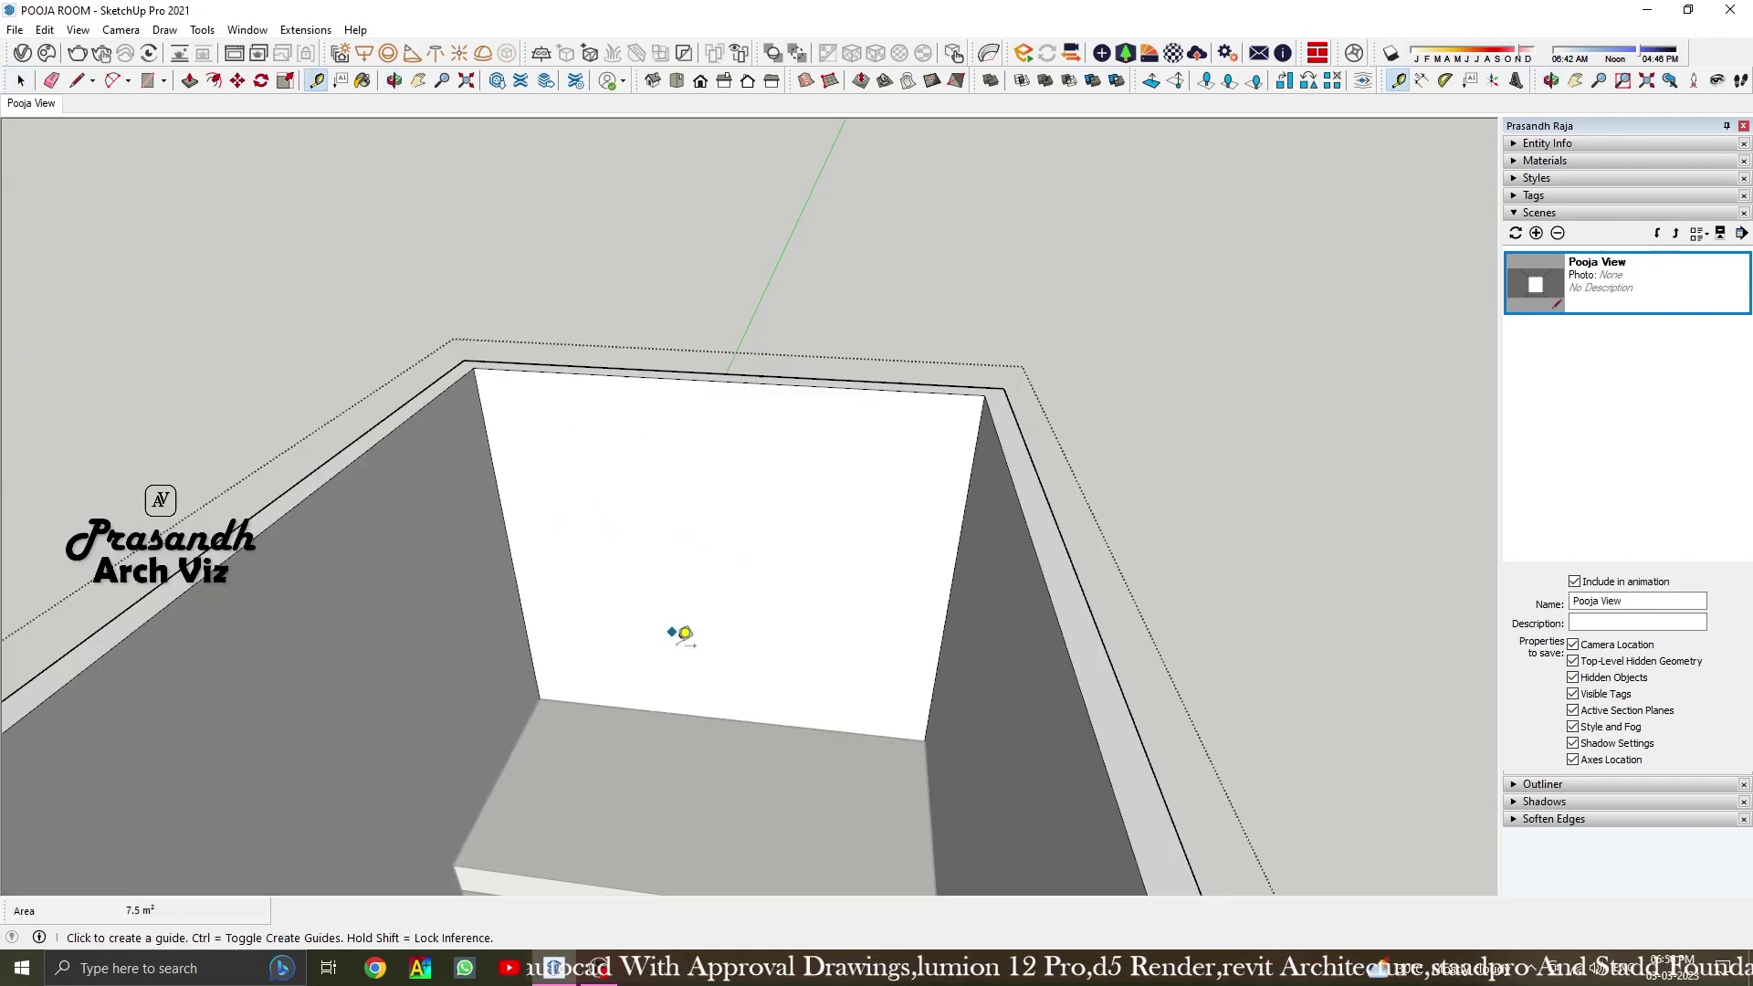
{"action": "scroll", "coordinate": [547, 548], "scroll_direction": "up", "scroll_amount": 2}
{"action": "left_click", "coordinate": [423, 437]}
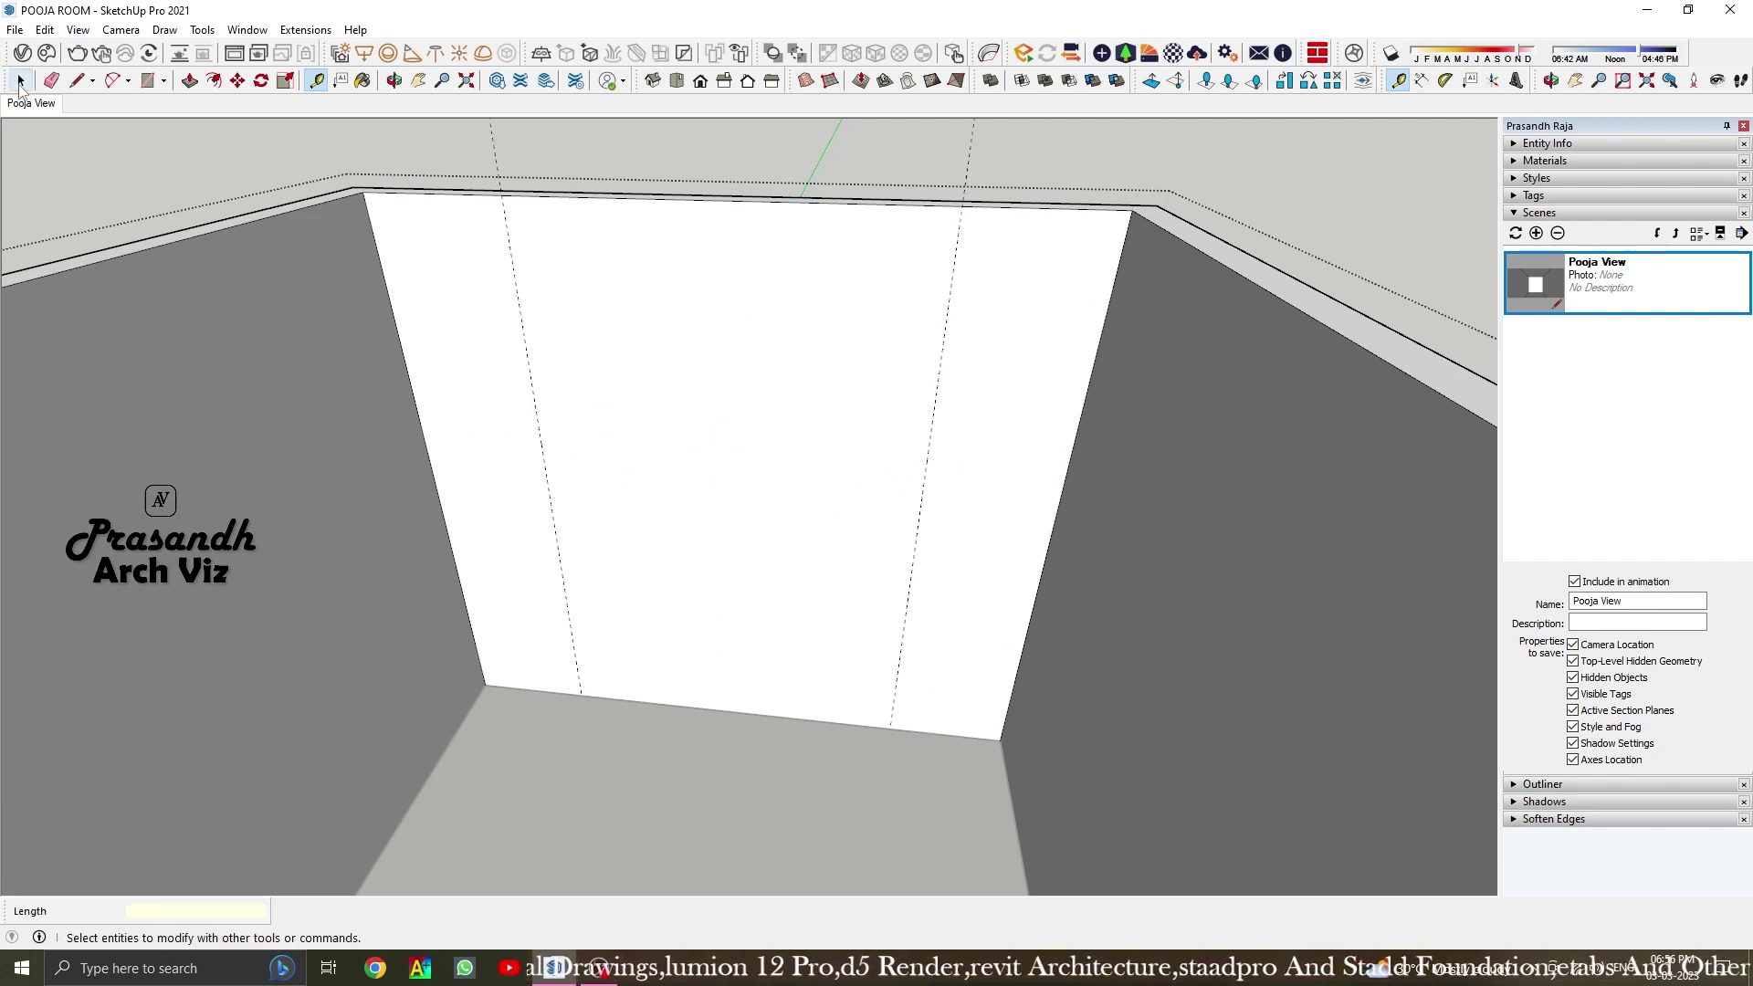
{"action": "left_click", "coordinate": [20, 82]}
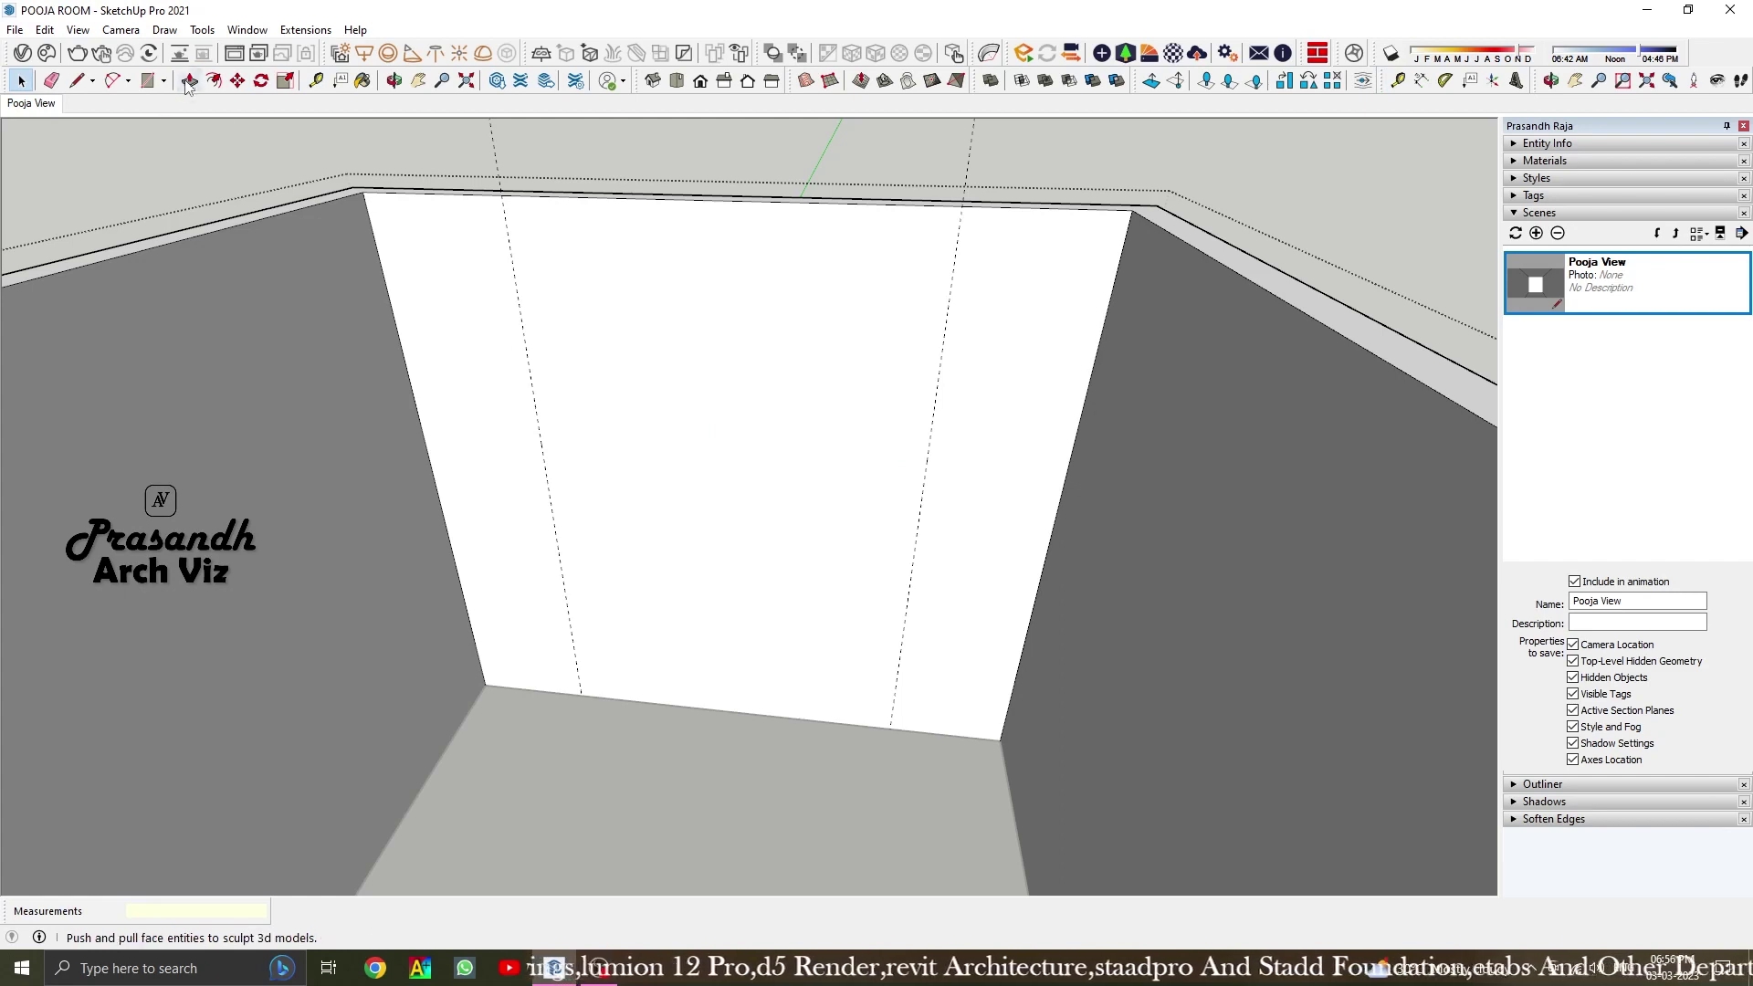
{"action": "left_click", "coordinate": [316, 80]}
{"action": "left_click", "coordinate": [754, 200]}
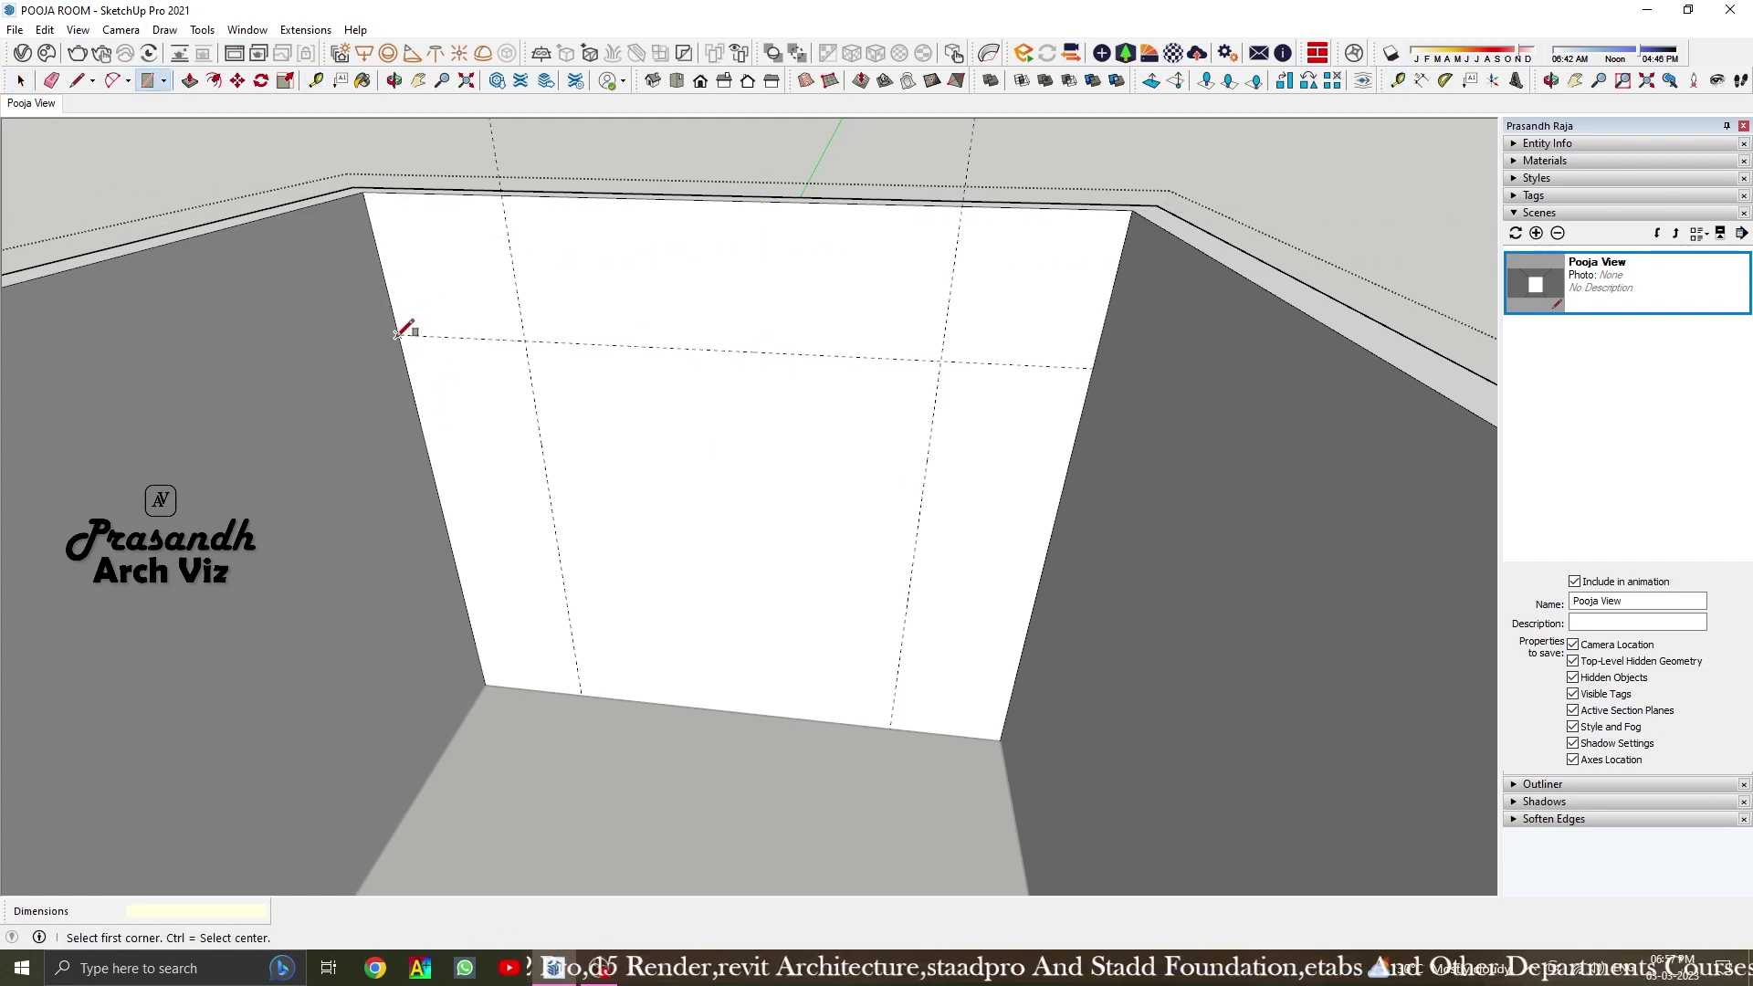
Draw a rectangle on the back wall between the guide points, then clear the guides
{"action": "left_click", "coordinate": [365, 192]}
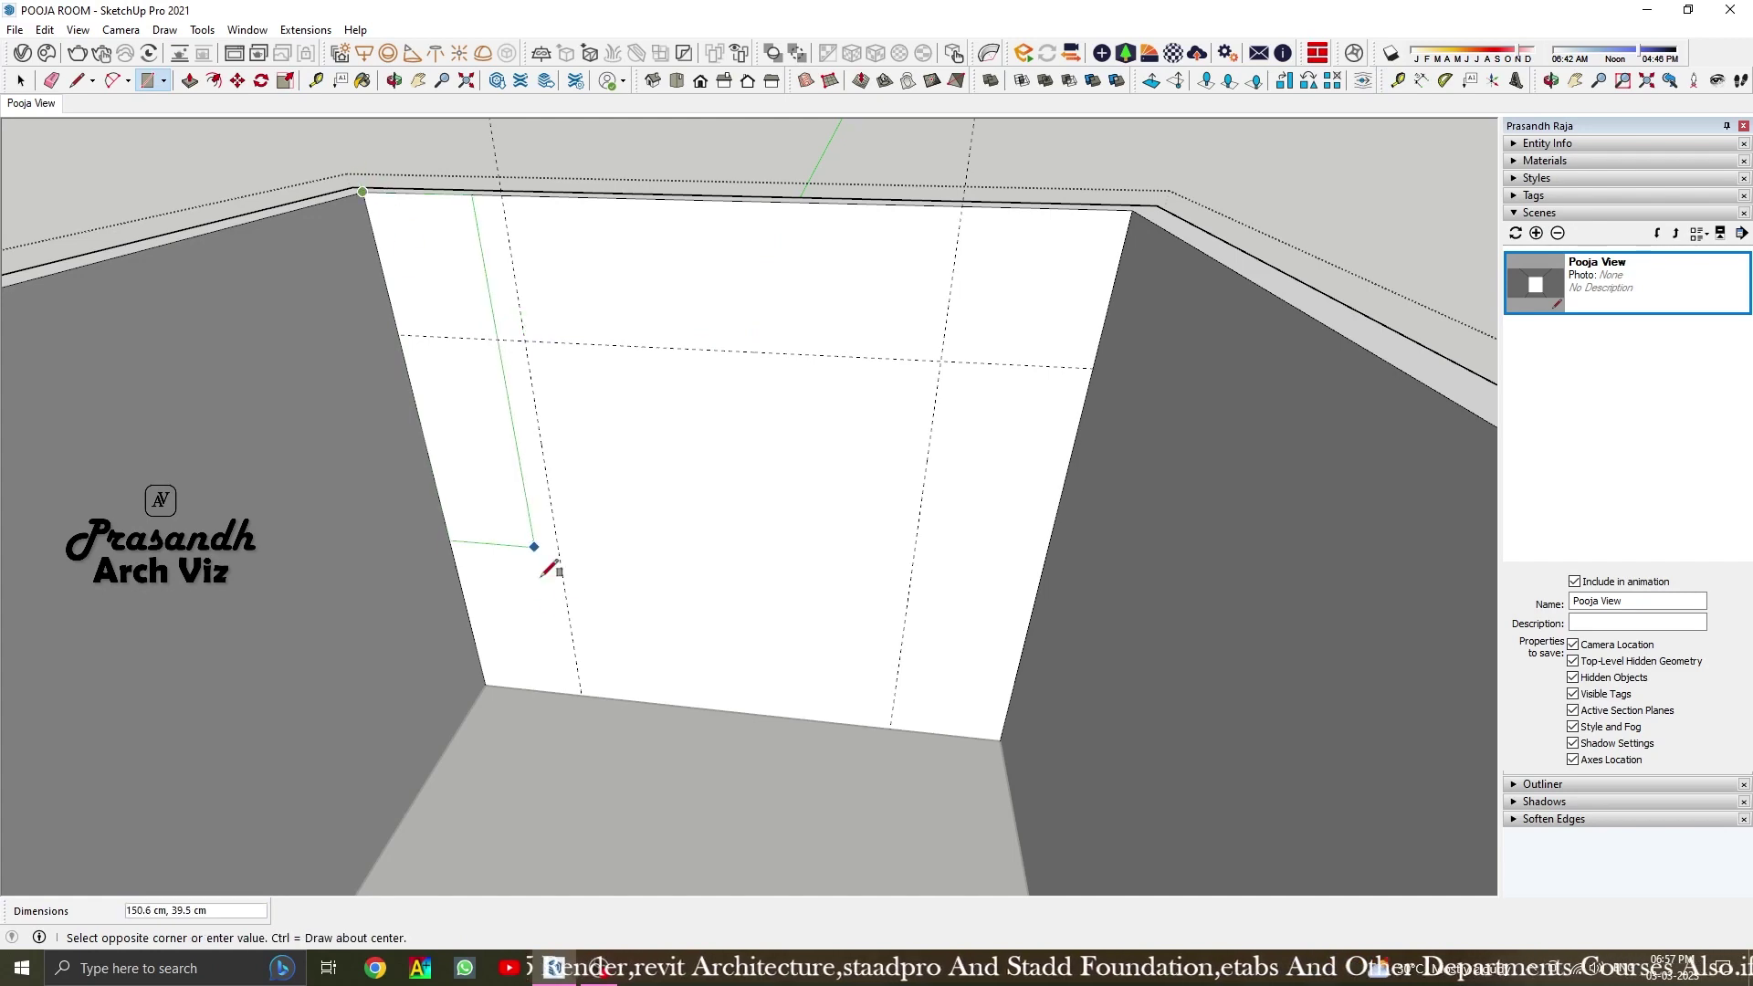
{"action": "left_click", "coordinate": [890, 728]}
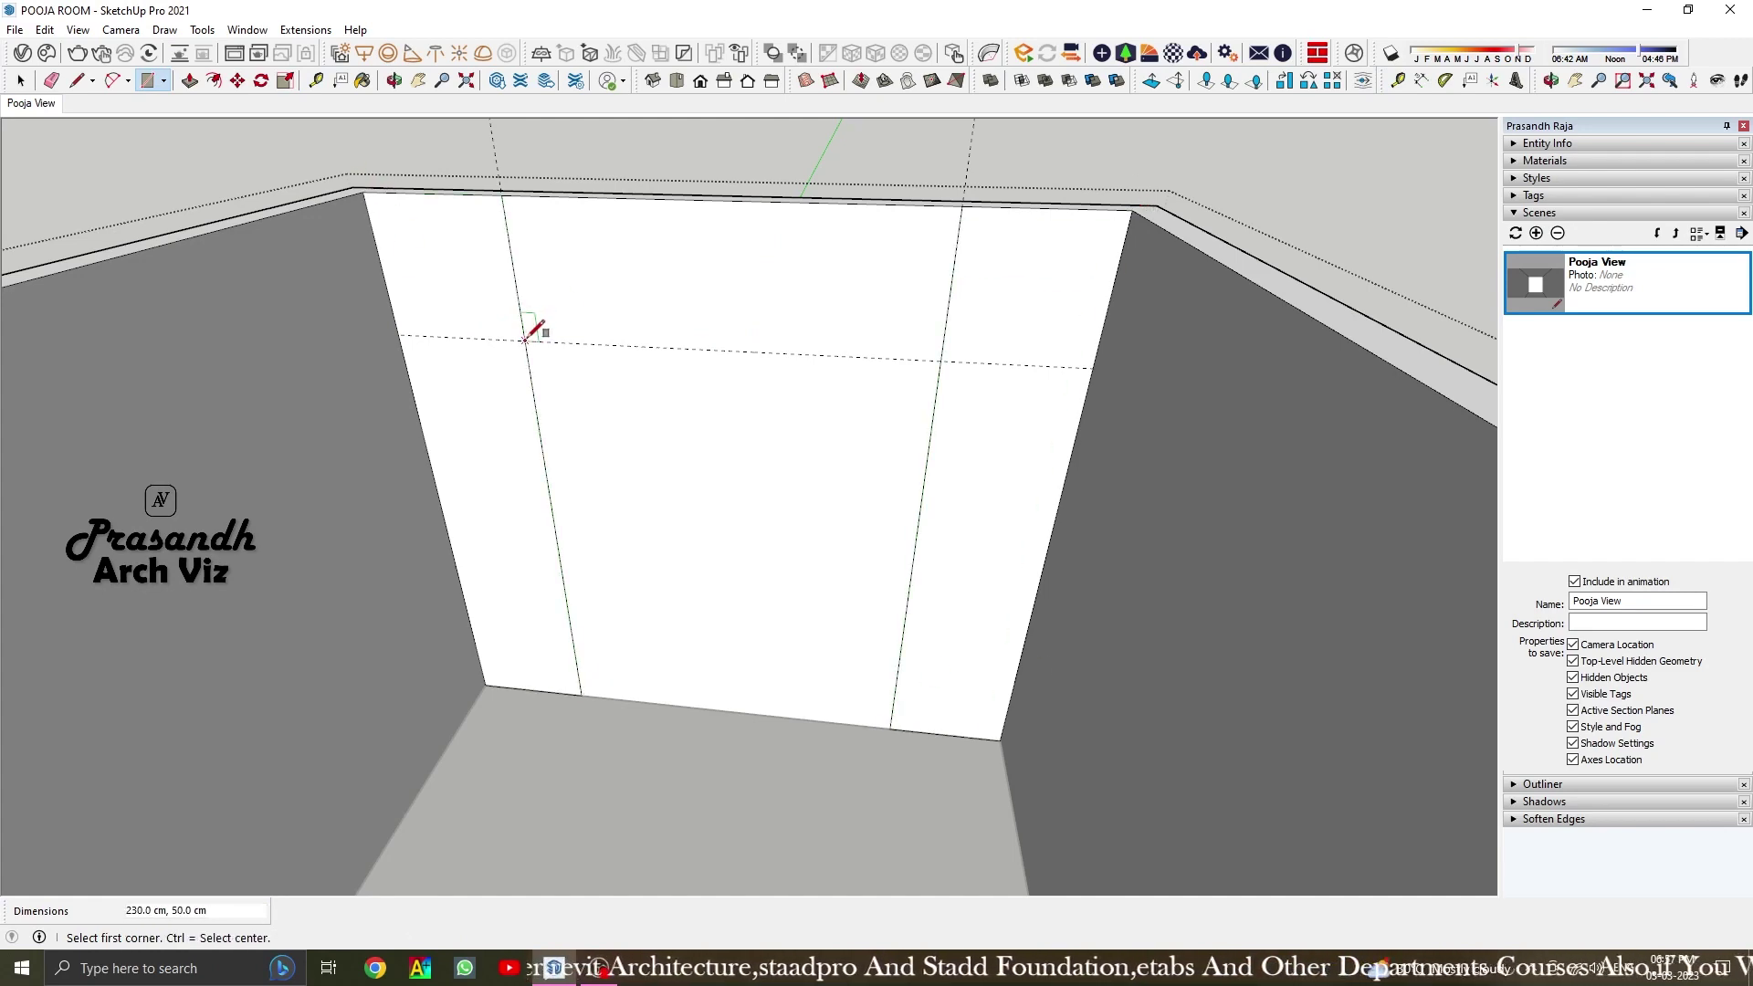
{"action": "left_click", "coordinate": [986, 202]}
{"action": "key", "text": "space"}
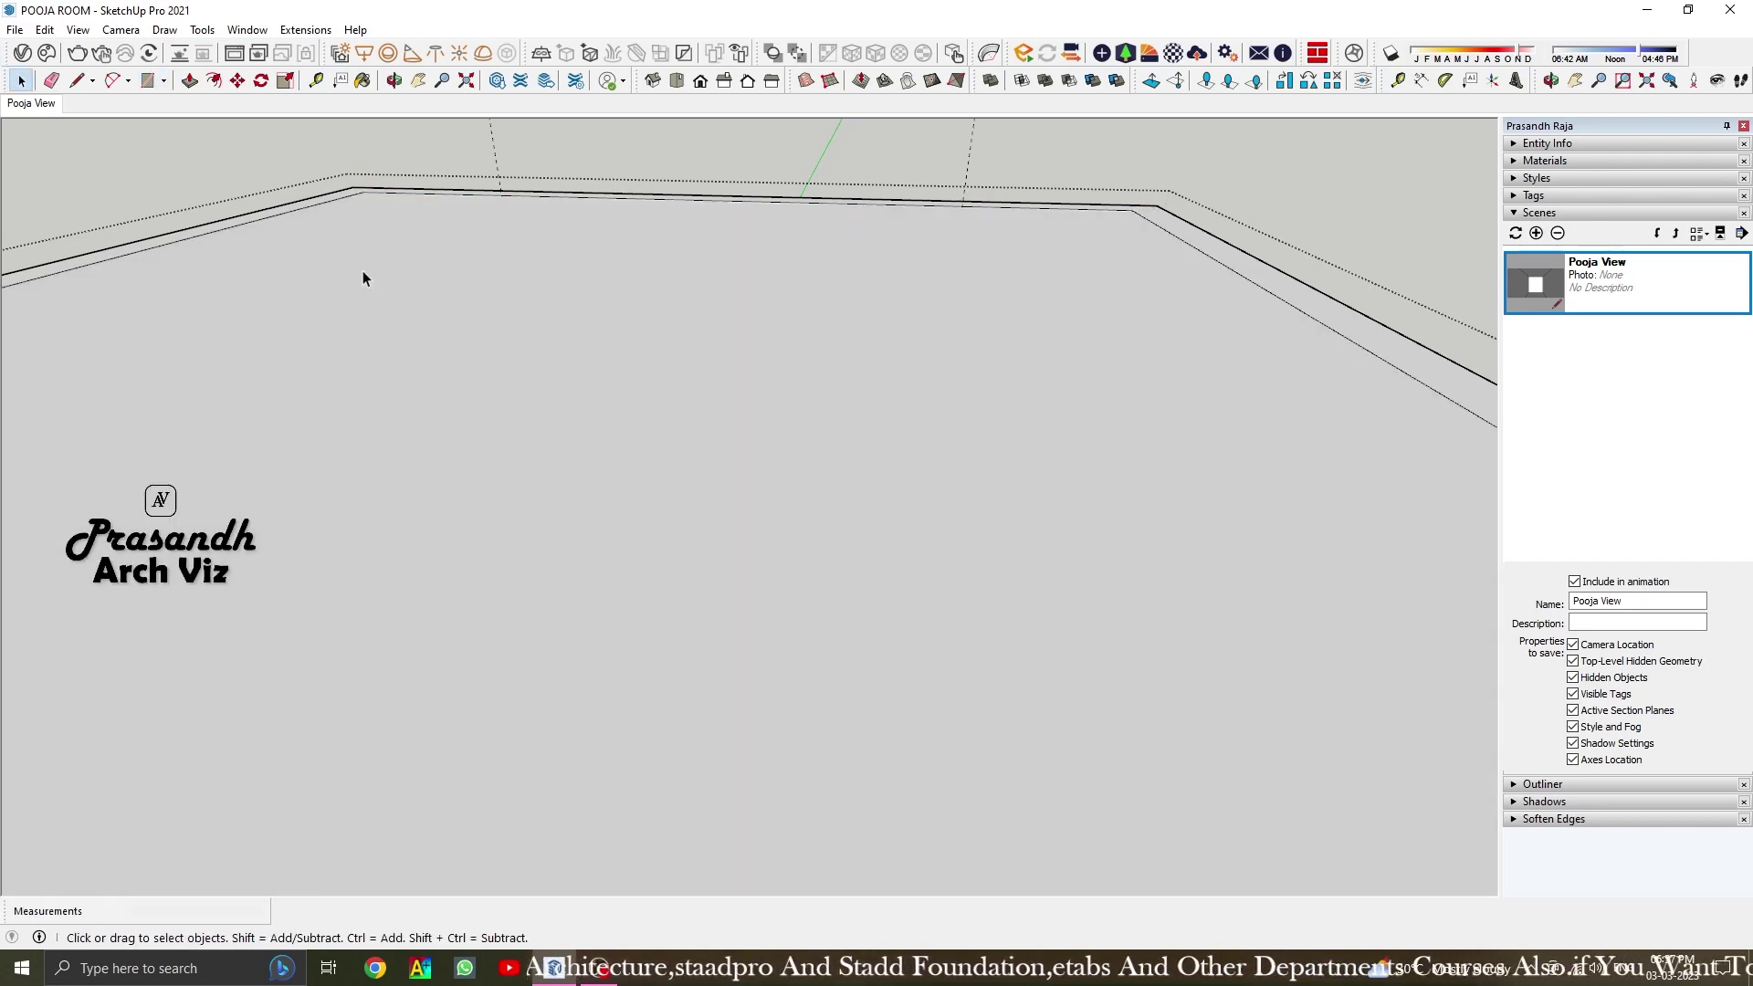
{"action": "middle_click_drag", "start_coordinate": [745, 167], "coordinate": [694, 183]}
{"action": "left_click", "coordinate": [77, 29]}
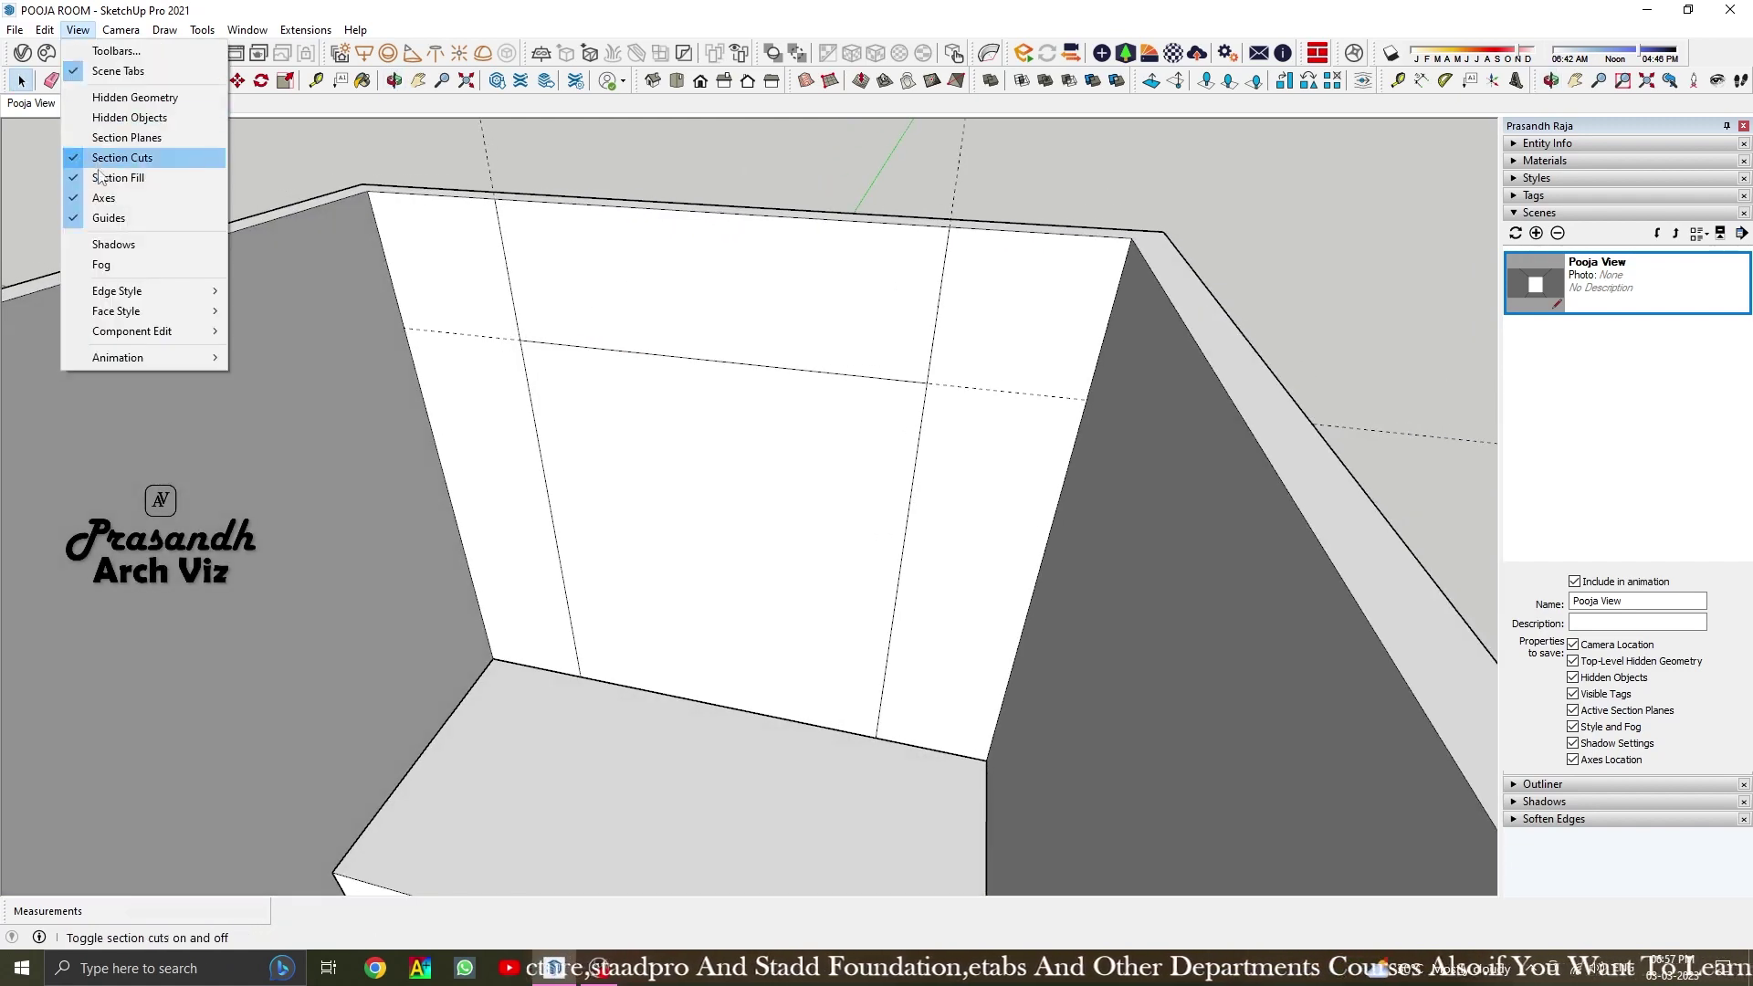
{"action": "left_click", "coordinate": [91, 203]}
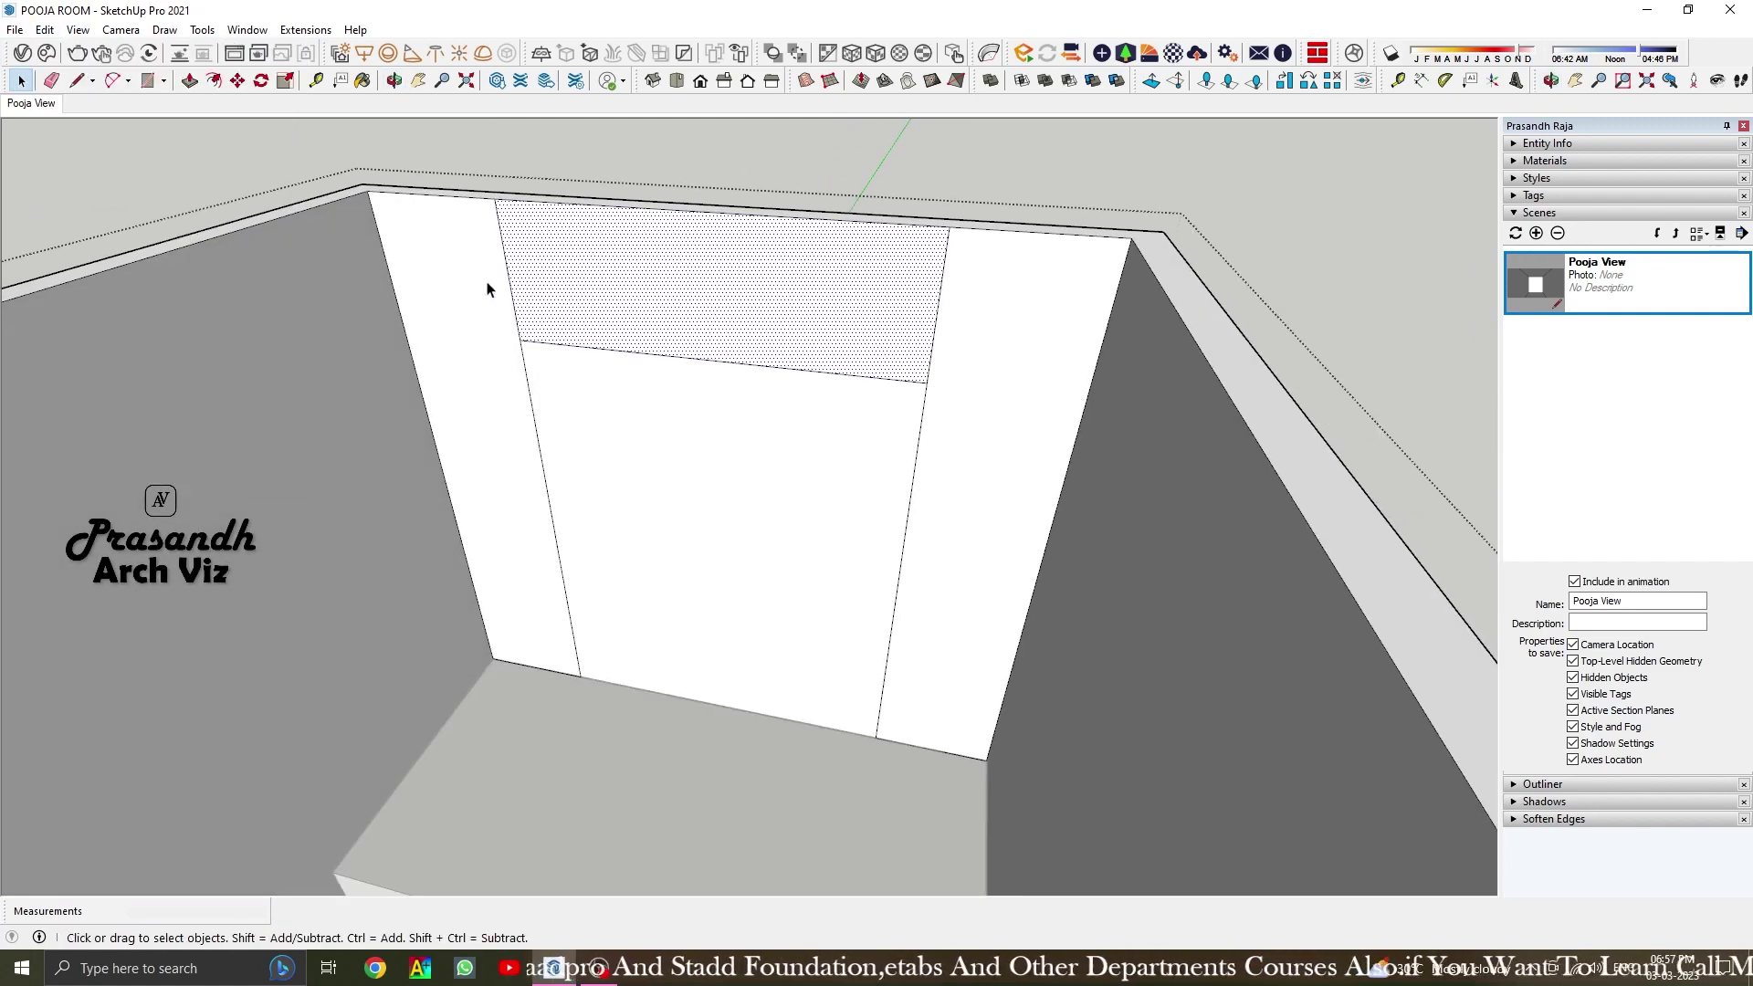
Pull the left and right wall strips and the top panel out 30 cm each, then enter the group
{"action": "key", "text": "p"}
{"action": "left_click", "coordinate": [484, 511]}
{"action": "type", "text": "30"}
{"action": "key", "text": "Return"}
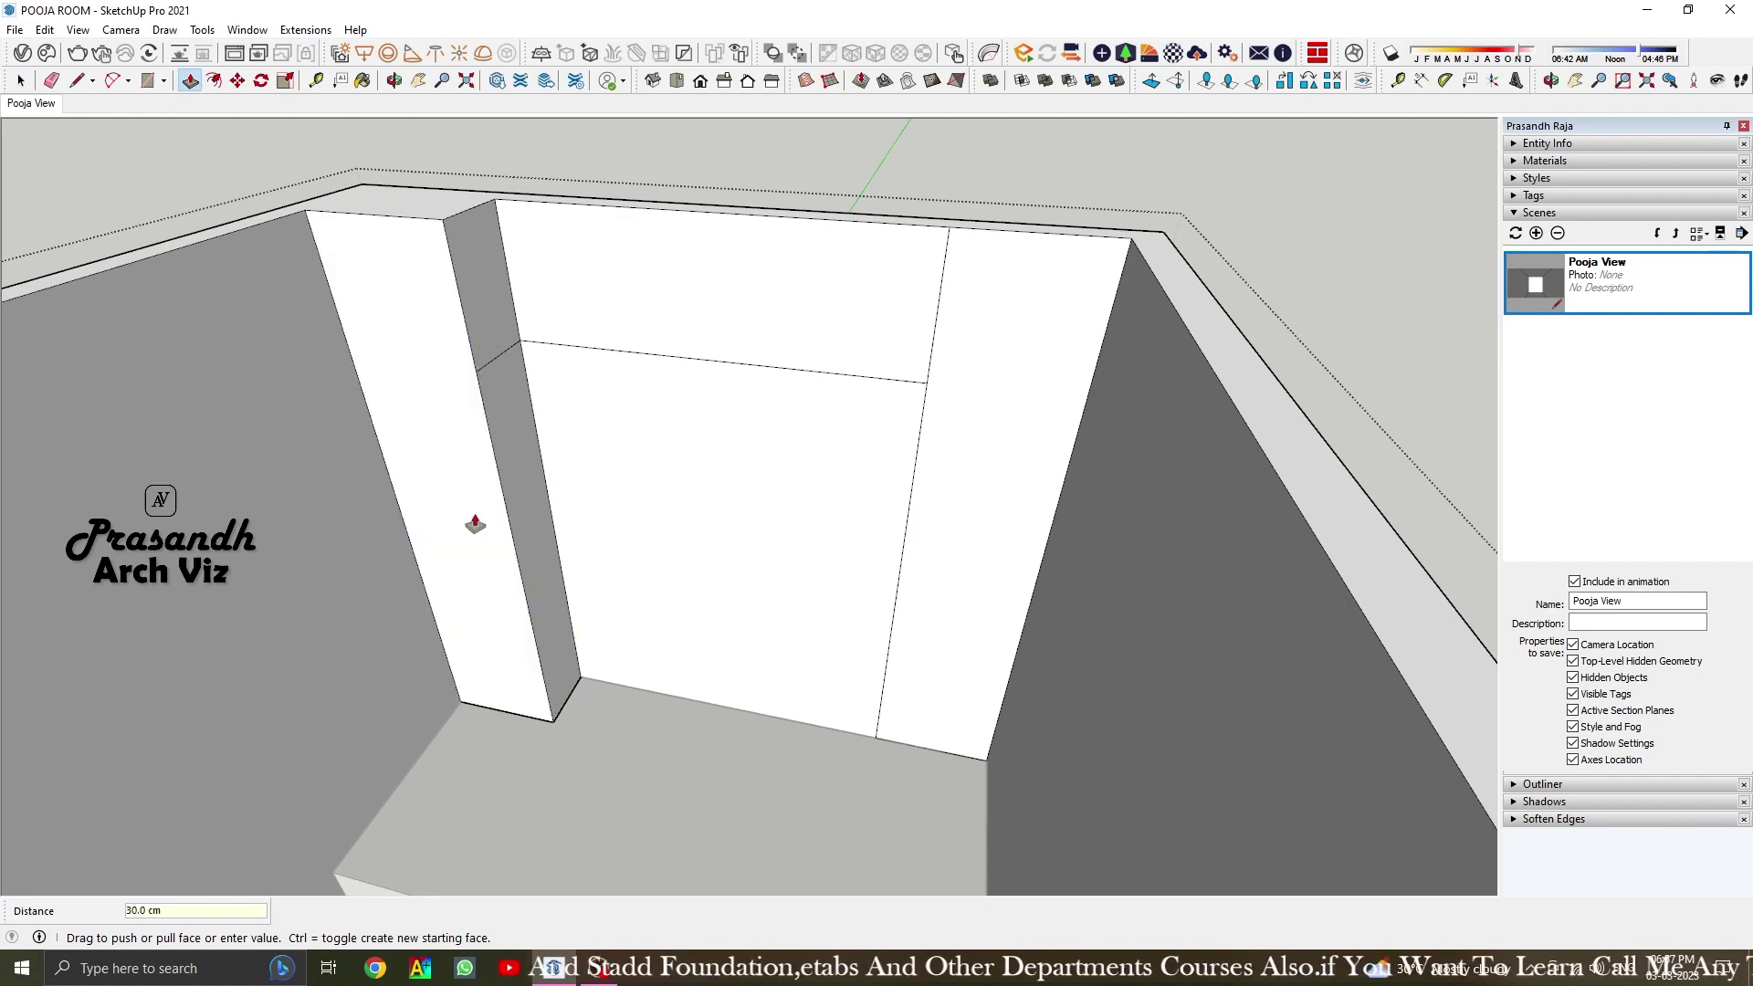
{"action": "double_click", "coordinate": [962, 536]}
{"action": "left_click", "coordinate": [470, 334]}
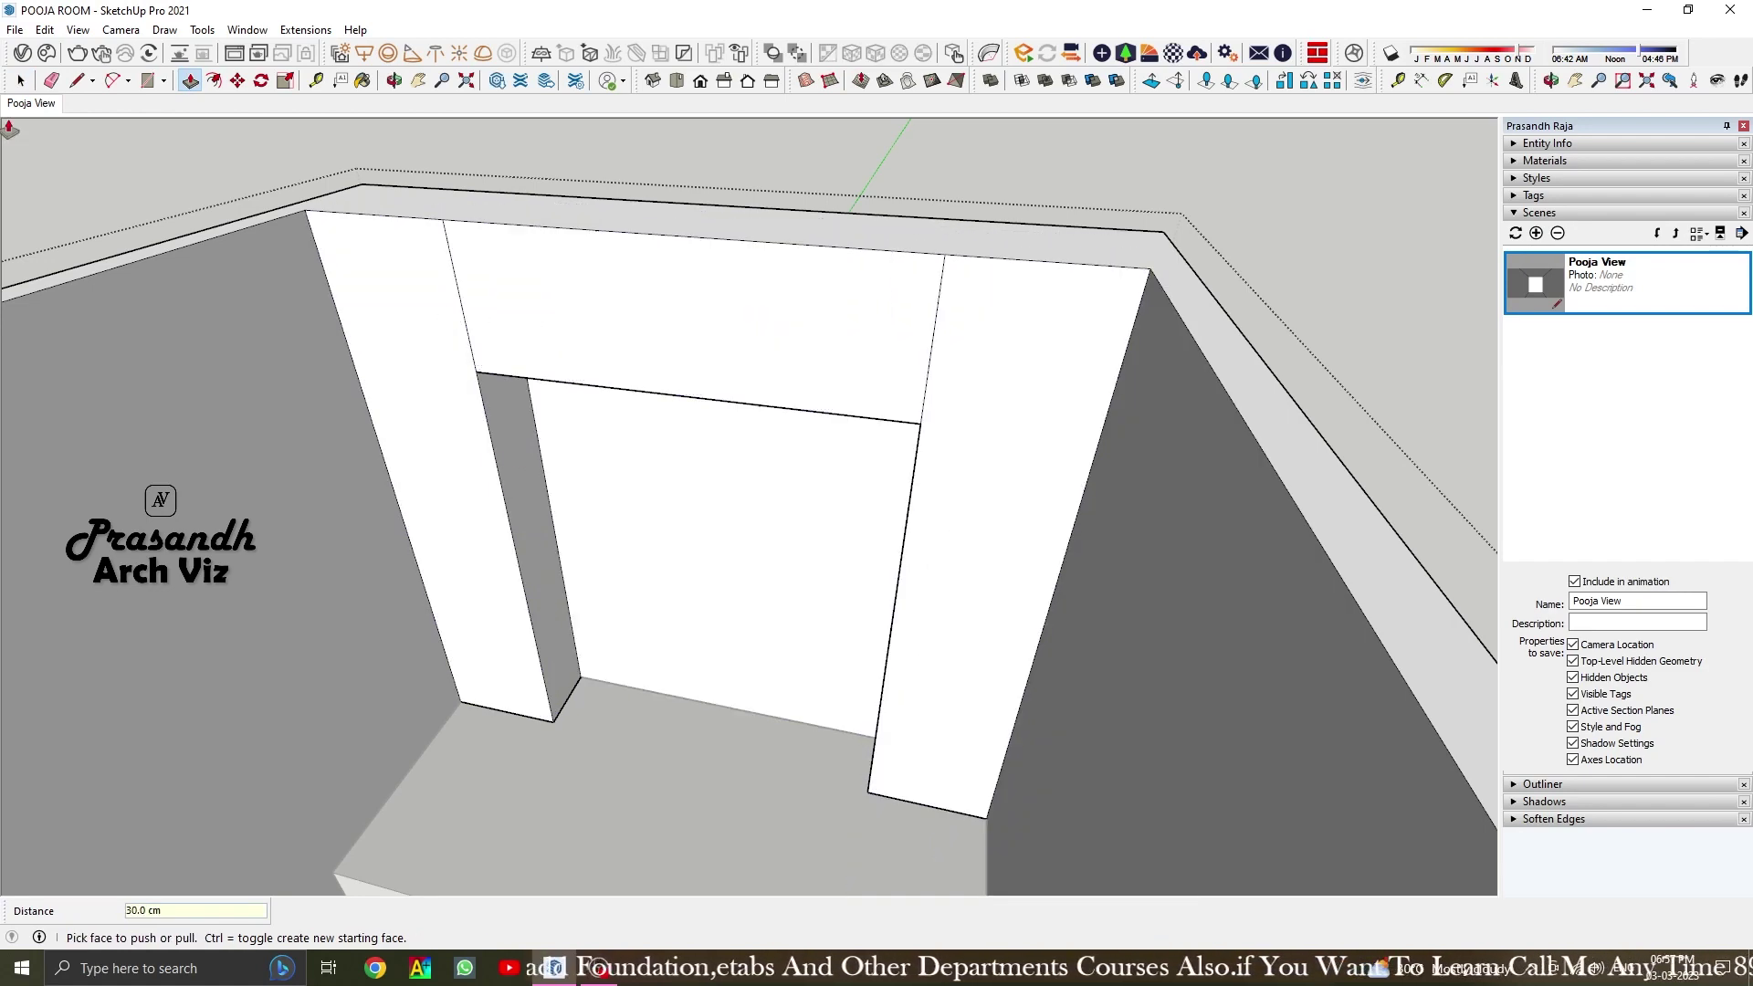
{"action": "key", "text": "space"}
{"action": "double_click", "coordinate": [453, 276]}
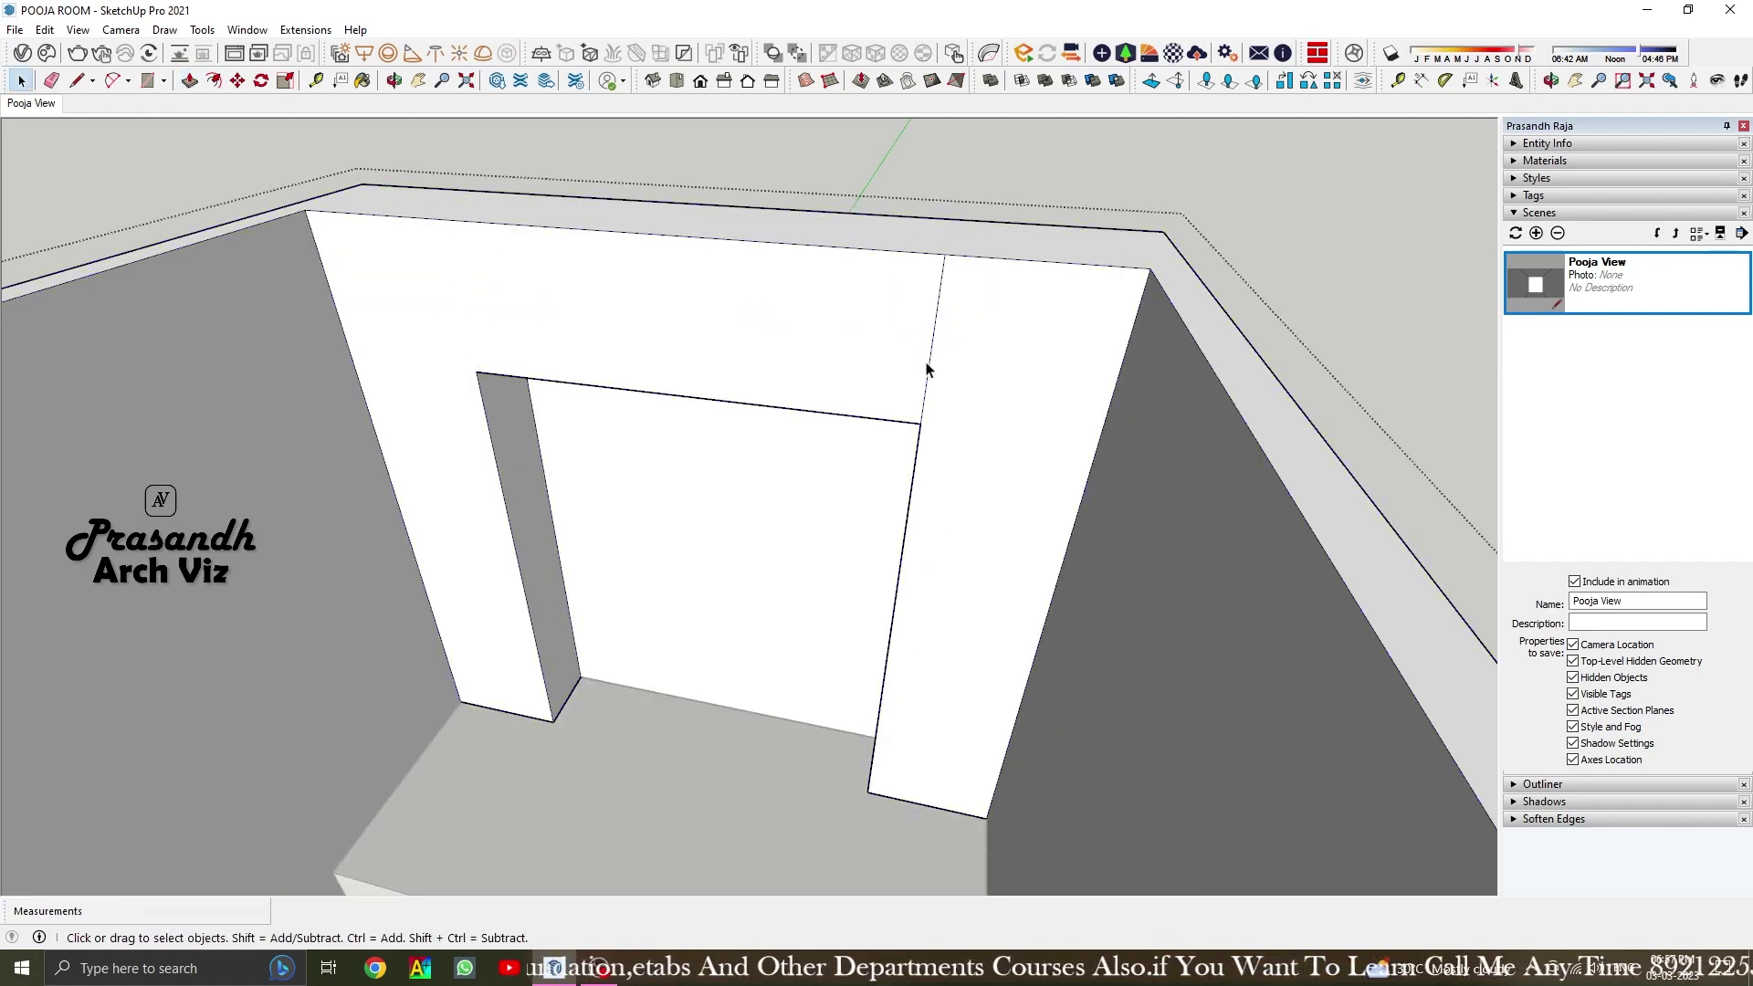
Draw a rectangle across the doorway floor and attempt to pull it up, then cancel
{"action": "mouse_move", "coordinate": [797, 456]}
{"action": "middle_mouse_down"}
{"action": "mouse_move", "coordinate": [787, 368]}
{"action": "mouse_move", "coordinate": [756, 376]}
{"action": "mouse_move", "coordinate": [866, 697]}
{"action": "mouse_move", "coordinate": [782, 671]}
{"action": "mouse_move", "coordinate": [998, 689]}
{"action": "mouse_move", "coordinate": [673, 626]}
{"action": "mouse_move", "coordinate": [548, 512]}
{"action": "middle_mouse_up"}
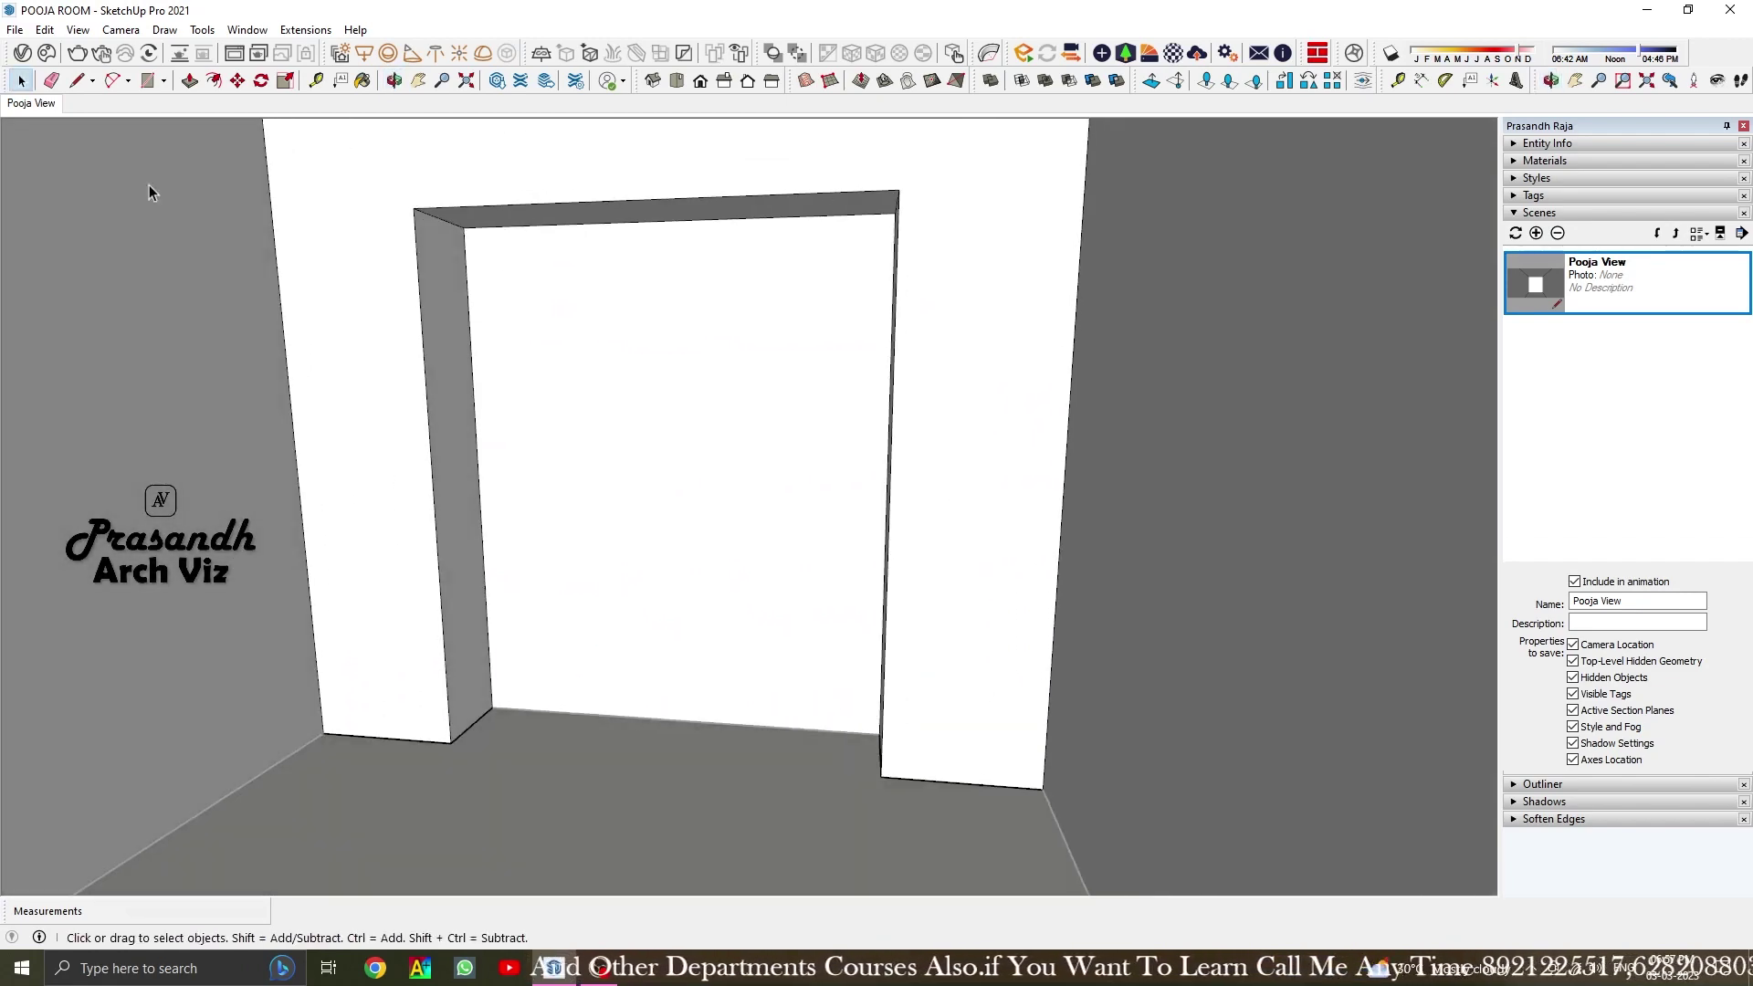
{"action": "scroll", "coordinate": [589, 685], "scroll_direction": "up", "scroll_amount": 2}
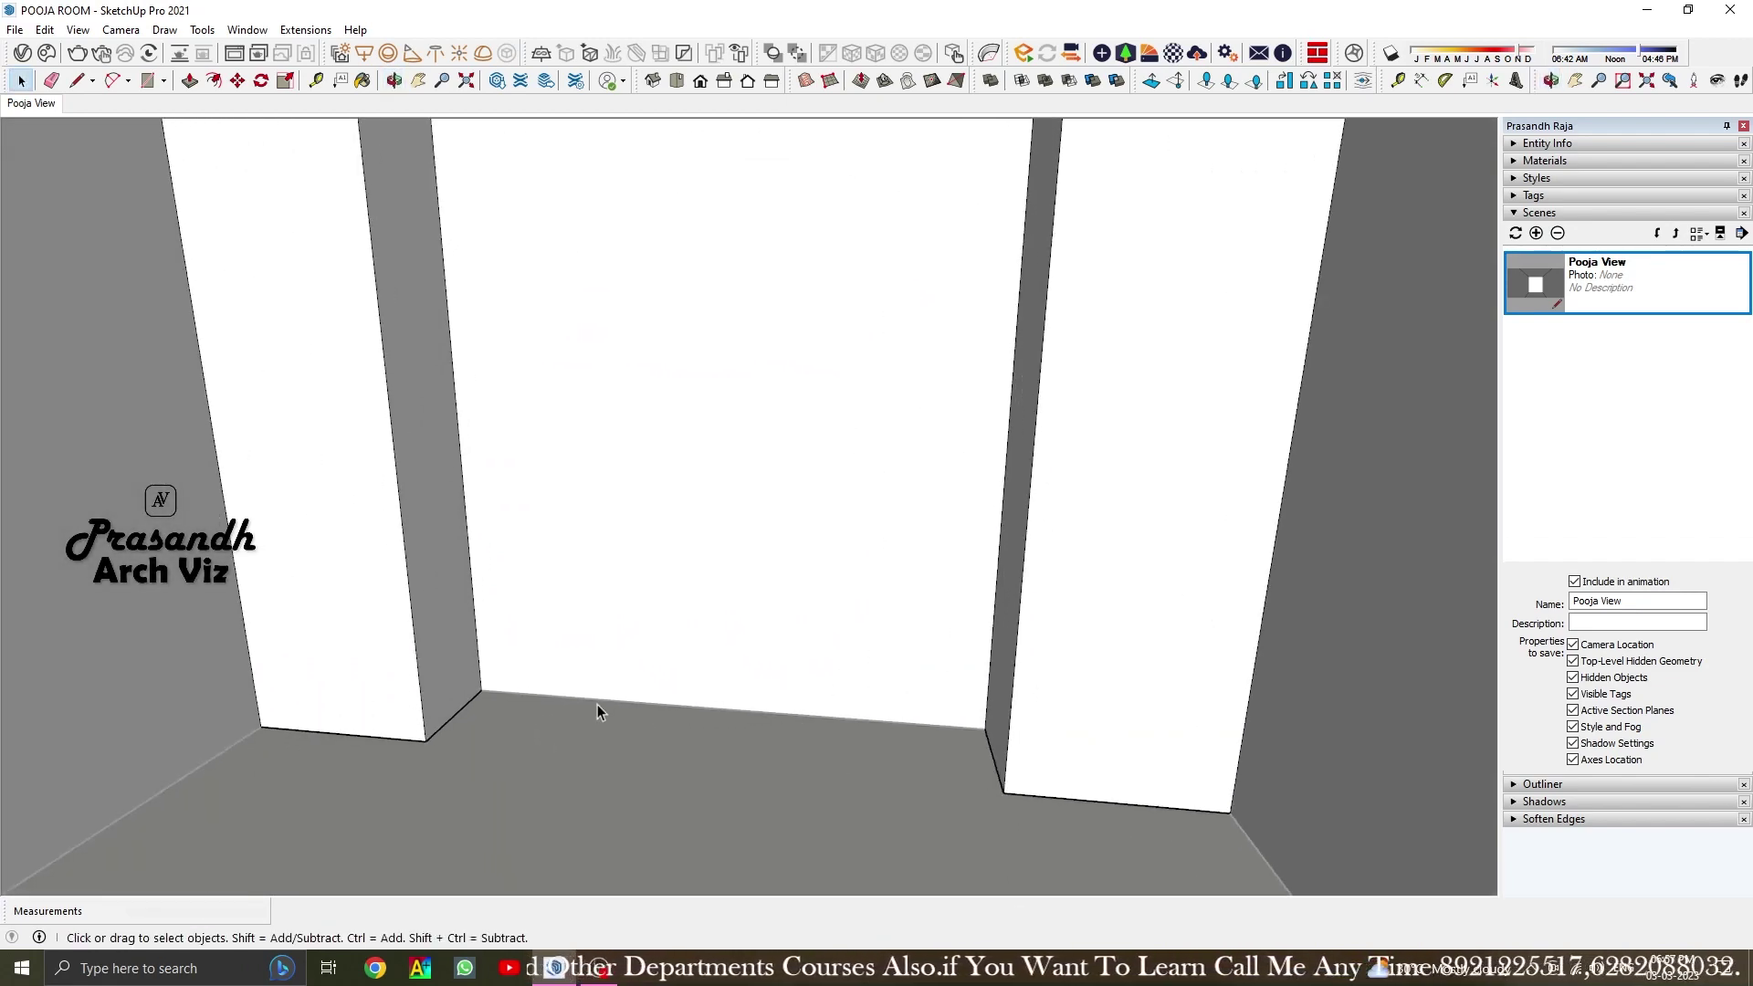
{"action": "left_click", "coordinate": [426, 741]}
{"action": "left_click", "coordinate": [985, 728]}
{"action": "key", "text": "space"}
{"action": "triple_click", "coordinate": [831, 753]}
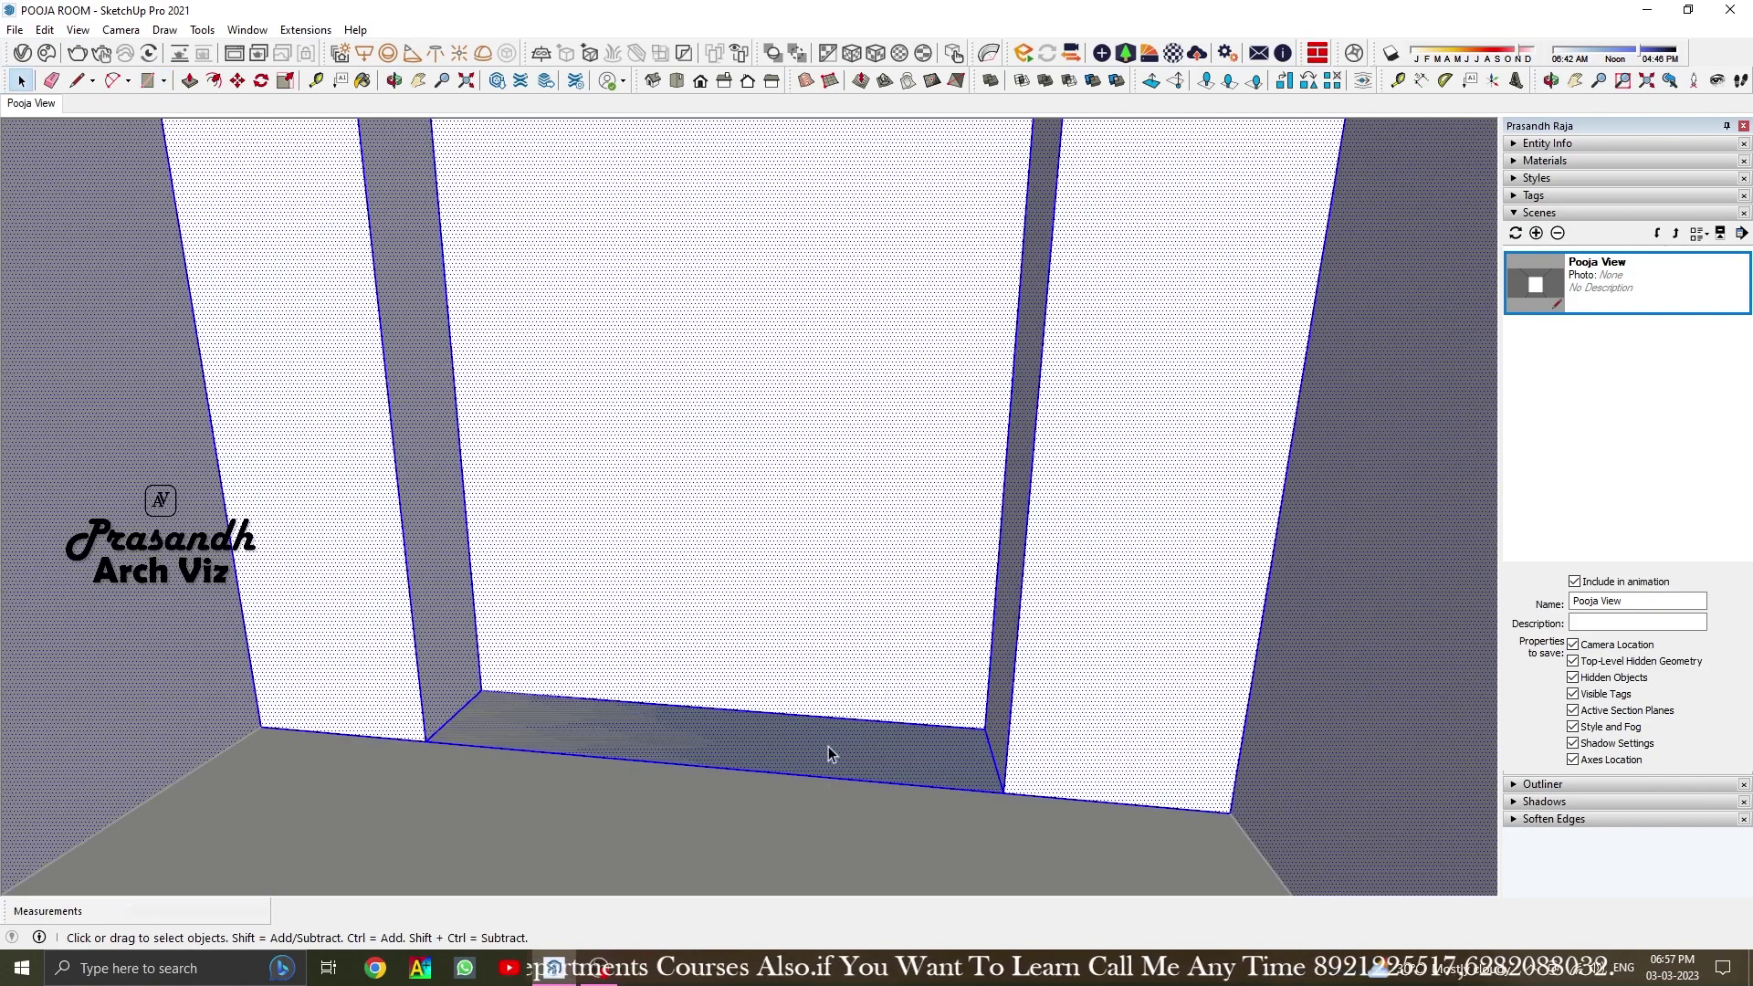
{"action": "left_click", "coordinate": [831, 753]}
{"action": "key", "text": "p"}
{"action": "left_click", "coordinate": [608, 736]}
{"action": "key", "text": "Escape"}
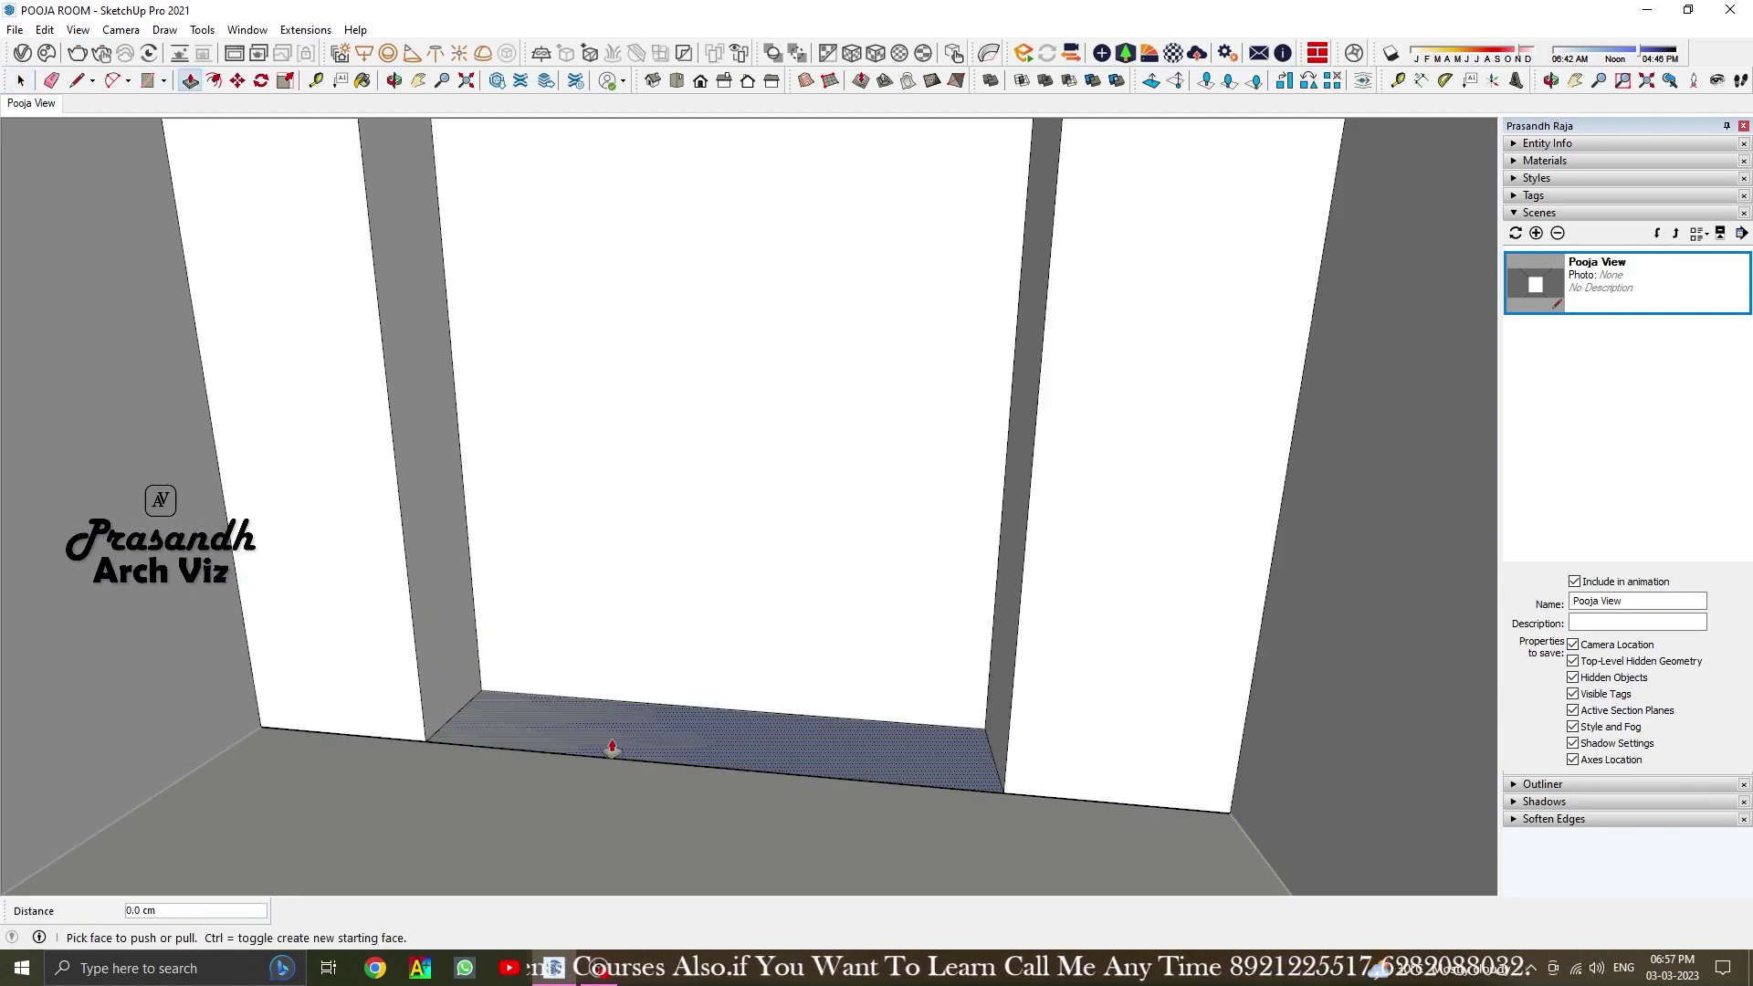
{"action": "key", "text": "space"}
Redraw the 150 × 30 cm sill rectangle at the doorway base and select its face
{"action": "right_click", "coordinate": [615, 734]}
{"action": "left_click", "coordinate": [684, 591]}
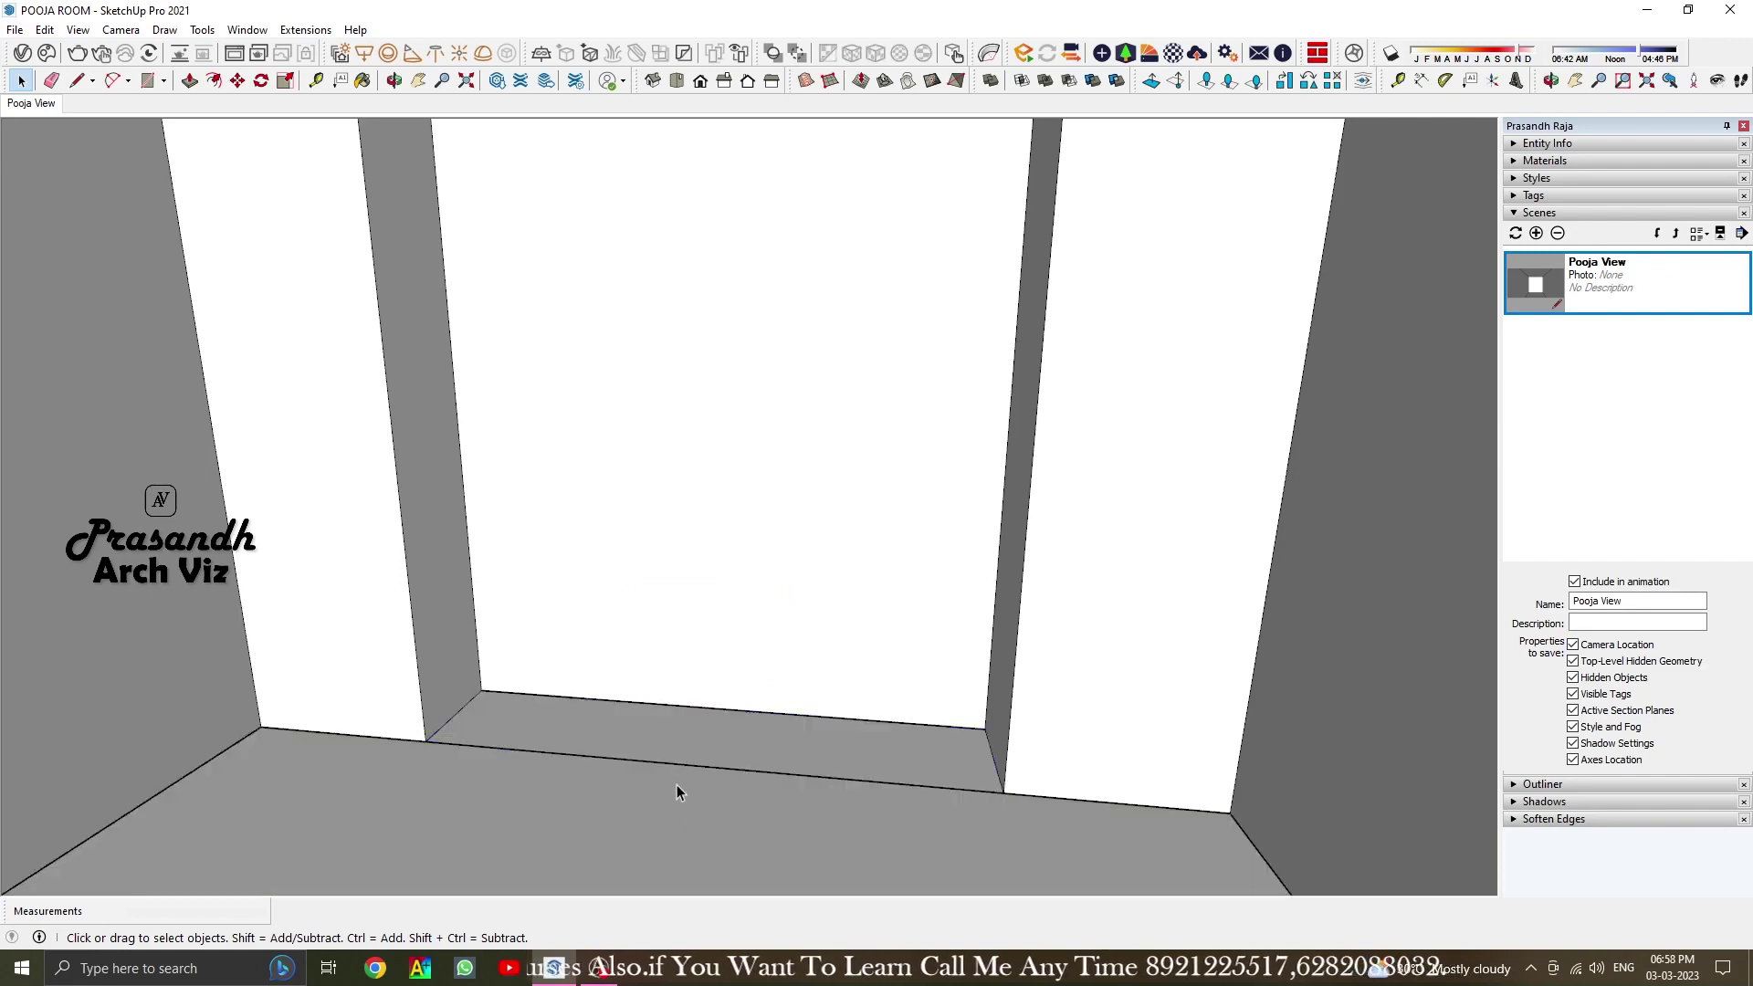
{"action": "triple_click", "coordinate": [660, 730]}
{"action": "key", "text": "Escape"}
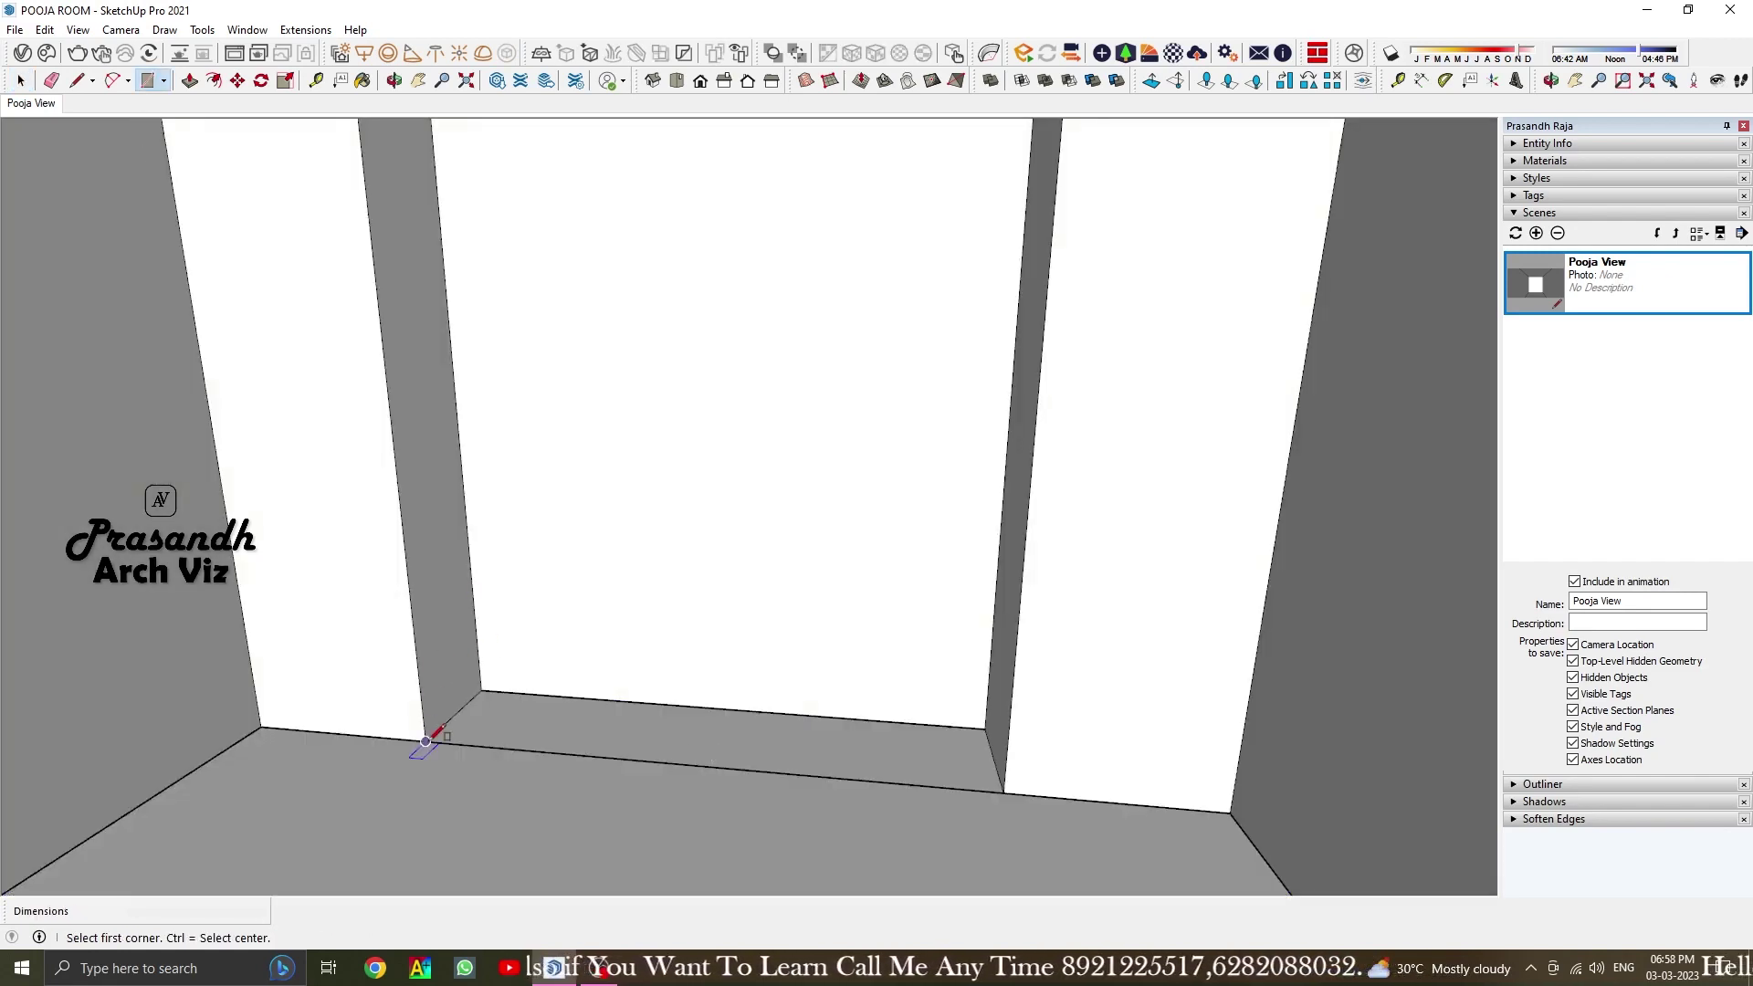
{"action": "triple_click", "coordinate": [666, 737]}
{"action": "left_click", "coordinate": [146, 80]}
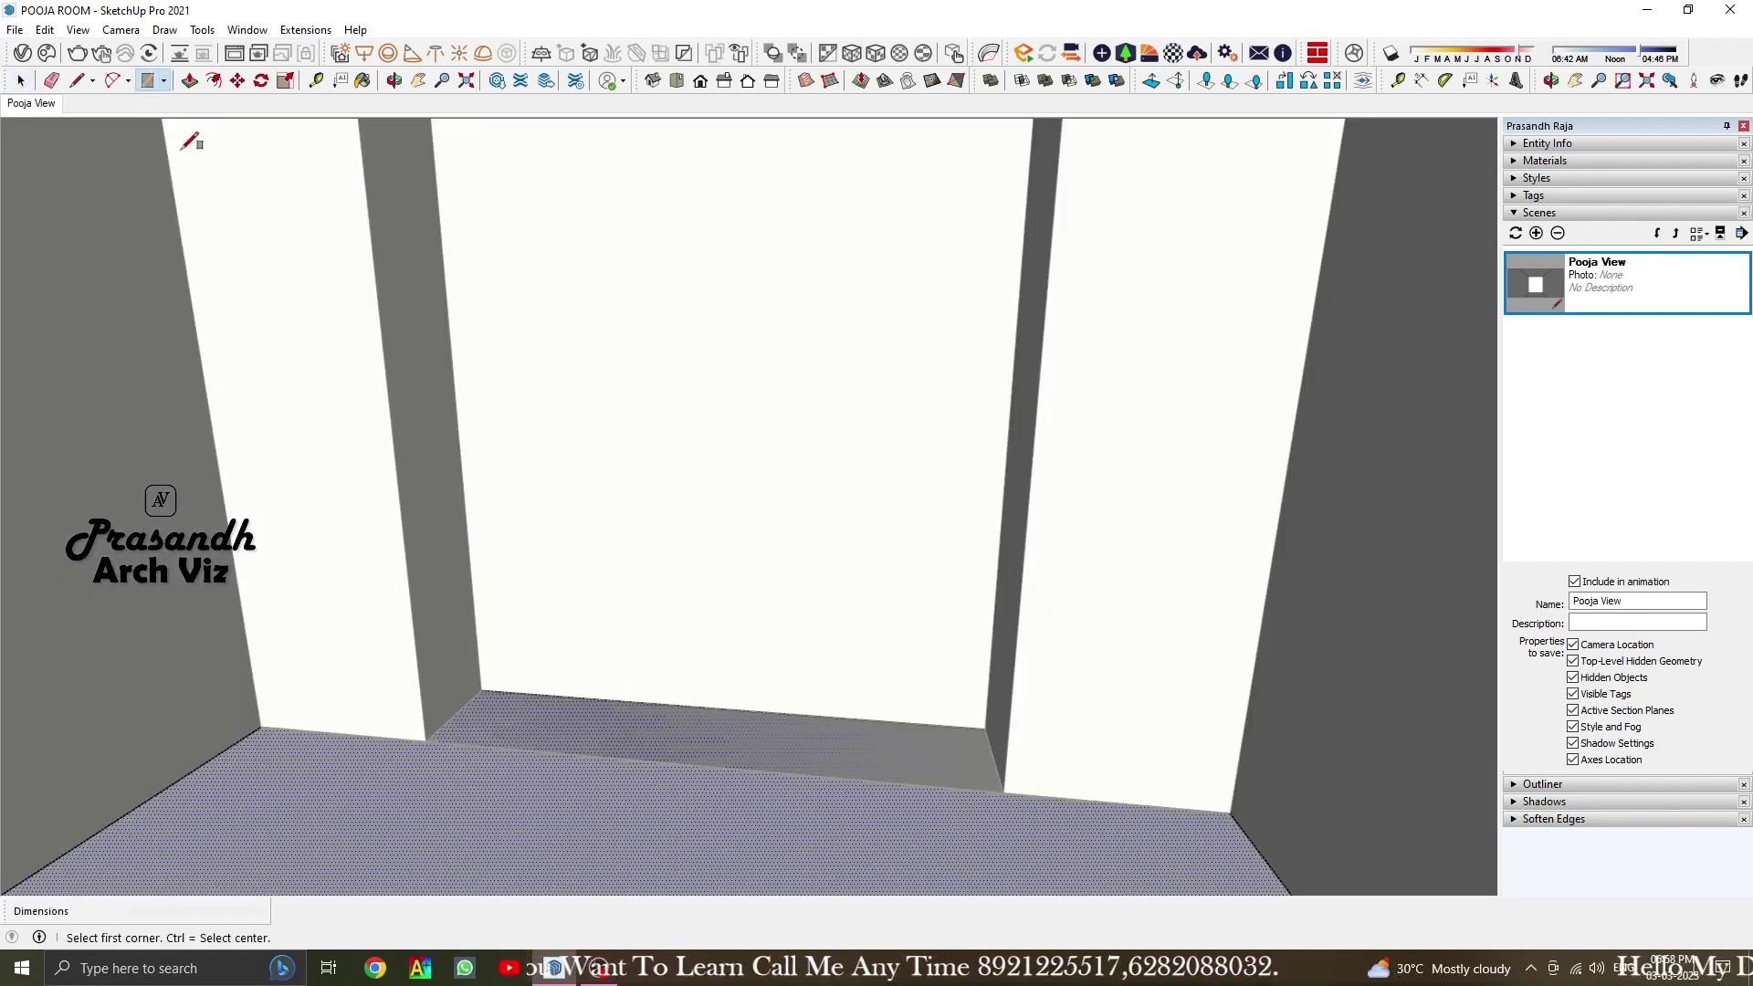
{"action": "left_click", "coordinate": [425, 740]}
{"action": "left_click", "coordinate": [986, 723]}
{"action": "key", "text": "p"}
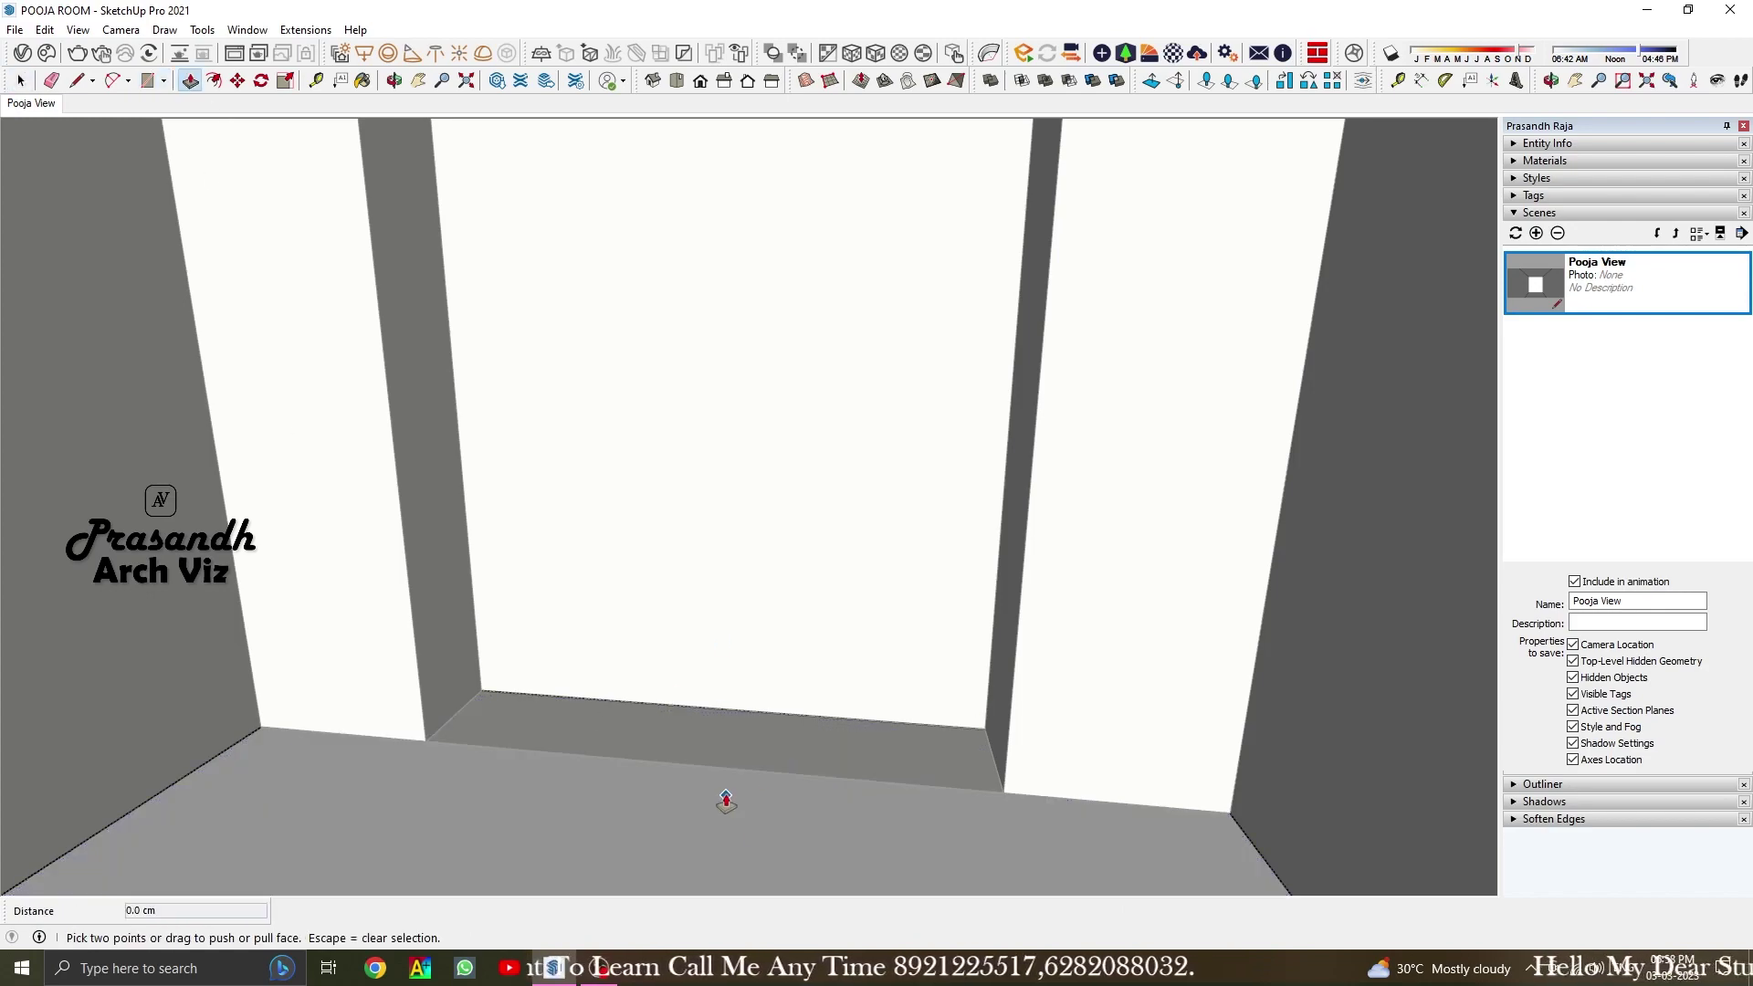
{"action": "key", "text": "space"}
{"action": "triple_click", "coordinate": [741, 742]}
{"action": "left_click", "coordinate": [670, 727]}
Pull the sill up into a box and push its front face 22 cm forward
{"action": "key", "text": "p"}
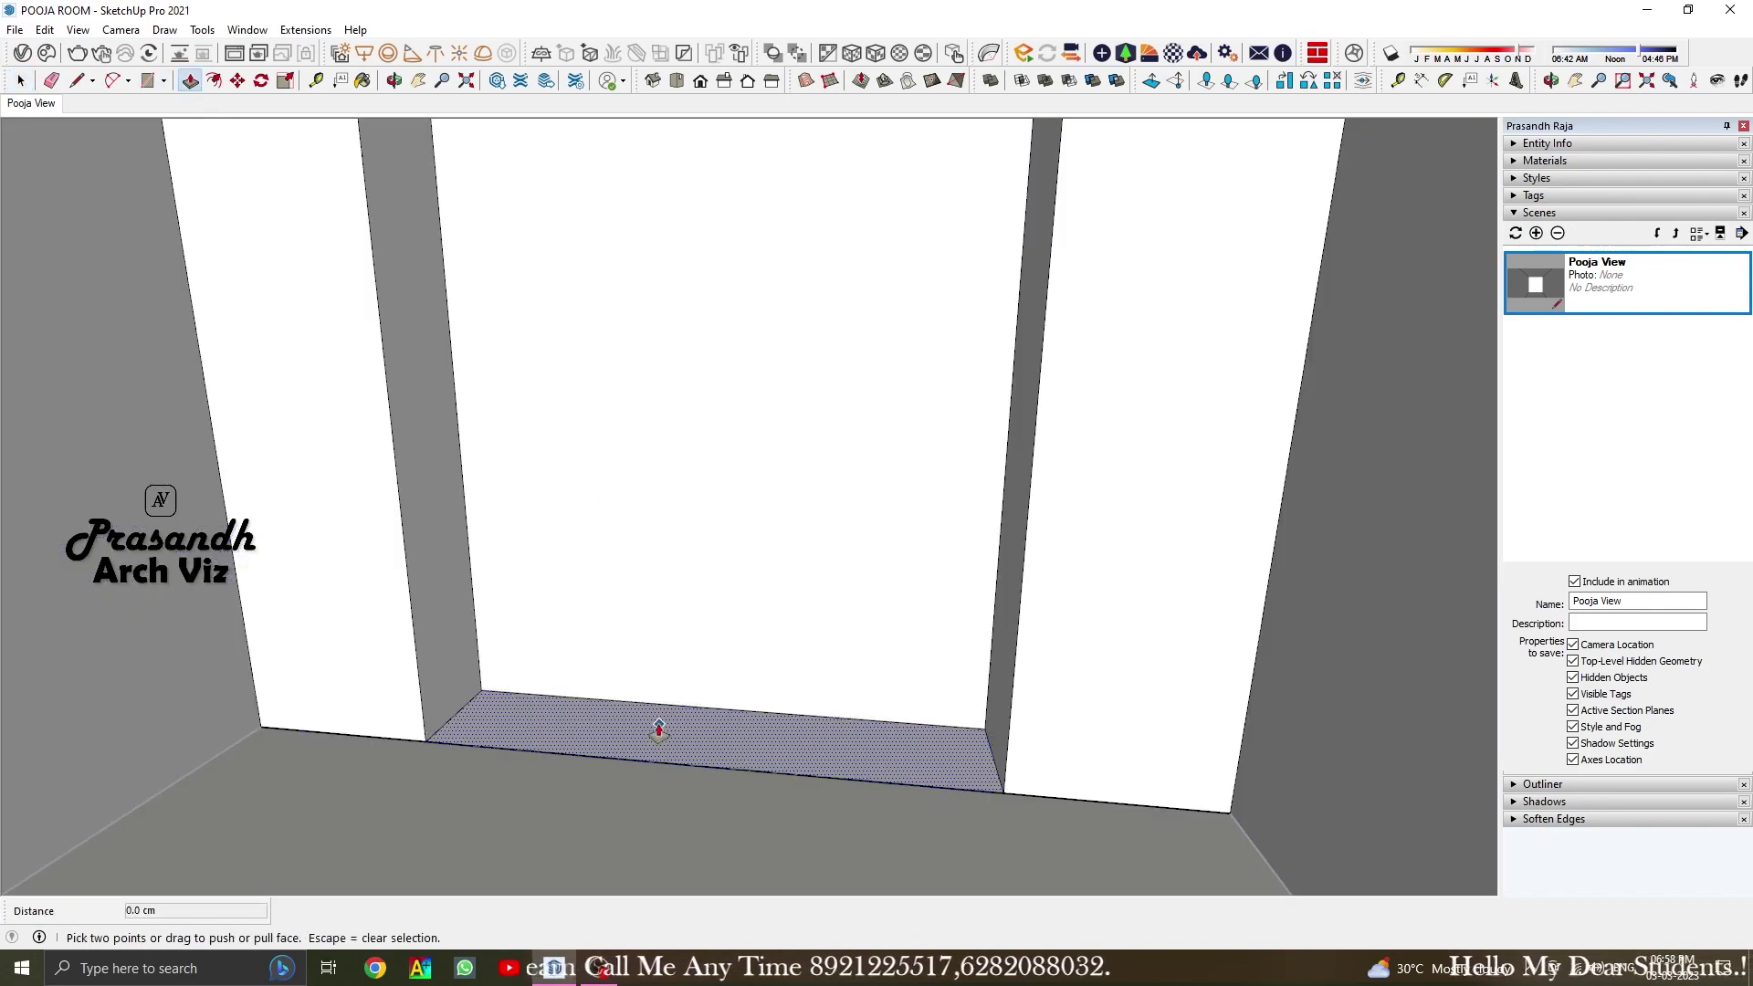
{"action": "left_click", "coordinate": [665, 727]}
{"action": "left_click", "coordinate": [647, 639]}
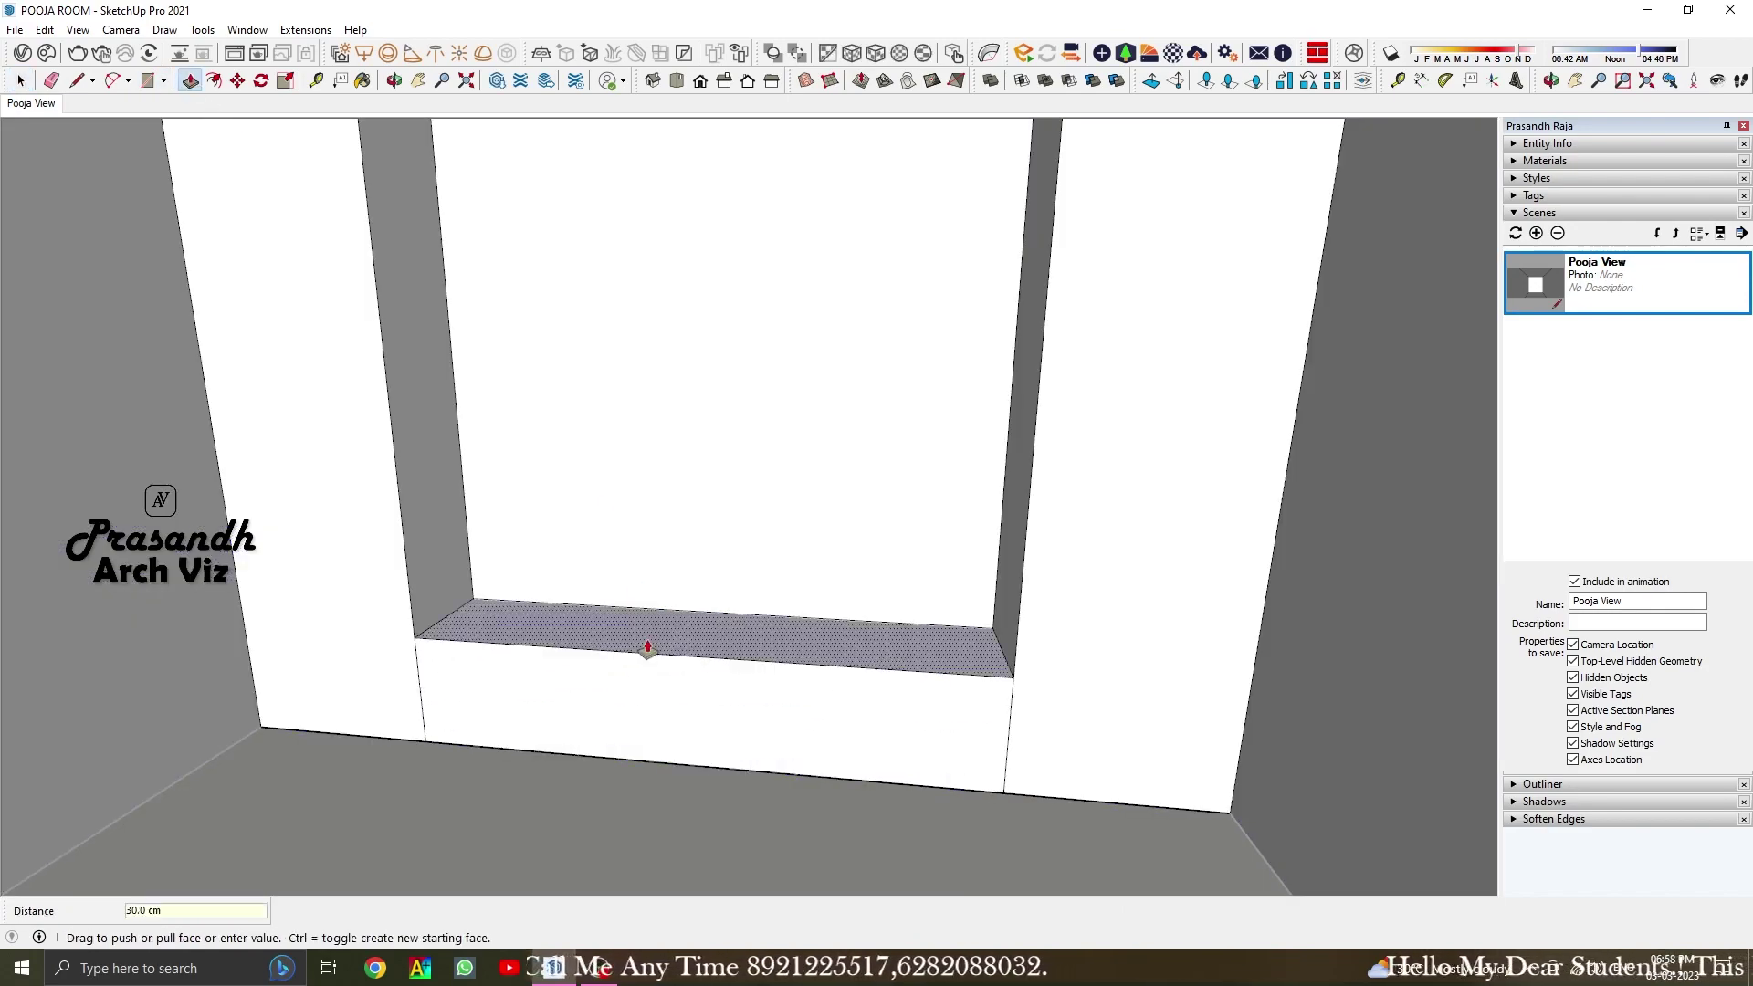
{"action": "left_click", "coordinate": [783, 685]}
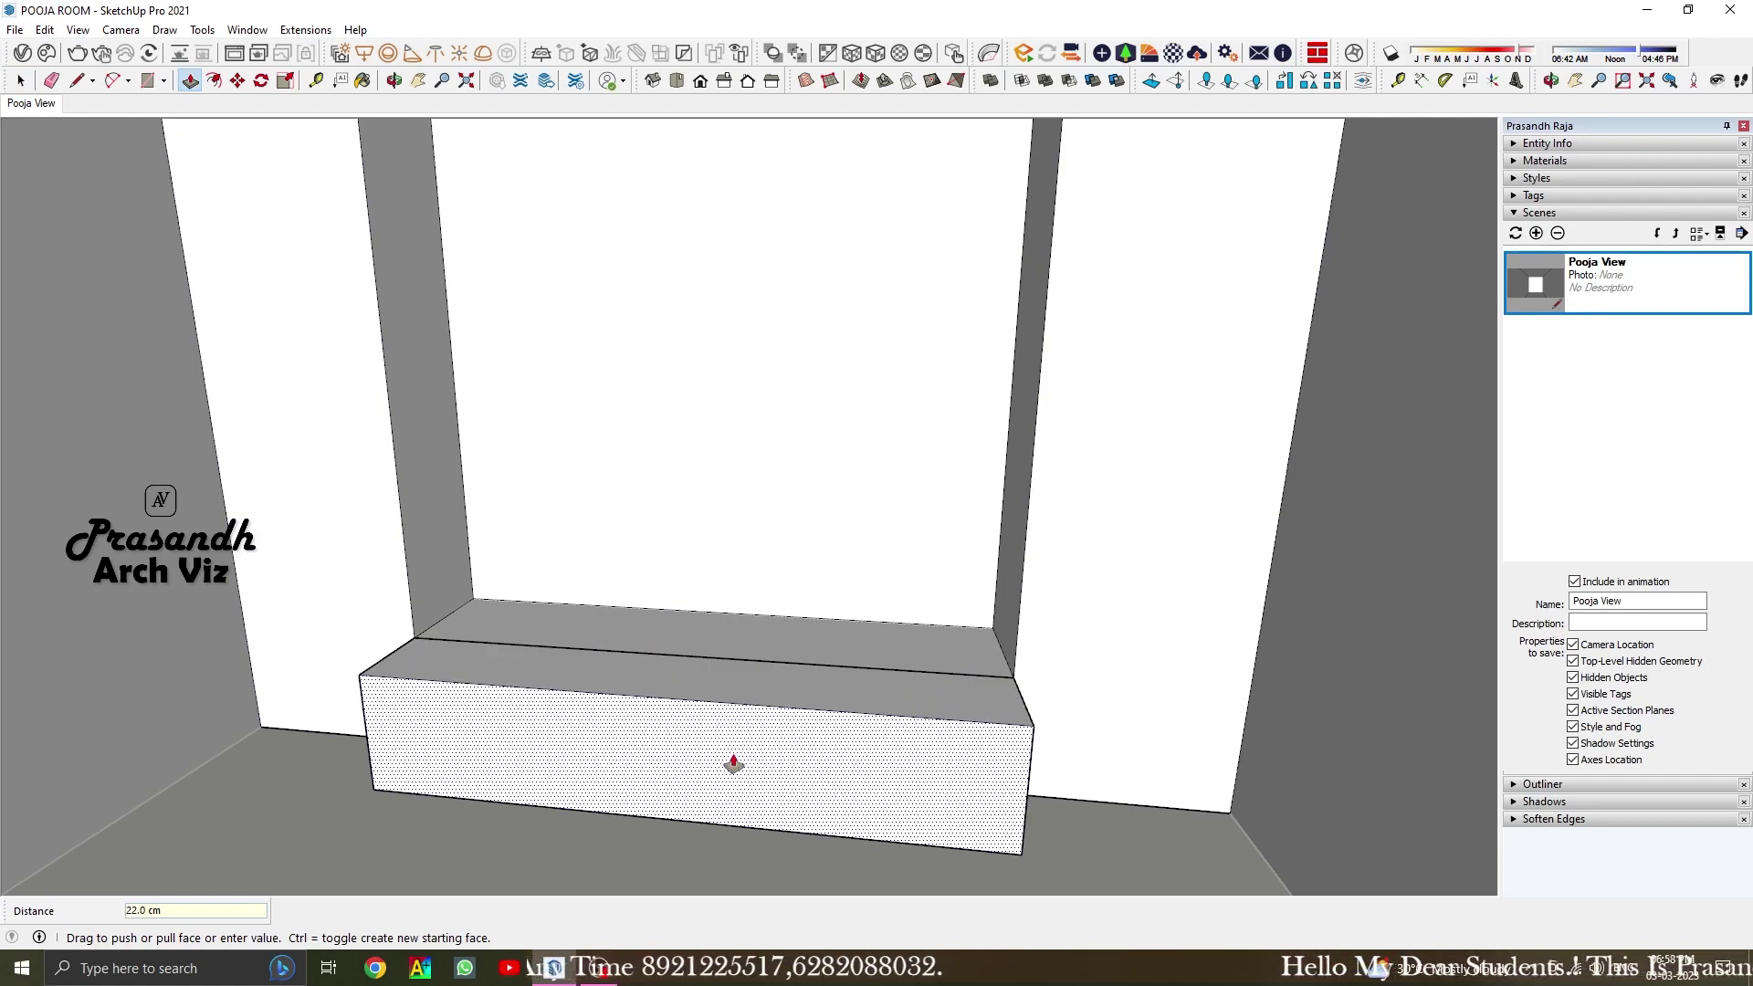
{"action": "left_click", "coordinate": [733, 763]}
Erase the stray edge across the sill top and return to the Pooja View scene
{"action": "key", "text": "space"}
{"action": "left_click", "coordinate": [747, 659]}
{"action": "key", "text": "Delete"}
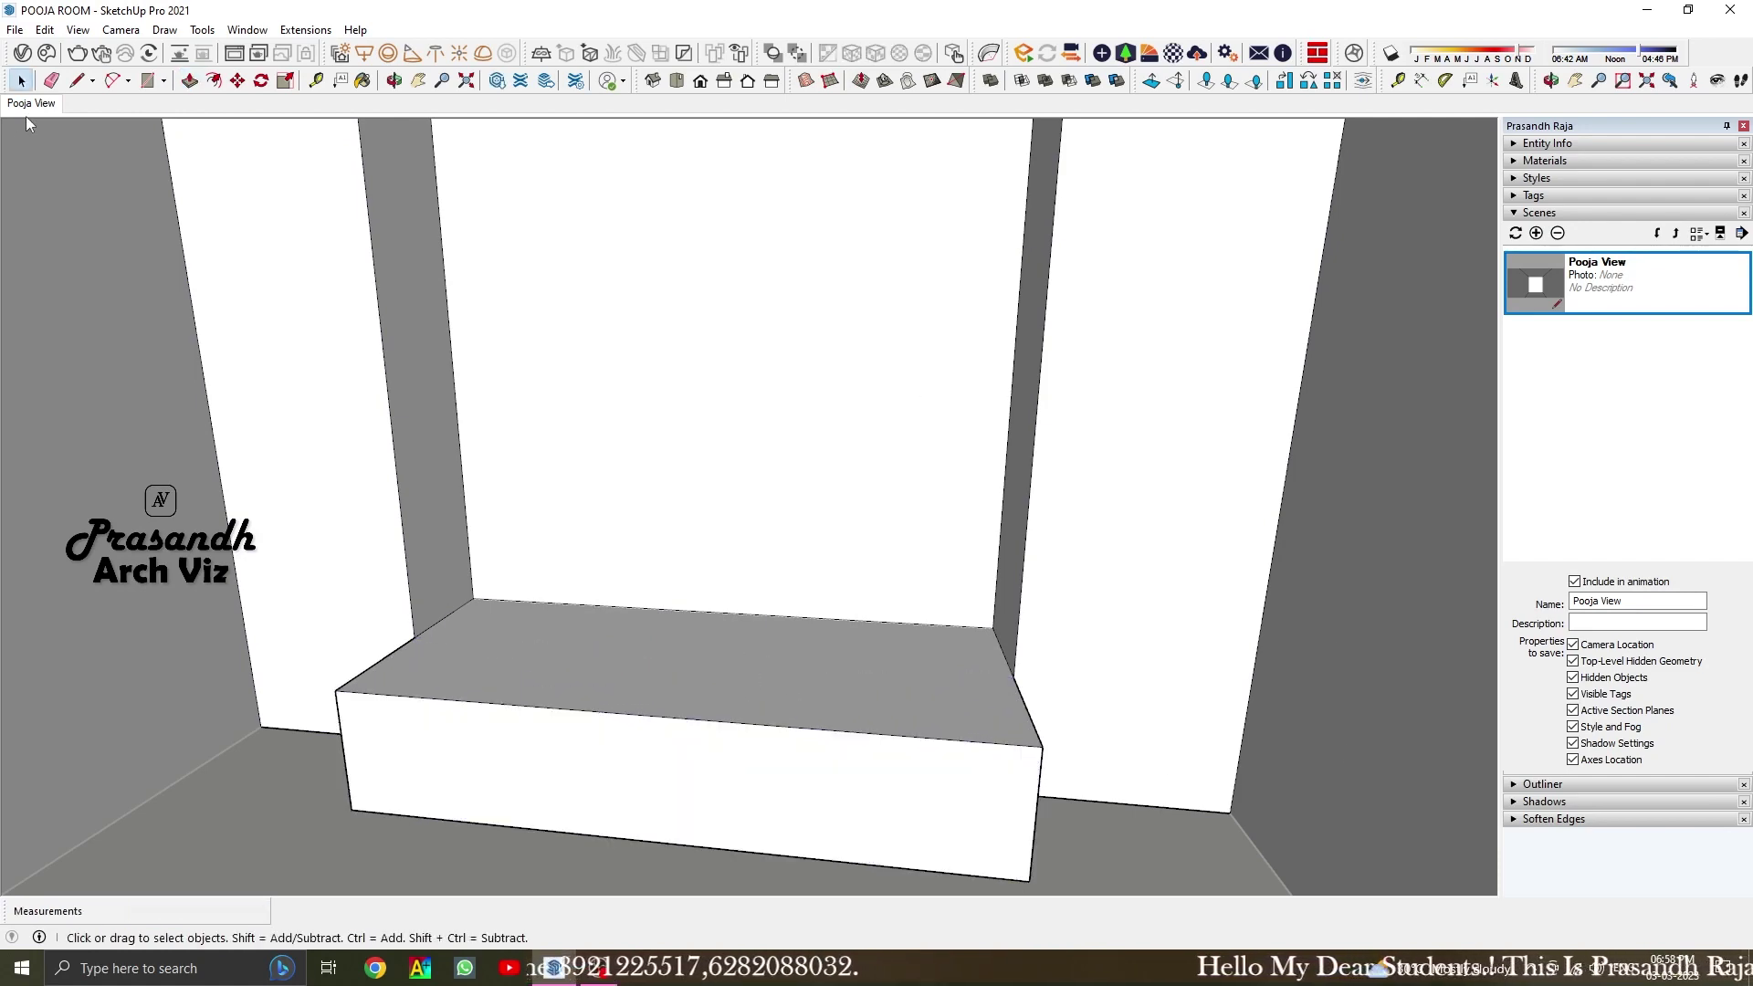
{"action": "left_click", "coordinate": [27, 105]}
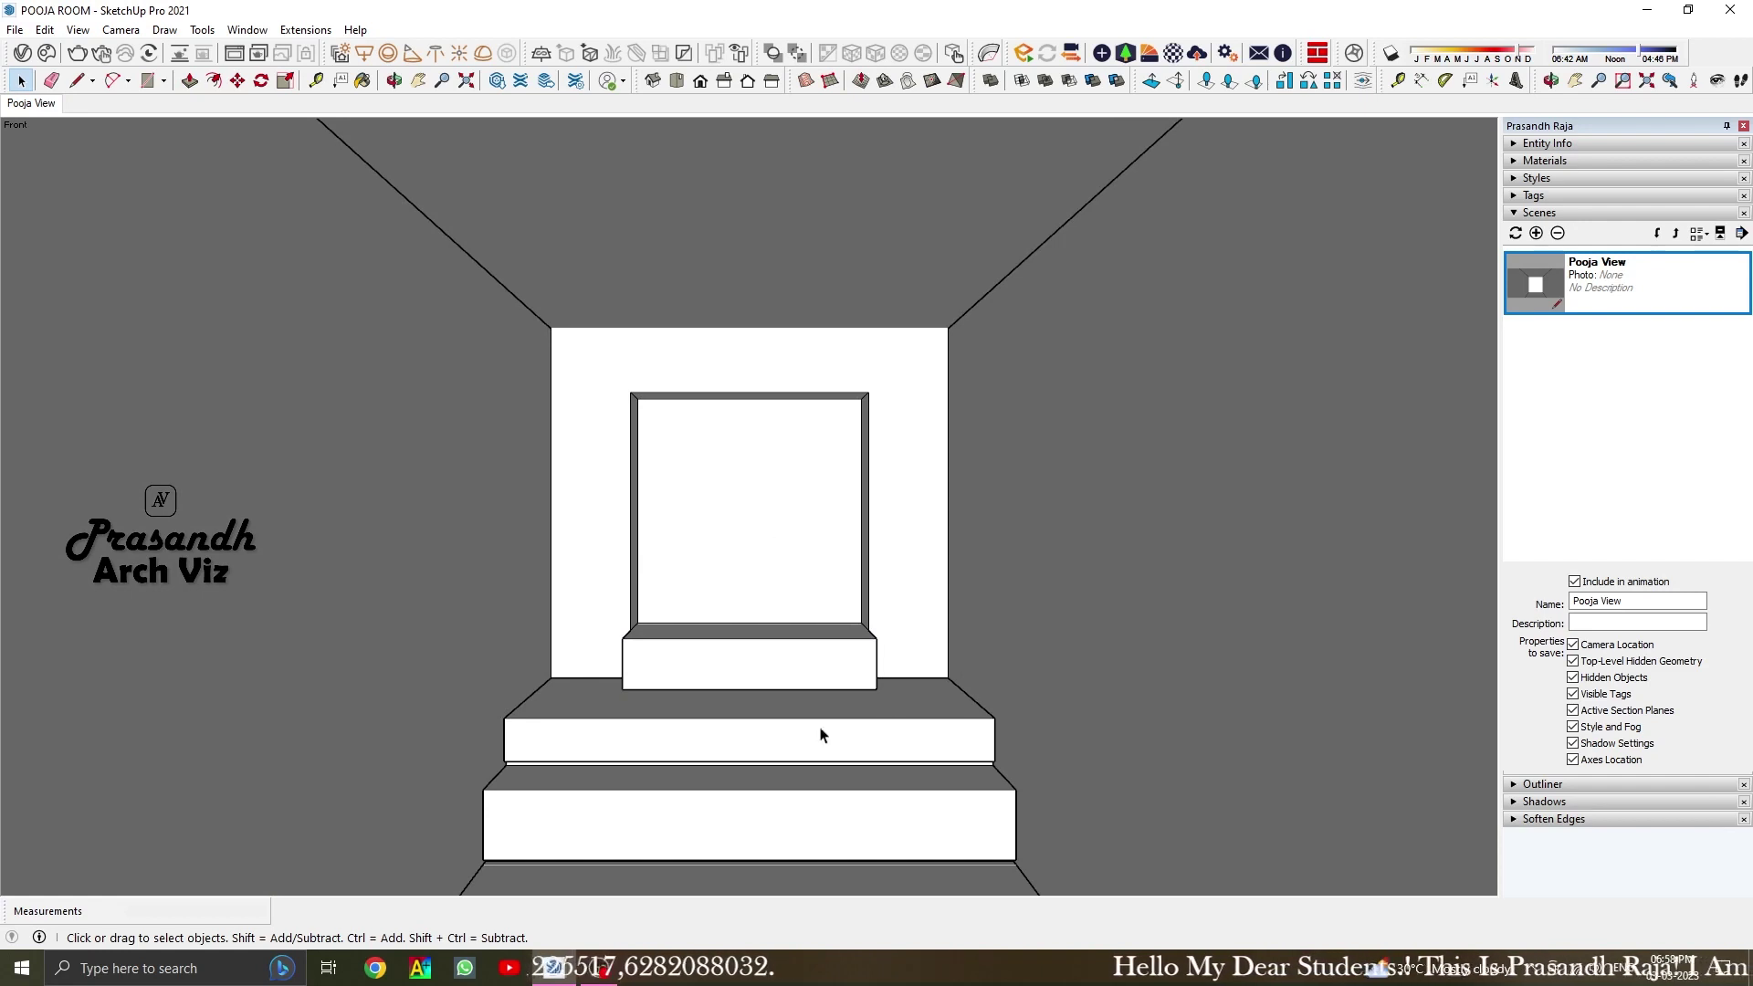
Hide the near wall piece and the ceiling piece blocking the niche
{"action": "scroll", "coordinate": [769, 559], "scroll_direction": "up", "scroll_amount": 2}
{"action": "mouse_move", "coordinate": [772, 563]}
{"action": "middle_mouse_down"}
{"action": "mouse_move", "coordinate": [705, 501]}
{"action": "mouse_move", "coordinate": [767, 589]}
{"action": "middle_mouse_up"}
{"action": "scroll", "coordinate": [705, 501], "scroll_direction": "up", "scroll_amount": 3}
{"action": "key", "text": "p"}
{"action": "key", "text": "space"}
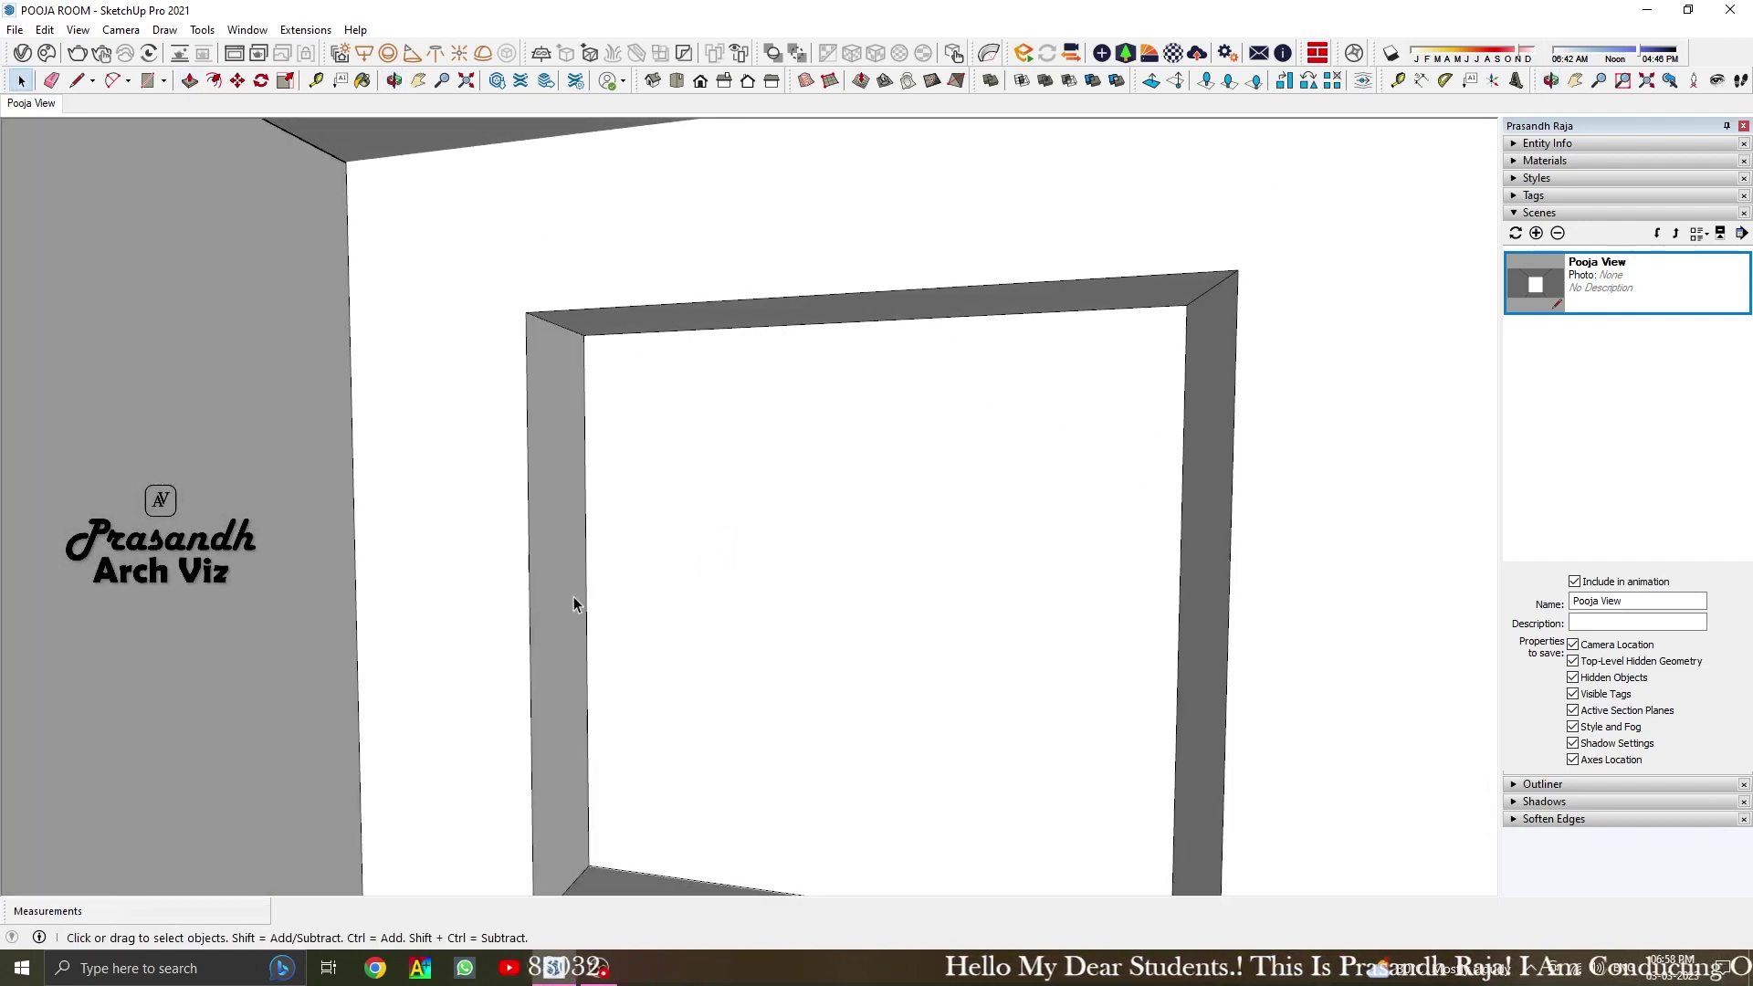
{"action": "right_click", "coordinate": [707, 511]}
{"action": "left_click", "coordinate": [749, 614]}
{"action": "right_click", "coordinate": [336, 135]}
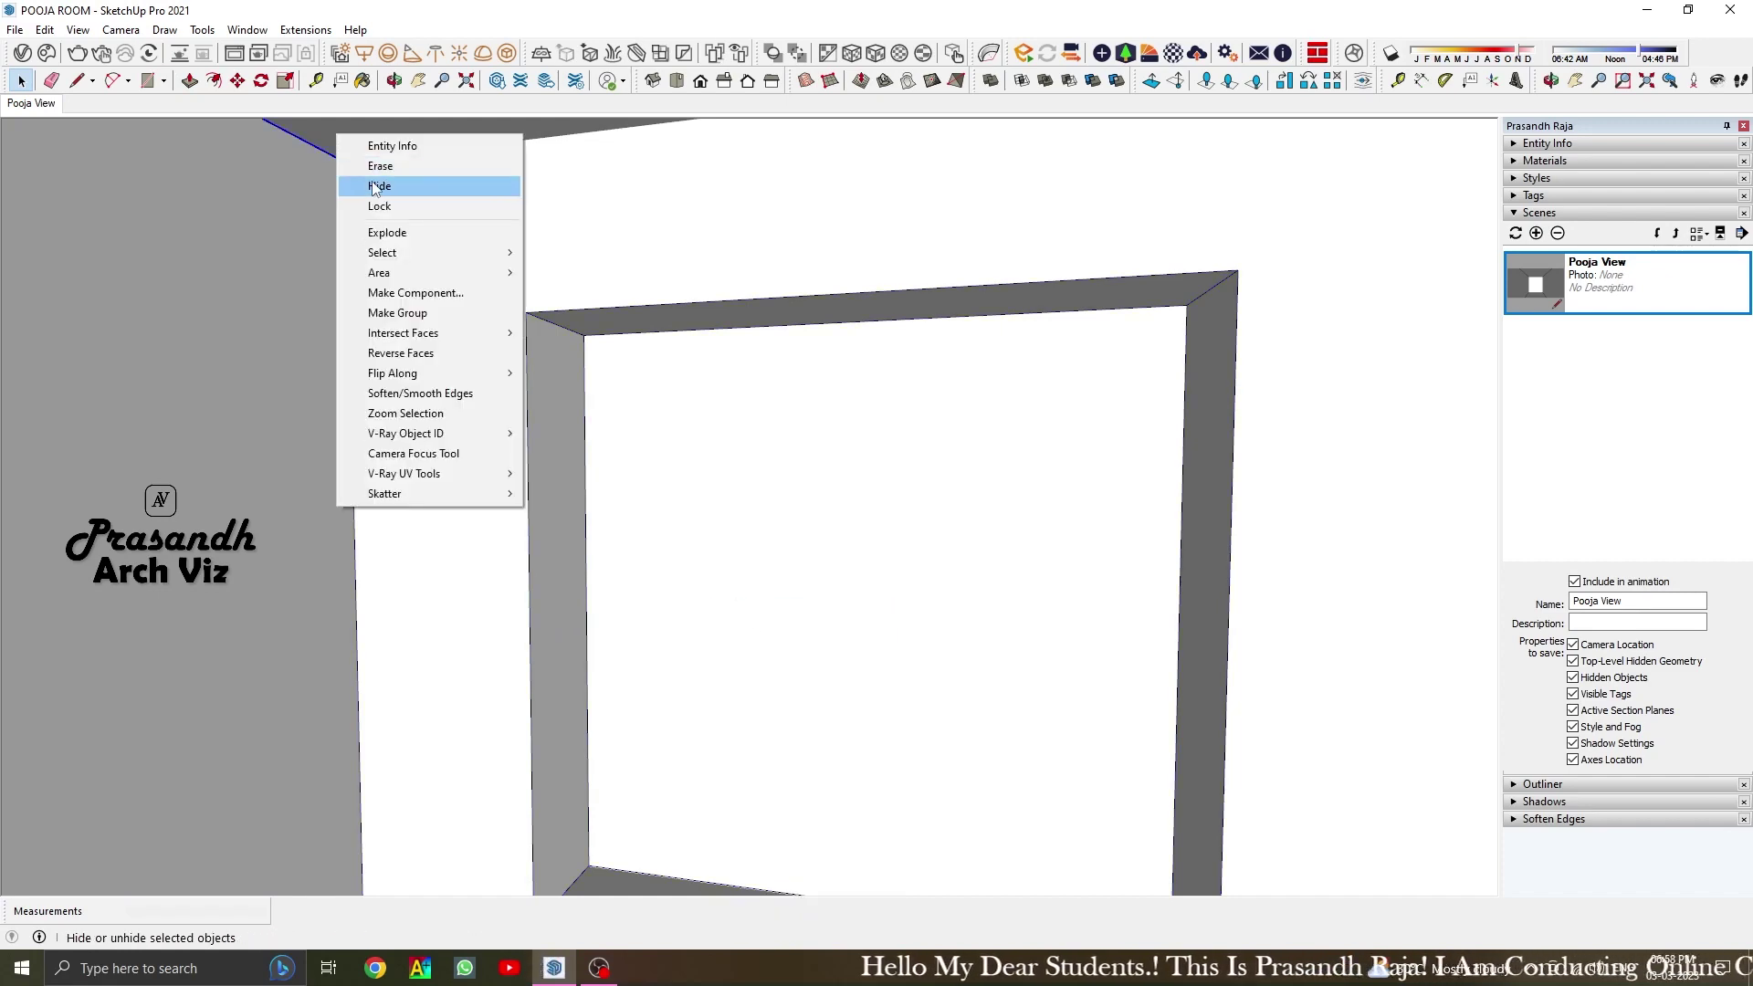
{"action": "left_click", "coordinate": [384, 185]}
Mark 3 cm Tape Measure guides along the niche jamb and top edges
{"action": "mouse_move", "coordinate": [657, 576]}
{"action": "middle_mouse_down"}
{"action": "mouse_move", "coordinate": [724, 529]}
{"action": "mouse_move", "coordinate": [743, 477]}
{"action": "mouse_move", "coordinate": [646, 599]}
{"action": "mouse_move", "coordinate": [743, 439]}
{"action": "mouse_move", "coordinate": [541, 456]}
{"action": "middle_mouse_up"}
{"action": "scroll", "coordinate": [577, 557], "scroll_direction": "up", "scroll_amount": 3}
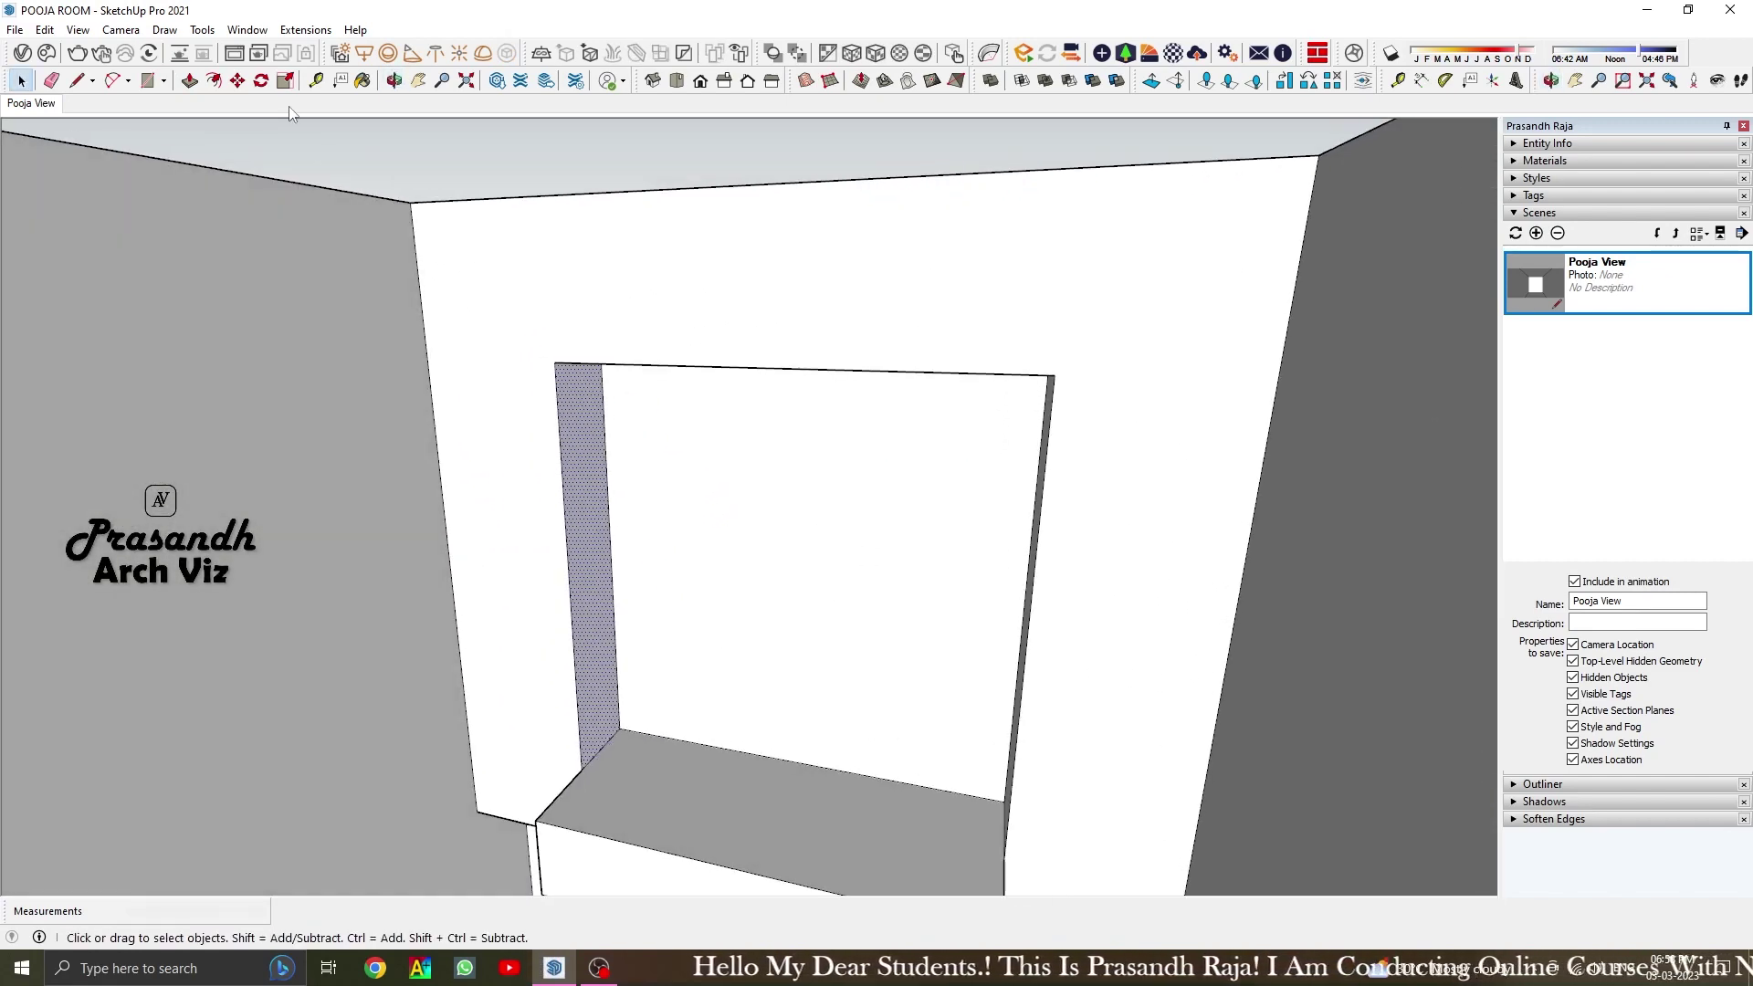
{"action": "key", "text": "p"}
{"action": "scroll", "coordinate": [542, 457], "scroll_direction": "up", "scroll_amount": 2}
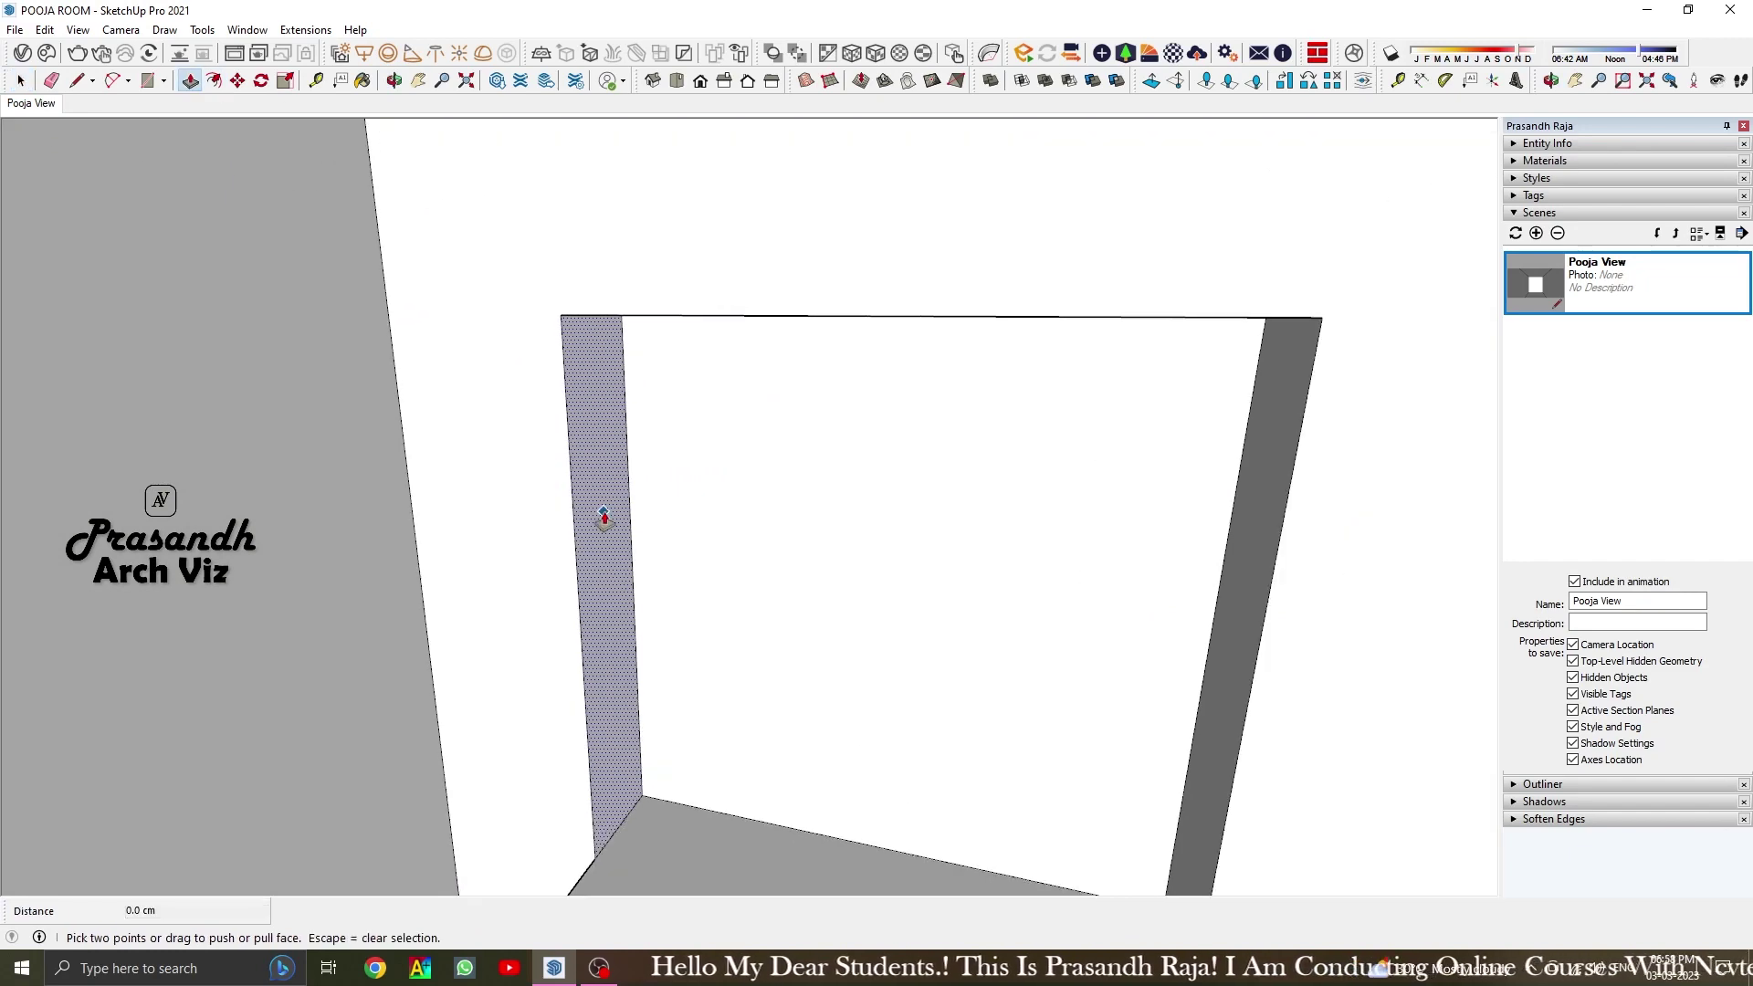
{"action": "left_click", "coordinate": [317, 81]}
{"action": "scroll", "coordinate": [614, 579], "scroll_direction": "up", "scroll_amount": 3}
{"action": "middle_click_drag", "start_coordinate": [615, 580], "coordinate": [665, 517]}
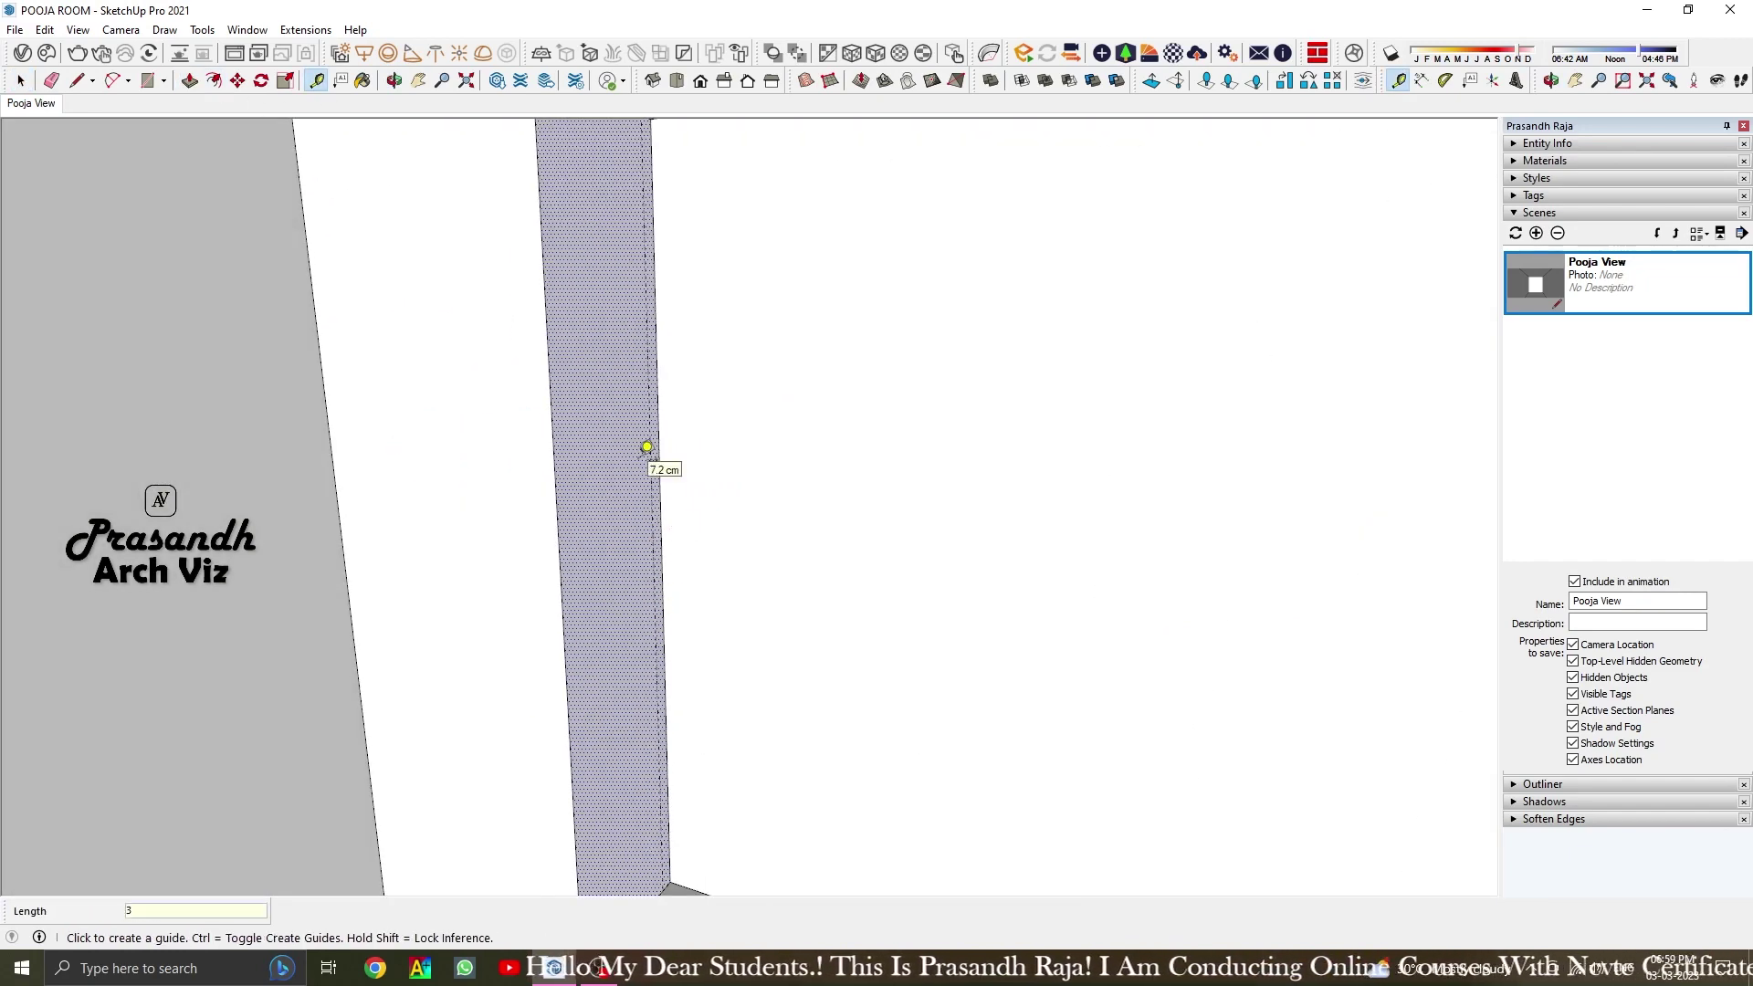
{"action": "middle_click_drag", "start_coordinate": [646, 446], "coordinate": [783, 430]}
{"action": "scroll", "coordinate": [821, 301], "scroll_direction": "up", "scroll_amount": 4}
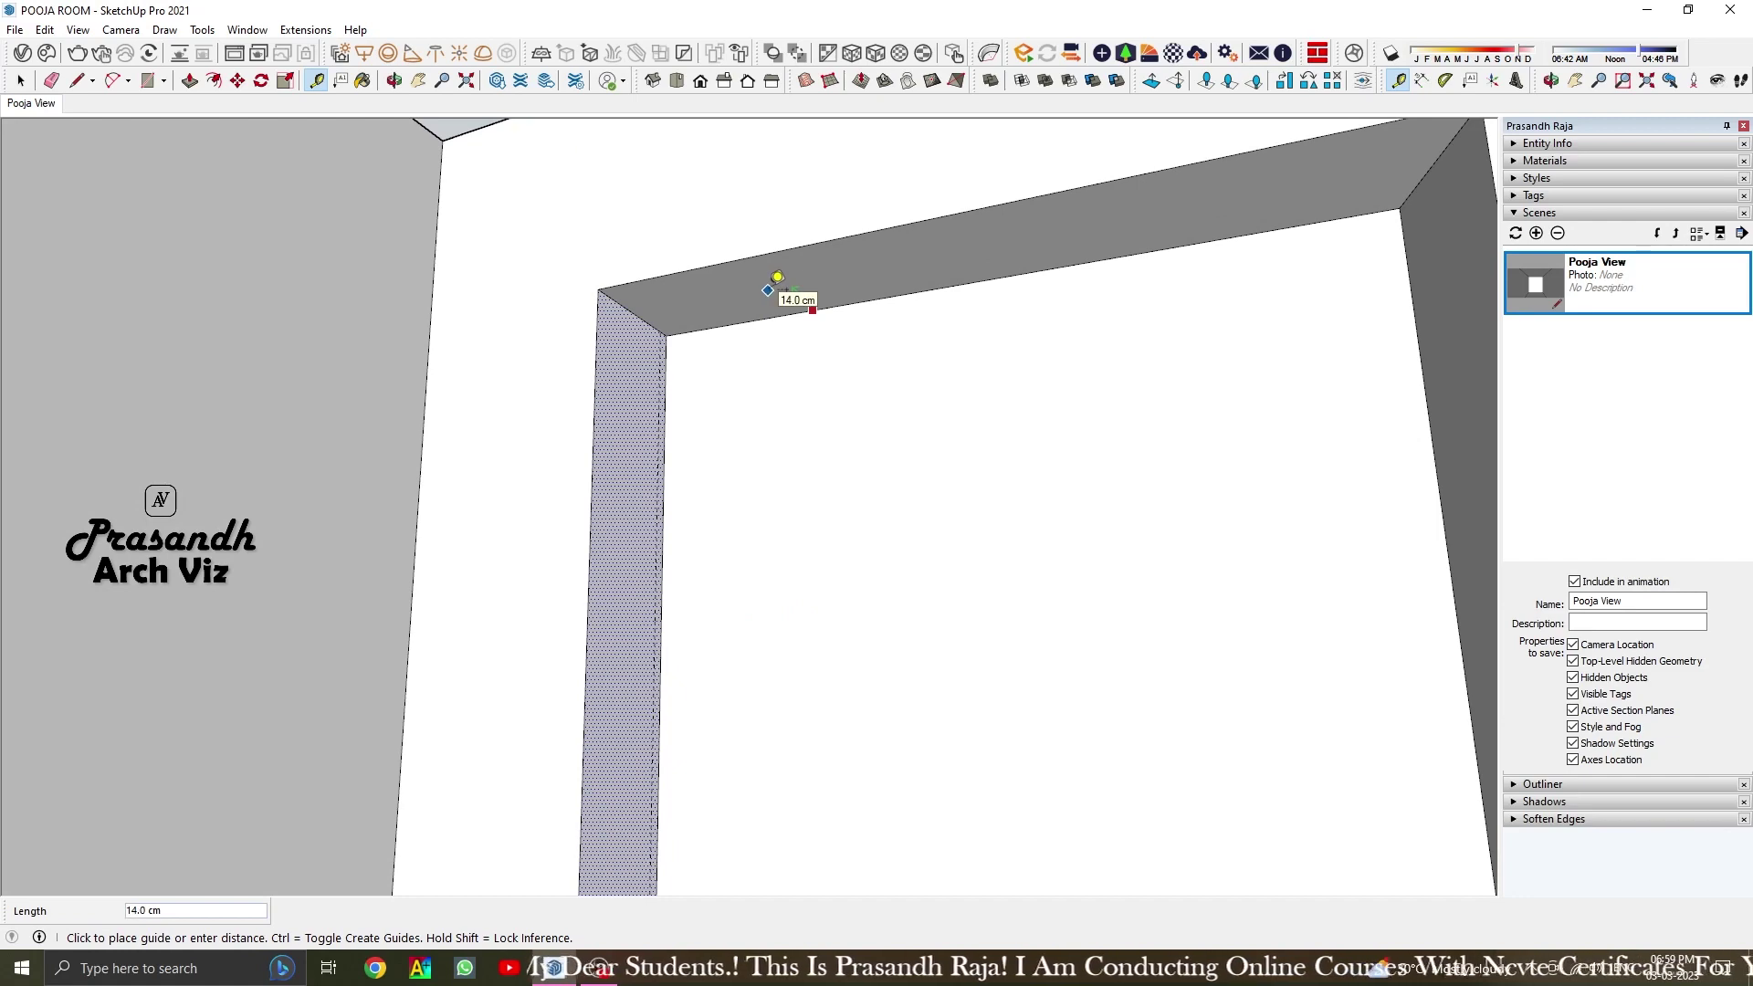
{"action": "mouse_move", "coordinate": [777, 276]}
{"action": "middle_mouse_down"}
{"action": "mouse_move", "coordinate": [1314, 522]}
{"action": "mouse_move", "coordinate": [724, 321]}
{"action": "middle_mouse_up"}
Draw thin 3 cm rectangles along the niche top and both inner sides
{"action": "key", "text": "r"}
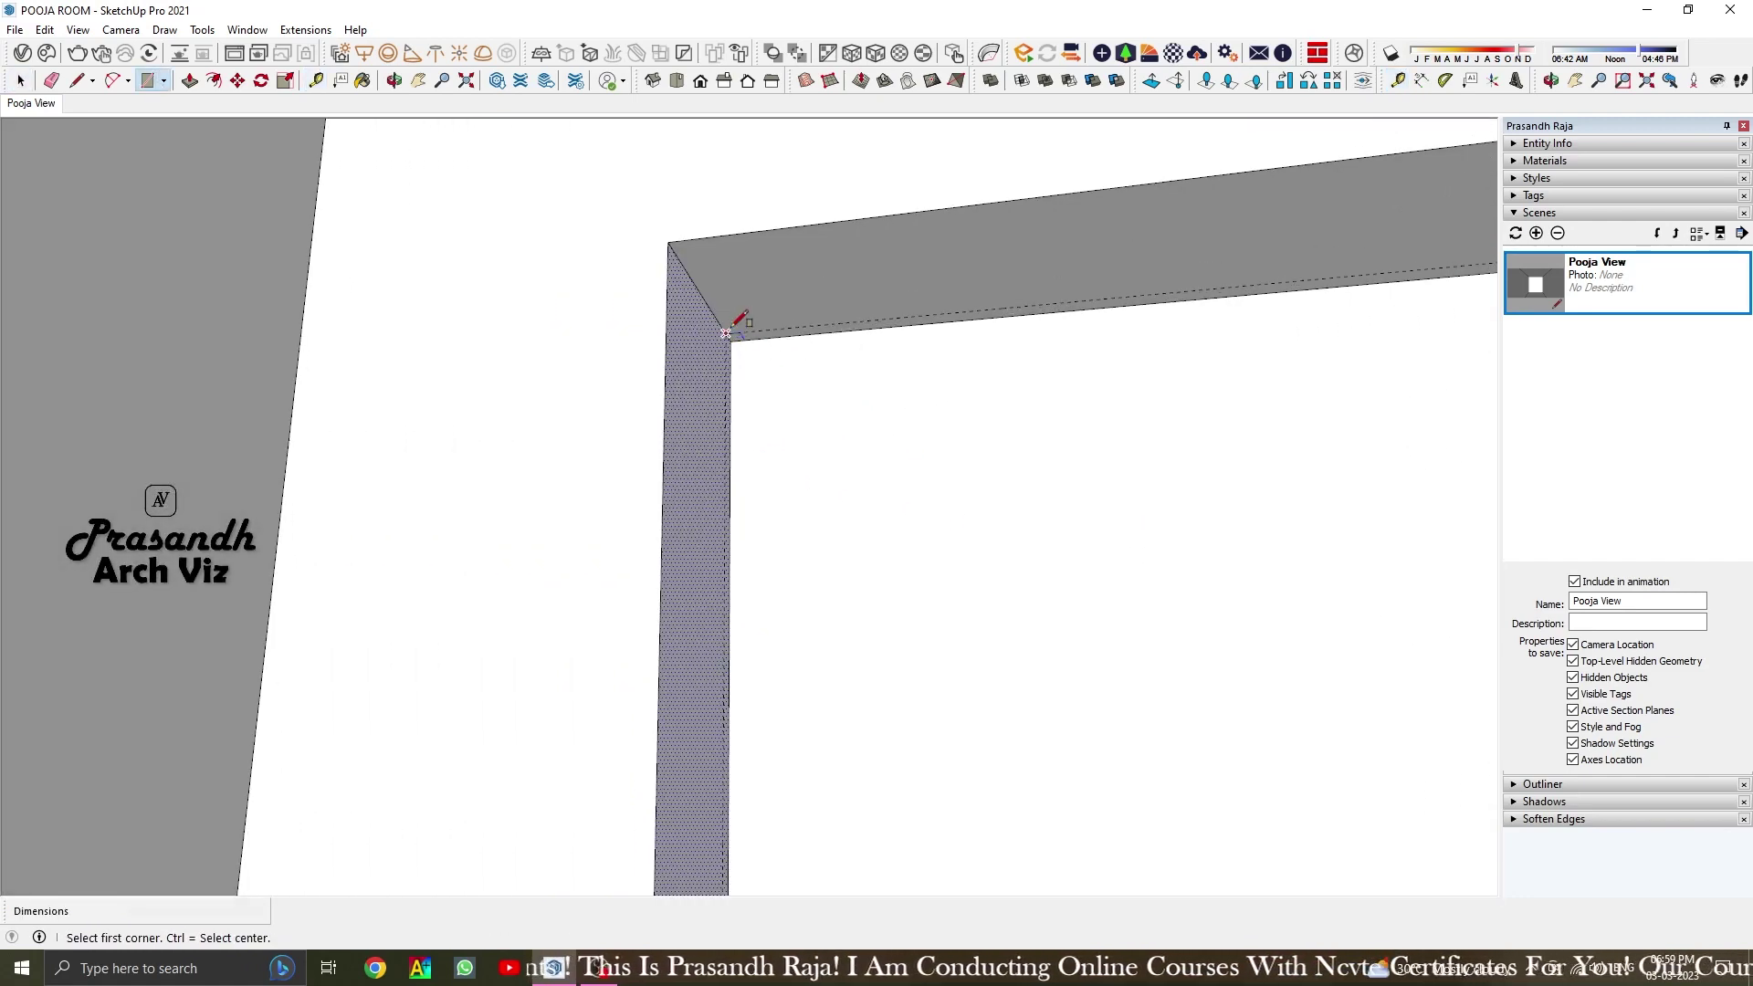
{"action": "left_click", "coordinate": [710, 346]}
{"action": "middle_click_drag", "start_coordinate": [1323, 342], "coordinate": [1407, 301]}
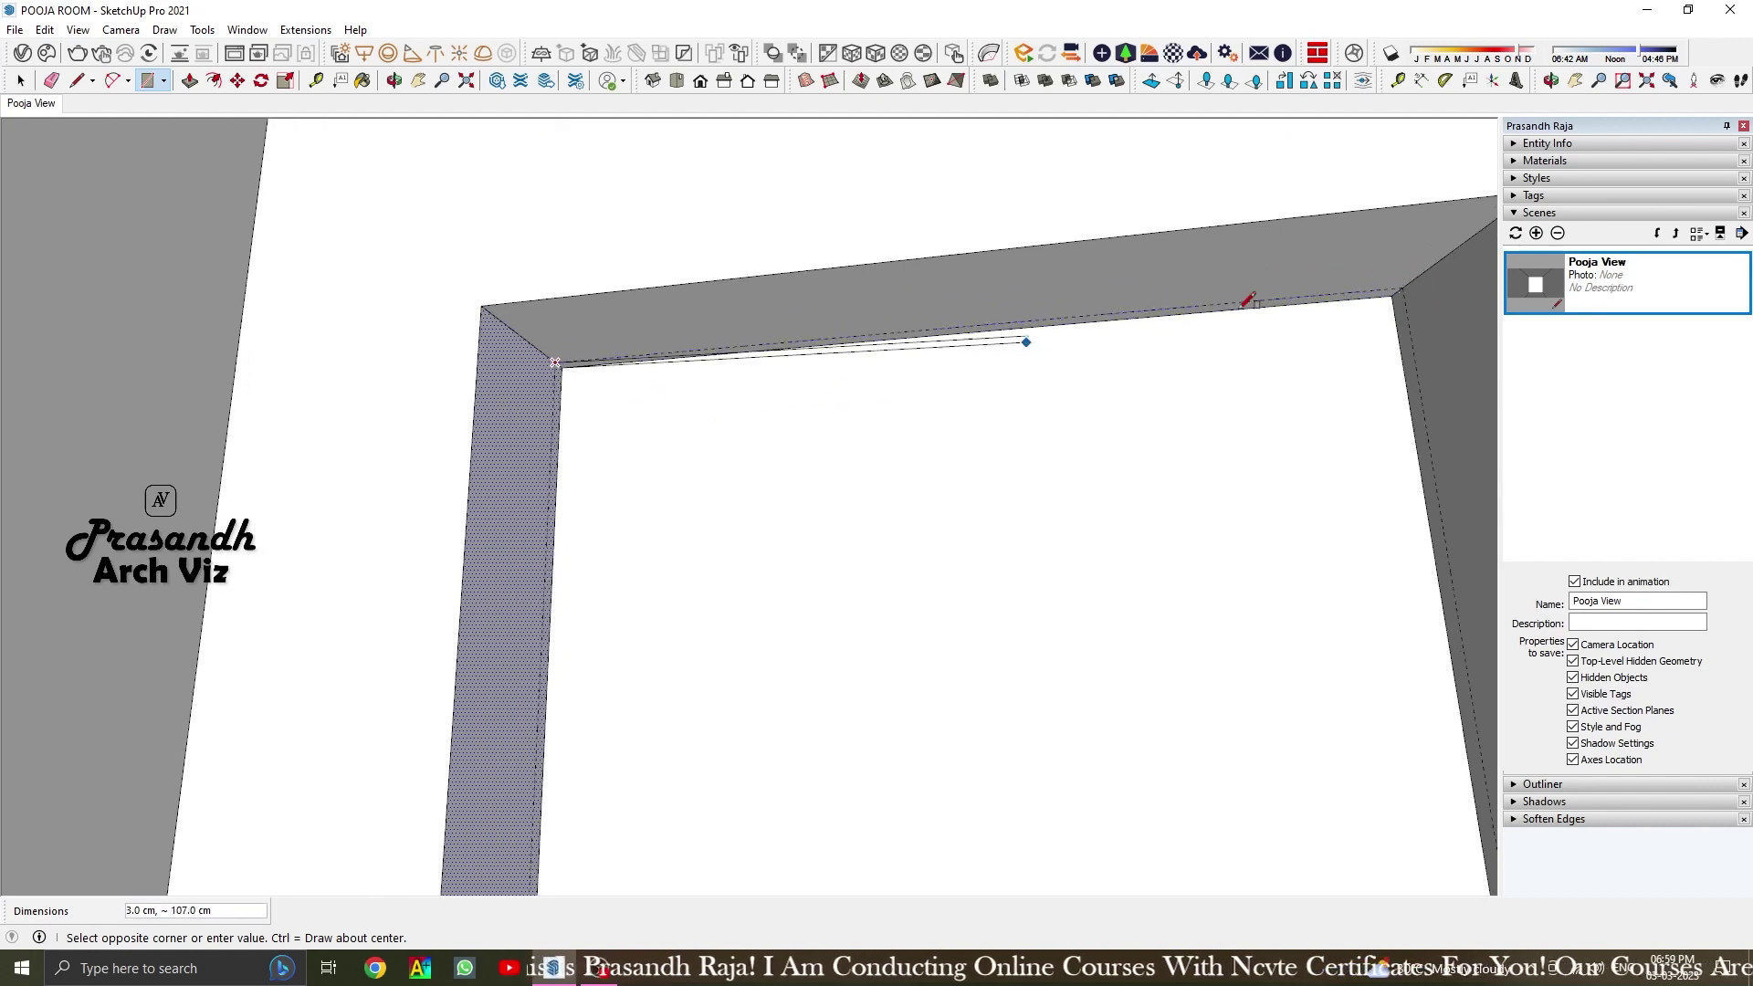
{"action": "middle_click_drag", "start_coordinate": [1248, 300], "coordinate": [1398, 276]}
{"action": "left_click", "coordinate": [1386, 296]}
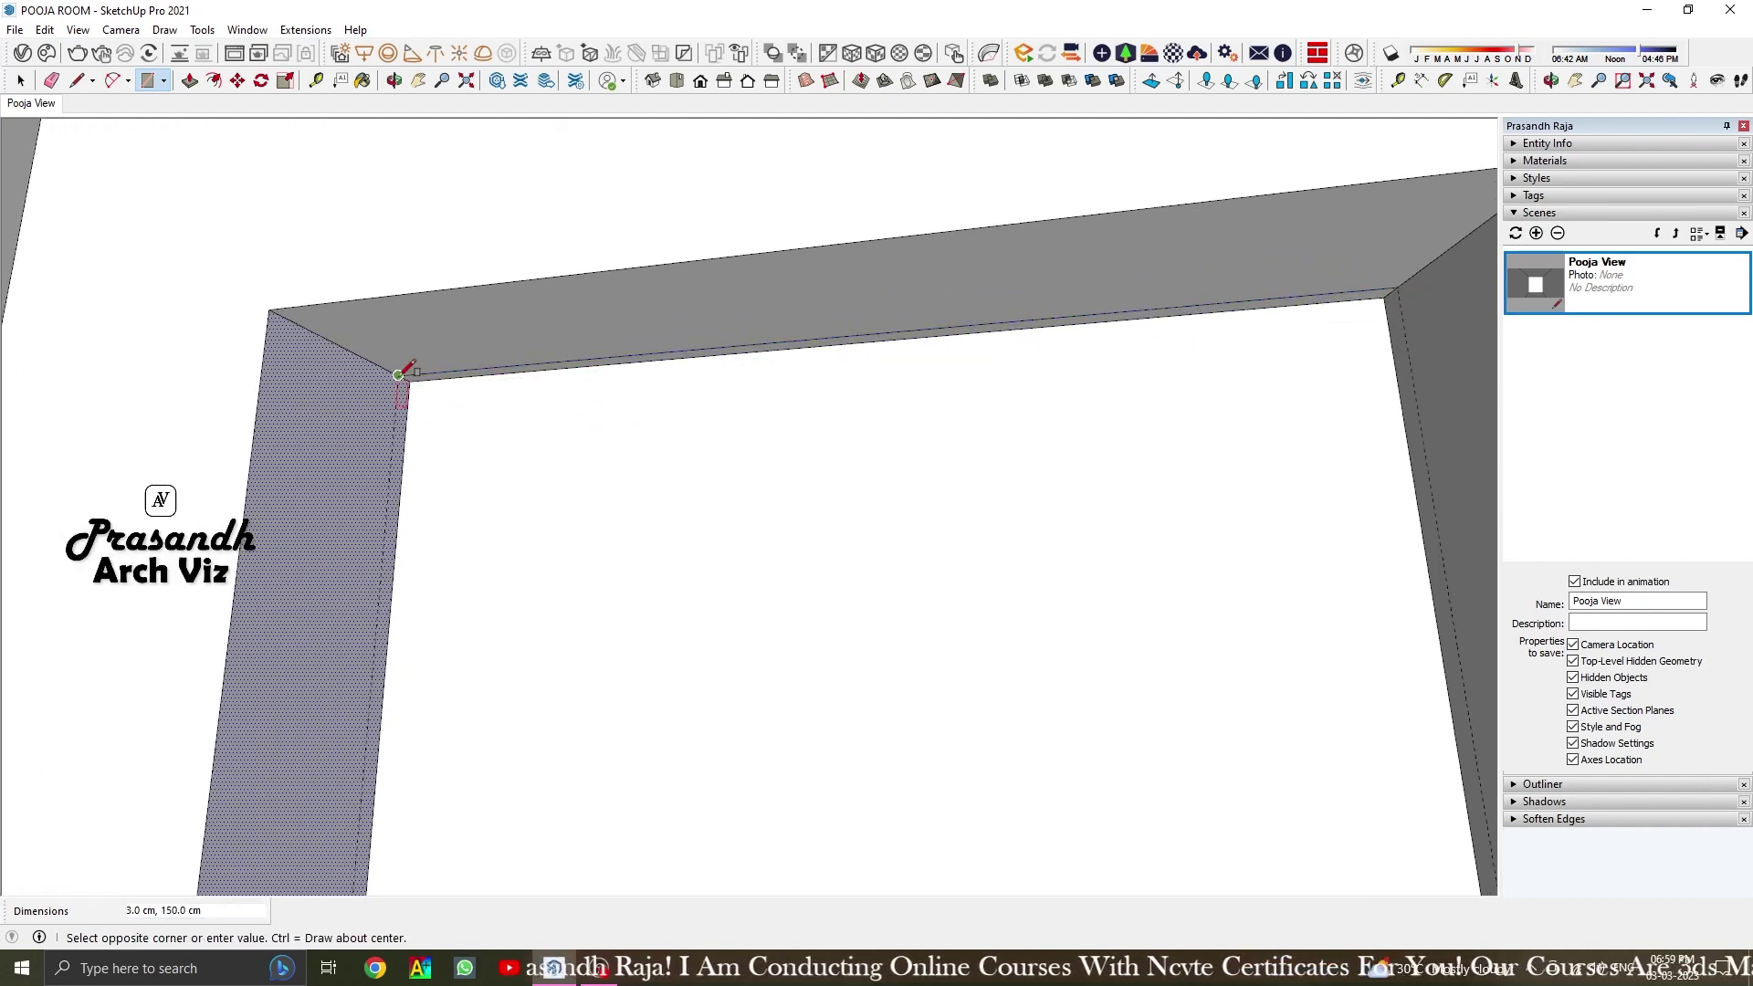
{"action": "mouse_move", "coordinate": [399, 374]}
{"action": "middle_mouse_down"}
{"action": "mouse_move", "coordinate": [392, 717]}
{"action": "mouse_move", "coordinate": [407, 783]}
{"action": "mouse_move", "coordinate": [450, 815]}
{"action": "mouse_move", "coordinate": [430, 796]}
{"action": "mouse_move", "coordinate": [1037, 782]}
{"action": "mouse_move", "coordinate": [1076, 442]}
{"action": "mouse_move", "coordinate": [1048, 363]}
{"action": "mouse_move", "coordinate": [991, 419]}
{"action": "mouse_move", "coordinate": [285, 216]}
{"action": "middle_mouse_up"}
{"action": "left_click", "coordinate": [430, 796]}
{"action": "left_click", "coordinate": [1038, 783]}
{"action": "left_click", "coordinate": [1010, 344]}
{"action": "key", "text": "space"}
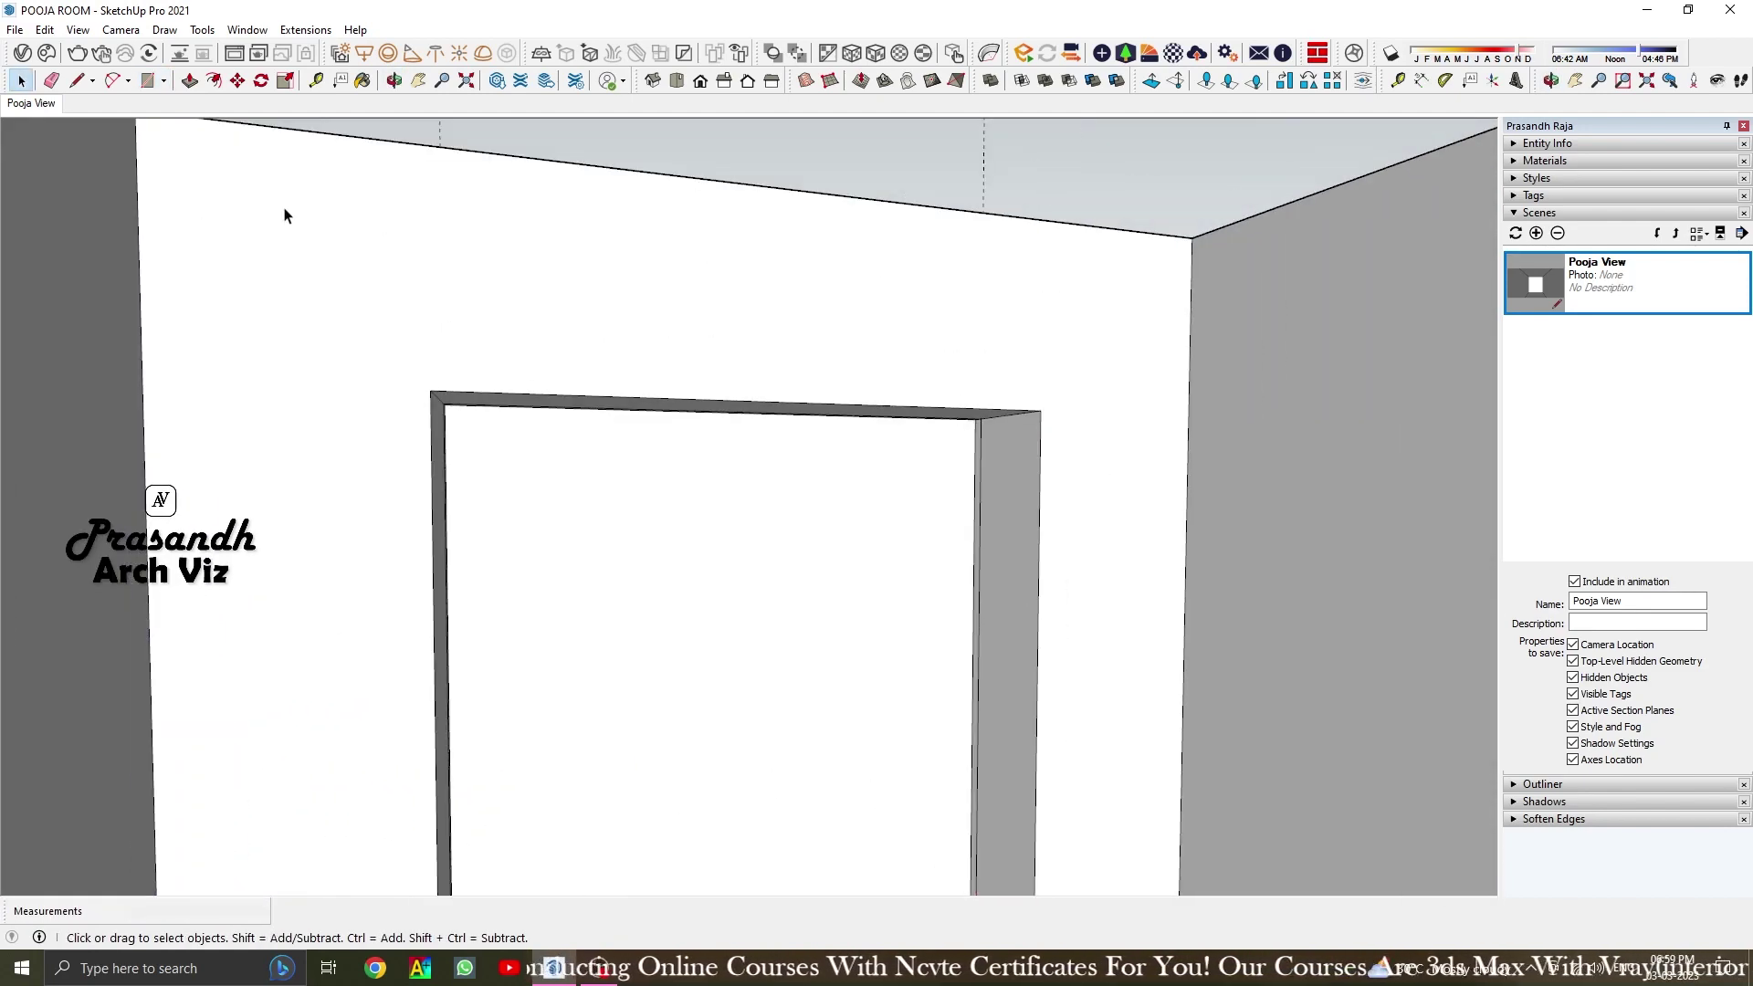
Delete all guide lines and start pushing one of the thin niche strips
{"action": "left_click", "coordinate": [45, 29]}
{"action": "left_click", "coordinate": [82, 198]}
{"action": "mouse_move", "coordinate": [931, 204]}
{"action": "middle_mouse_down"}
{"action": "mouse_move", "coordinate": [512, 556]}
{"action": "mouse_move", "coordinate": [585, 553]}
{"action": "middle_mouse_up"}
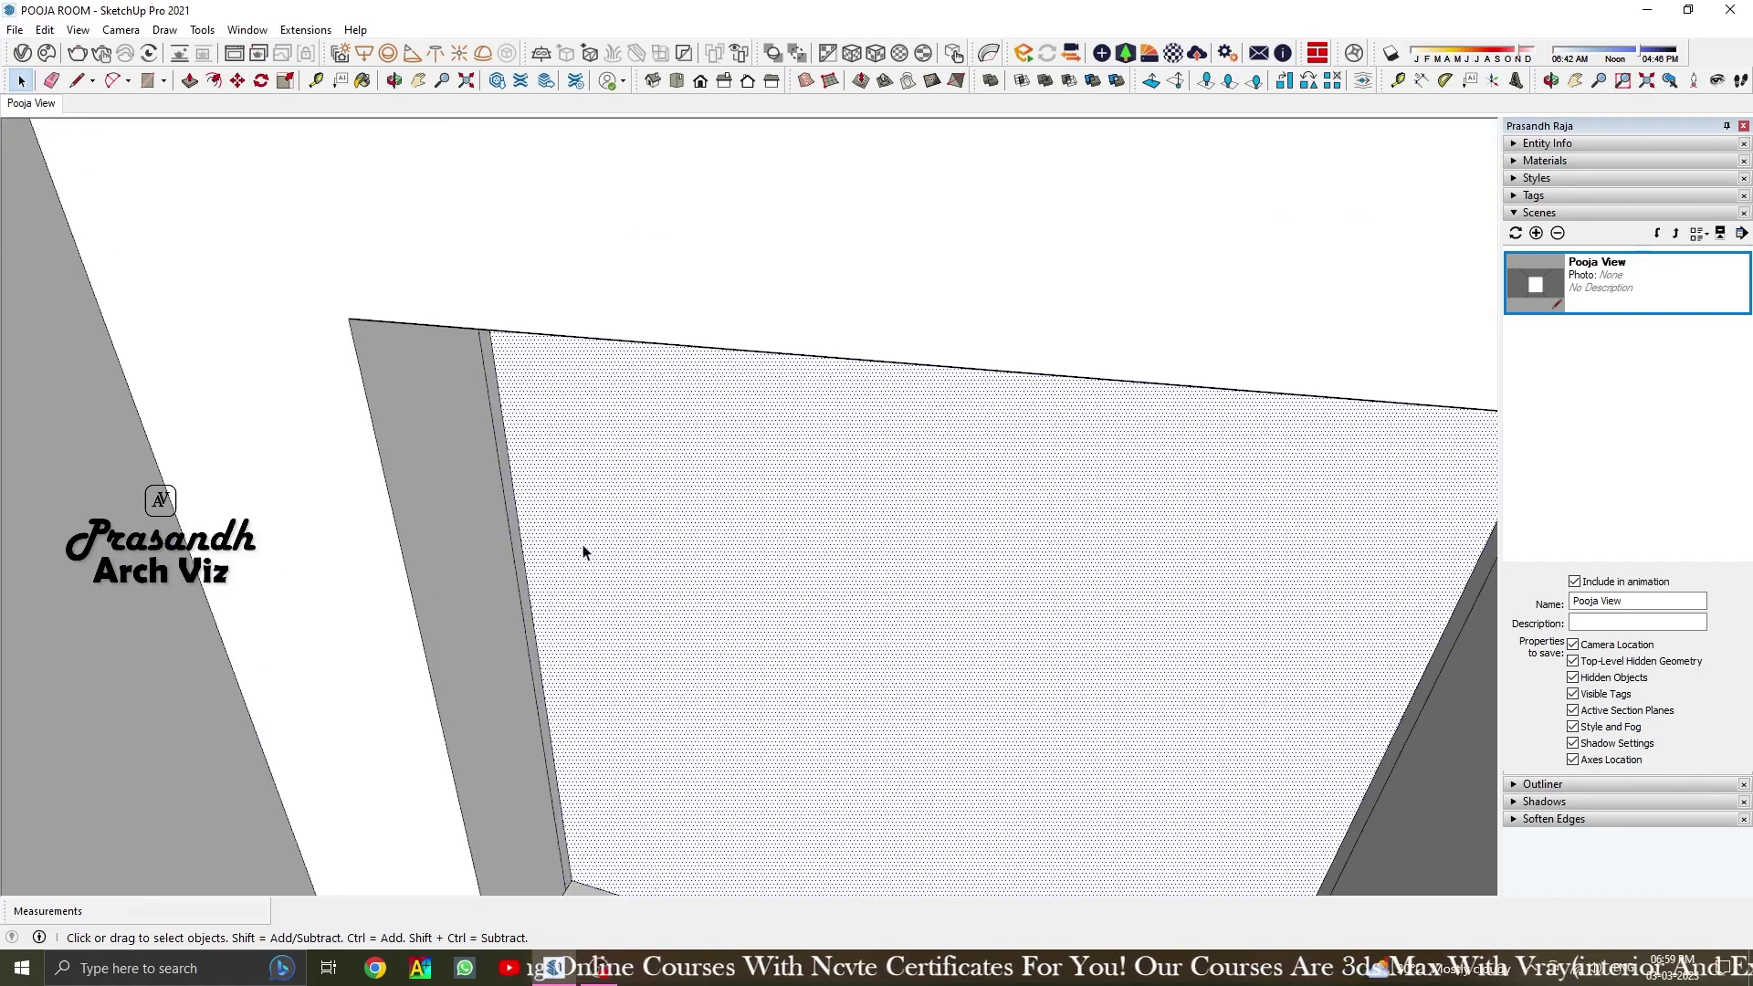
{"action": "left_click", "coordinate": [189, 82]}
{"action": "scroll", "coordinate": [518, 516], "scroll_direction": "up", "scroll_amount": 3}
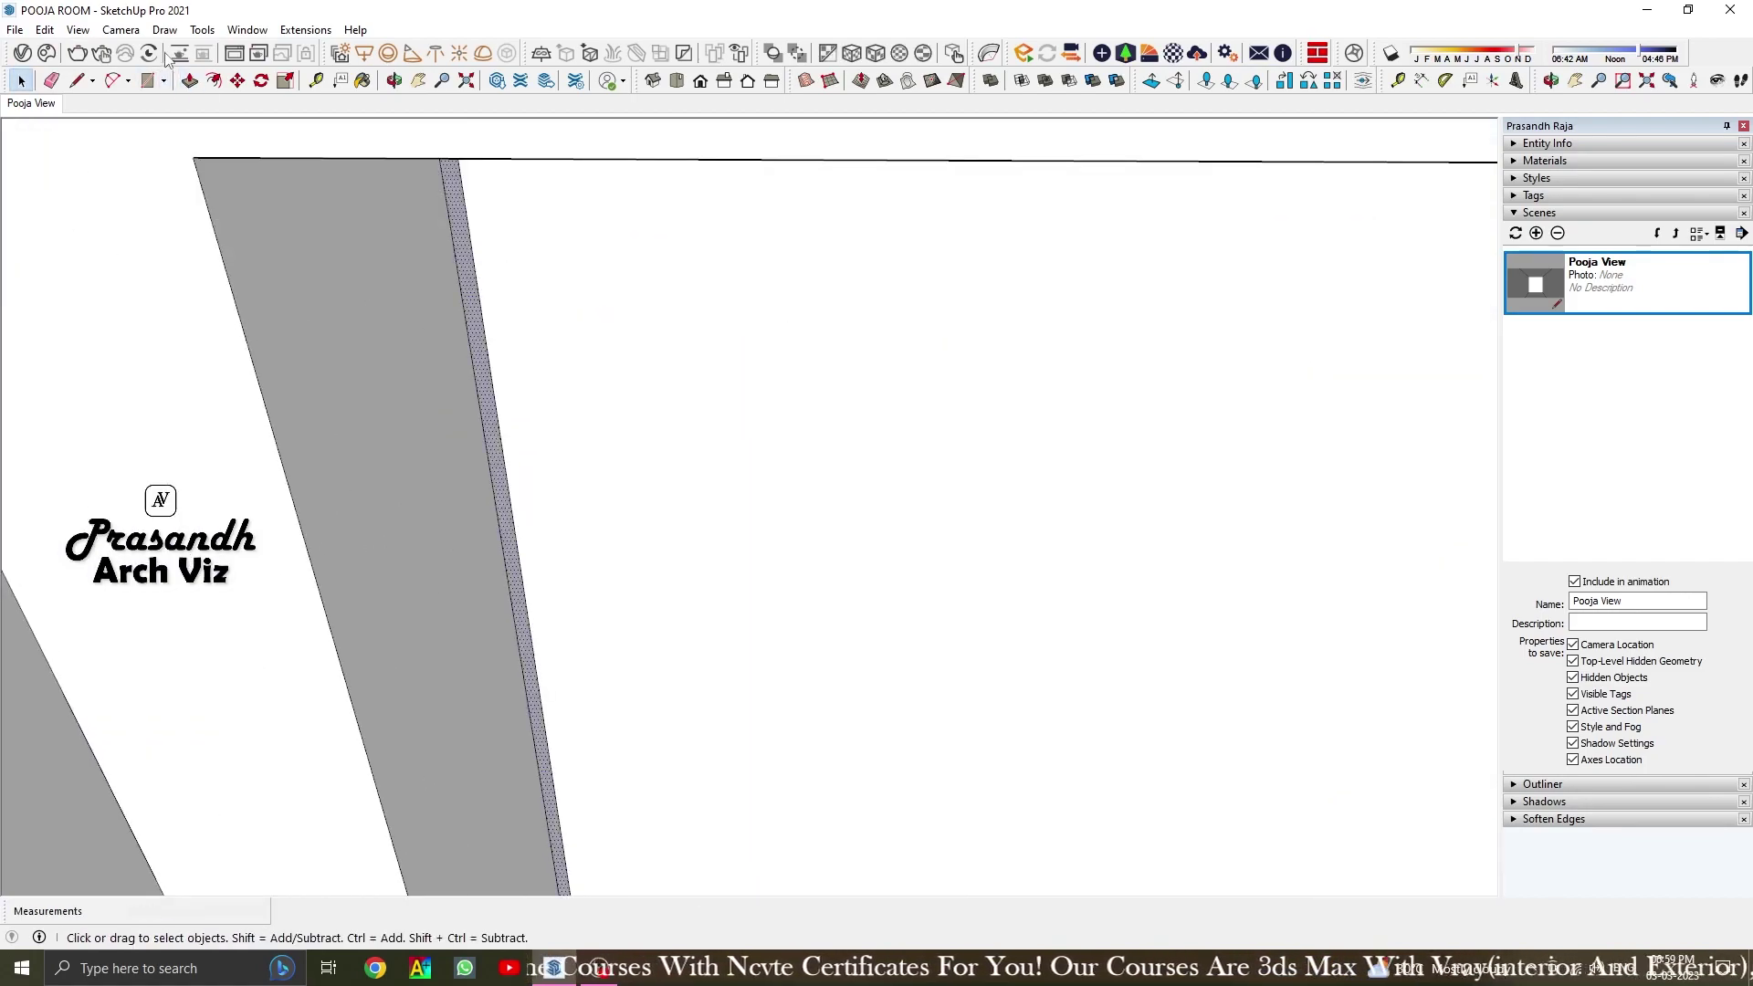
{"action": "left_click", "coordinate": [189, 81]}
{"action": "scroll", "coordinate": [490, 469], "scroll_direction": "up", "scroll_amount": 3}
{"action": "left_click", "coordinate": [493, 470]}
Push the thin wall-top face, return to Pooja View, and start a ceiling-corner guide
{"action": "mouse_move", "coordinate": [493, 469]}
{"action": "middle_mouse_down"}
{"action": "mouse_move", "coordinate": [382, 539]}
{"action": "mouse_move", "coordinate": [431, 673]}
{"action": "mouse_move", "coordinate": [653, 286]}
{"action": "mouse_move", "coordinate": [681, 443]}
{"action": "mouse_move", "coordinate": [1239, 671]}
{"action": "mouse_move", "coordinate": [1056, 693]}
{"action": "middle_mouse_up"}
{"action": "left_click", "coordinate": [685, 424]}
{"action": "left_click", "coordinate": [21, 80]}
{"action": "left_click", "coordinate": [30, 103]}
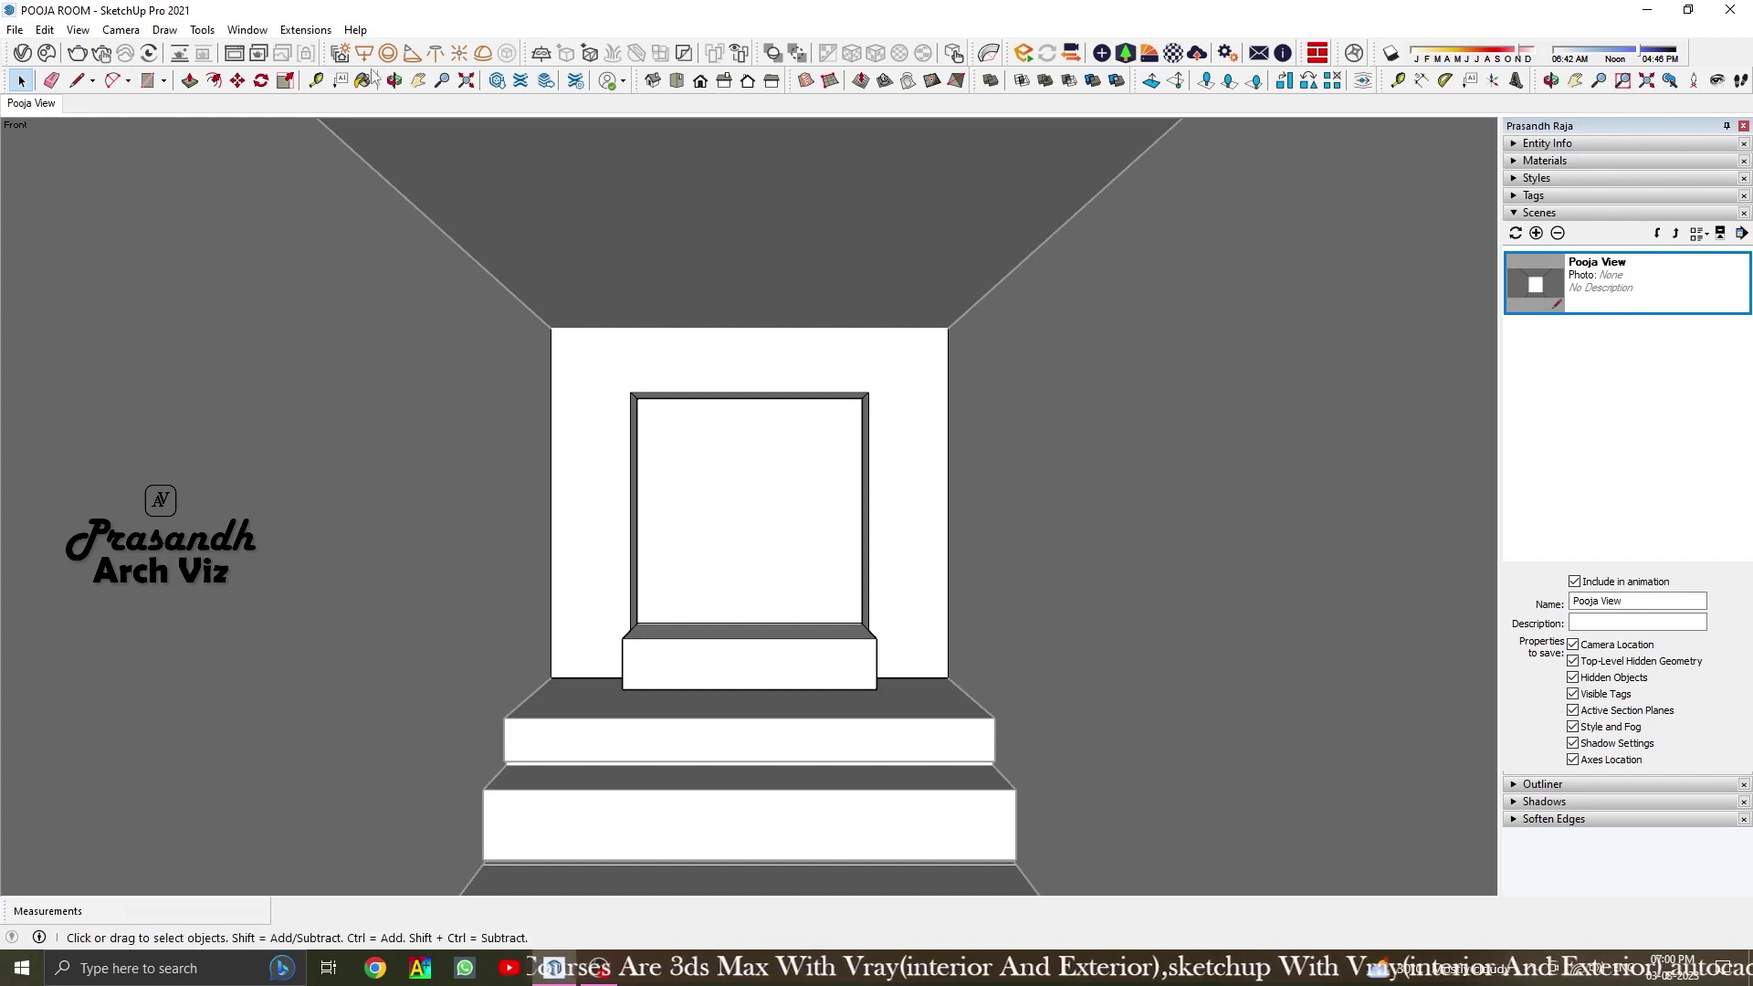
{"action": "left_click", "coordinate": [343, 142]}
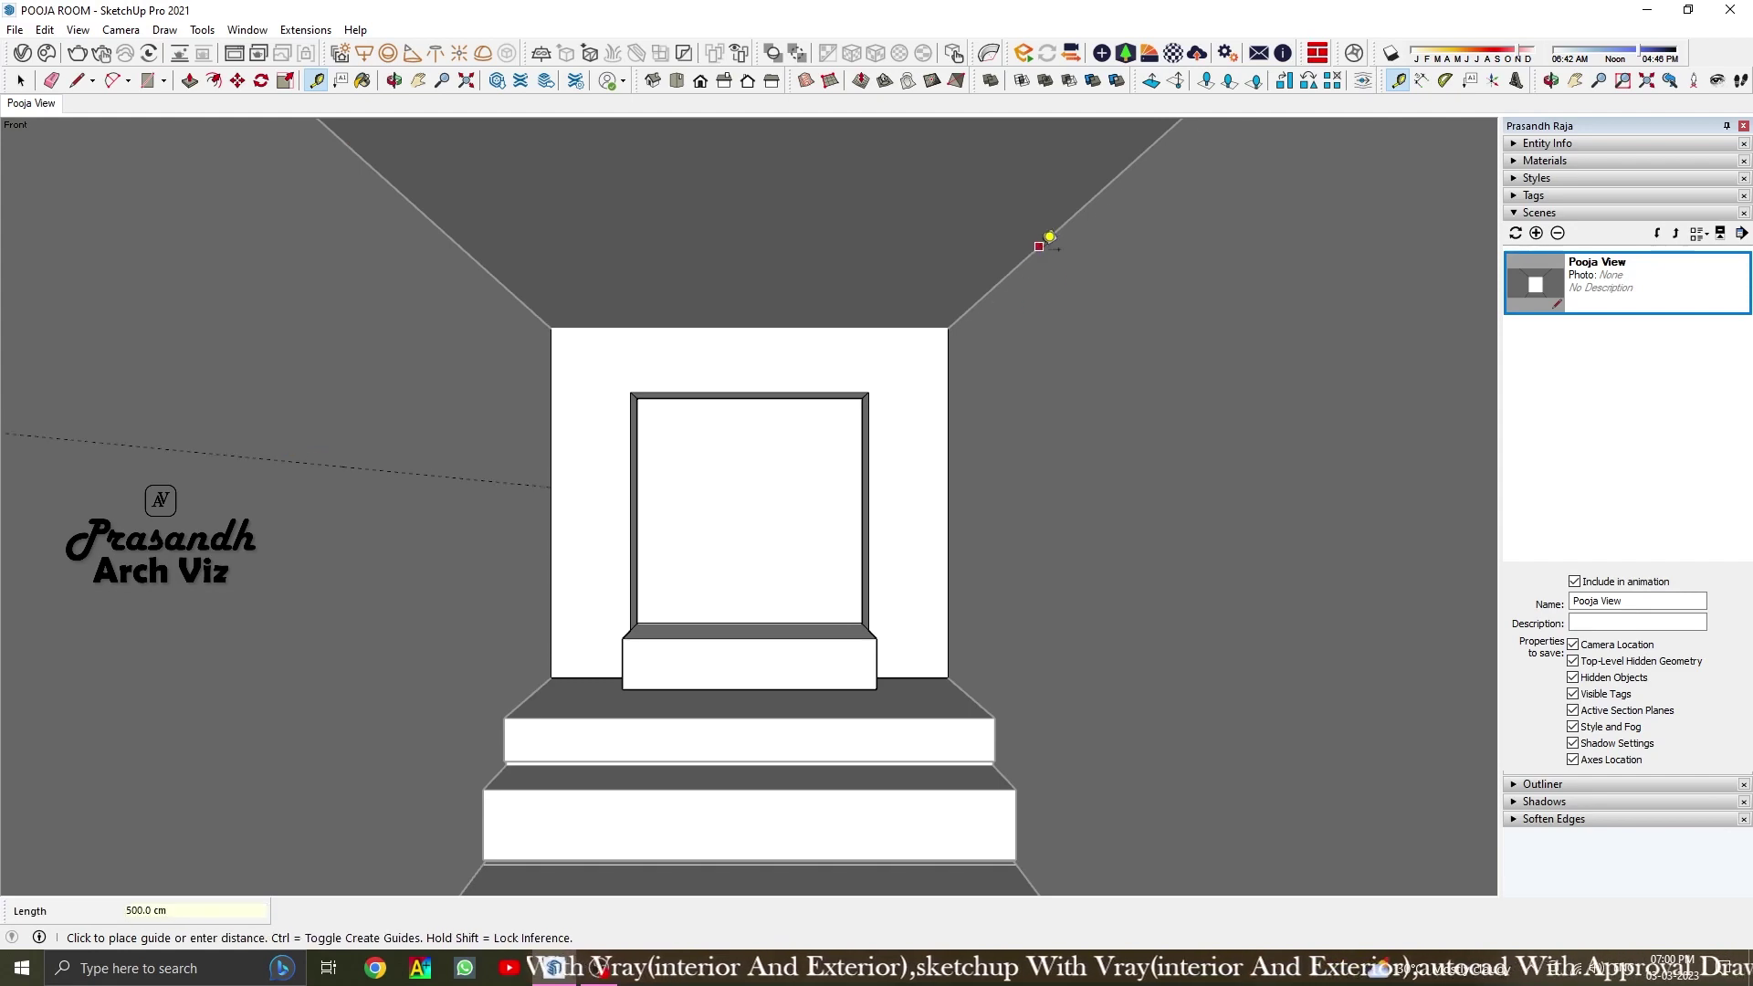
Hide the ceiling and orbit to view the room from outside
{"action": "key", "text": "space"}
{"action": "right_click", "coordinate": [660, 282]}
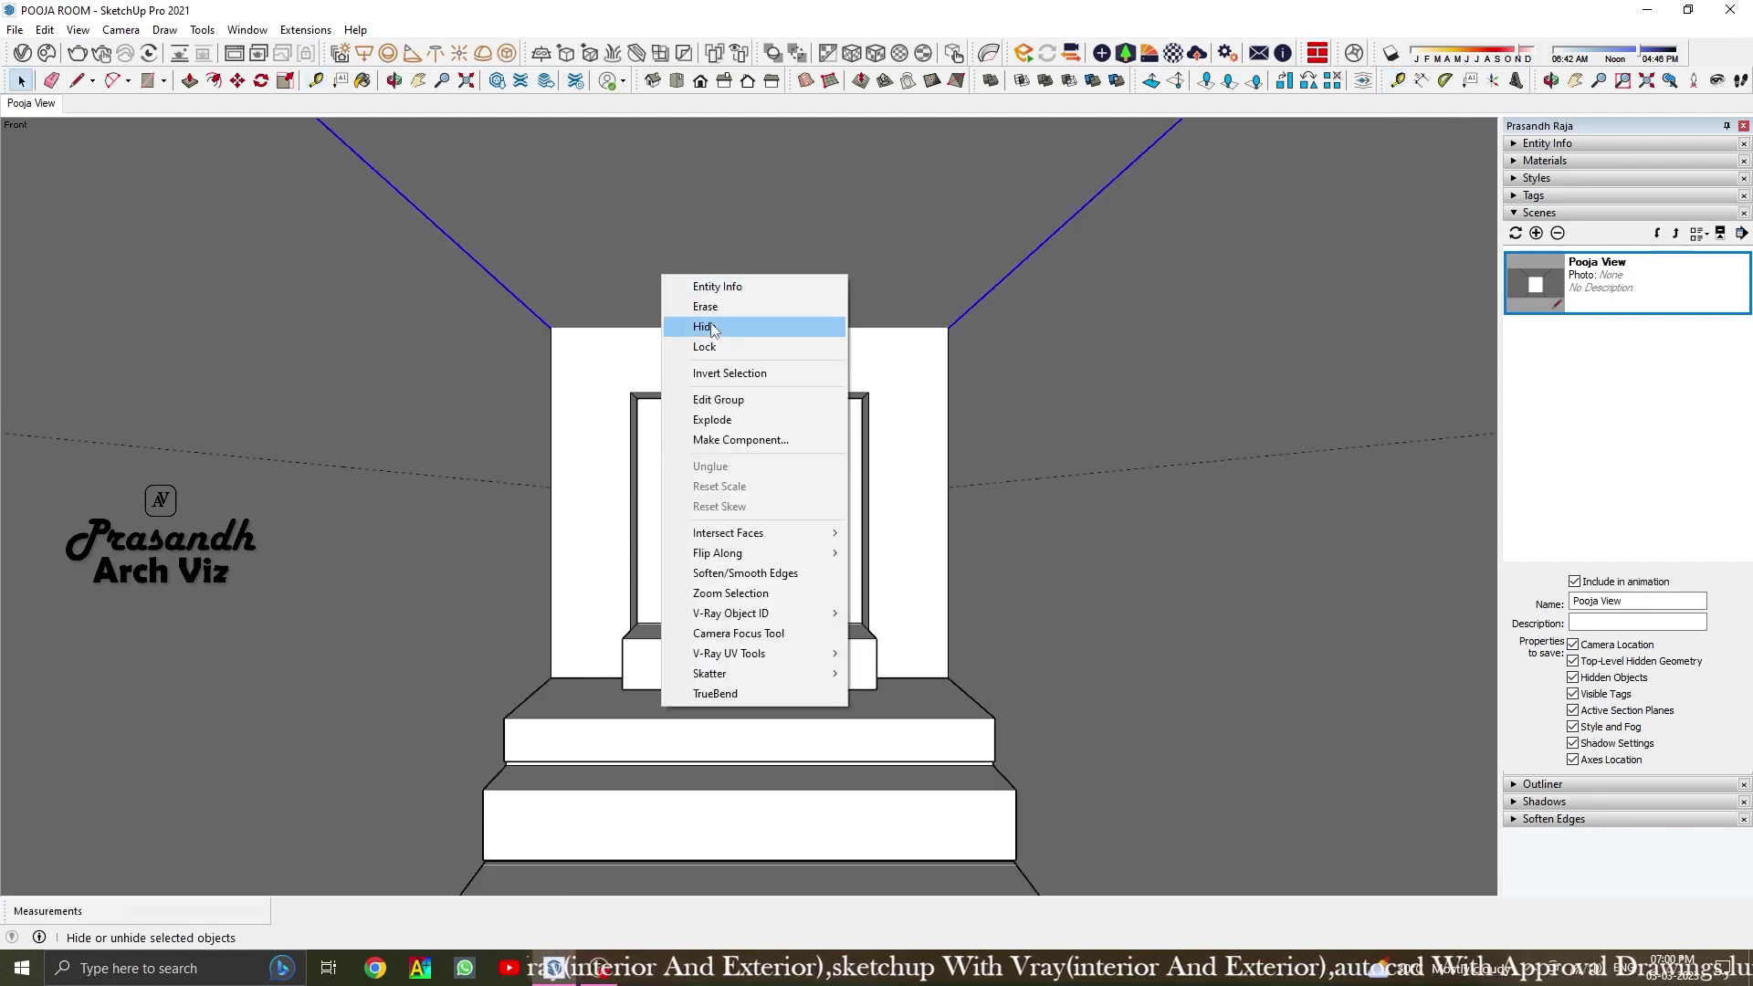
{"action": "left_click", "coordinate": [721, 325]}
{"action": "mouse_move", "coordinate": [721, 325]}
{"action": "middle_mouse_down"}
{"action": "mouse_move", "coordinate": [786, 259]}
{"action": "mouse_move", "coordinate": [955, 375]}
{"action": "mouse_move", "coordinate": [342, 358]}
{"action": "middle_mouse_up"}
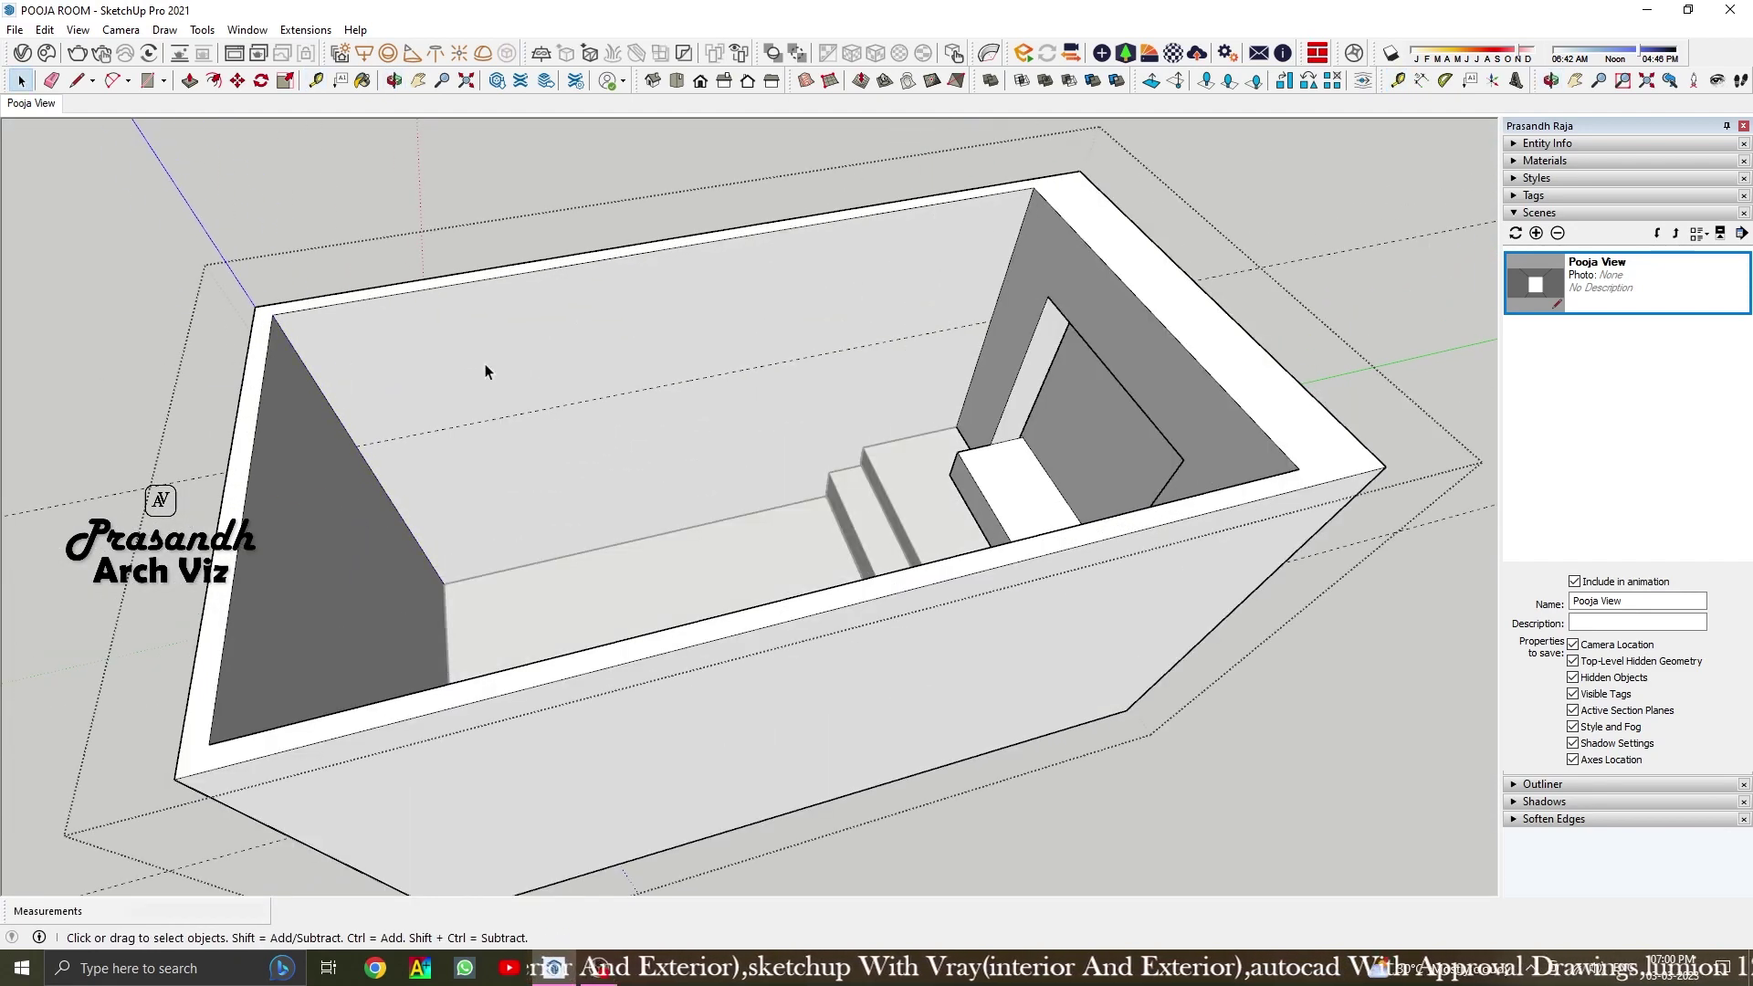
Draw a rectangle over the room top and delete its face
{"action": "key", "text": "r"}
{"action": "left_click", "coordinate": [356, 445]}
{"action": "left_click", "coordinate": [822, 274]}
{"action": "key", "text": "space"}
{"action": "left_click", "coordinate": [513, 422]}
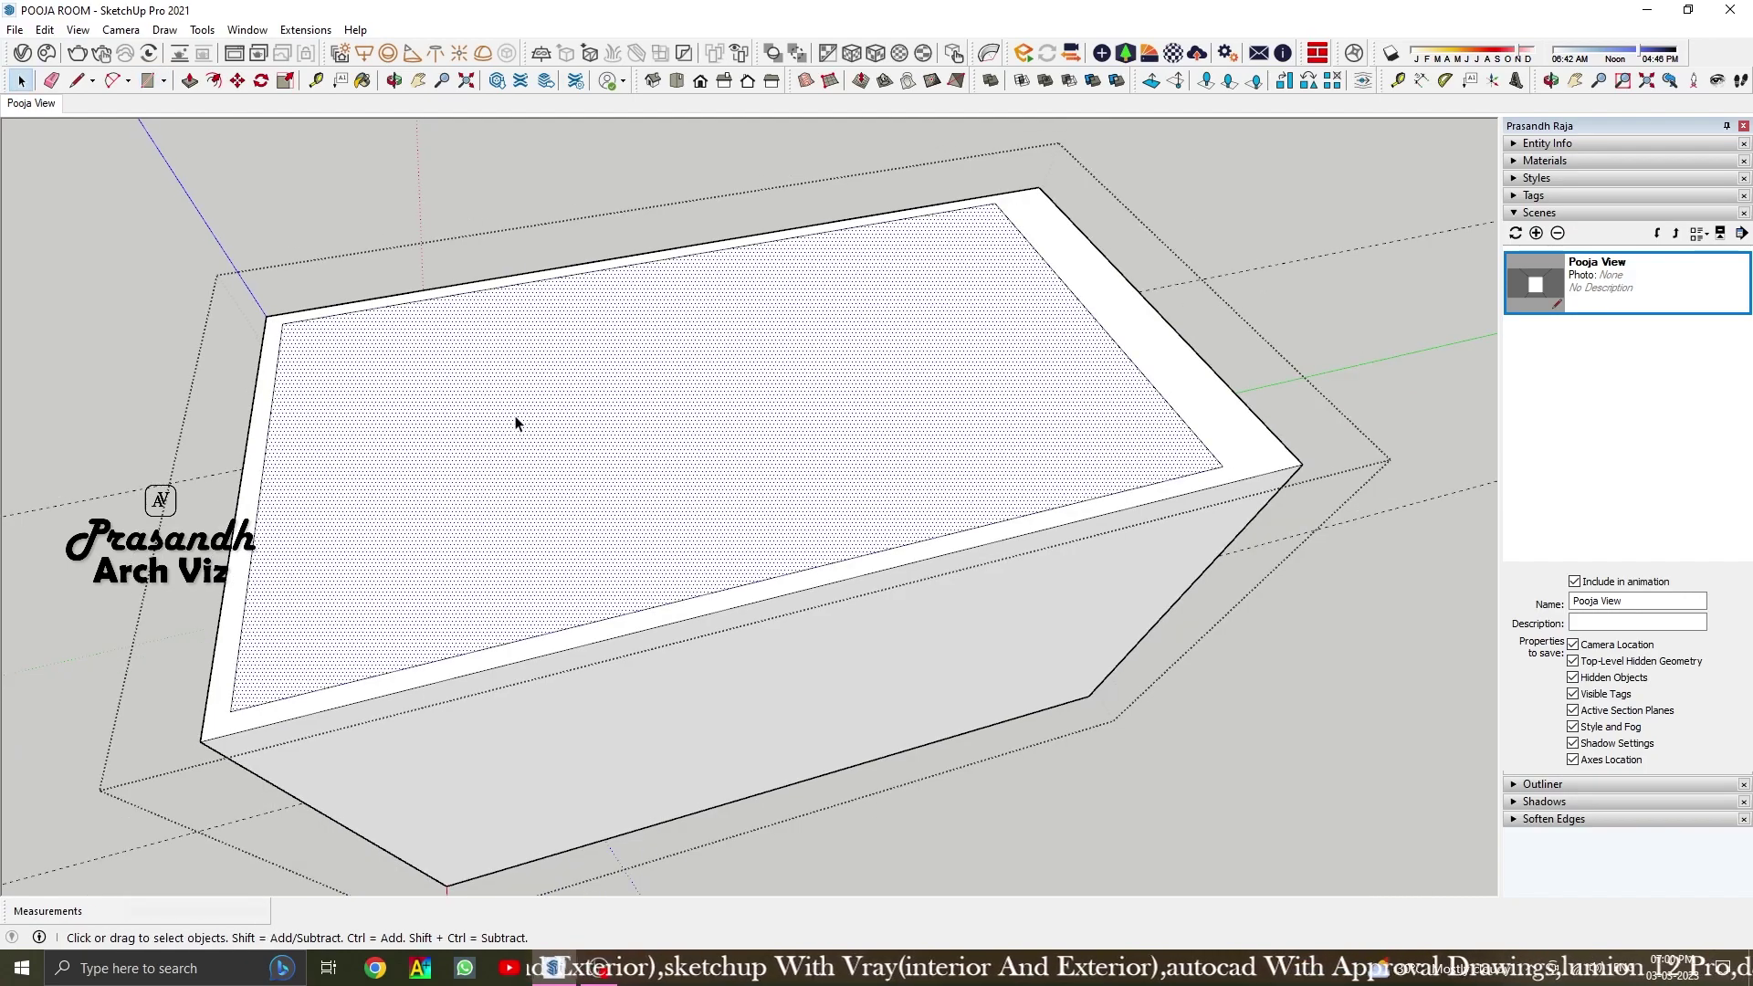
{"action": "key", "text": "Delete"}
{"action": "mouse_move", "coordinate": [513, 422]}
{"action": "middle_mouse_down"}
{"action": "mouse_move", "coordinate": [1163, 345]}
{"action": "mouse_move", "coordinate": [645, 365]}
{"action": "mouse_move", "coordinate": [1076, 395]}
{"action": "mouse_move", "coordinate": [743, 364]}
{"action": "mouse_move", "coordinate": [1238, 353]}
{"action": "mouse_move", "coordinate": [854, 297]}
{"action": "middle_mouse_up"}
Draw a second rectangle across the room top, delete it, and look down inside
{"action": "left_click", "coordinate": [157, 86]}
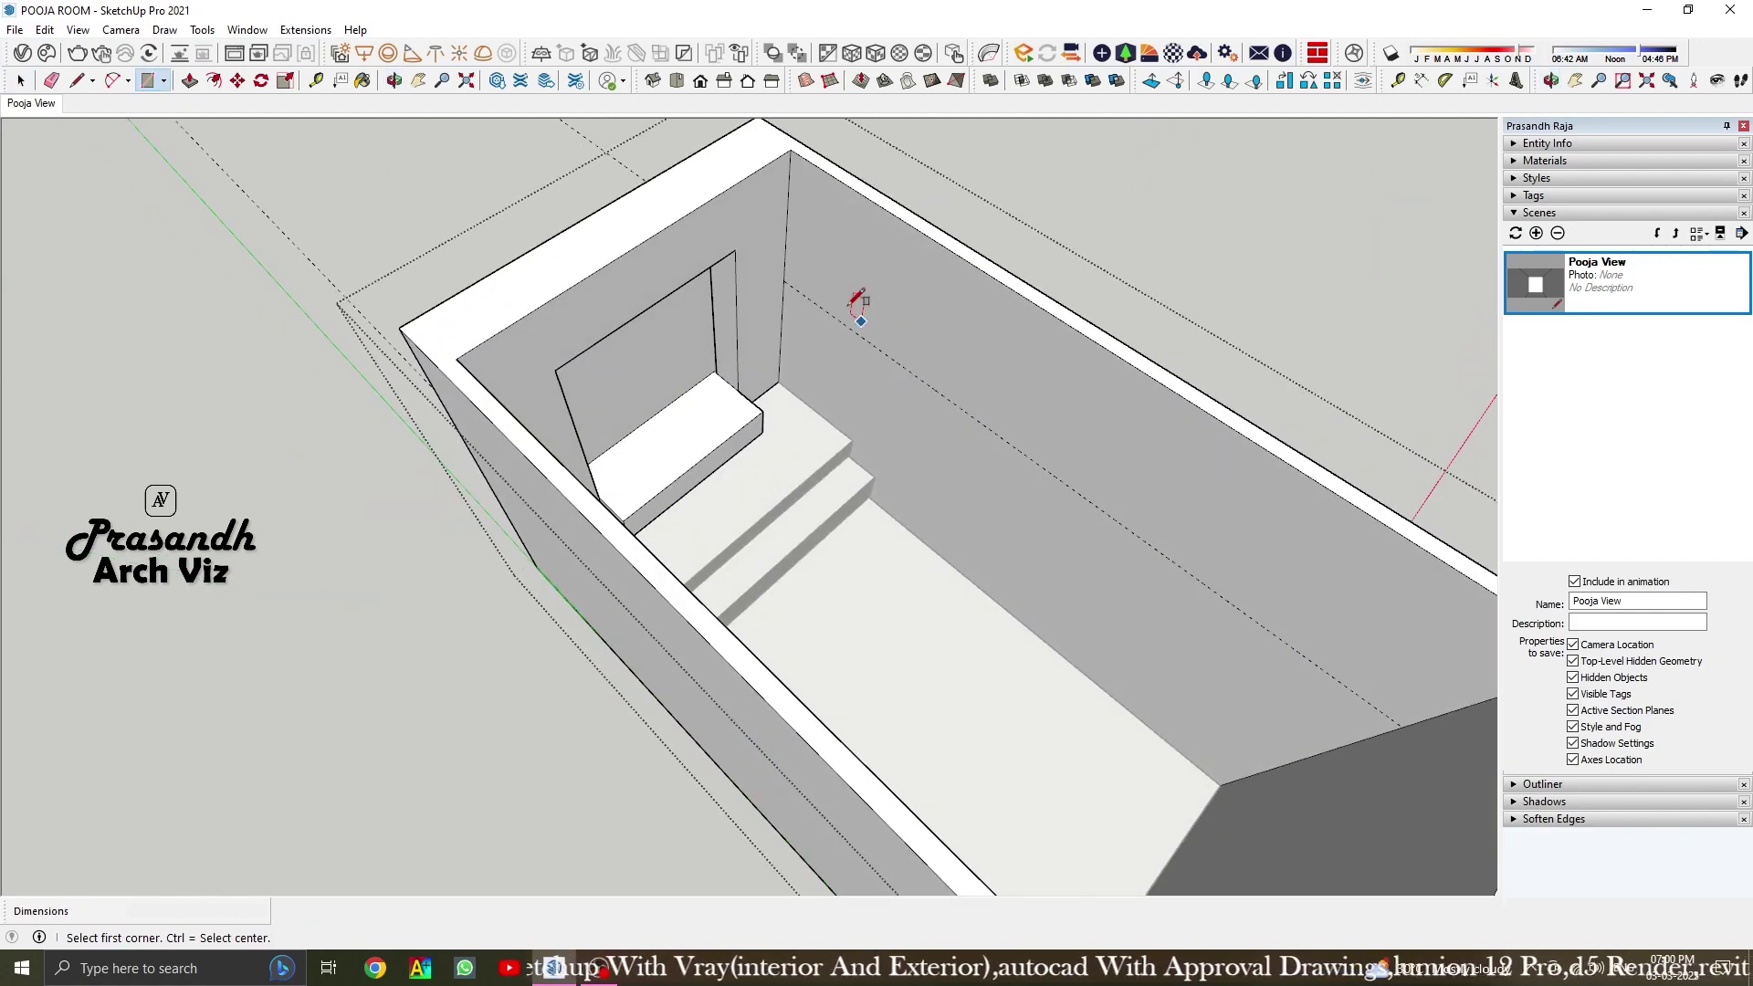
{"action": "scroll", "coordinate": [783, 266], "scroll_direction": "up", "scroll_amount": 2}
{"action": "left_click", "coordinate": [775, 281]}
{"action": "left_click", "coordinate": [1486, 604]}
{"action": "key", "text": "space"}
{"action": "left_click", "coordinate": [1272, 541]}
{"action": "key", "text": "Delete"}
{"action": "mouse_move", "coordinate": [1273, 540]}
{"action": "middle_mouse_down"}
{"action": "mouse_move", "coordinate": [580, 521]}
{"action": "mouse_move", "coordinate": [783, 313]}
{"action": "middle_mouse_up"}
{"action": "left_click", "coordinate": [315, 80]}
{"action": "scroll", "coordinate": [657, 168], "scroll_direction": "up", "scroll_amount": 2}
Trace an inset edge along the wall tops to the corner
{"action": "scroll", "coordinate": [607, 168], "scroll_direction": "up", "scroll_amount": 1}
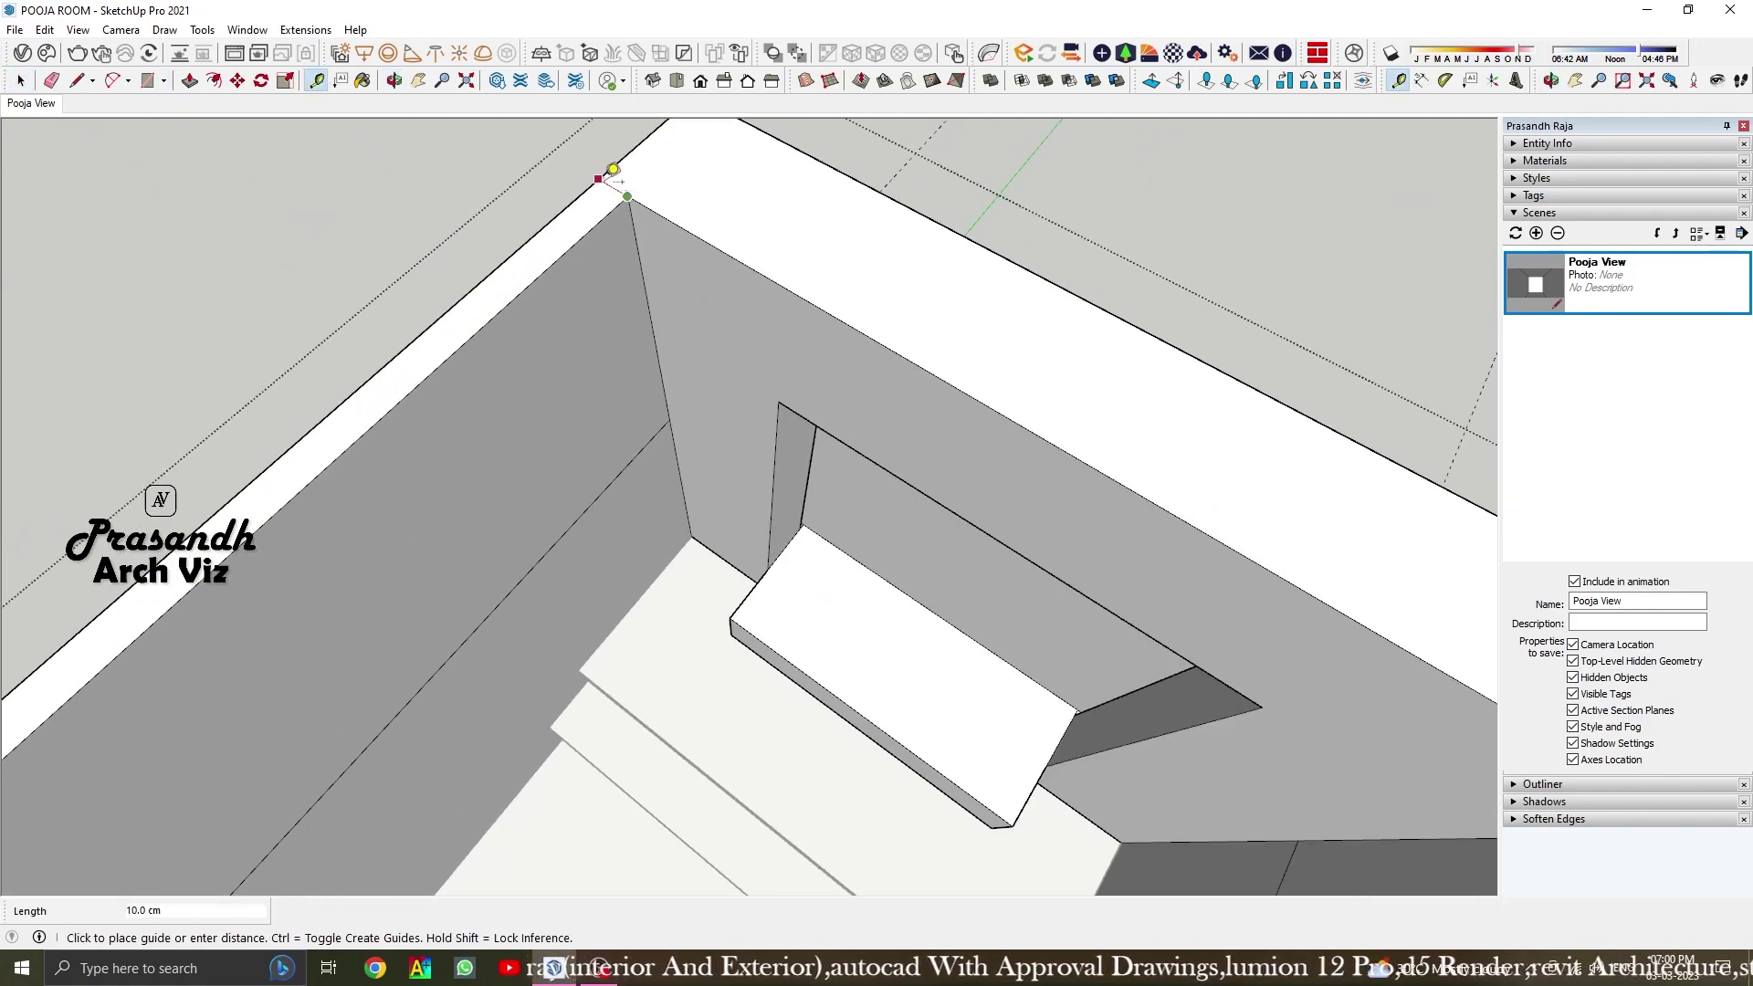
{"action": "left_click", "coordinate": [77, 81]}
{"action": "scroll", "coordinate": [575, 256], "scroll_direction": "down", "scroll_amount": 1}
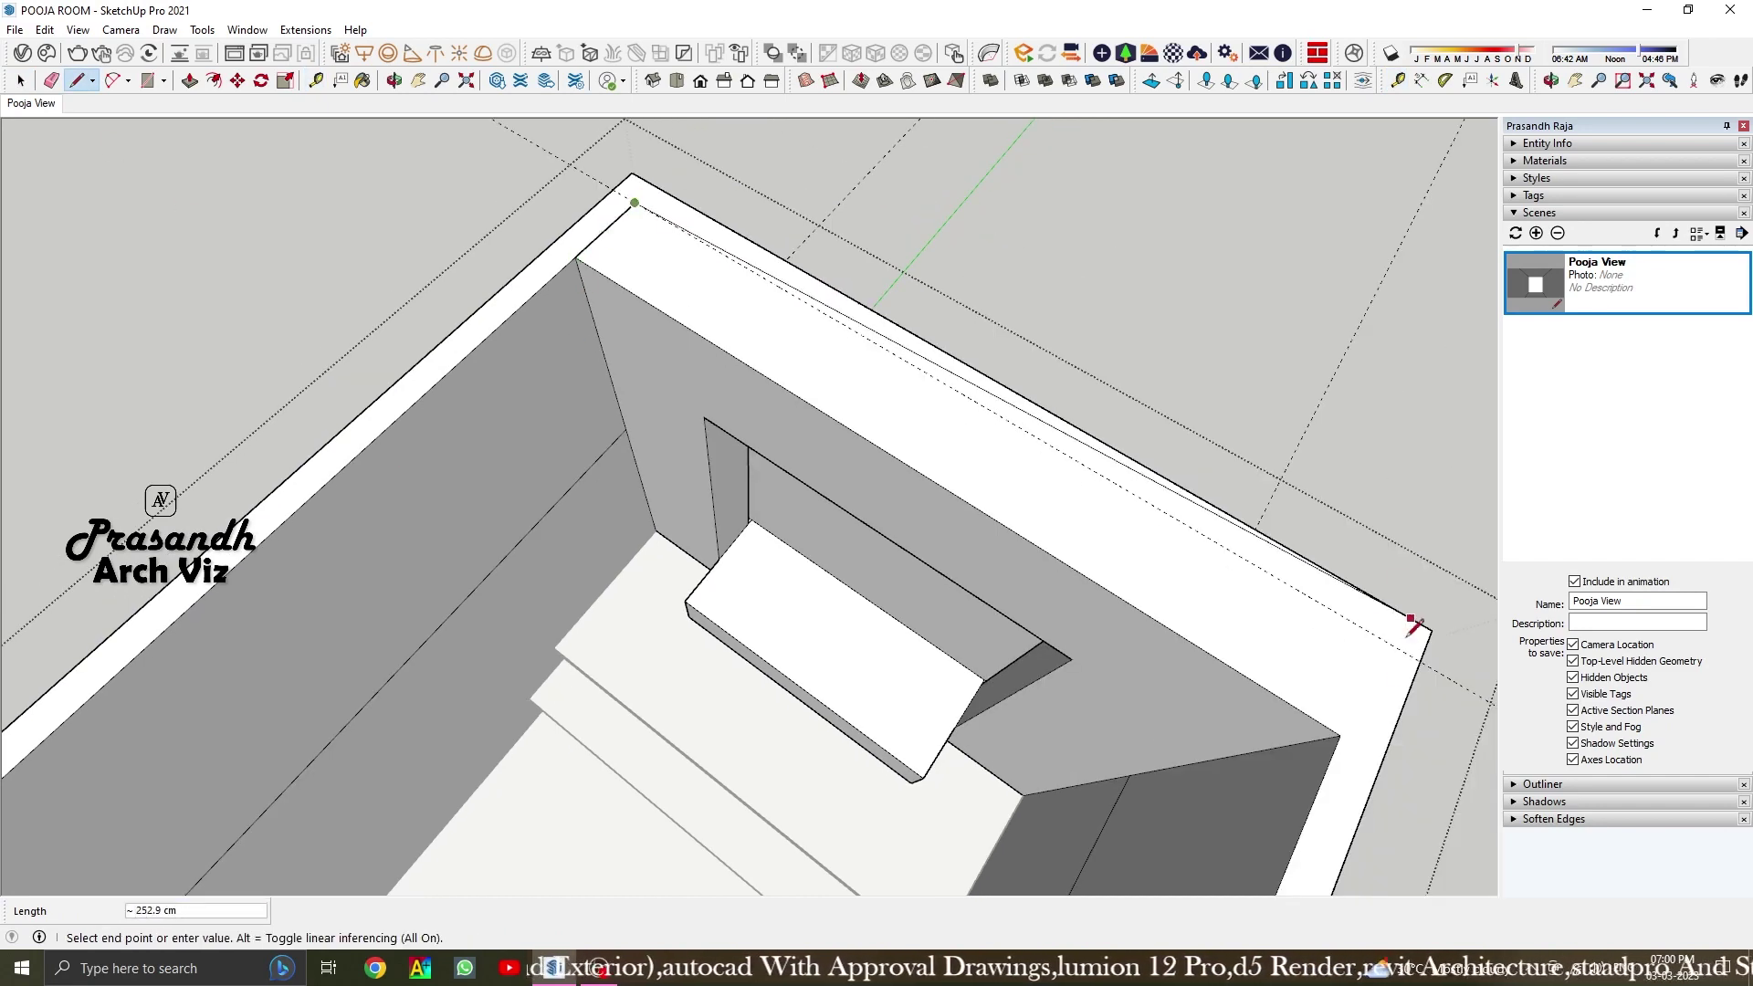
{"action": "key", "text": "space"}
{"action": "scroll", "coordinate": [1385, 709], "scroll_direction": "down", "scroll_amount": 1}
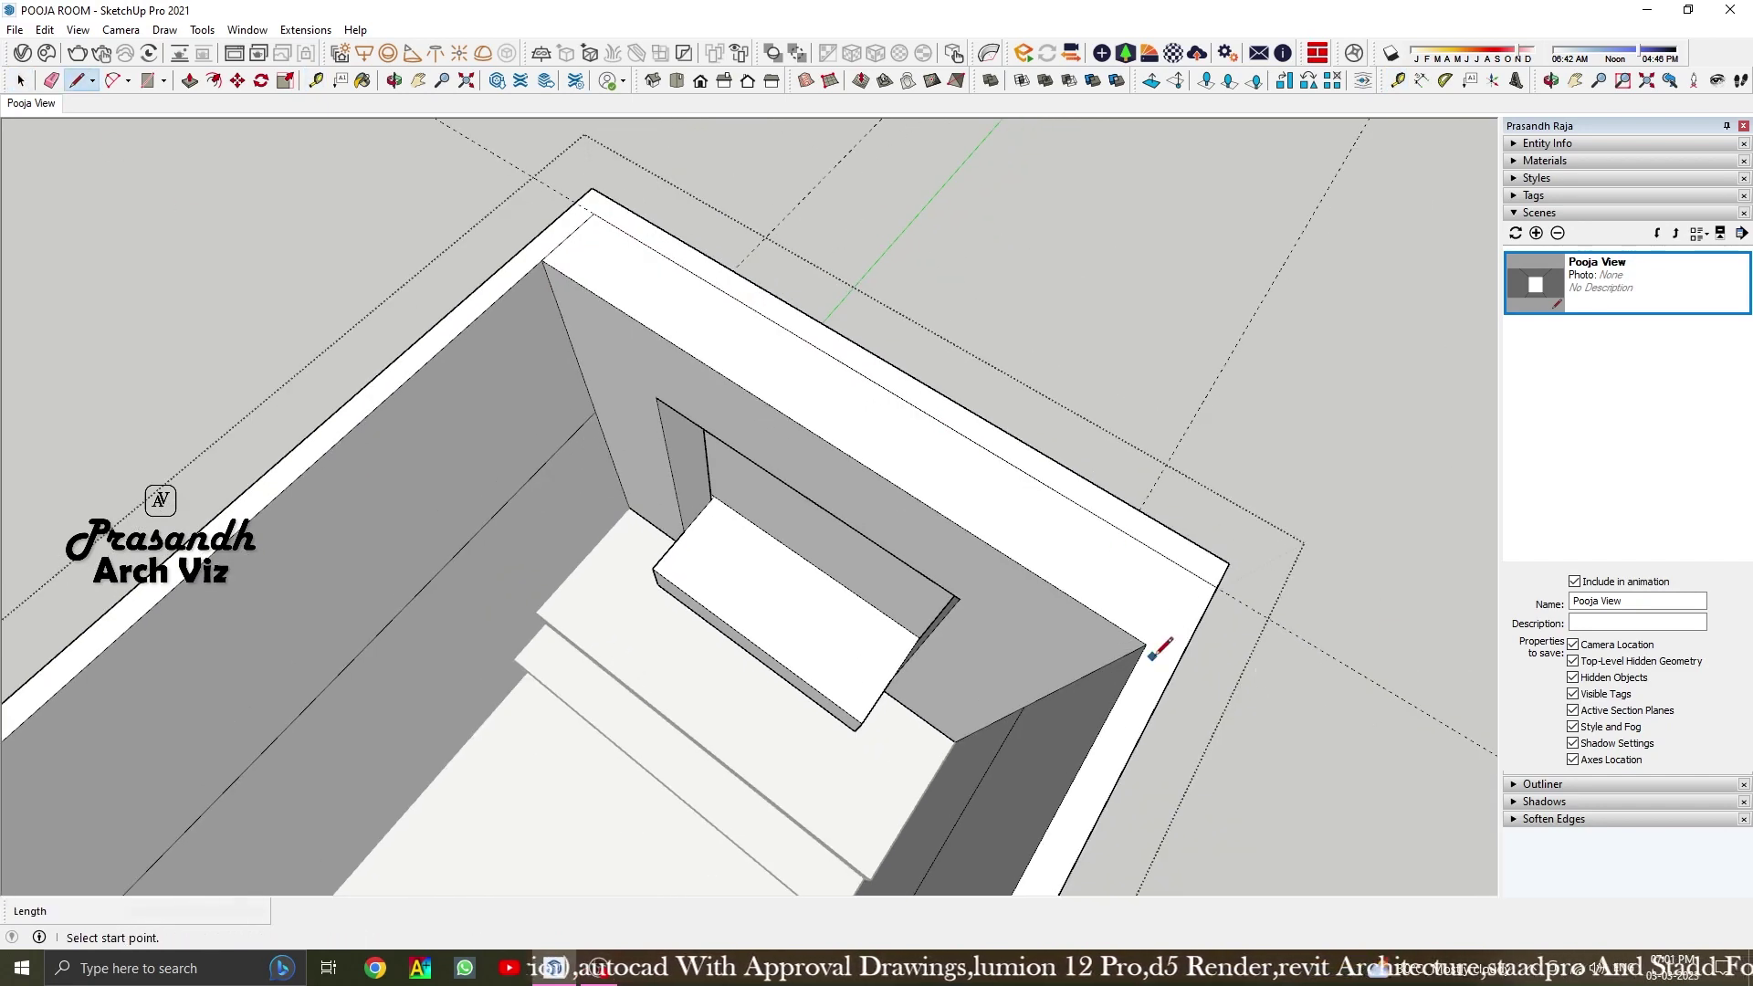
{"action": "left_click", "coordinate": [1185, 569]}
{"action": "key", "text": "space"}
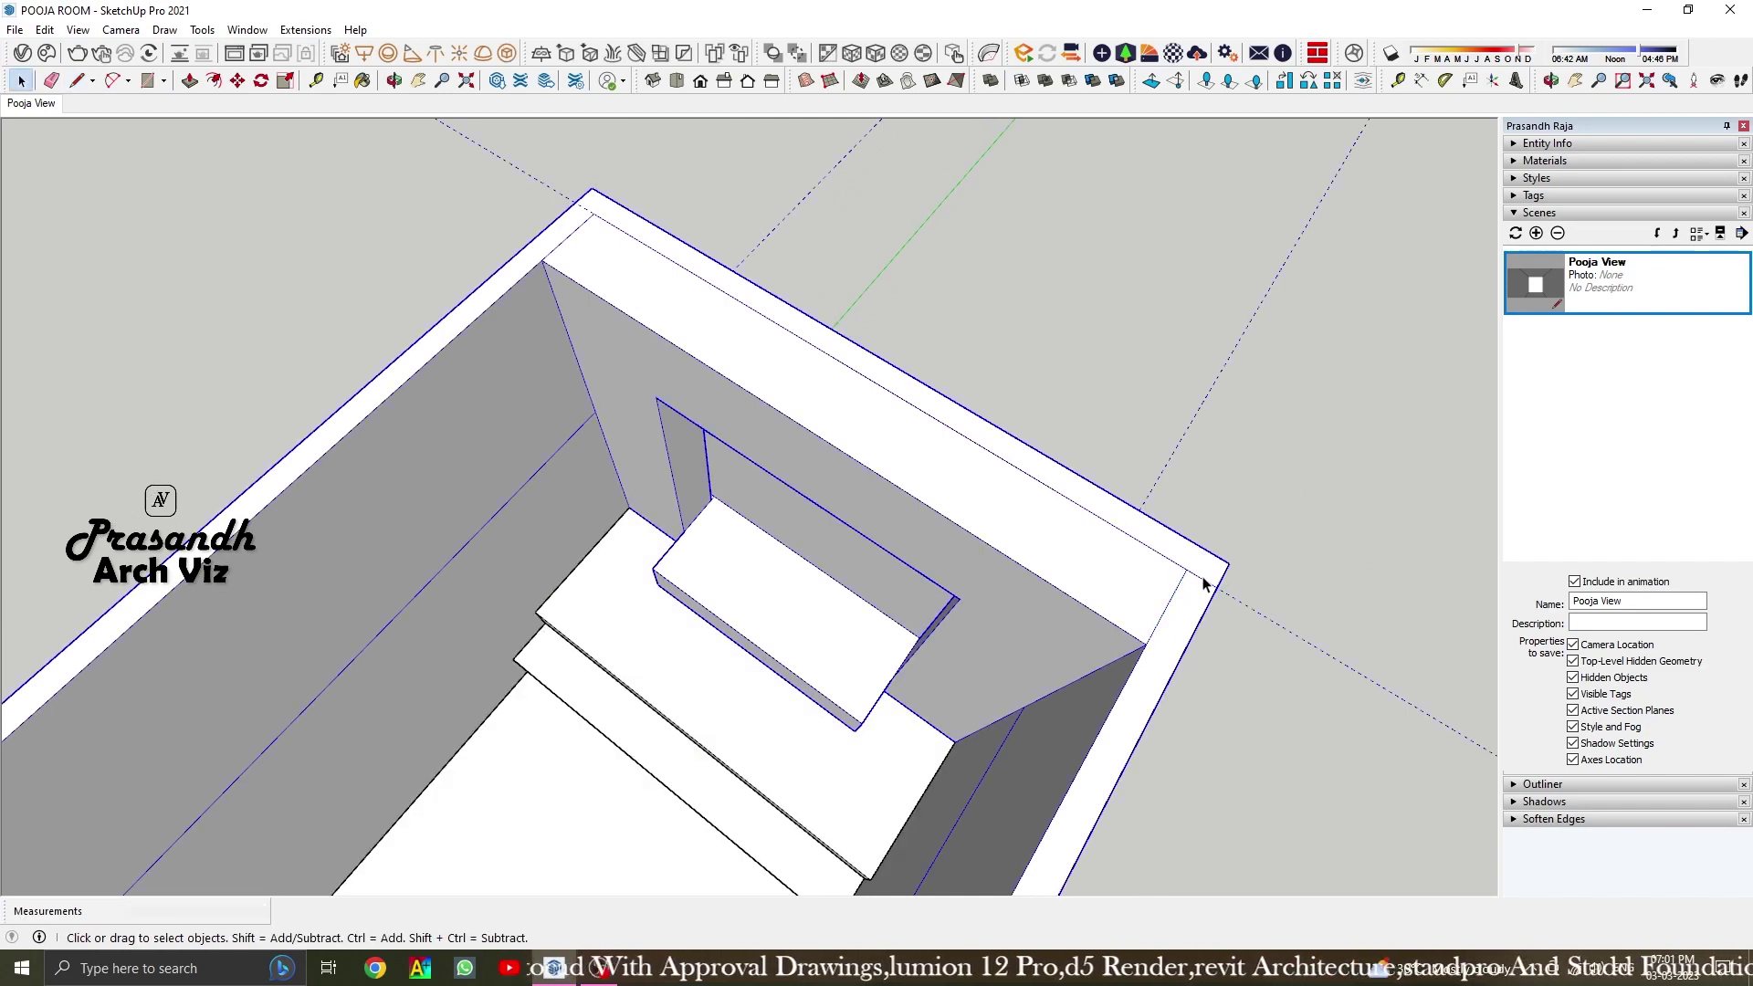
Delete all guide lines with Edit > Delete Guides and orbit to a side view
{"action": "triple_click", "coordinate": [1203, 585]}
{"action": "left_click", "coordinate": [1372, 628]}
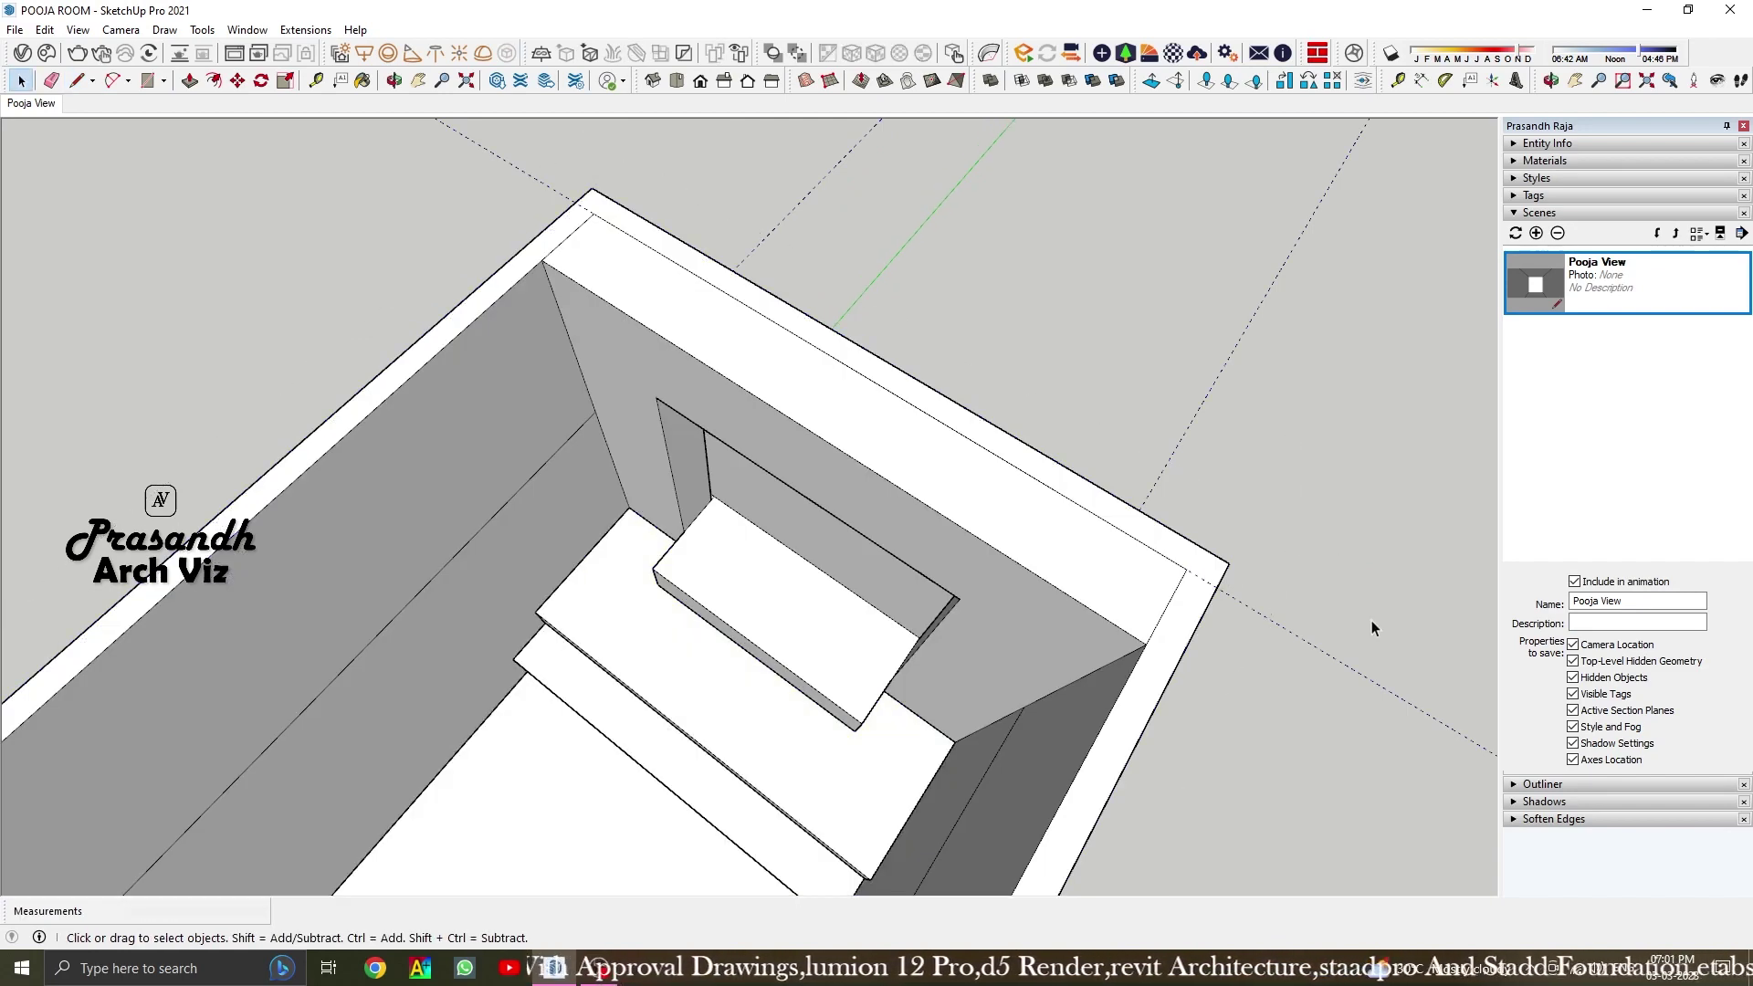
{"action": "left_click", "coordinate": [44, 29]}
{"action": "key", "text": "Escape"}
{"action": "left_click", "coordinate": [44, 29]}
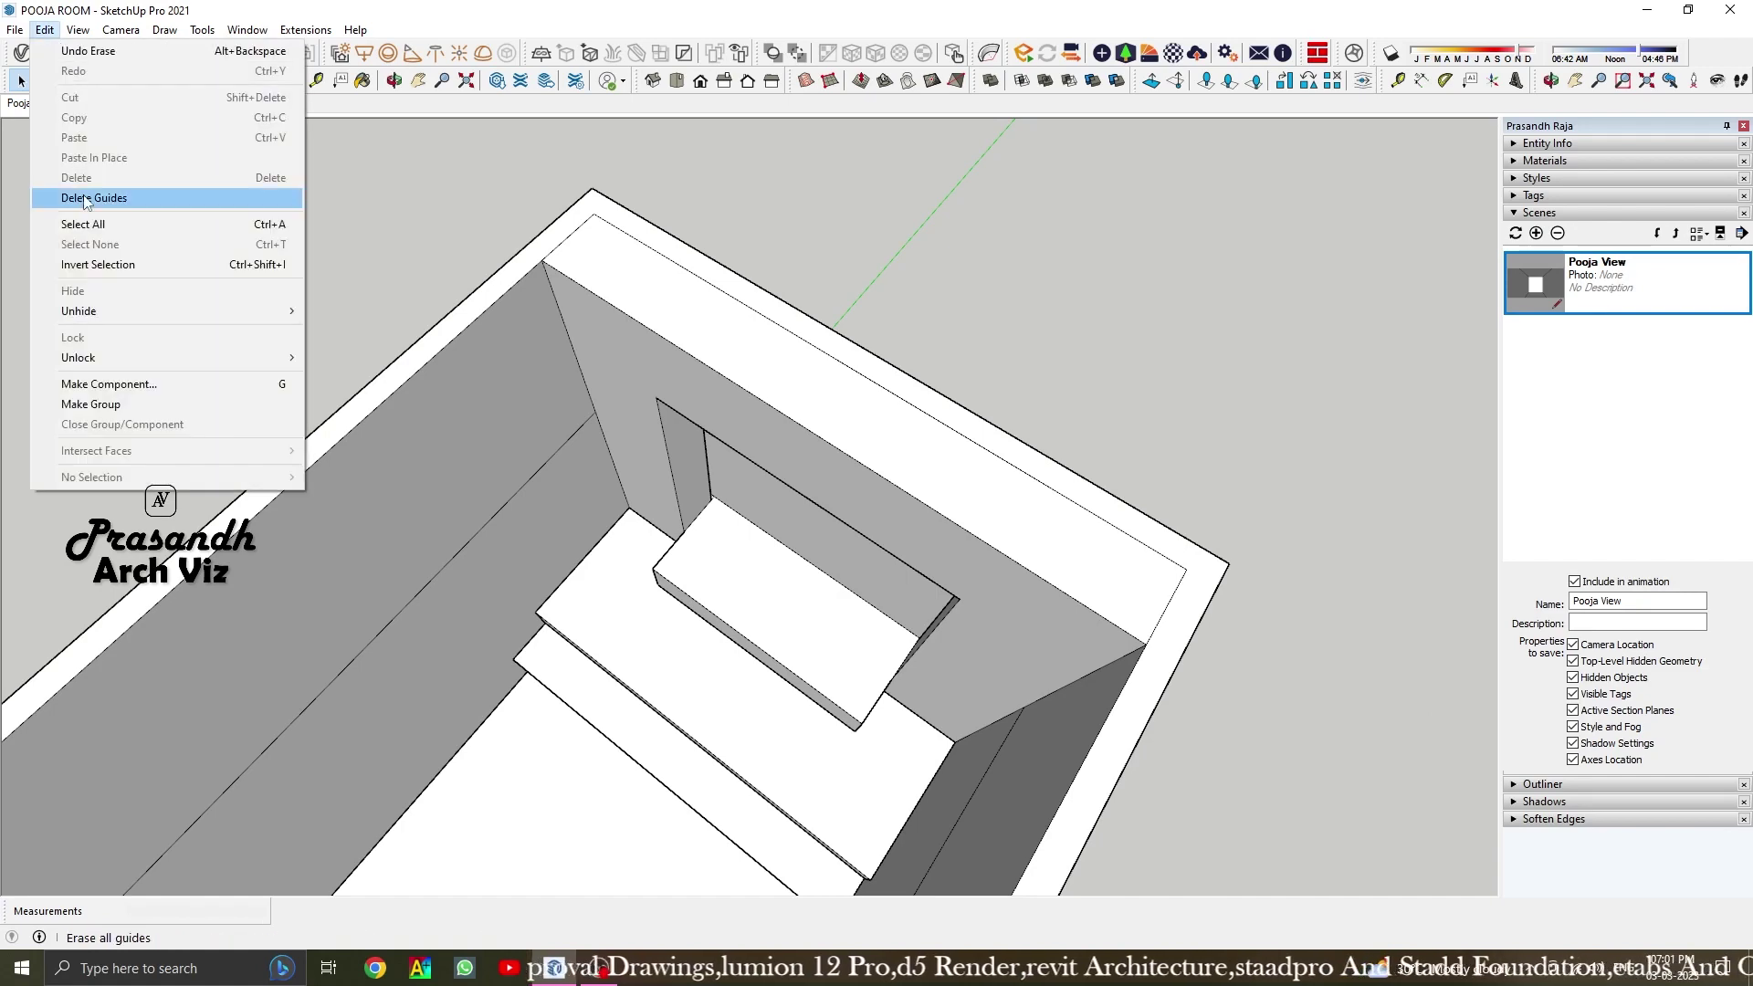
{"action": "left_click", "coordinate": [82, 177]}
{"action": "scroll", "coordinate": [746, 336], "scroll_direction": "down", "scroll_amount": 2}
{"action": "mouse_move", "coordinate": [746, 335]}
{"action": "middle_mouse_down"}
{"action": "mouse_move", "coordinate": [1029, 243]}
{"action": "mouse_move", "coordinate": [1225, 415]}
{"action": "mouse_move", "coordinate": [1159, 419]}
{"action": "middle_mouse_up"}
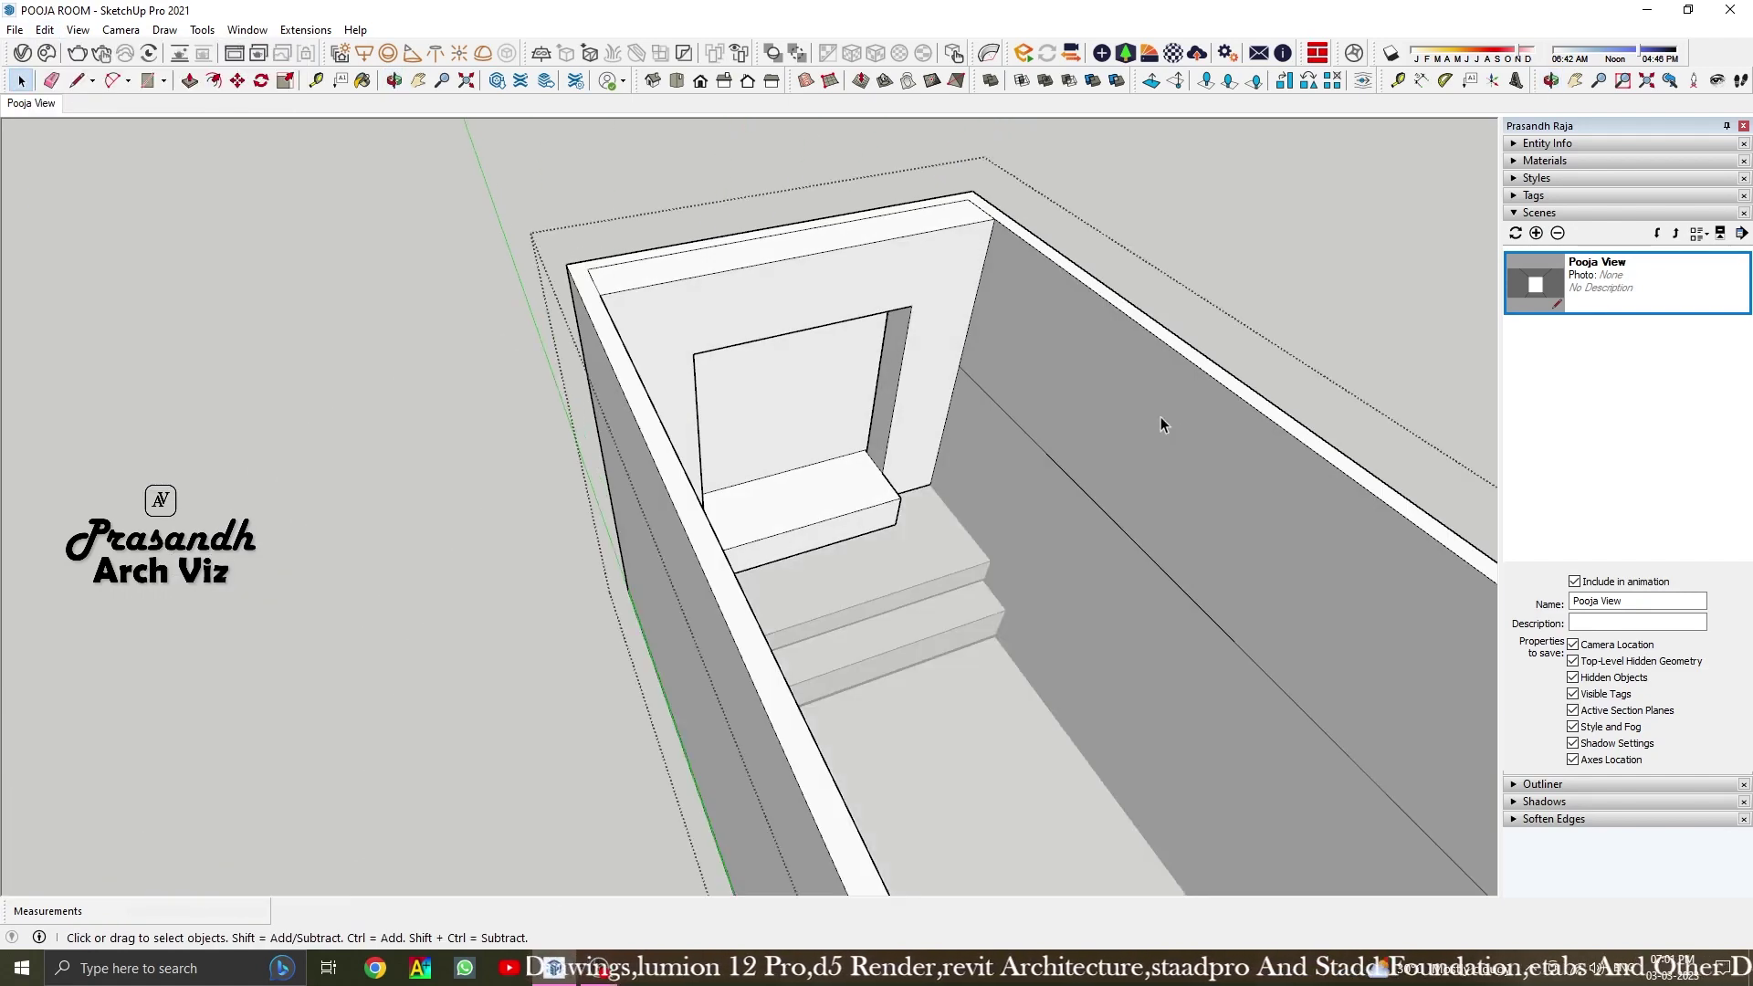
Orbit around the room and jump to the front view looking down inside
{"action": "left_click", "coordinate": [189, 80]}
{"action": "scroll", "coordinate": [1123, 420], "scroll_direction": "up", "scroll_amount": 1}
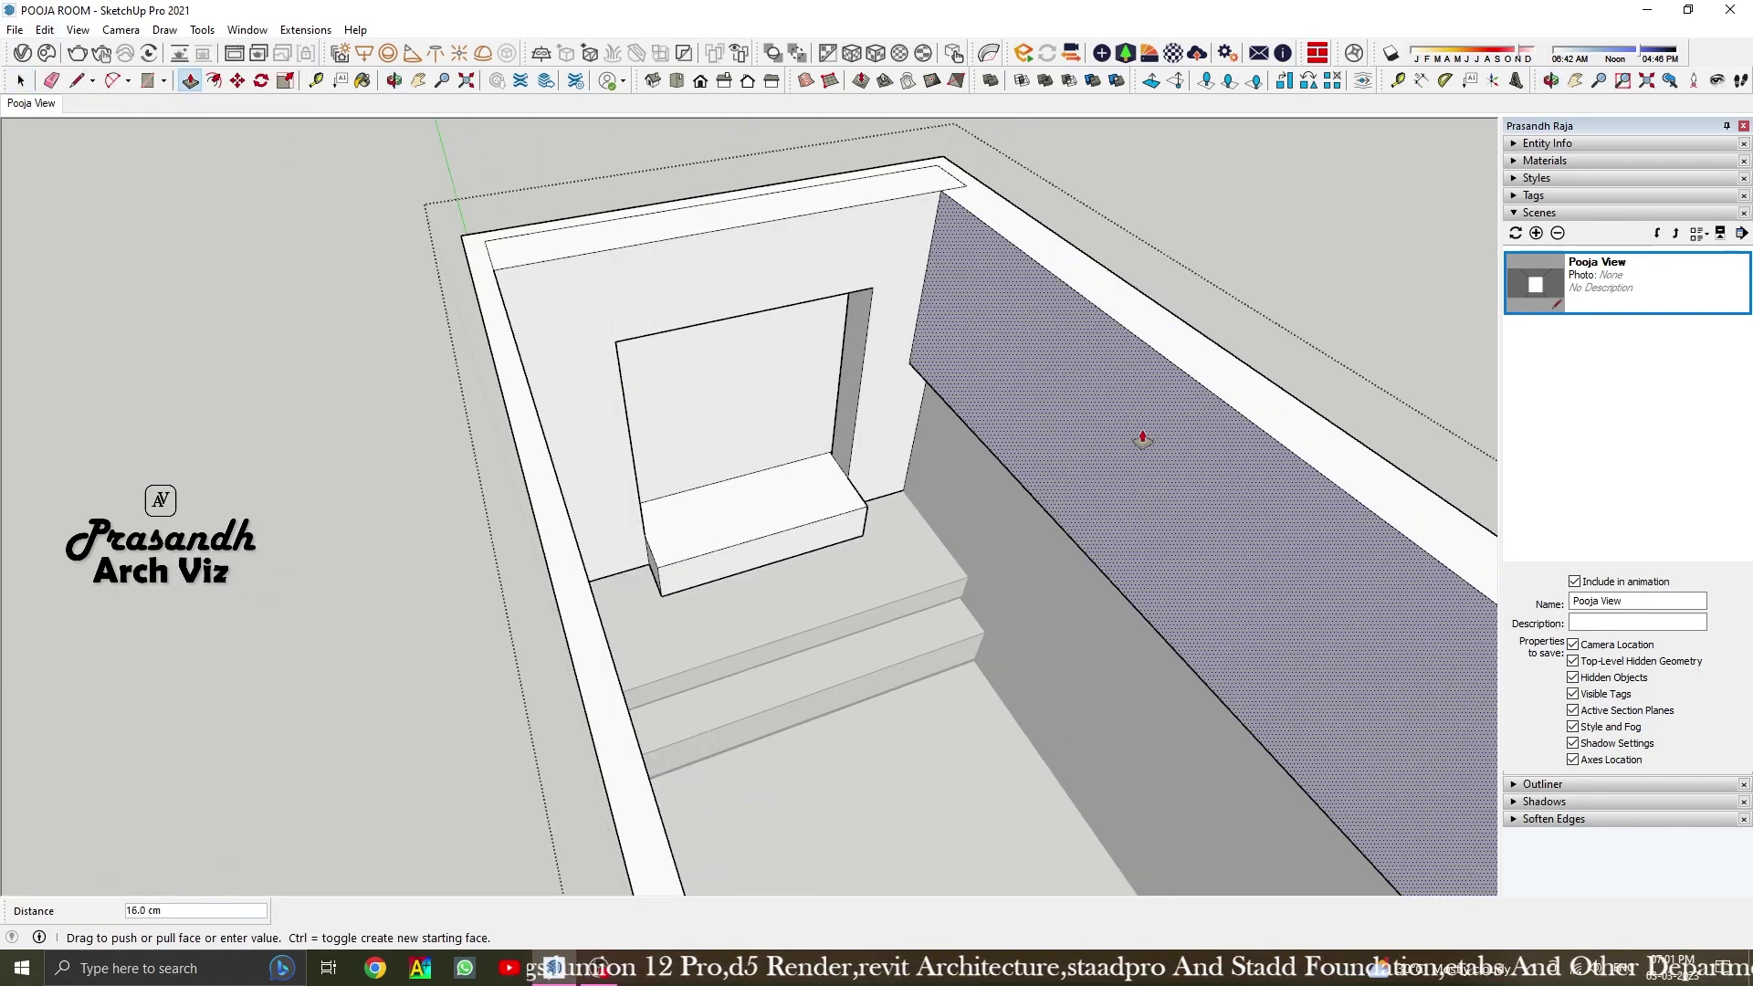
{"action": "mouse_move", "coordinate": [1142, 439]}
{"action": "middle_mouse_down"}
{"action": "mouse_move", "coordinate": [1088, 391]}
{"action": "mouse_move", "coordinate": [548, 356]}
{"action": "mouse_move", "coordinate": [572, 216]}
{"action": "mouse_move", "coordinate": [646, 207]}
{"action": "mouse_move", "coordinate": [716, 284]}
{"action": "mouse_move", "coordinate": [868, 293]}
{"action": "mouse_move", "coordinate": [1010, 234]}
{"action": "mouse_move", "coordinate": [853, 392]}
{"action": "mouse_move", "coordinate": [84, 121]}
{"action": "middle_mouse_up"}
{"action": "key", "text": "space"}
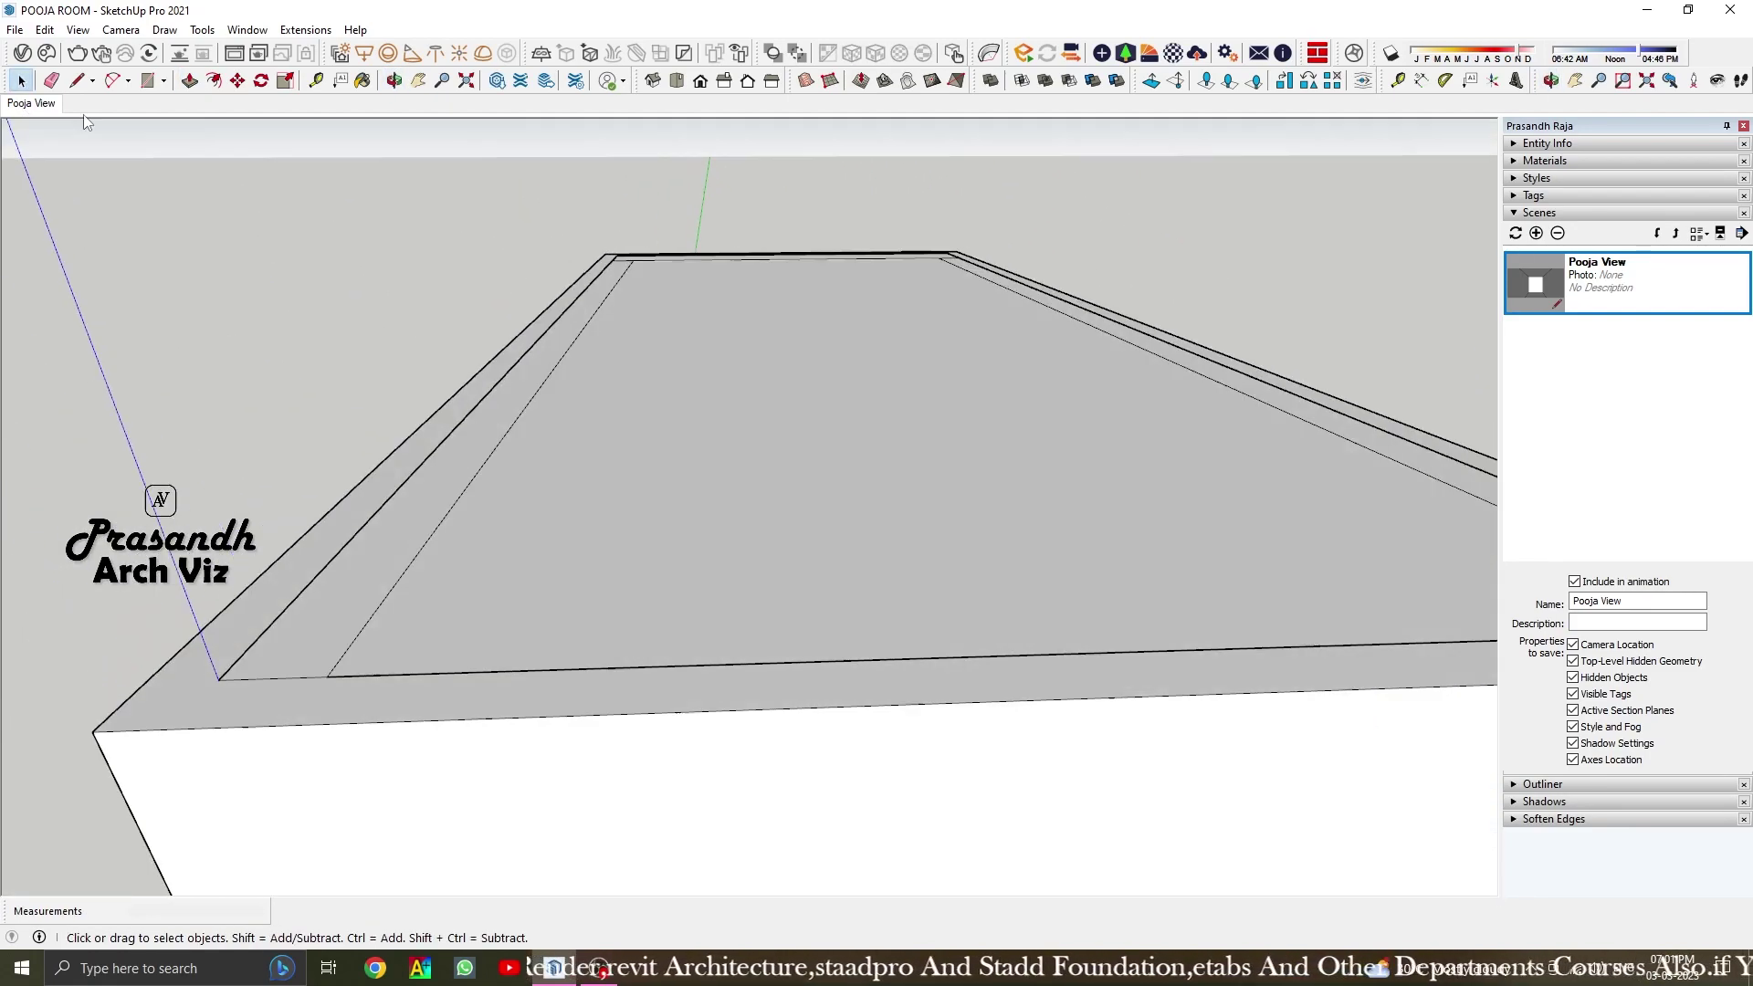
{"action": "key", "text": "F4"}
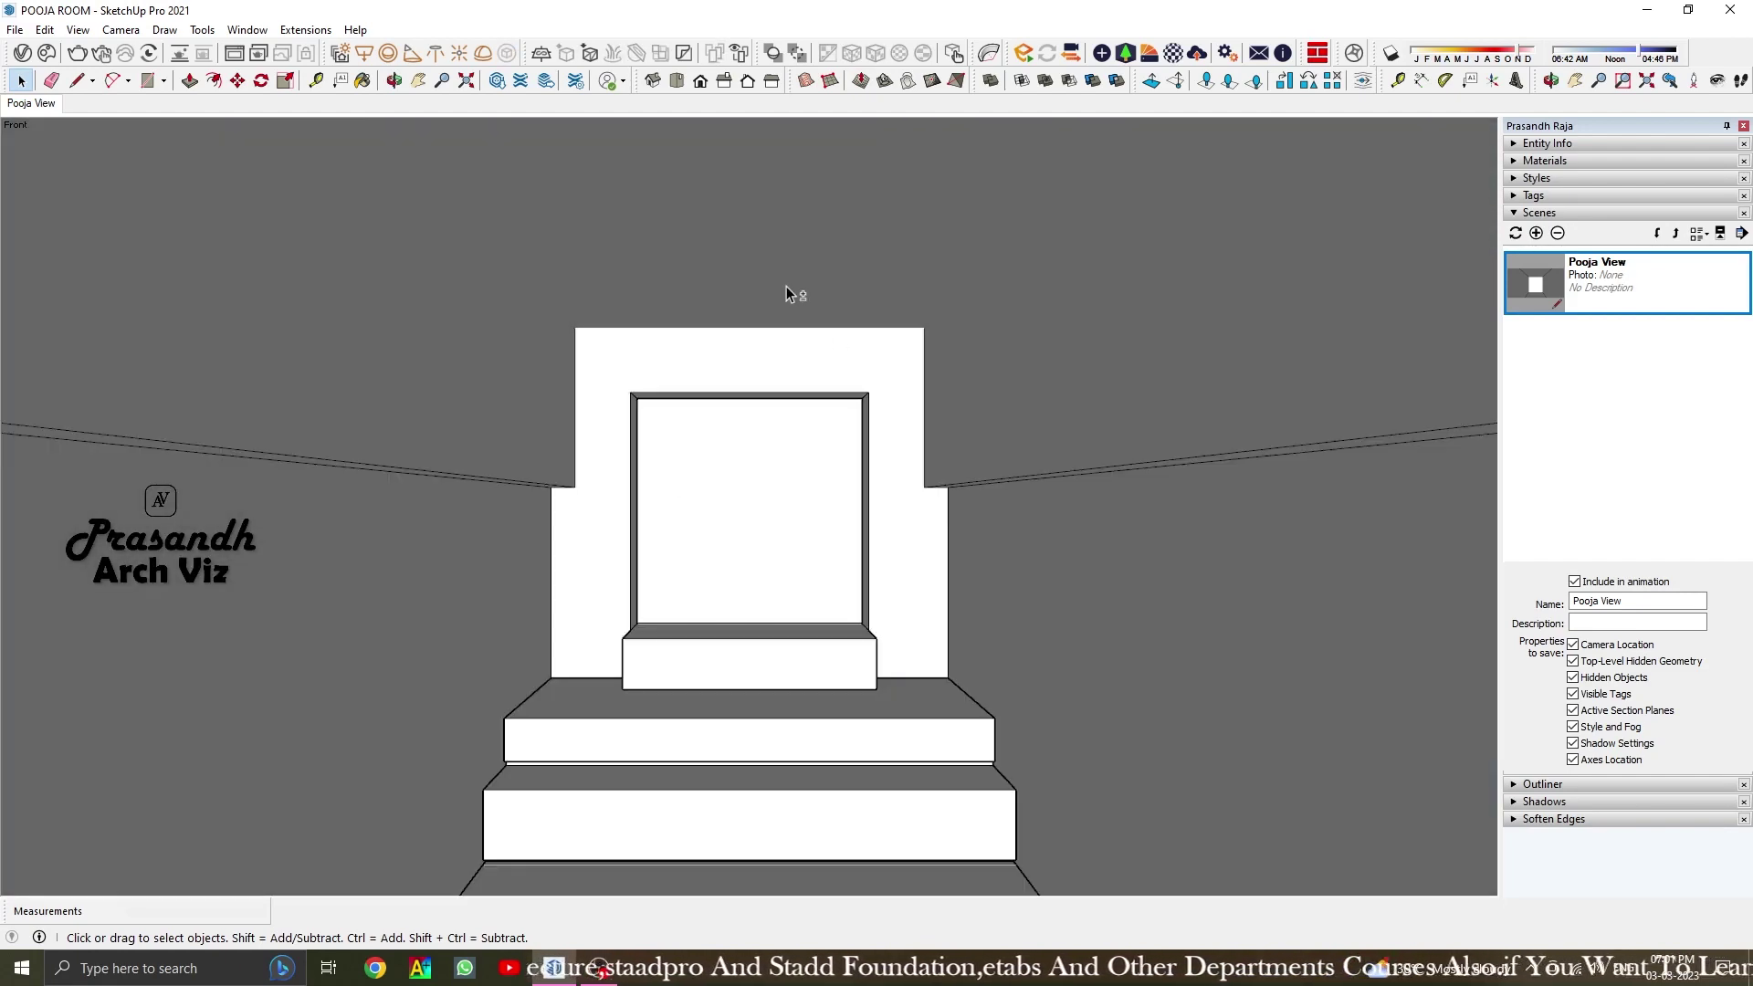
{"action": "middle_click_drag", "start_coordinate": [787, 291], "coordinate": [406, 448]}
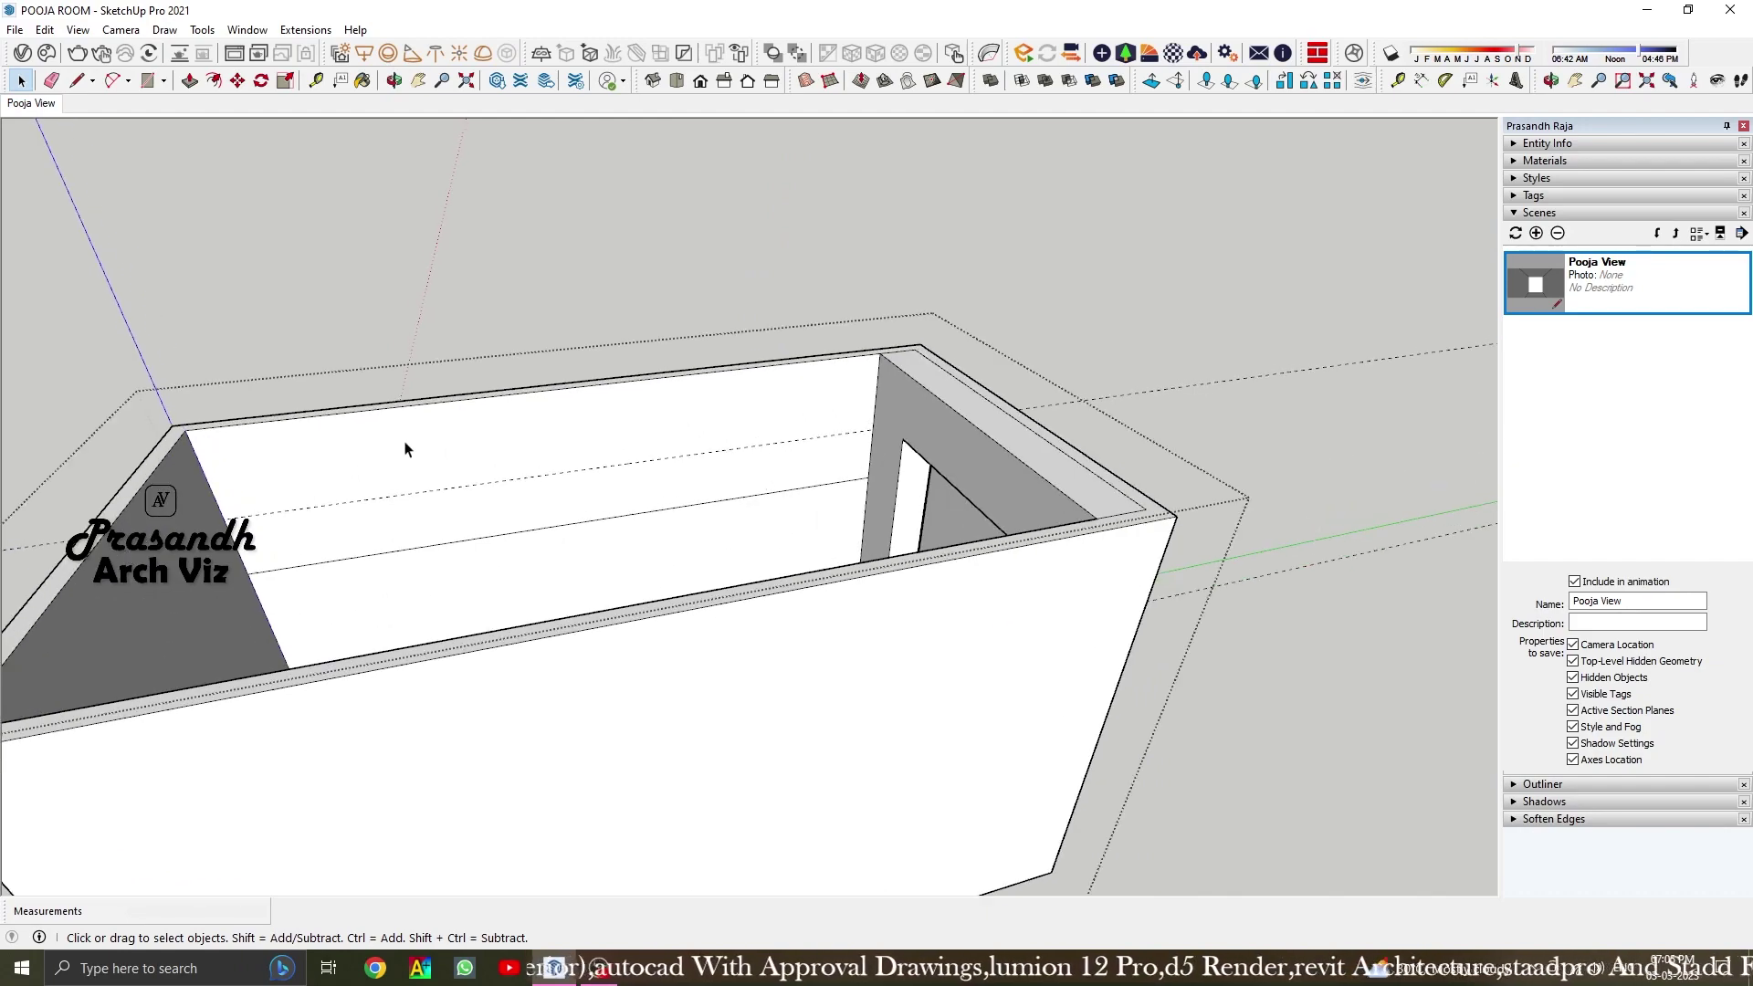
{"action": "scroll", "coordinate": [867, 353], "scroll_direction": "down", "scroll_amount": 3}
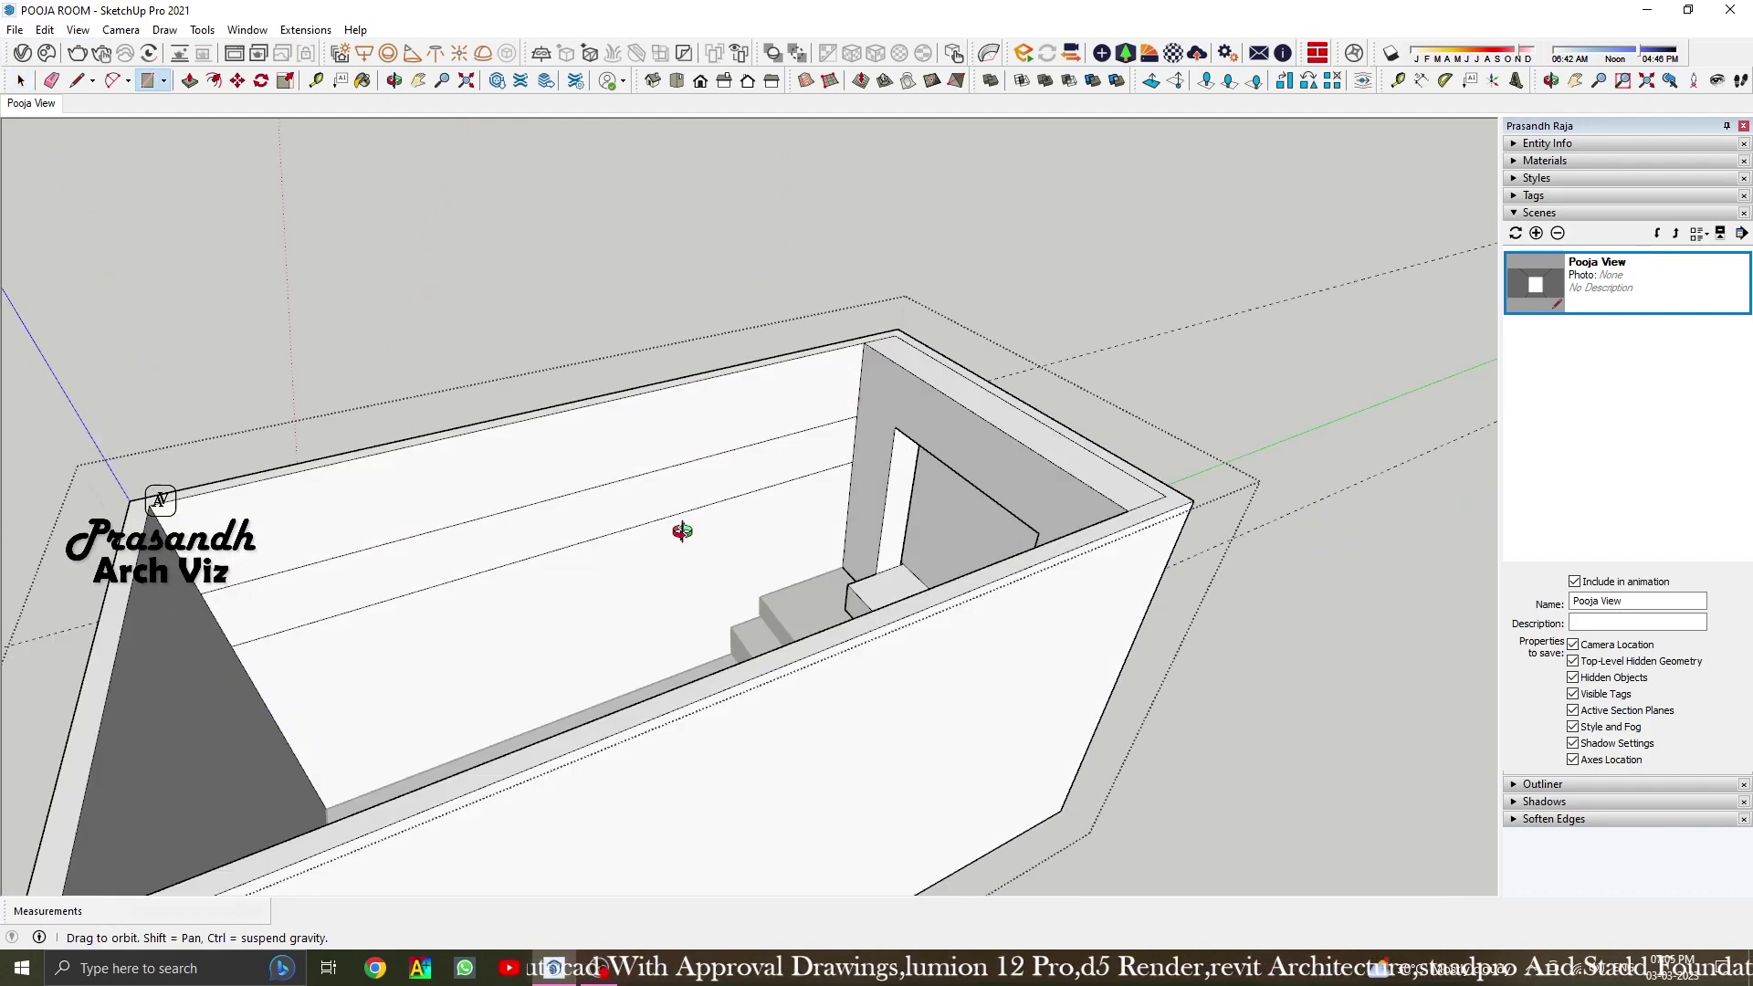
{"action": "middle_click_drag", "start_coordinate": [673, 529], "coordinate": [978, 359]}
{"action": "scroll", "coordinate": [978, 360], "scroll_direction": "down", "scroll_amount": 3}
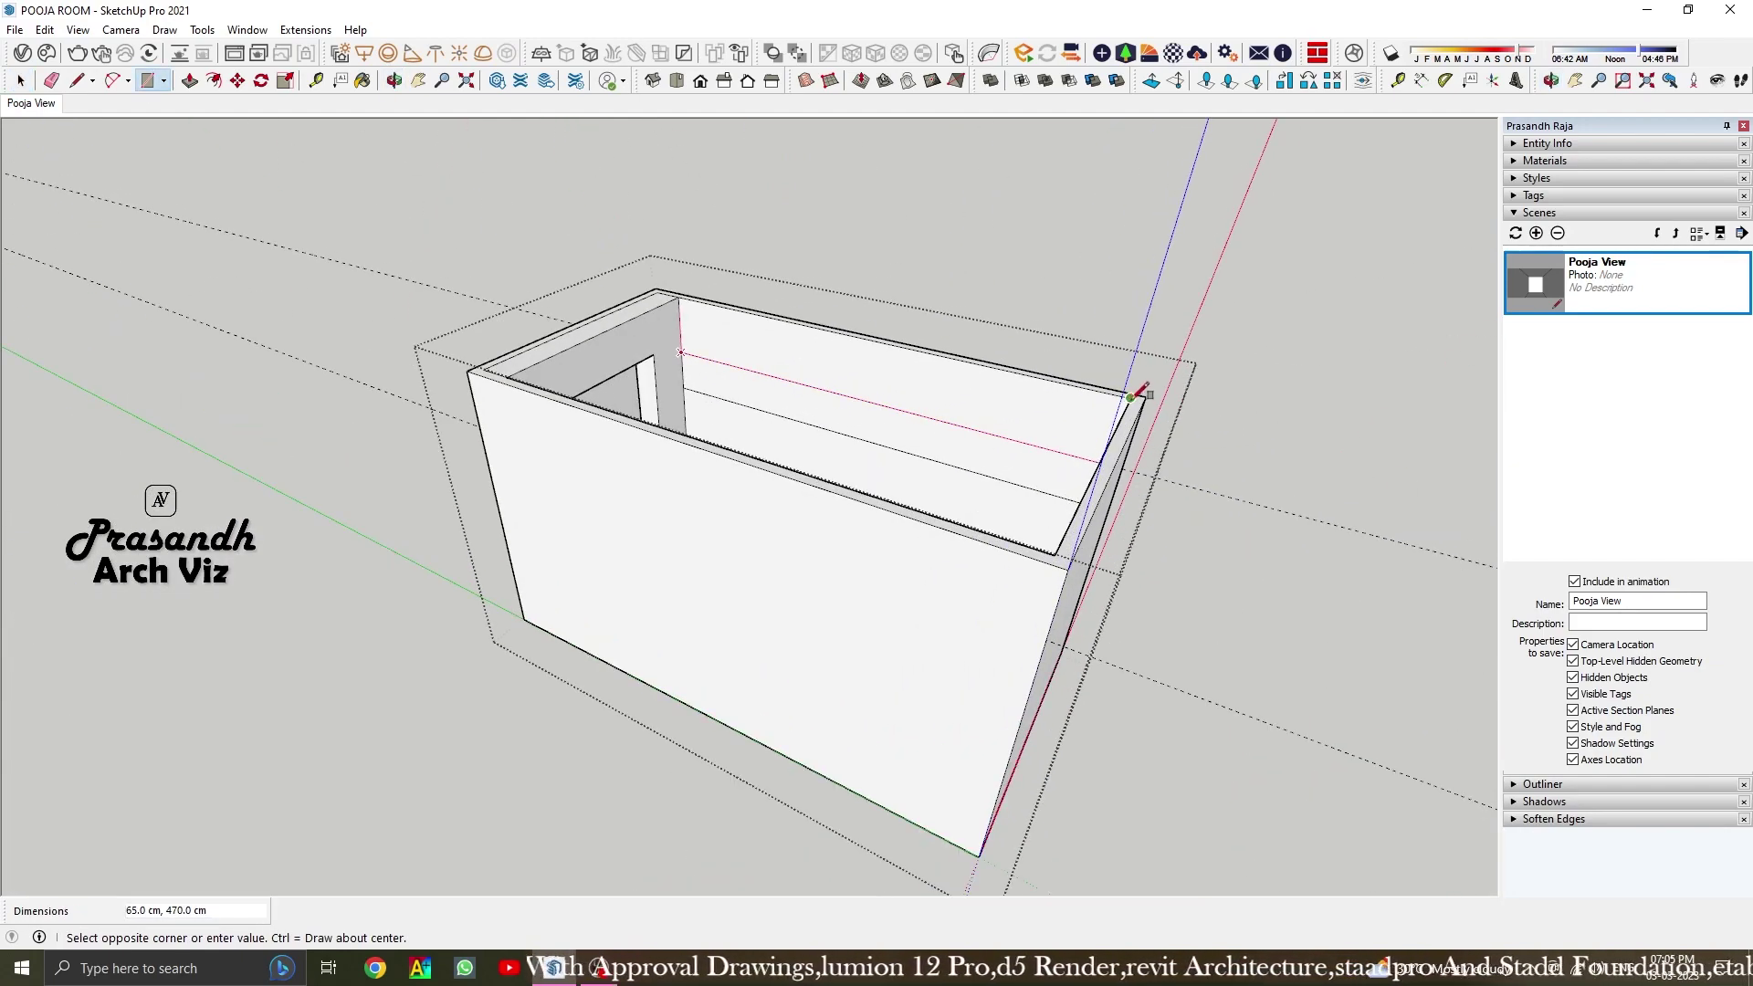
Mark a strip along the upper side wall and pull it out 5 cm
{"action": "middle_click_drag", "start_coordinate": [1135, 384], "coordinate": [450, 509]}
{"action": "scroll", "coordinate": [612, 437], "scroll_direction": "up", "scroll_amount": 3}
{"action": "key", "text": "p"}
{"action": "left_click", "coordinate": [612, 436]}
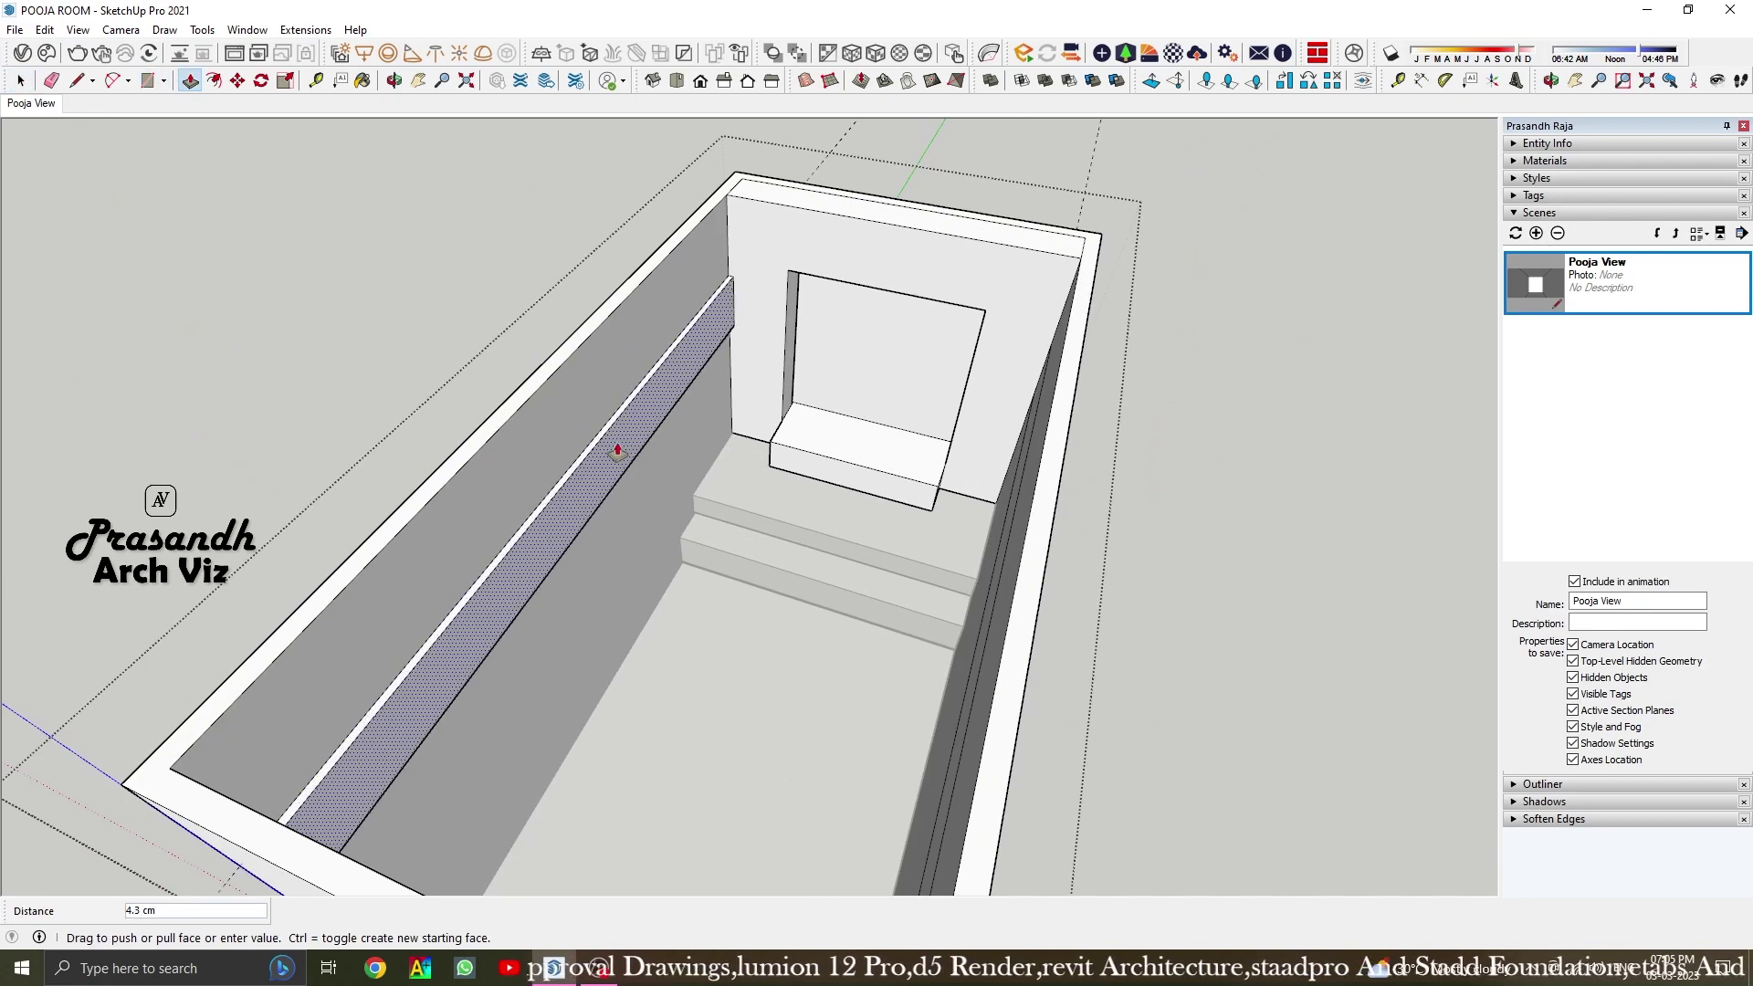
{"action": "type", "text": "5"}
{"action": "middle_click_drag", "start_coordinate": [614, 445], "coordinate": [1200, 444]}
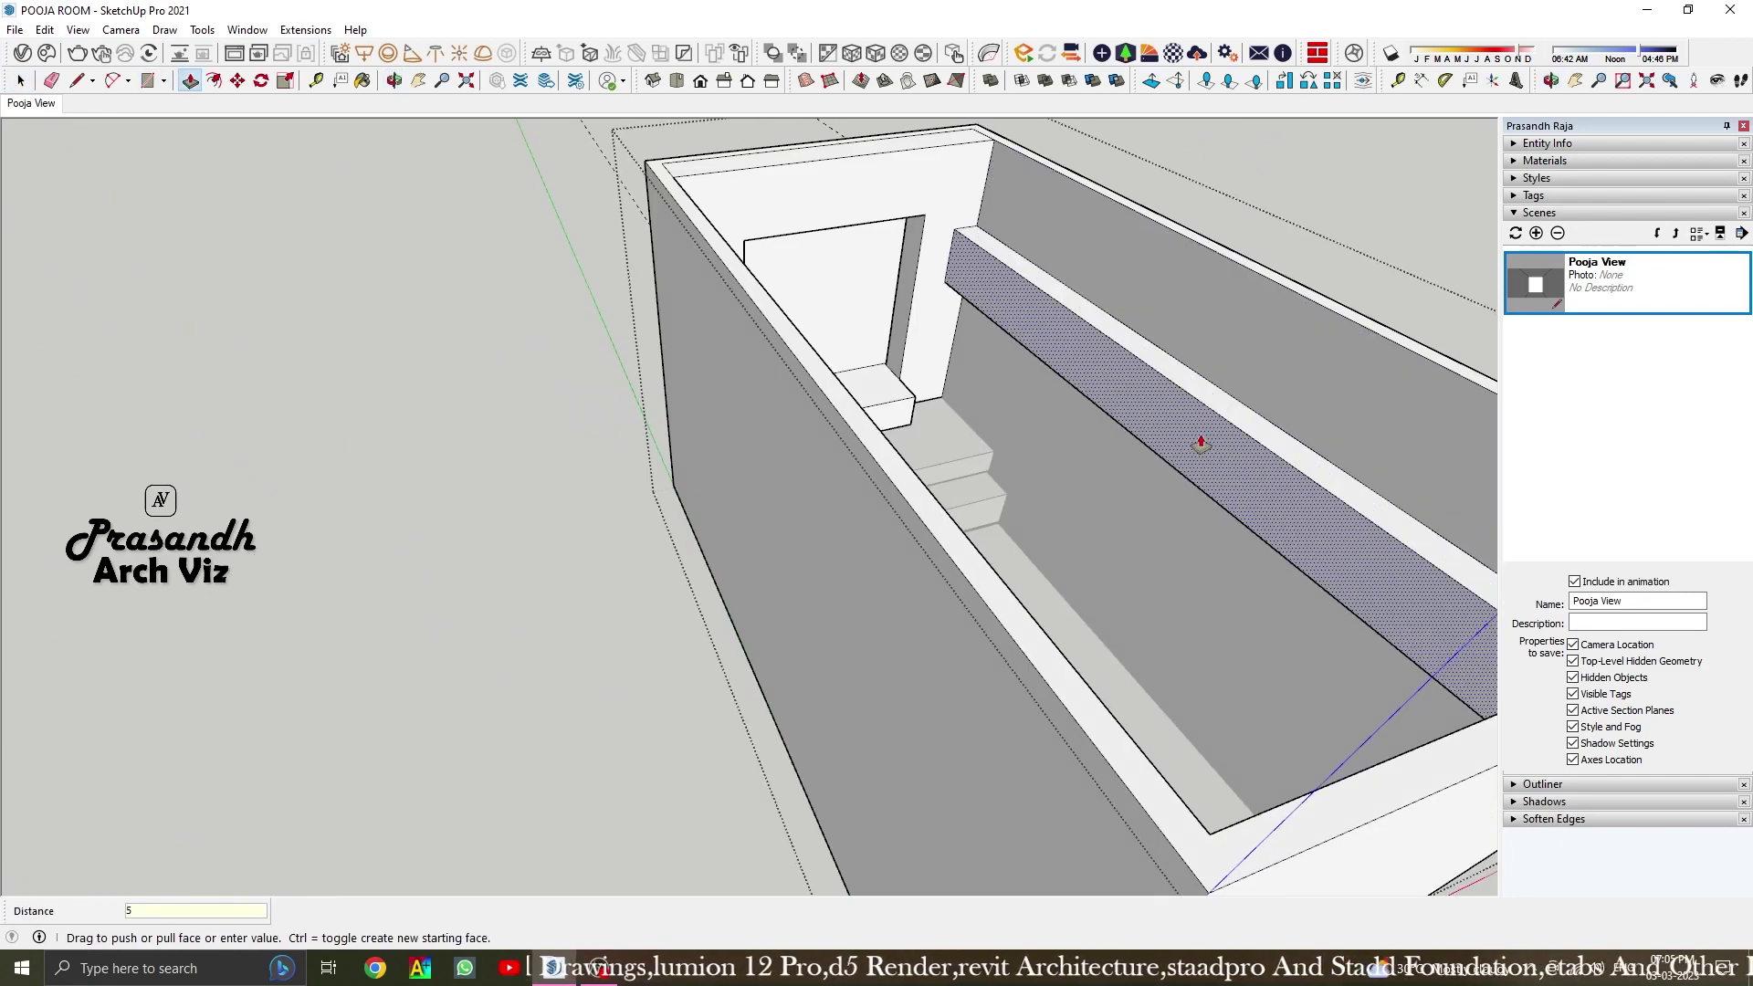
{"action": "key", "text": "Return"}
{"action": "key", "text": "space"}
{"action": "scroll", "coordinate": [720, 377], "scroll_direction": "up", "scroll_amount": 3}
From a high view, pull the side-wall ledge face out slightly
{"action": "scroll", "coordinate": [696, 407], "scroll_direction": "up", "scroll_amount": 3}
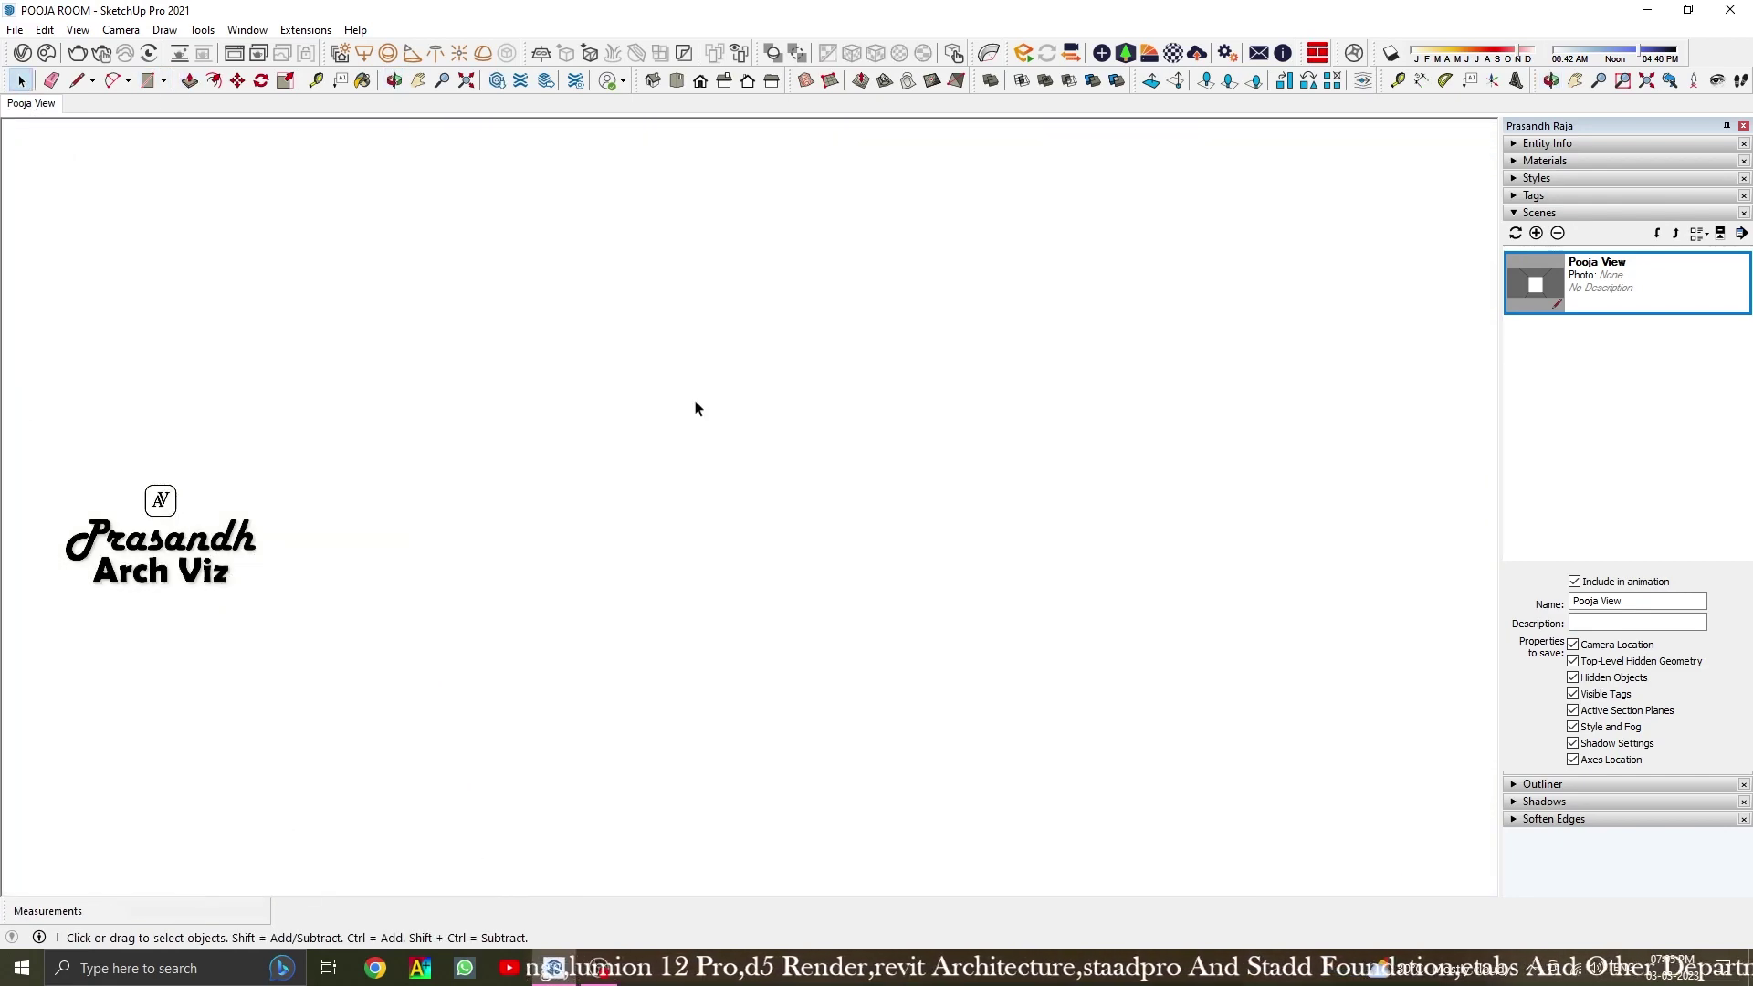
{"action": "key", "text": "1"}
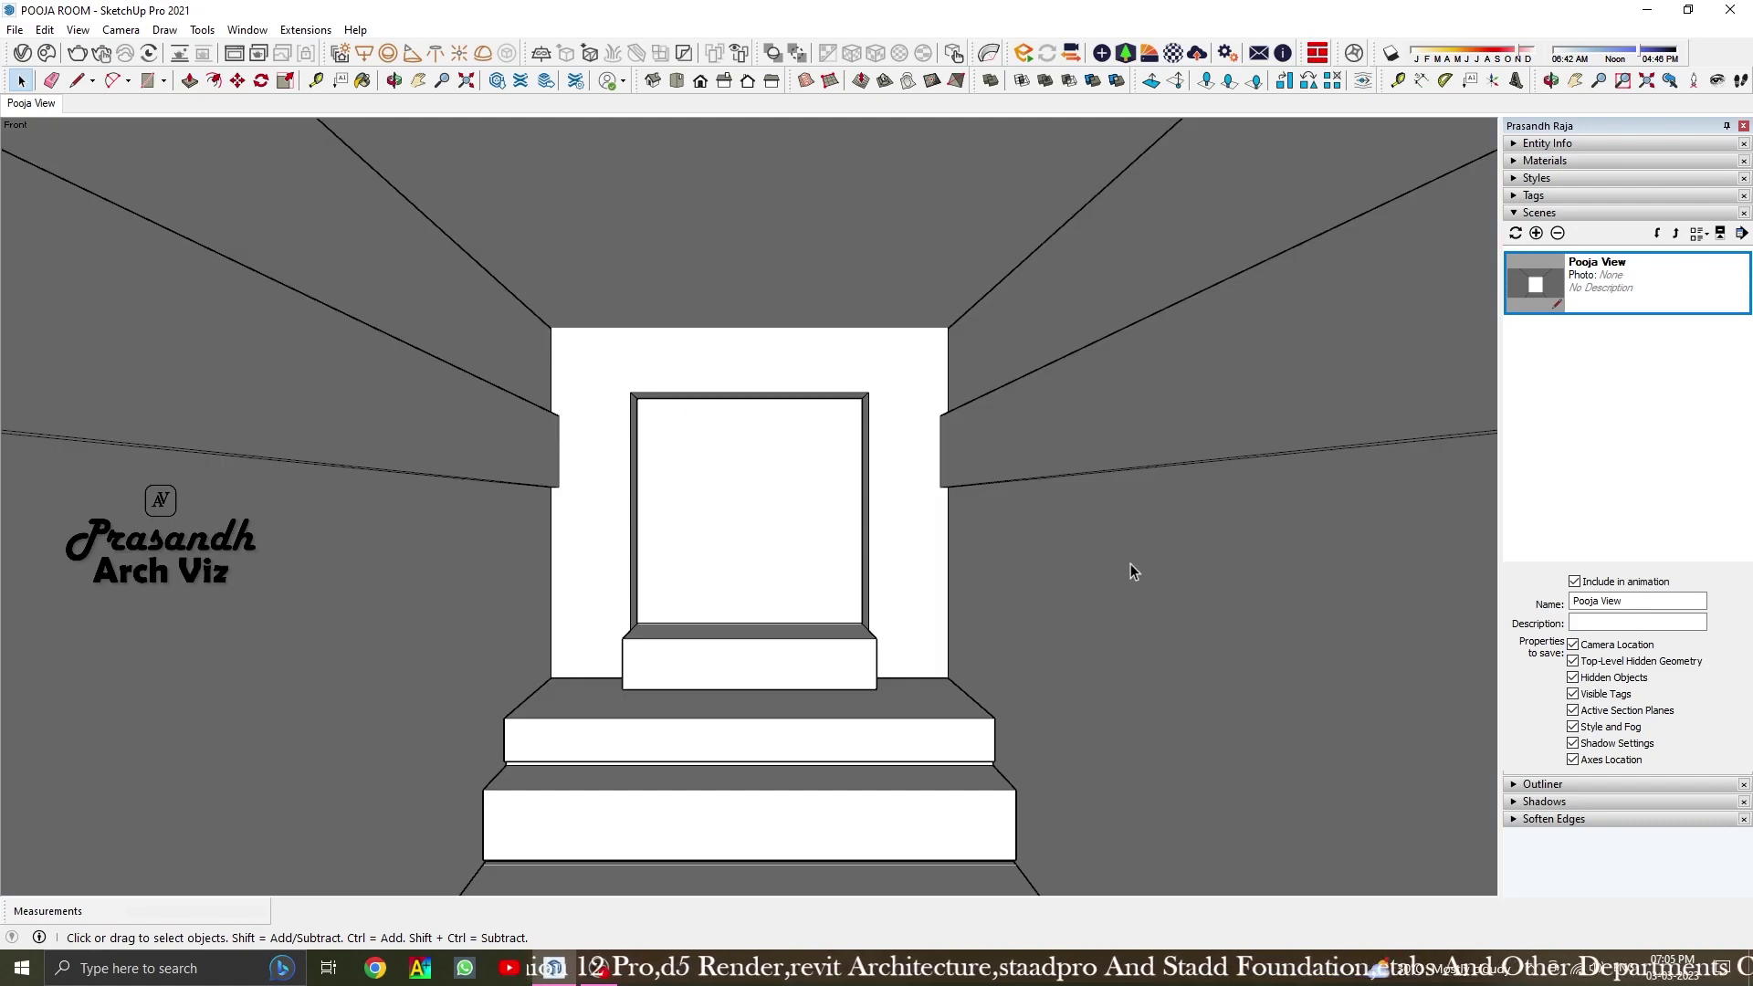
{"action": "scroll", "coordinate": [890, 502], "scroll_direction": "up", "scroll_amount": 5}
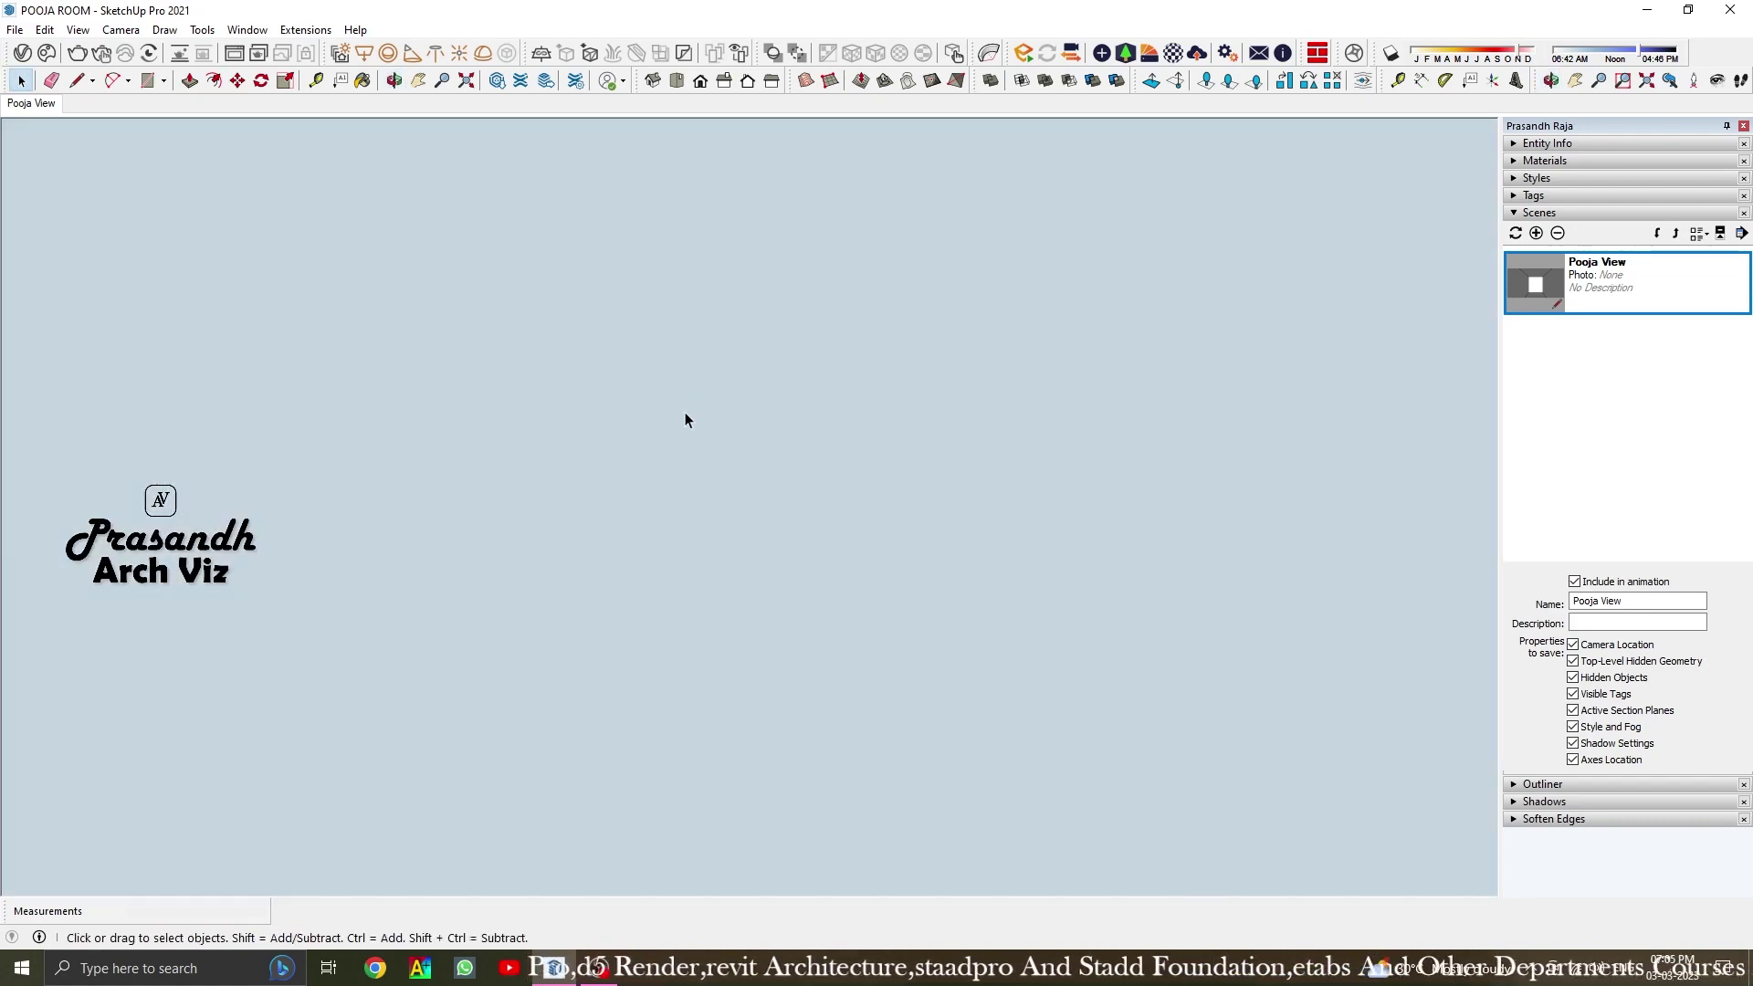
{"action": "scroll", "coordinate": [685, 419], "scroll_direction": "down", "scroll_amount": 5}
{"action": "right_click", "coordinate": [915, 251]}
{"action": "middle_click_drag", "start_coordinate": [904, 443], "coordinate": [422, 575]}
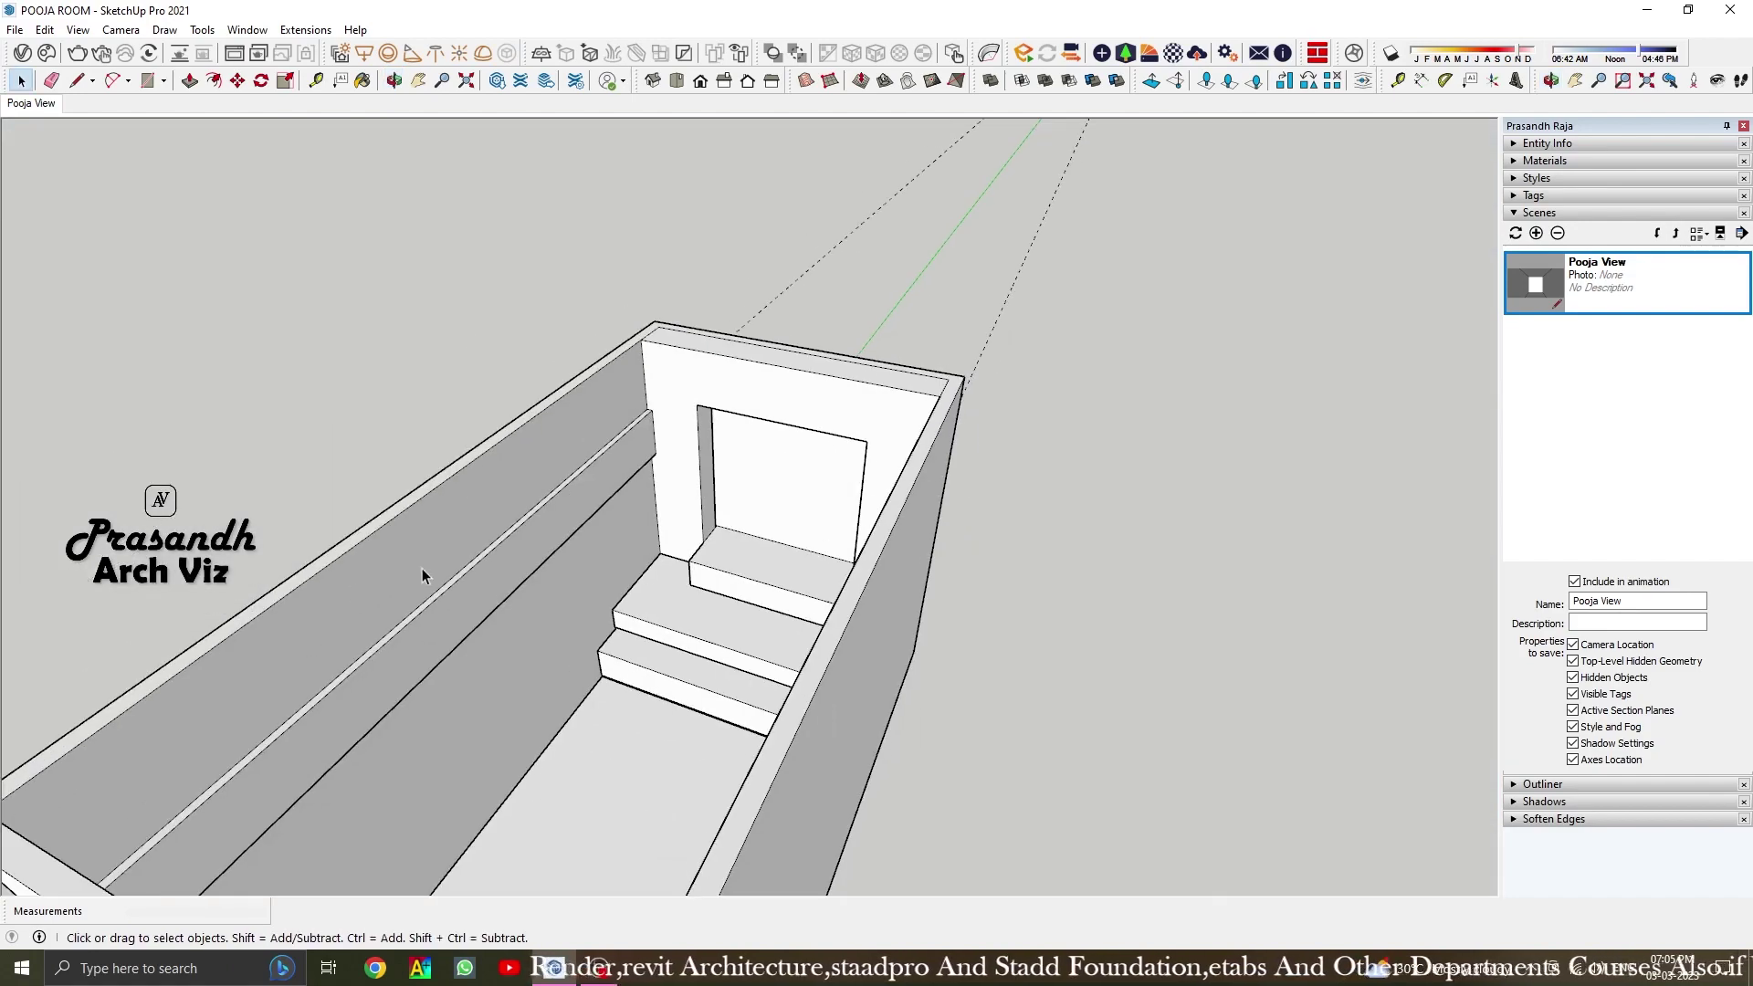
{"action": "scroll", "coordinate": [422, 574], "scroll_direction": "up", "scroll_amount": 3}
{"action": "middle_click_drag", "start_coordinate": [469, 641], "coordinate": [479, 326]}
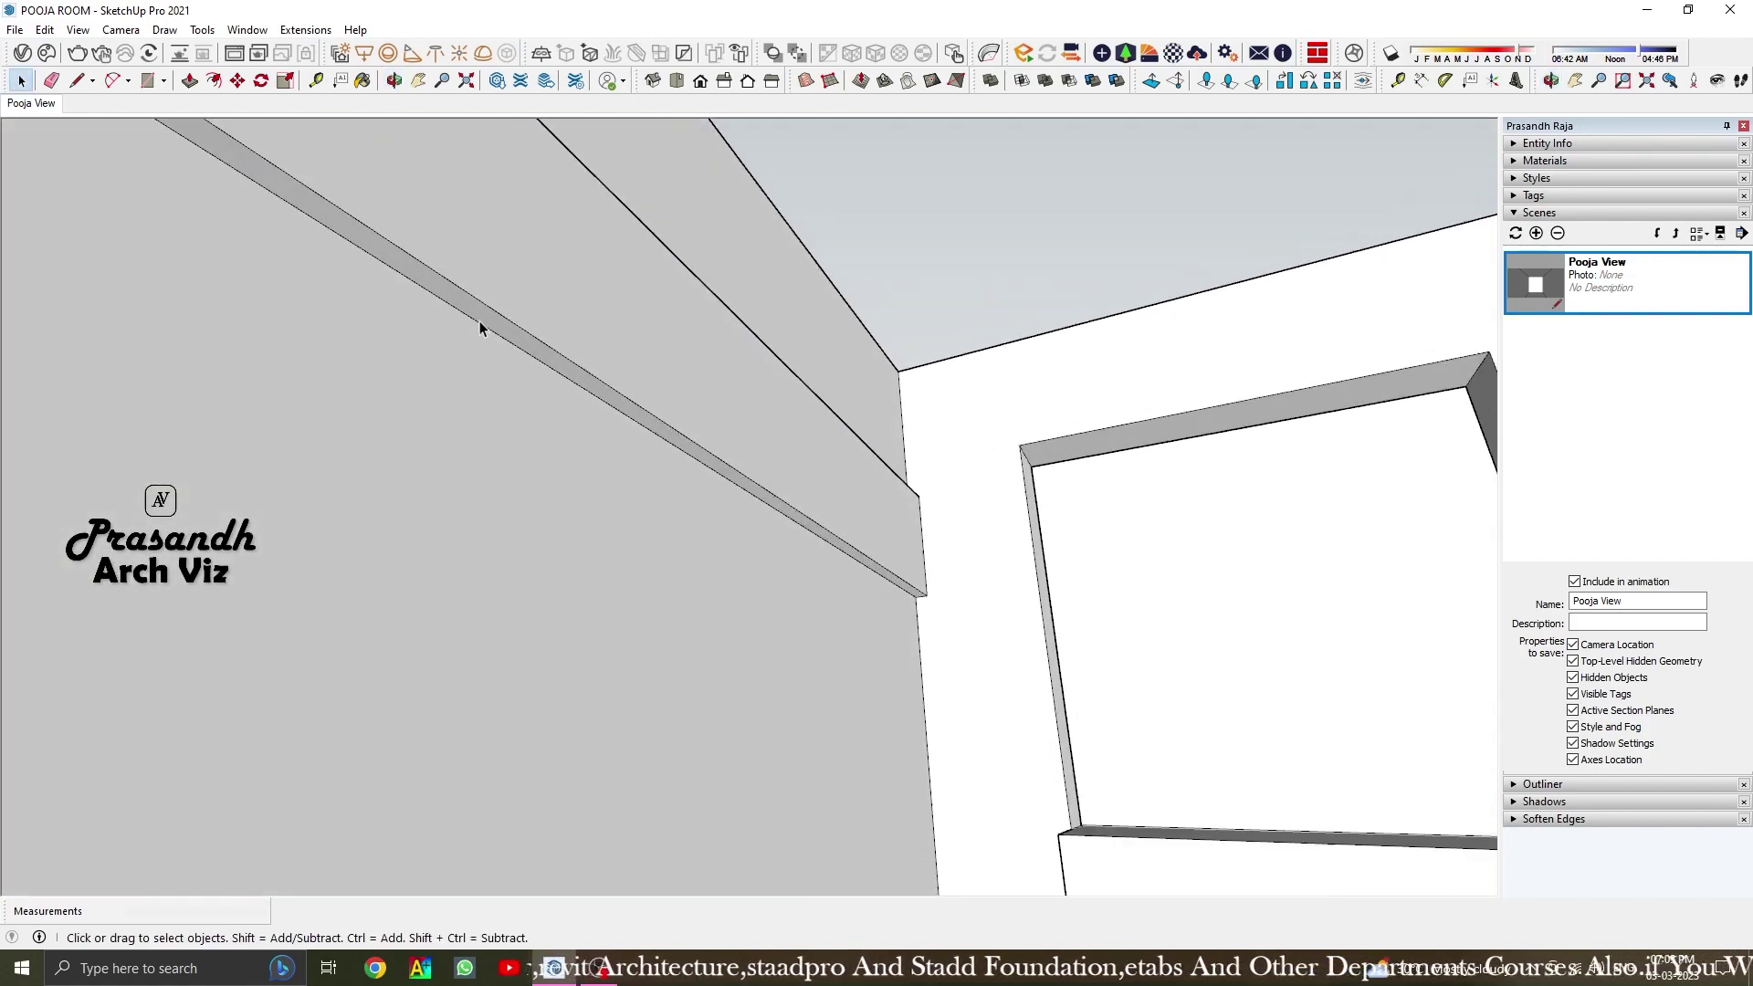
{"action": "scroll", "coordinate": [479, 327], "scroll_direction": "up", "scroll_amount": 2}
{"action": "key", "text": "p"}
{"action": "scroll", "coordinate": [402, 265], "scroll_direction": "up", "scroll_amount": 1}
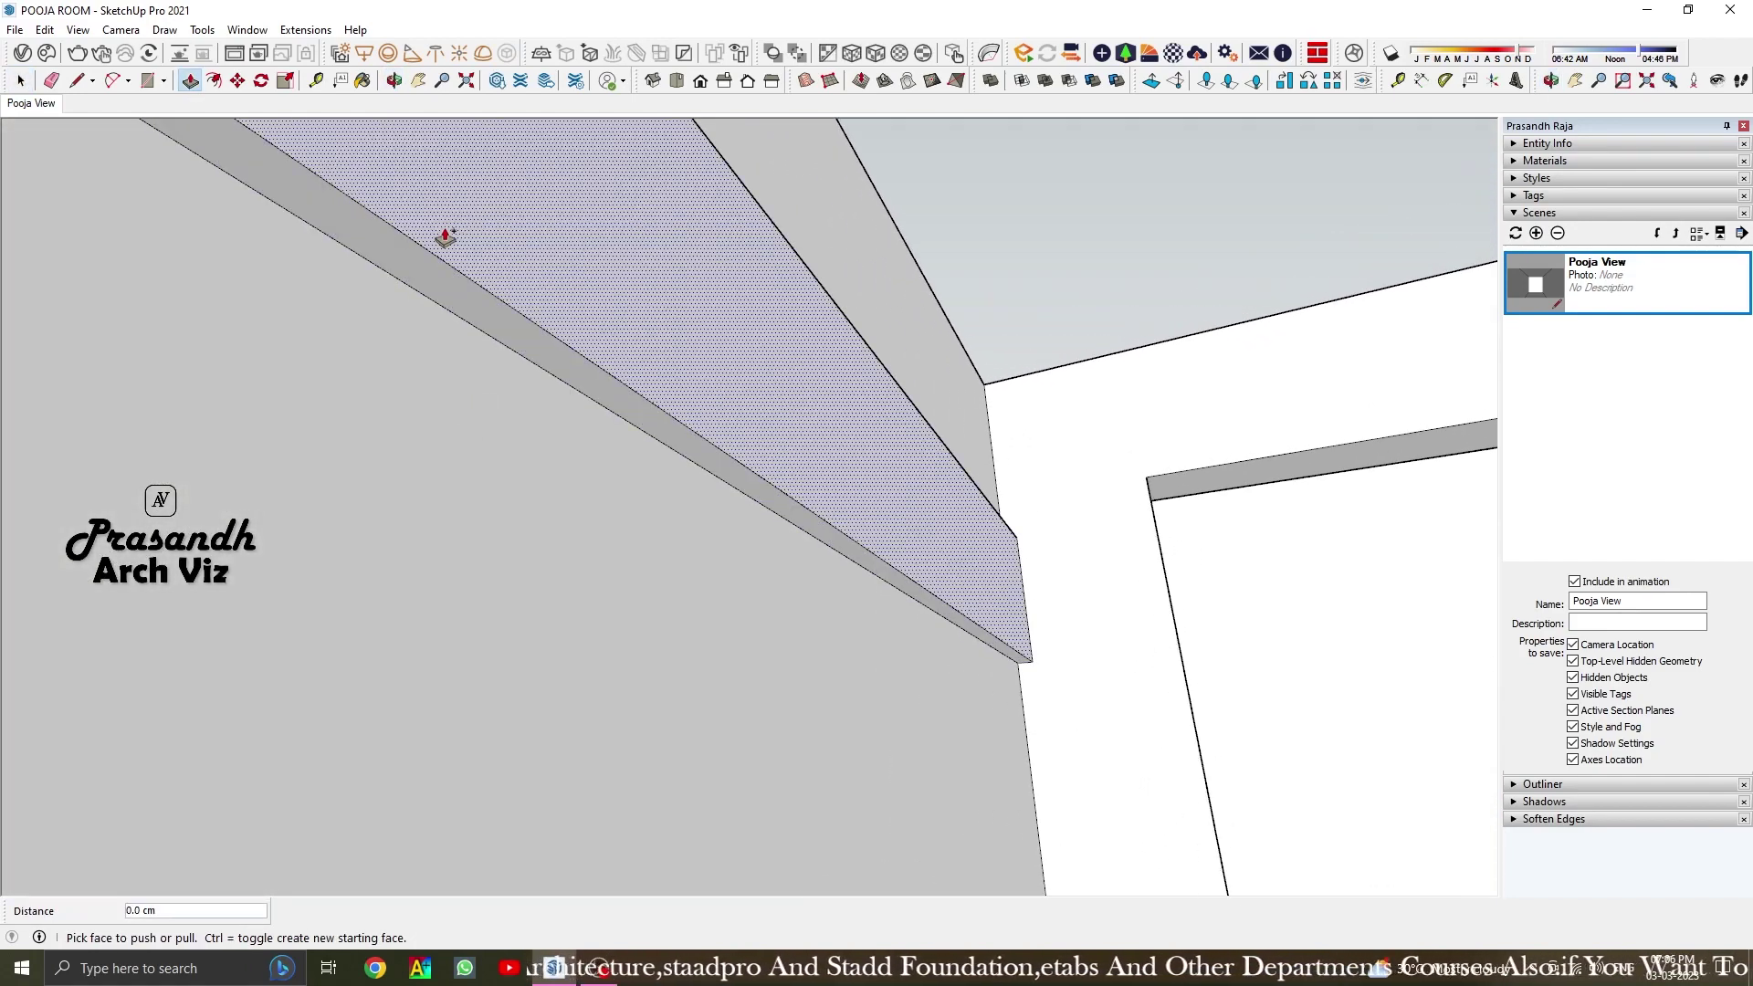
{"action": "left_click_drag", "start_coordinate": [444, 237], "coordinate": [427, 259]}
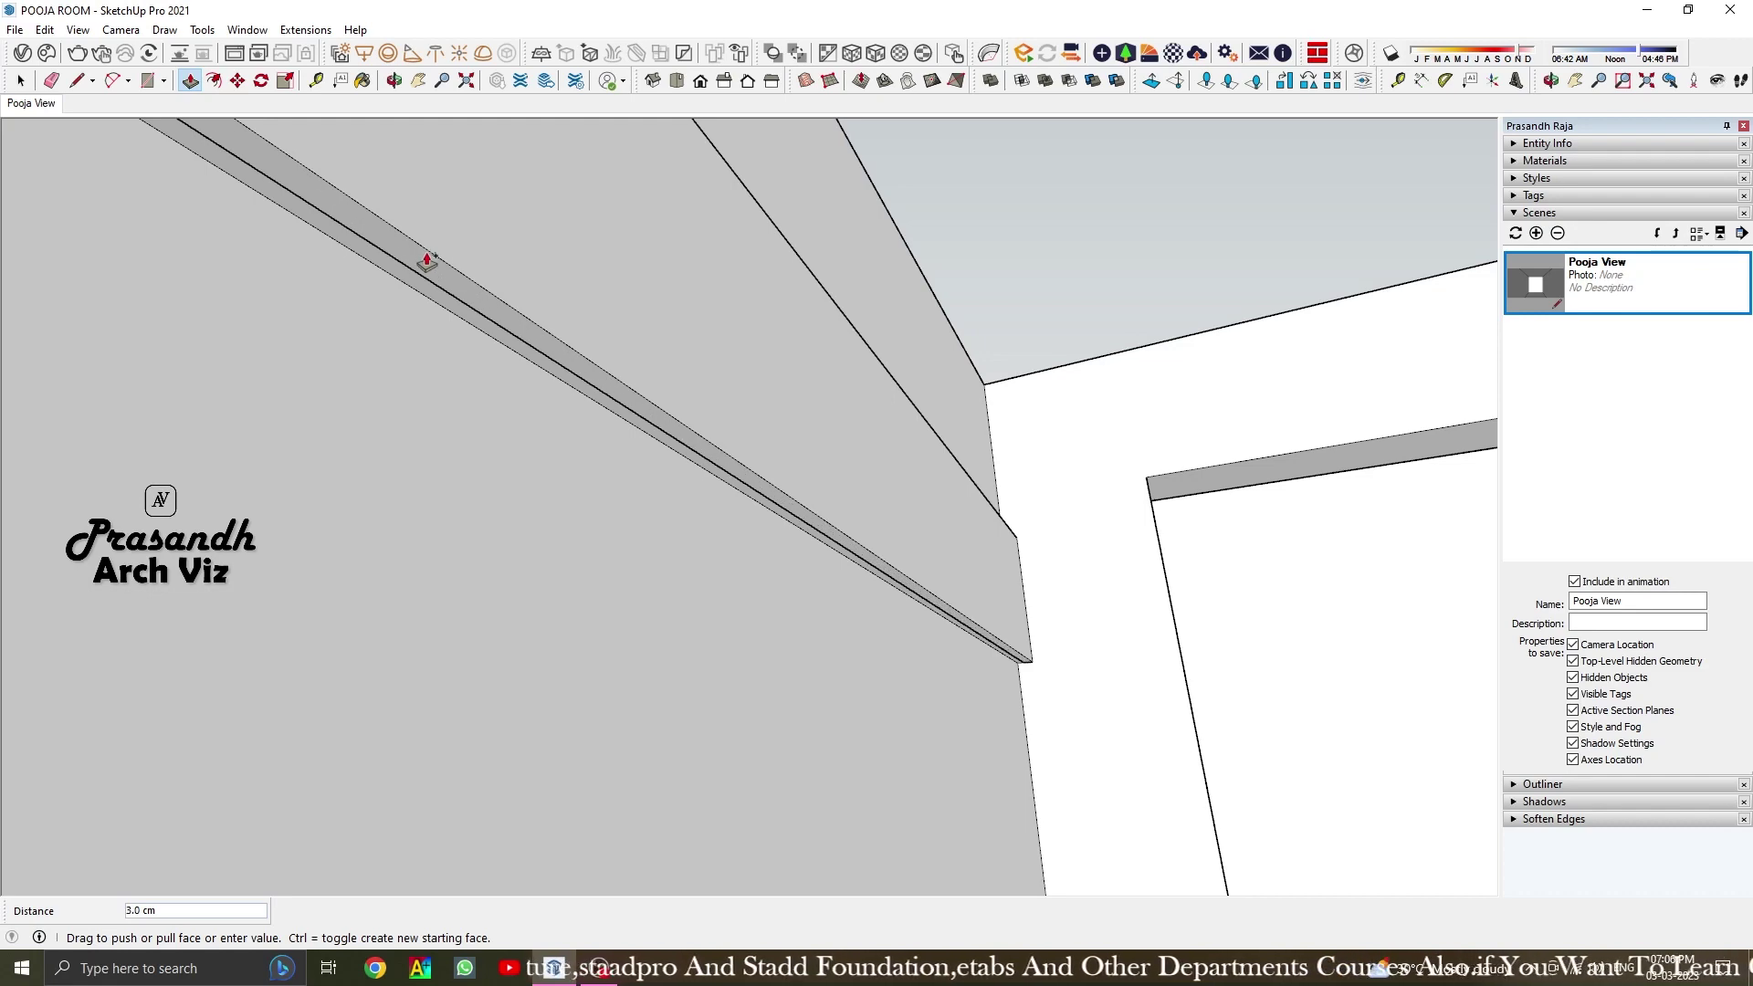
{"action": "key", "text": "Return"}
Flip the ledge face outward and push it 2 cm inward
{"action": "key", "text": "space"}
{"action": "right_click", "coordinate": [496, 243]}
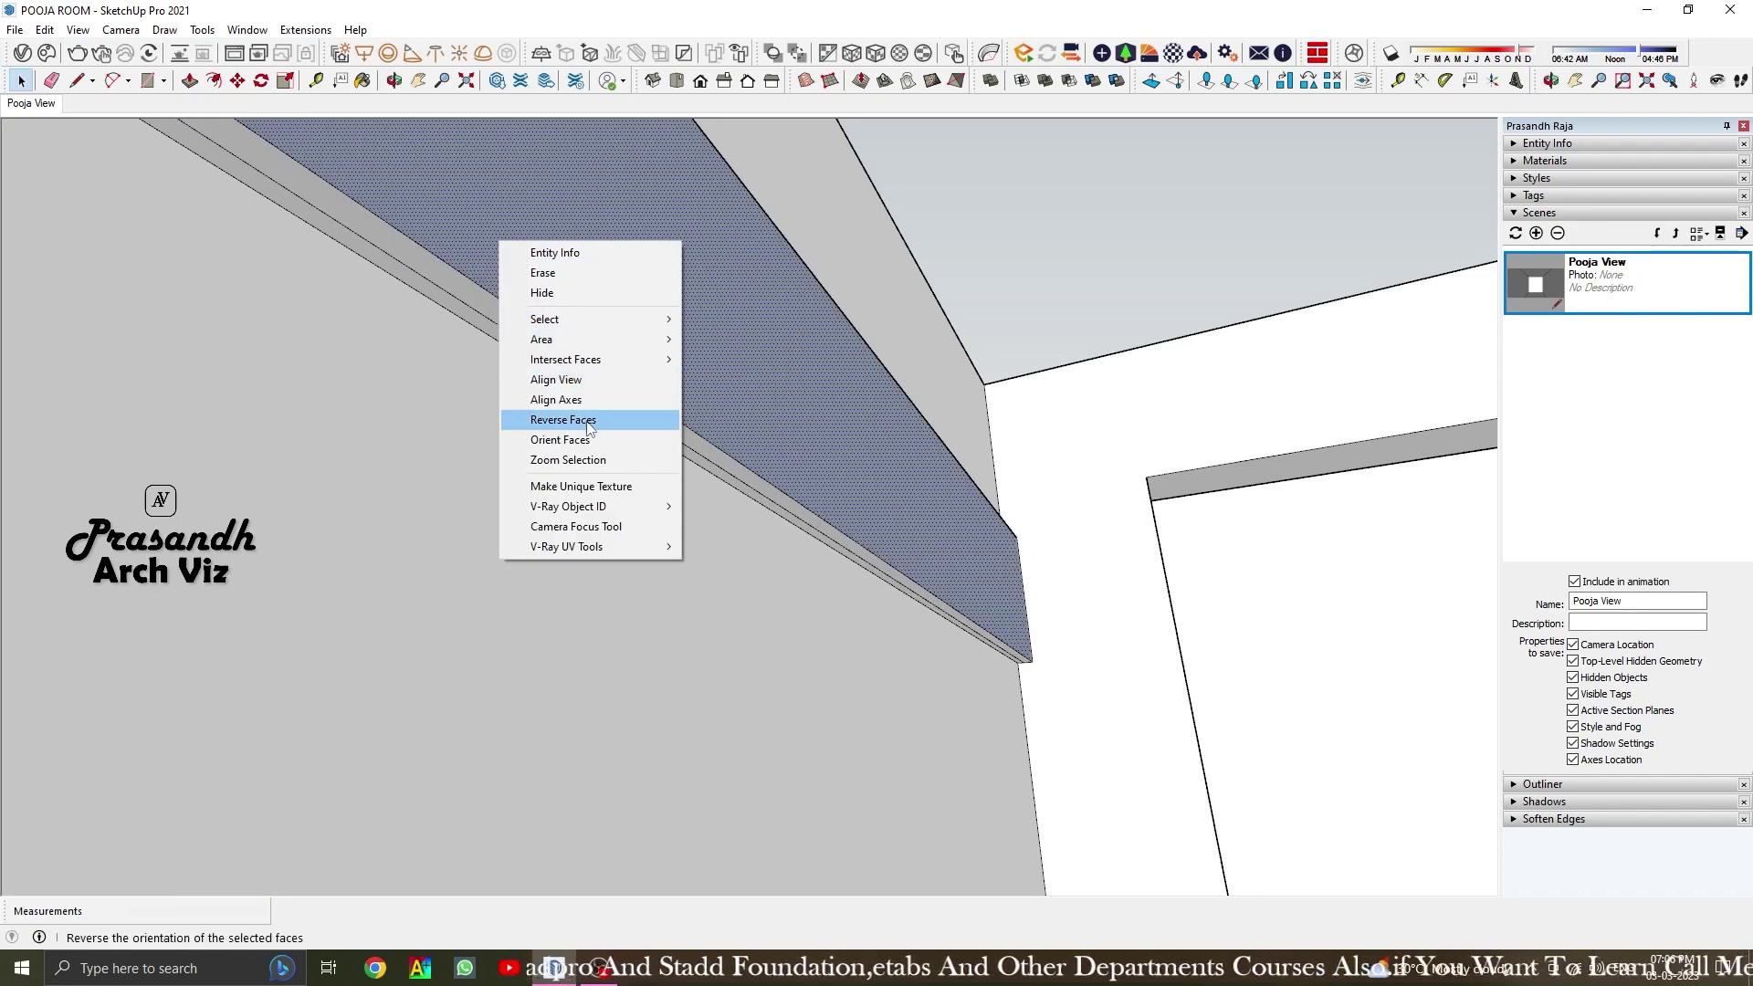
{"action": "left_click", "coordinate": [548, 410]}
{"action": "scroll", "coordinate": [632, 354], "scroll_direction": "up", "scroll_amount": 1}
{"action": "scroll", "coordinate": [632, 354], "scroll_direction": "up", "scroll_amount": 1}
{"action": "key", "text": "p"}
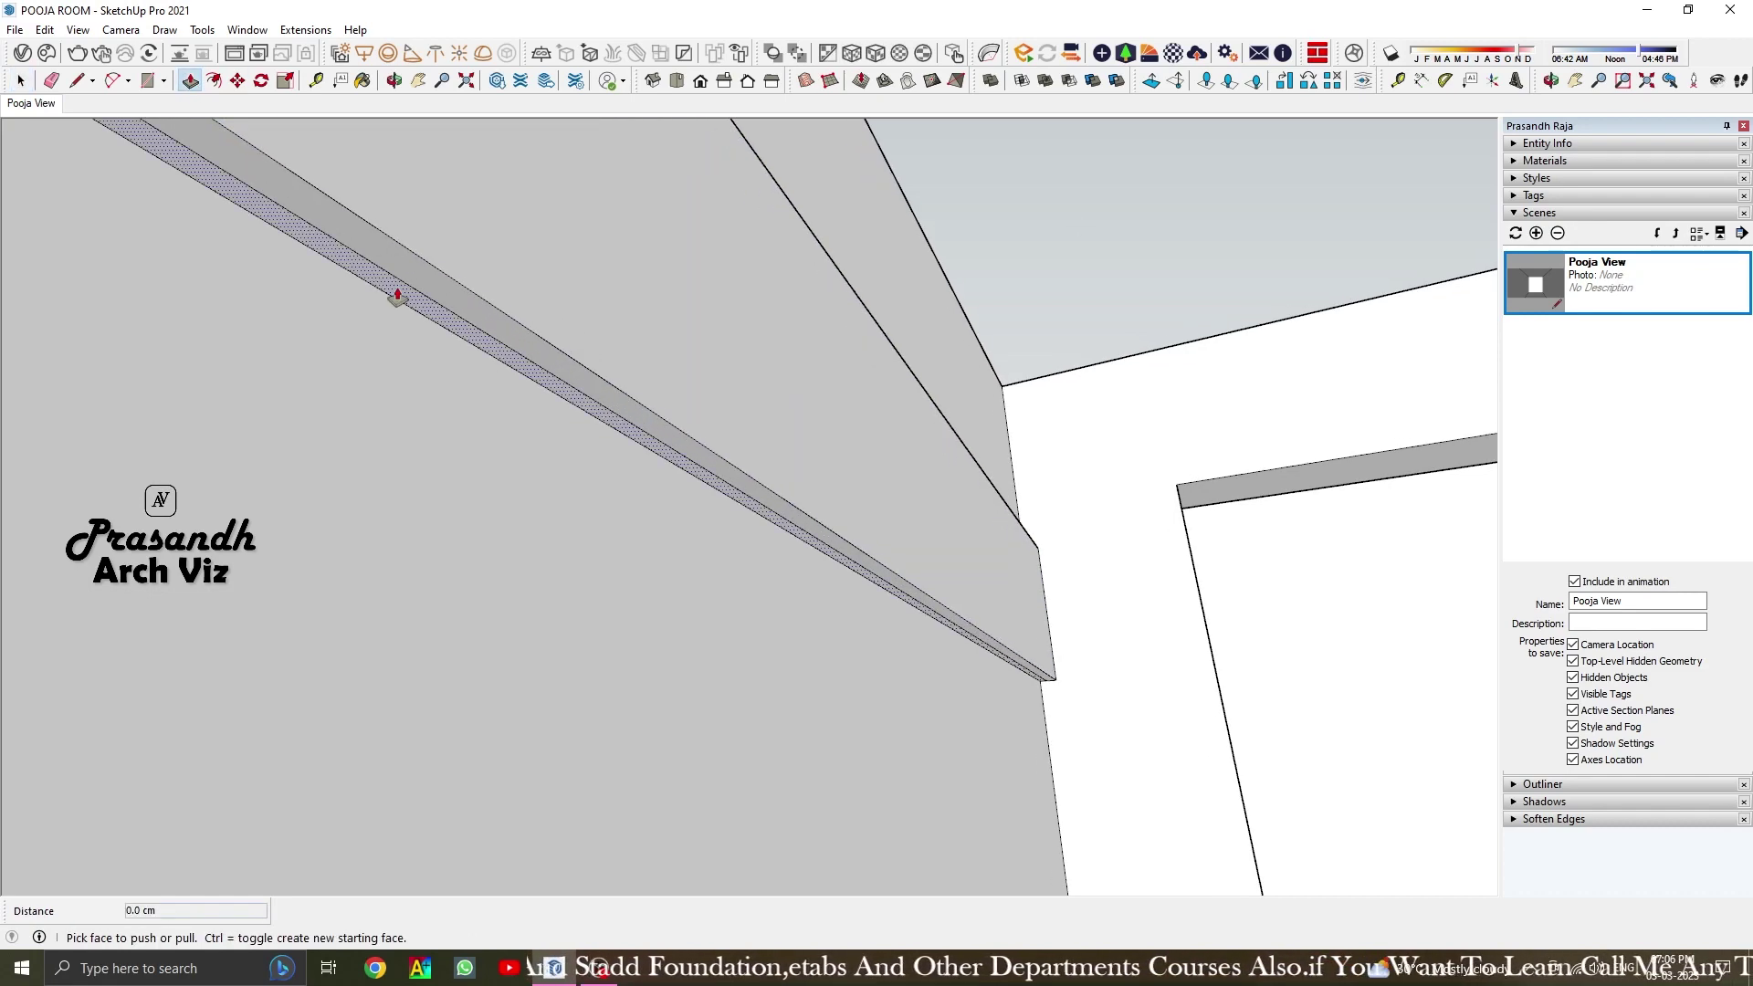
{"action": "left_click_drag", "start_coordinate": [398, 294], "coordinate": [399, 294]}
{"action": "key", "text": "Return"}
{"action": "scroll", "coordinate": [654, 451], "scroll_direction": "down", "scroll_amount": 3}
{"action": "scroll", "coordinate": [595, 482], "scroll_direction": "down", "scroll_amount": 3}
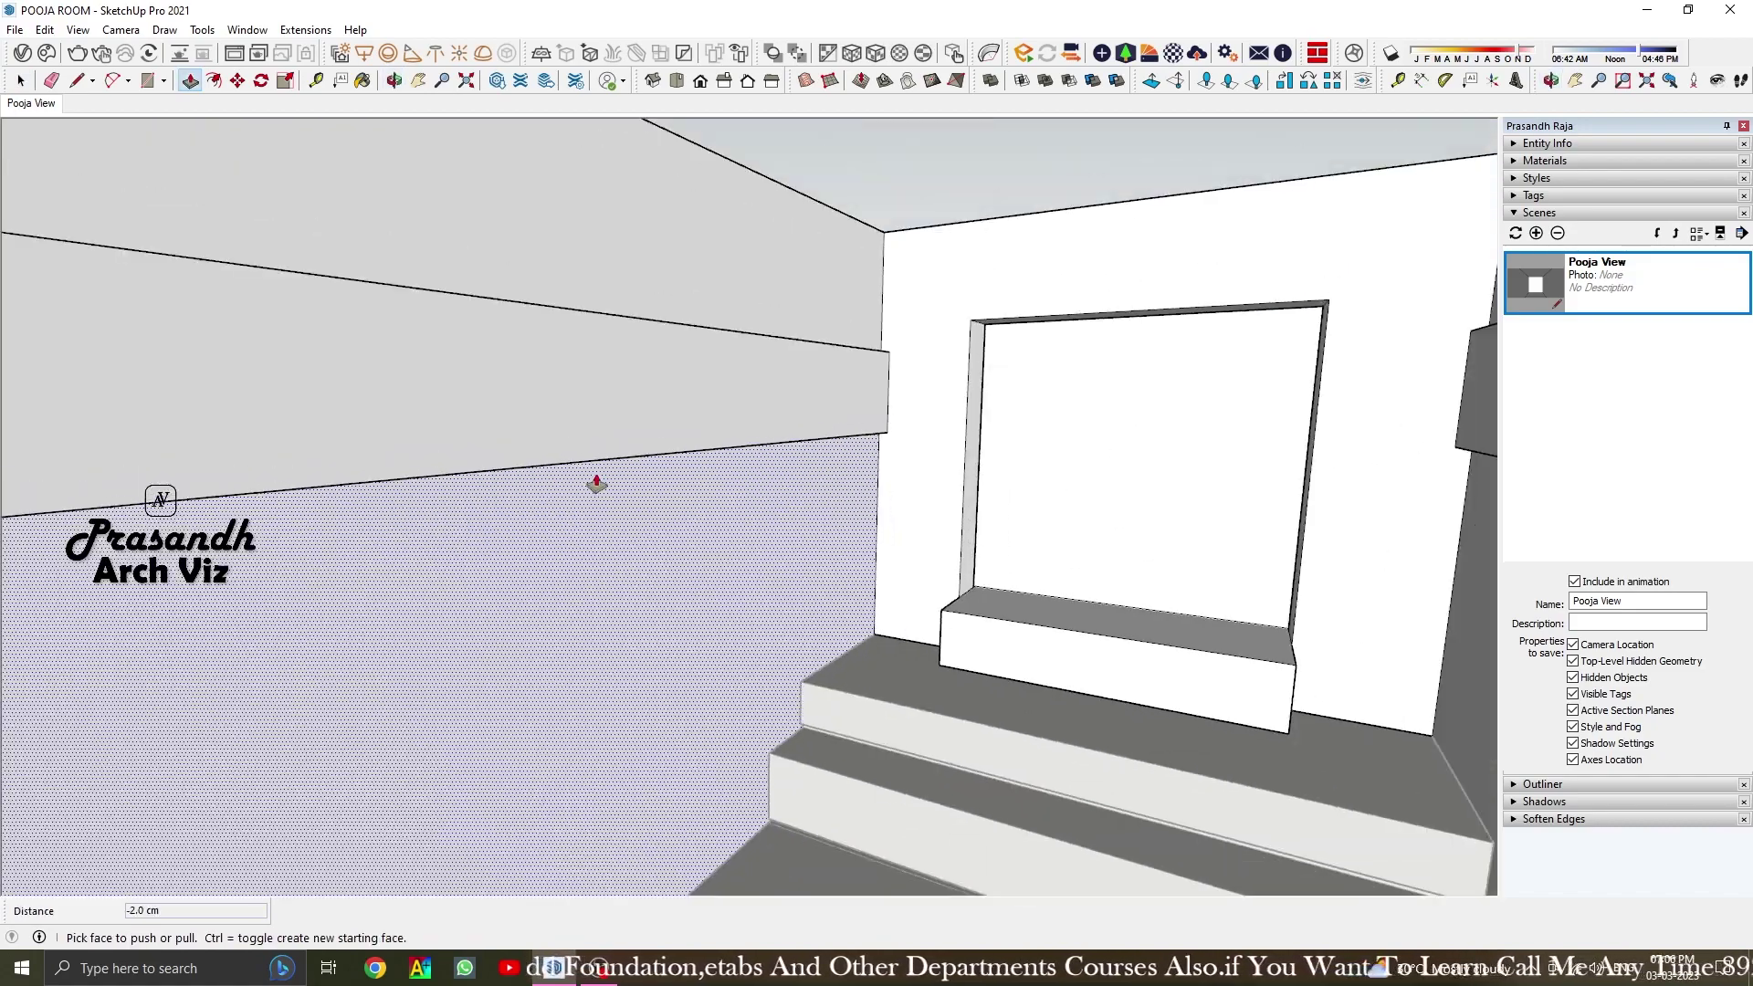
{"action": "left_click", "coordinate": [20, 80]}
Orient the faces around the beam strip consistently
{"action": "left_click", "coordinate": [647, 85]}
{"action": "scroll", "coordinate": [1201, 512], "scroll_direction": "up", "scroll_amount": 5}
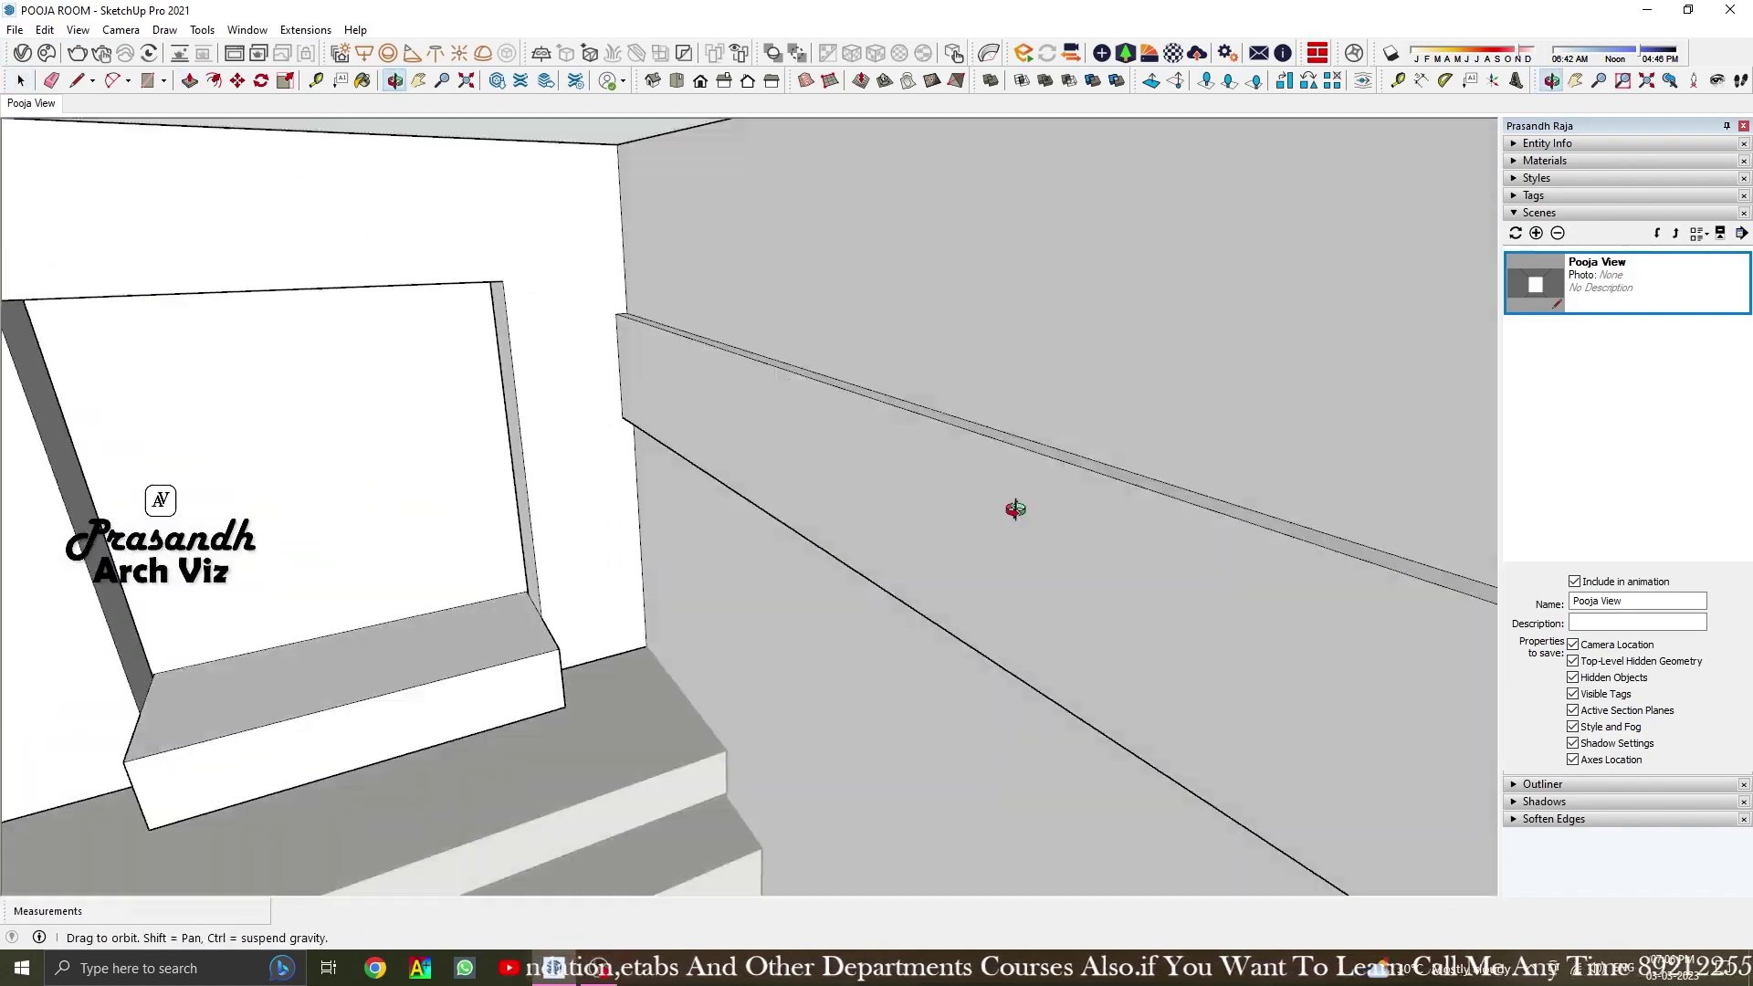
{"action": "scroll", "coordinate": [1010, 509], "scroll_direction": "up", "scroll_amount": 3}
{"action": "scroll", "coordinate": [1111, 743], "scroll_direction": "up", "scroll_amount": 1}
{"action": "key", "text": "p"}
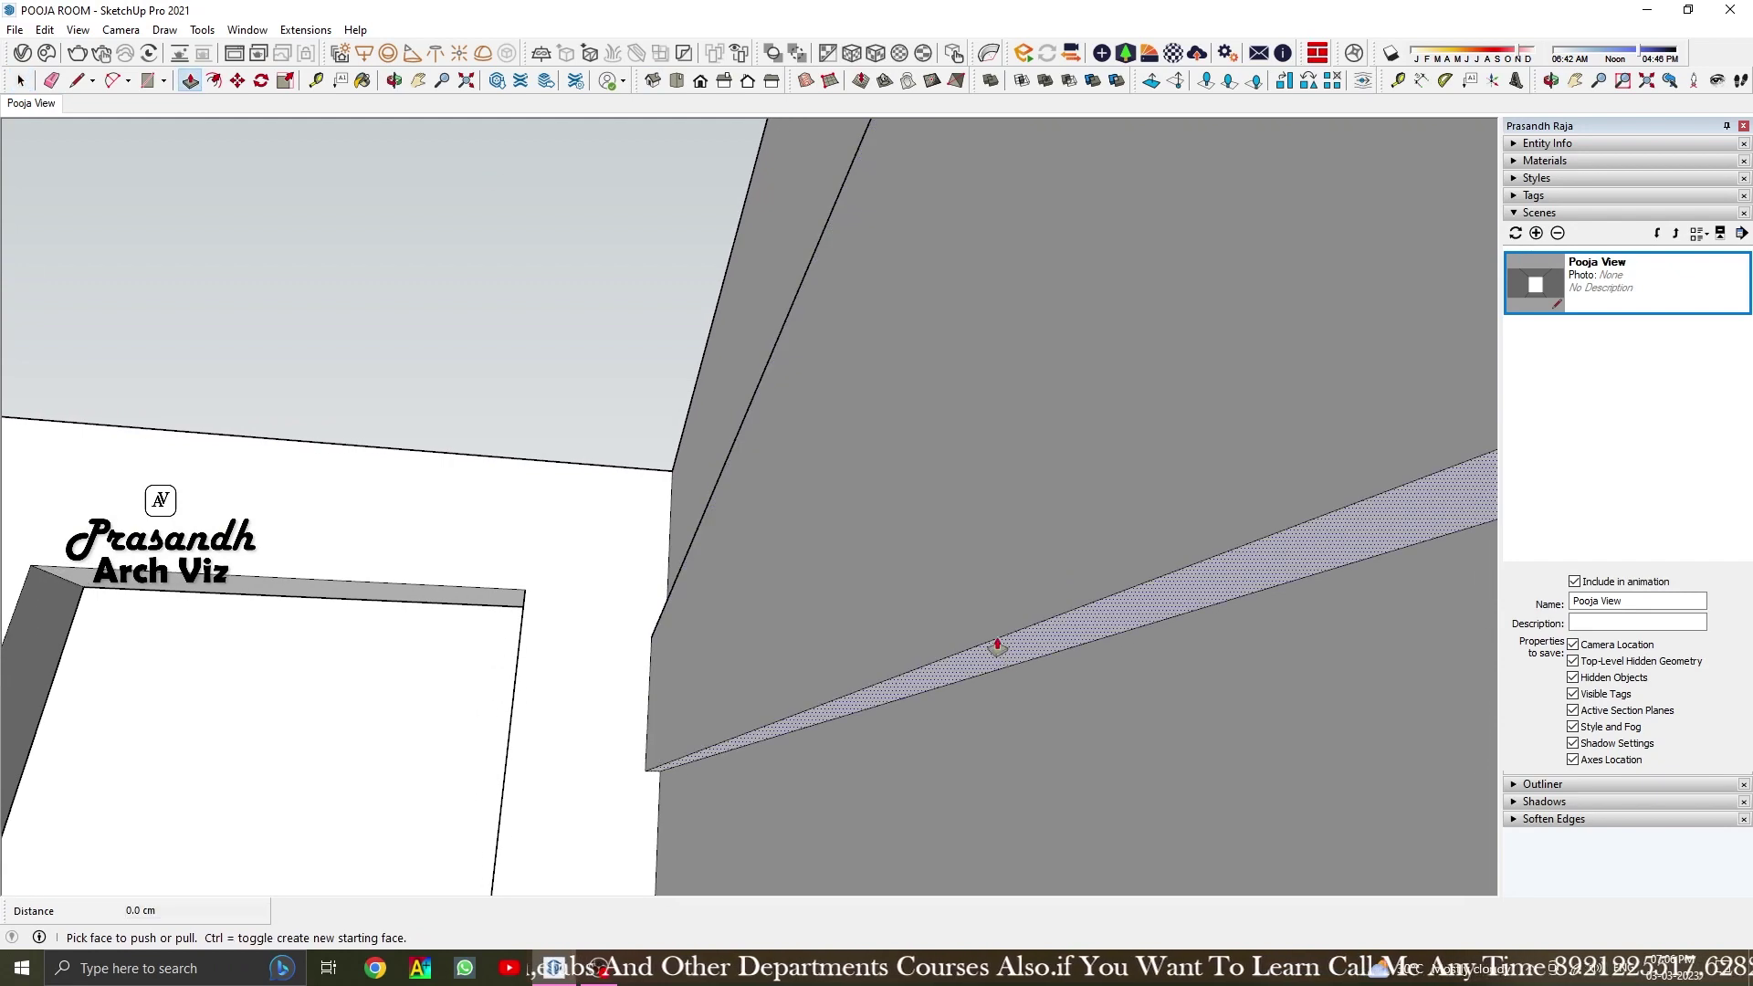
{"action": "left_click", "coordinate": [994, 646]}
{"action": "key", "text": "space"}
{"action": "right_click", "coordinate": [1023, 627]}
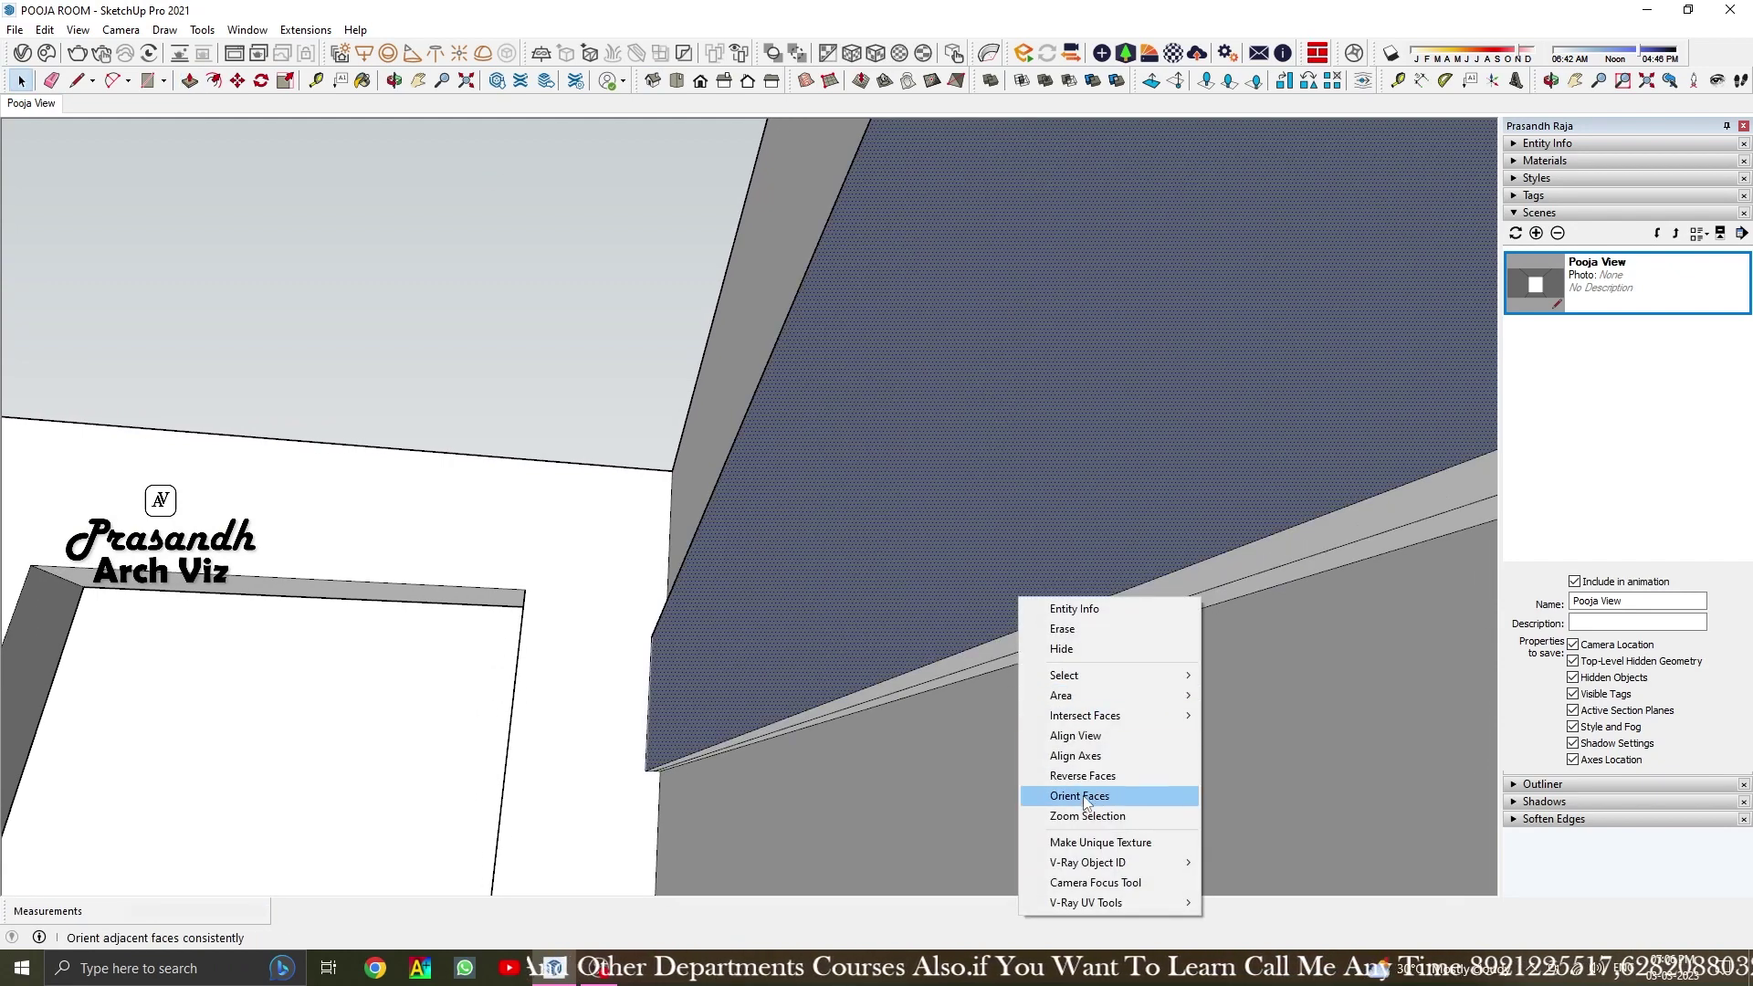
{"action": "left_click", "coordinate": [1076, 775]}
Extrude the beam strip face again and return to the Pooja View scene
{"action": "key", "text": "p"}
{"action": "scroll", "coordinate": [1107, 622], "scroll_direction": "up", "scroll_amount": 1}
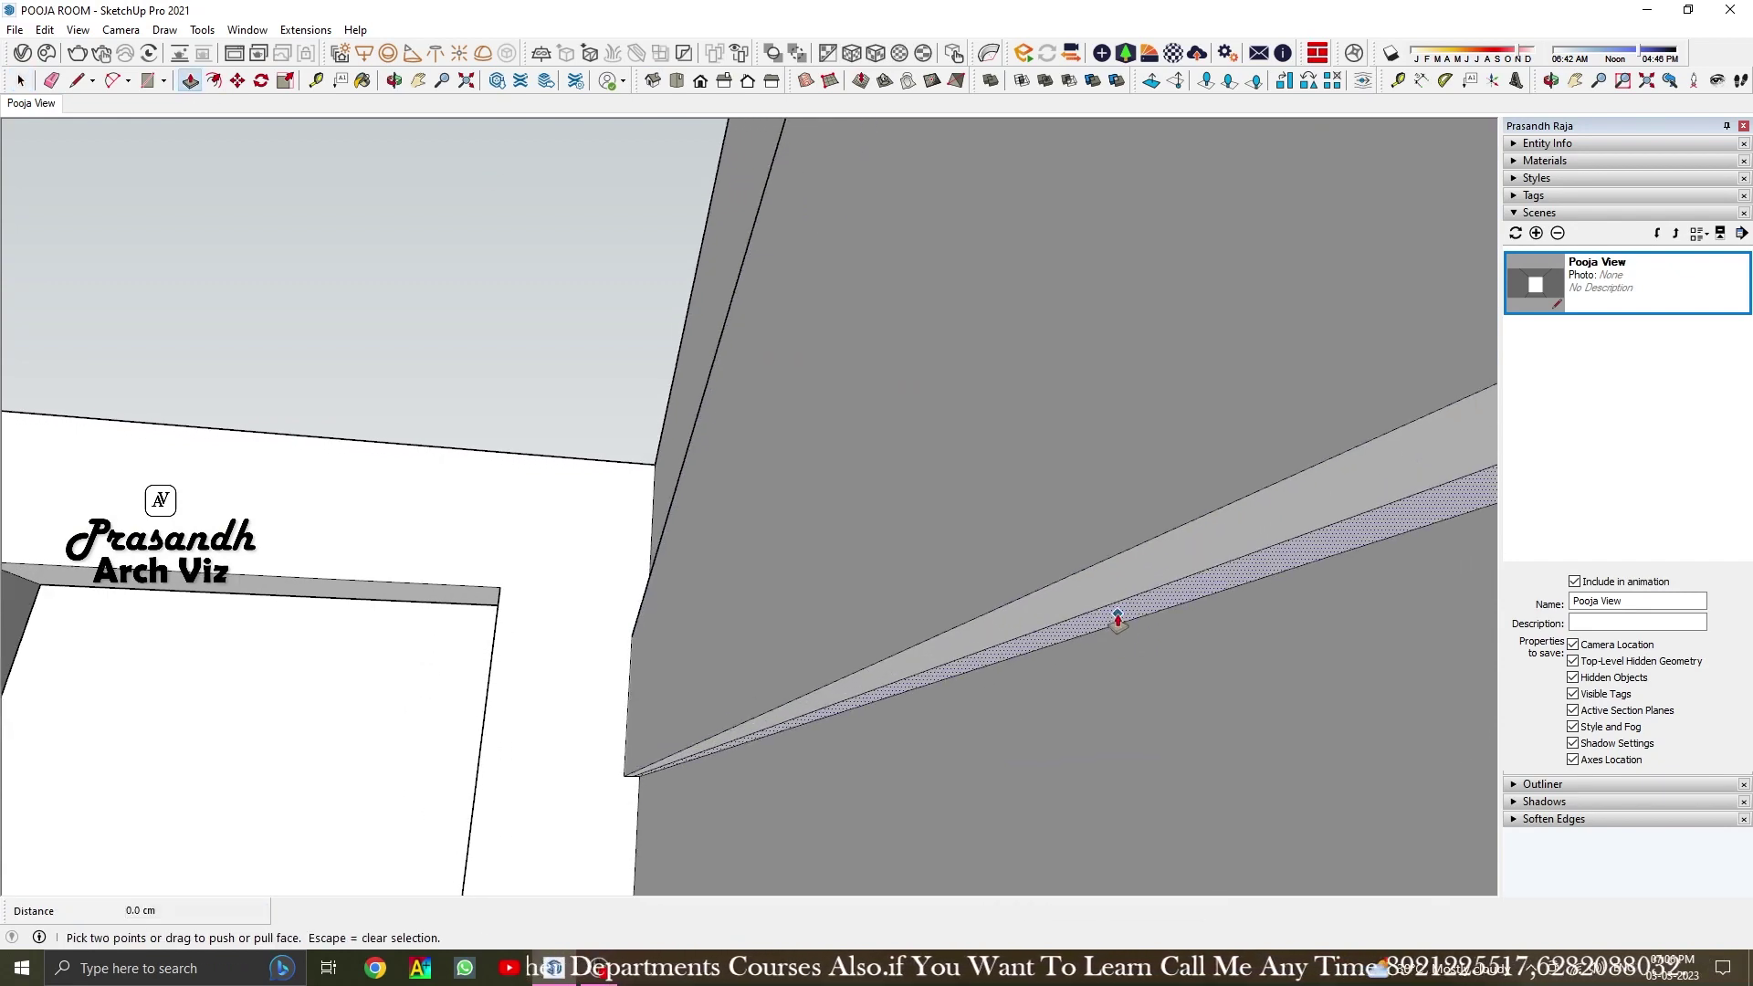
{"action": "left_click", "coordinate": [1114, 614]}
{"action": "key", "text": "space"}
{"action": "left_click", "coordinate": [31, 103]}
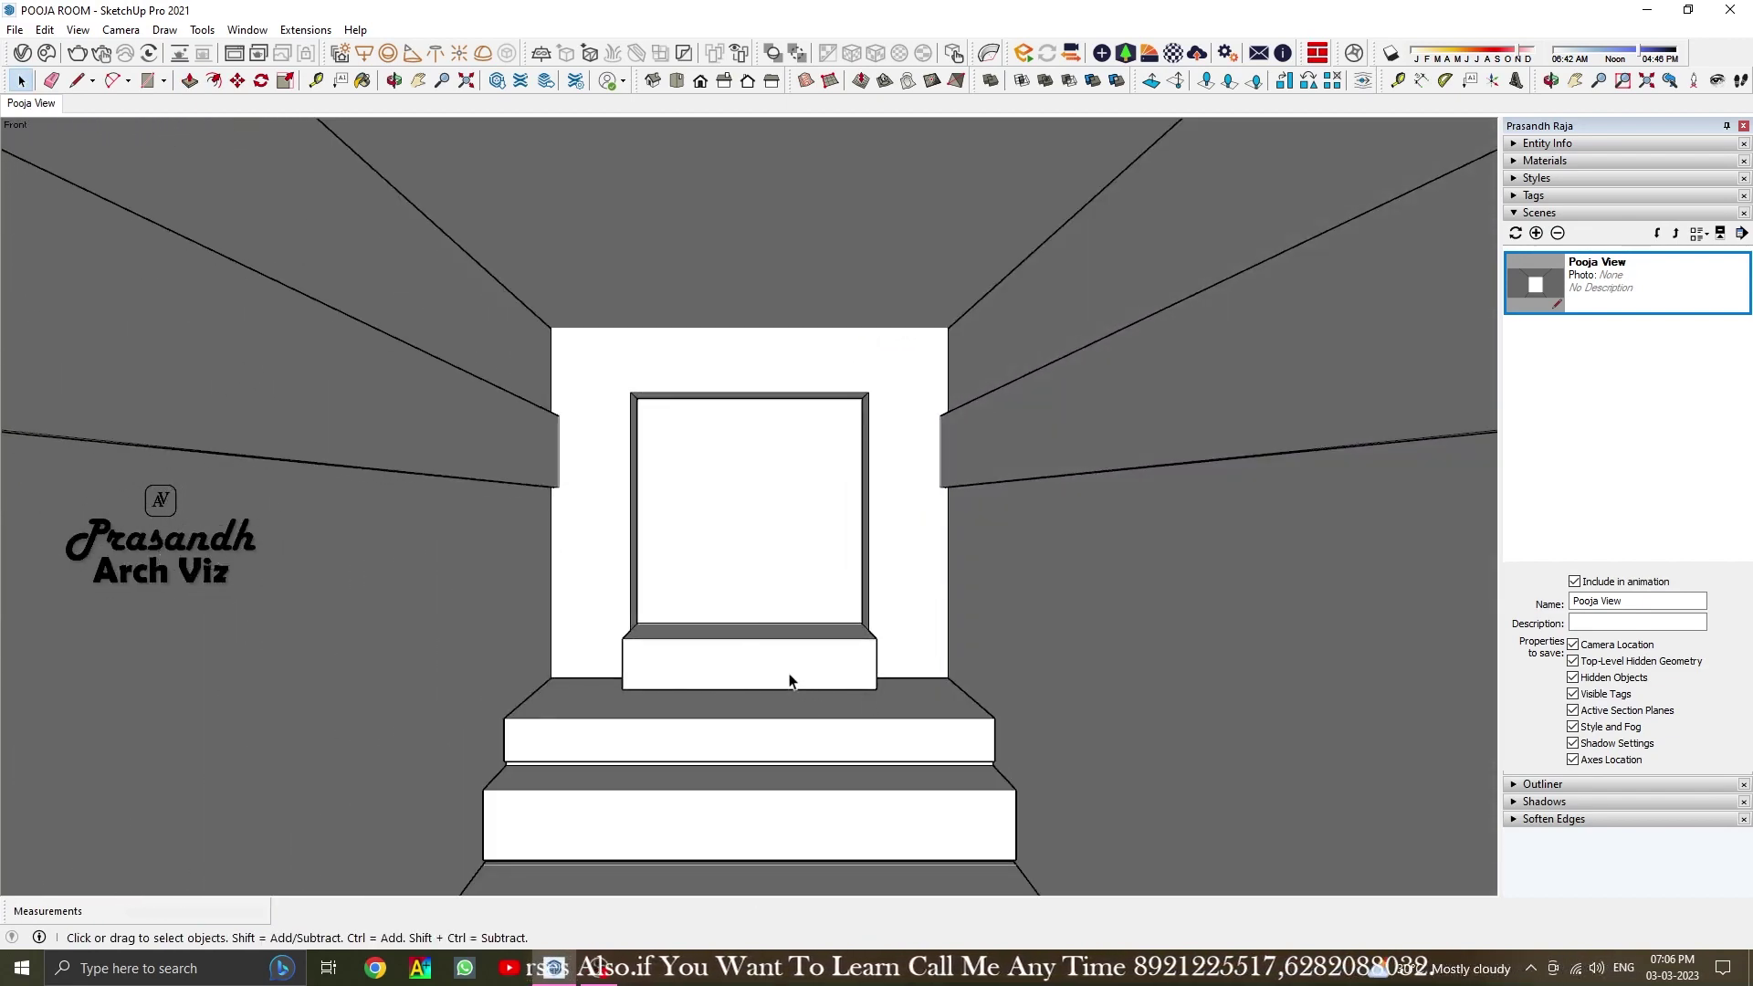
Place a guide above the bench base and draw a thin strip rectangle along it
{"action": "scroll", "coordinate": [766, 677], "scroll_direction": "up", "scroll_amount": 3}
{"action": "scroll", "coordinate": [766, 677], "scroll_direction": "up", "scroll_amount": 3}
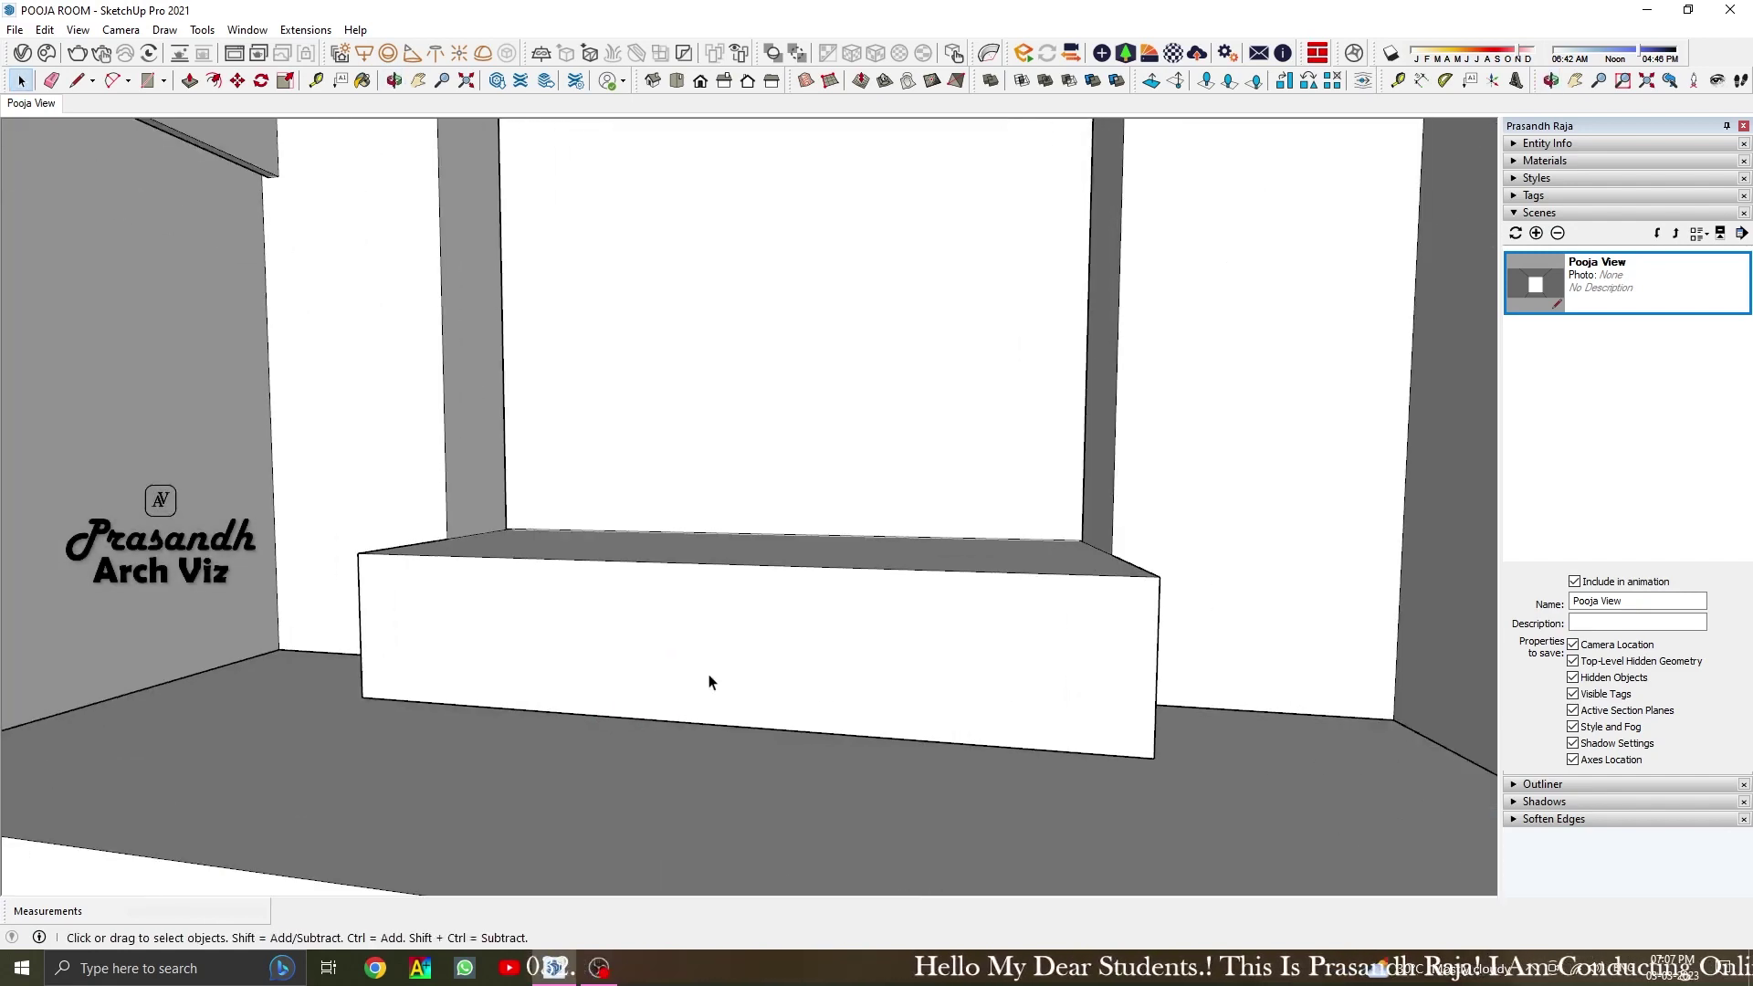
{"action": "key", "text": "t"}
{"action": "left_click", "coordinate": [677, 722]}
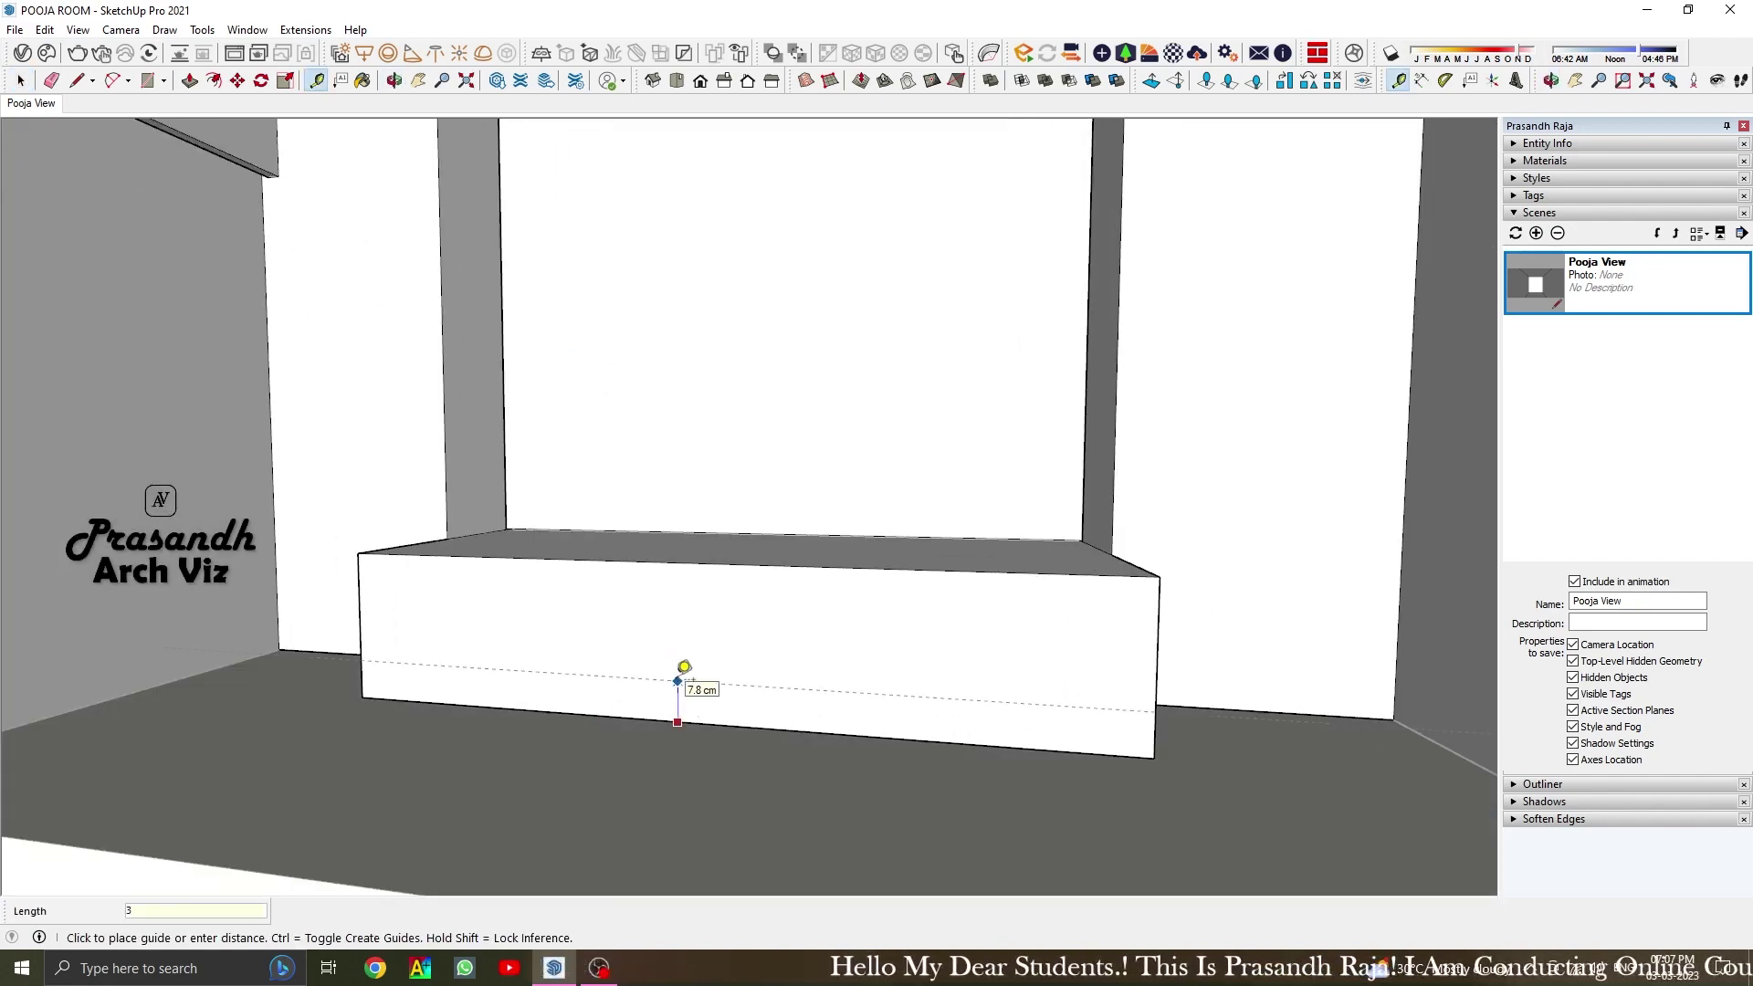
{"action": "left_click", "coordinate": [710, 699]}
{"action": "key", "text": "space"}
{"action": "left_click", "coordinate": [362, 683]}
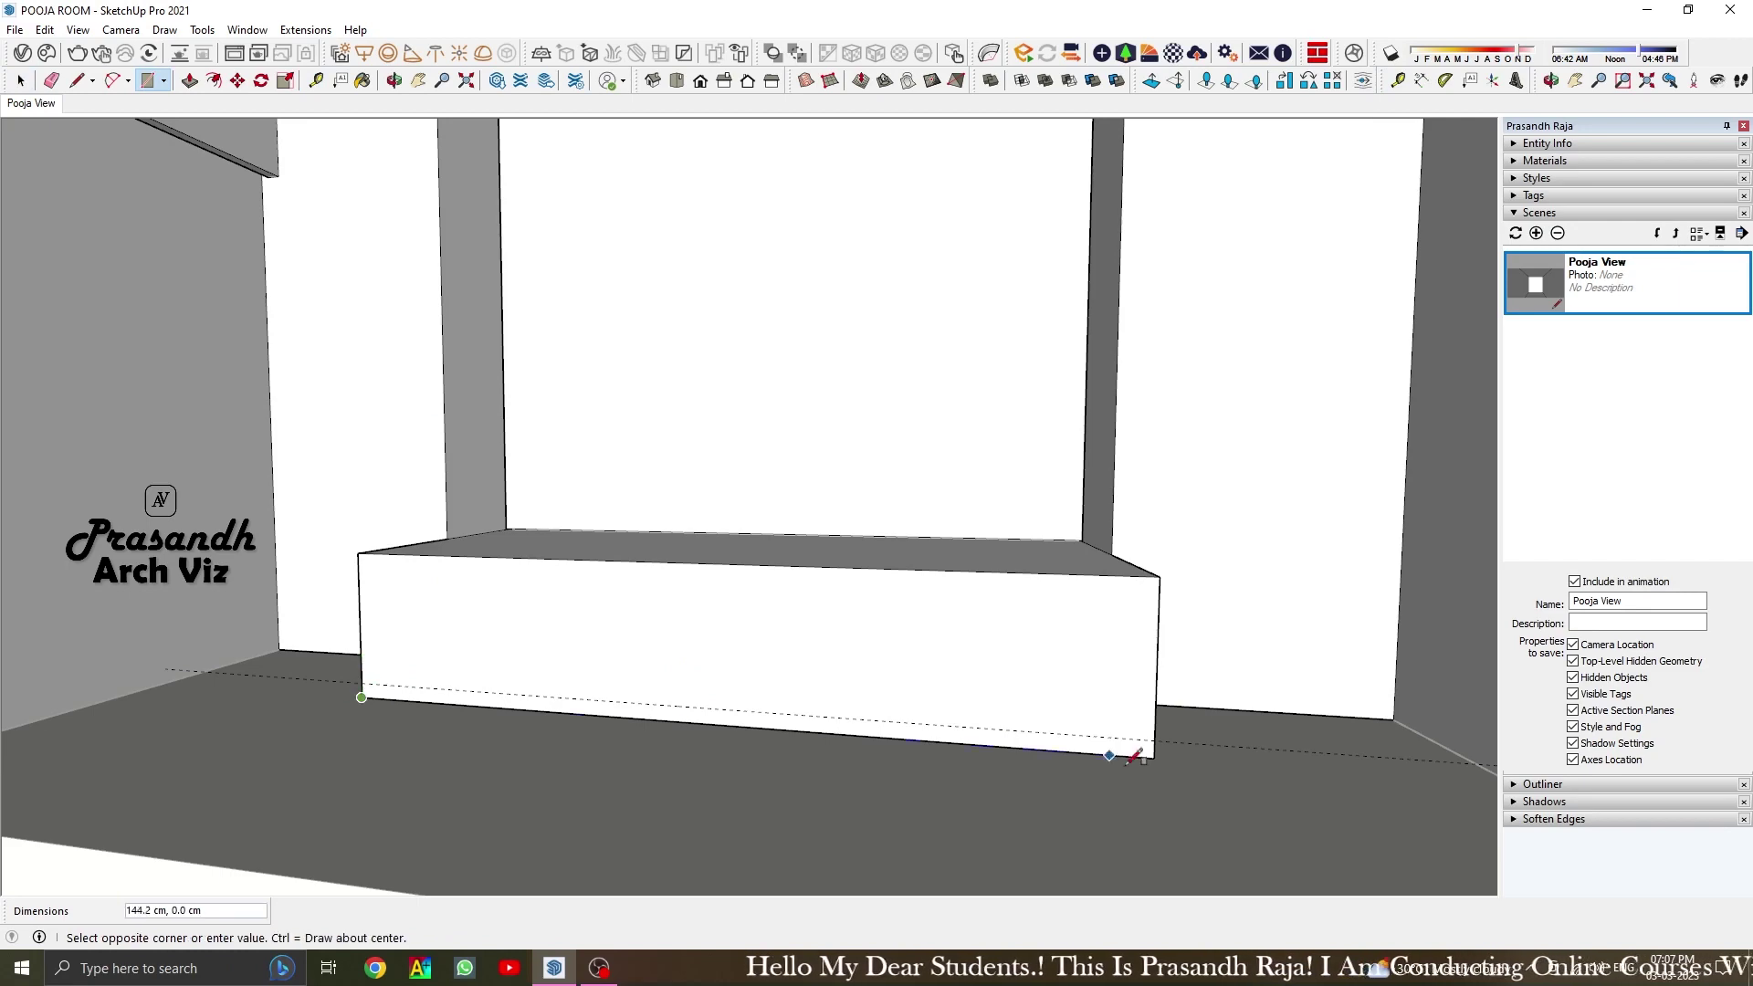
{"action": "left_click", "coordinate": [1153, 756]}
Push the bench base strip out 2 cm
{"action": "key", "text": "space"}
{"action": "key", "text": "p"}
{"action": "left_click", "coordinate": [913, 736]}
{"action": "scroll", "coordinate": [978, 717], "scroll_direction": "up", "scroll_amount": 3}
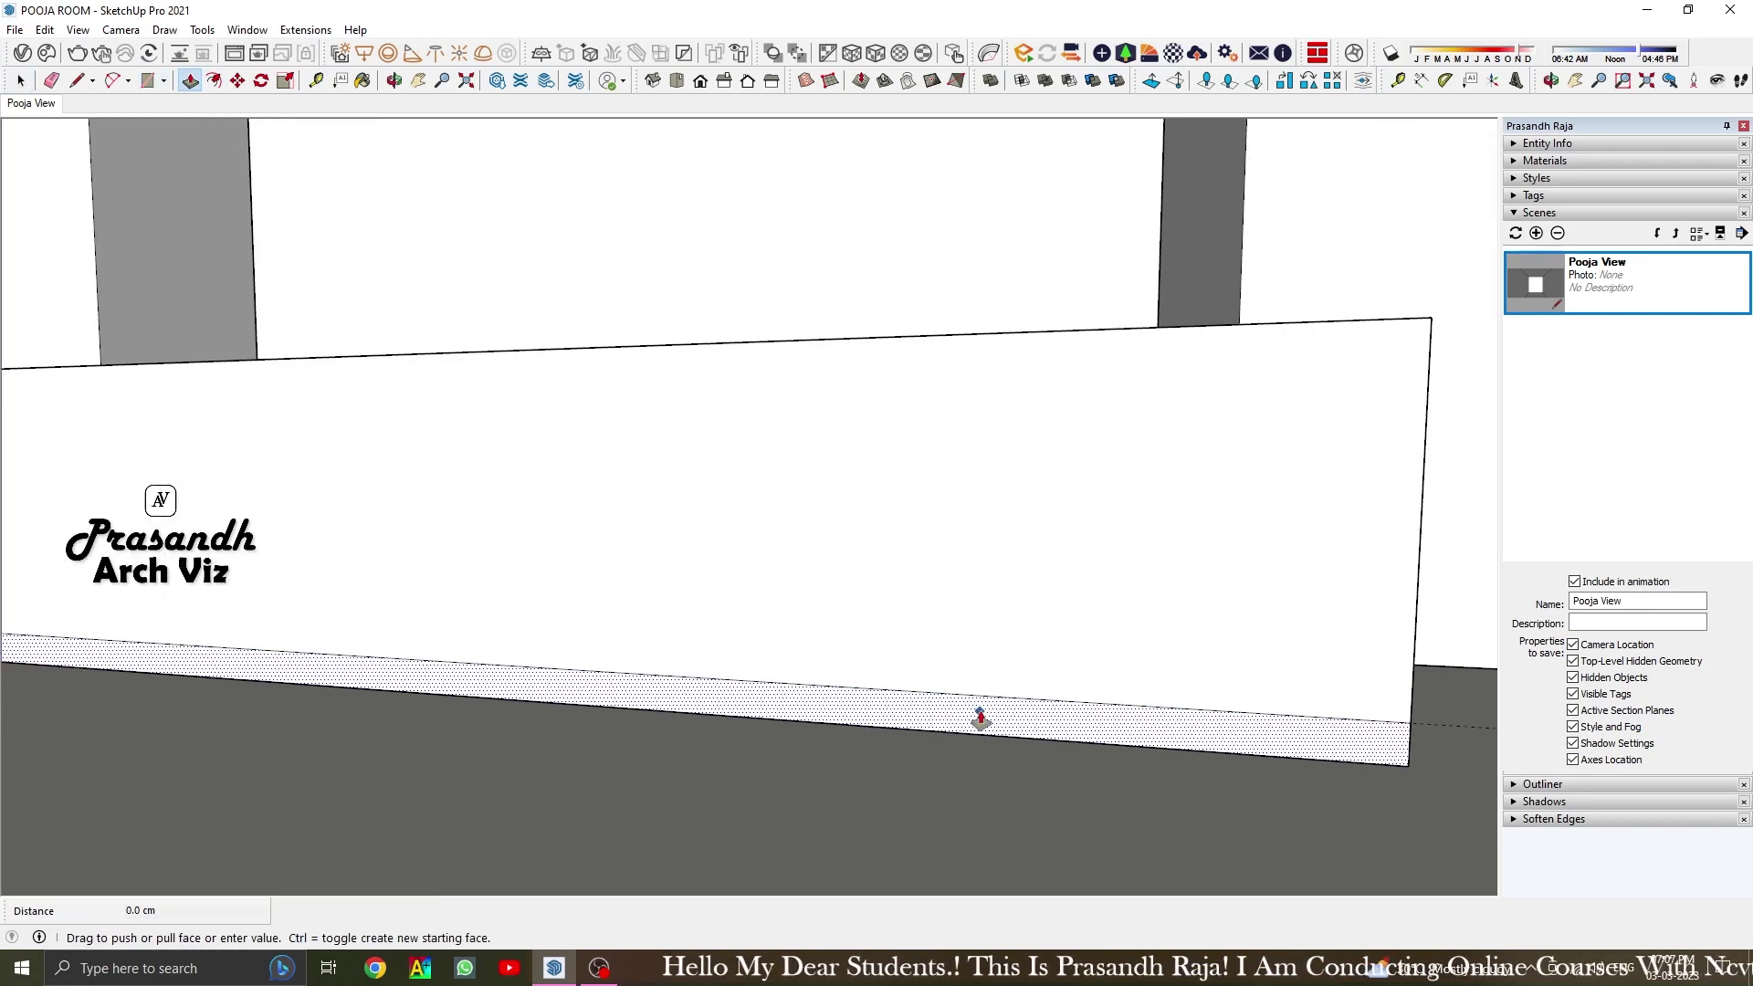
{"action": "mouse_move", "coordinate": [978, 717]}
{"action": "middle_mouse_down"}
{"action": "mouse_move", "coordinate": [818, 736]}
{"action": "mouse_move", "coordinate": [1038, 728]}
{"action": "middle_mouse_up"}
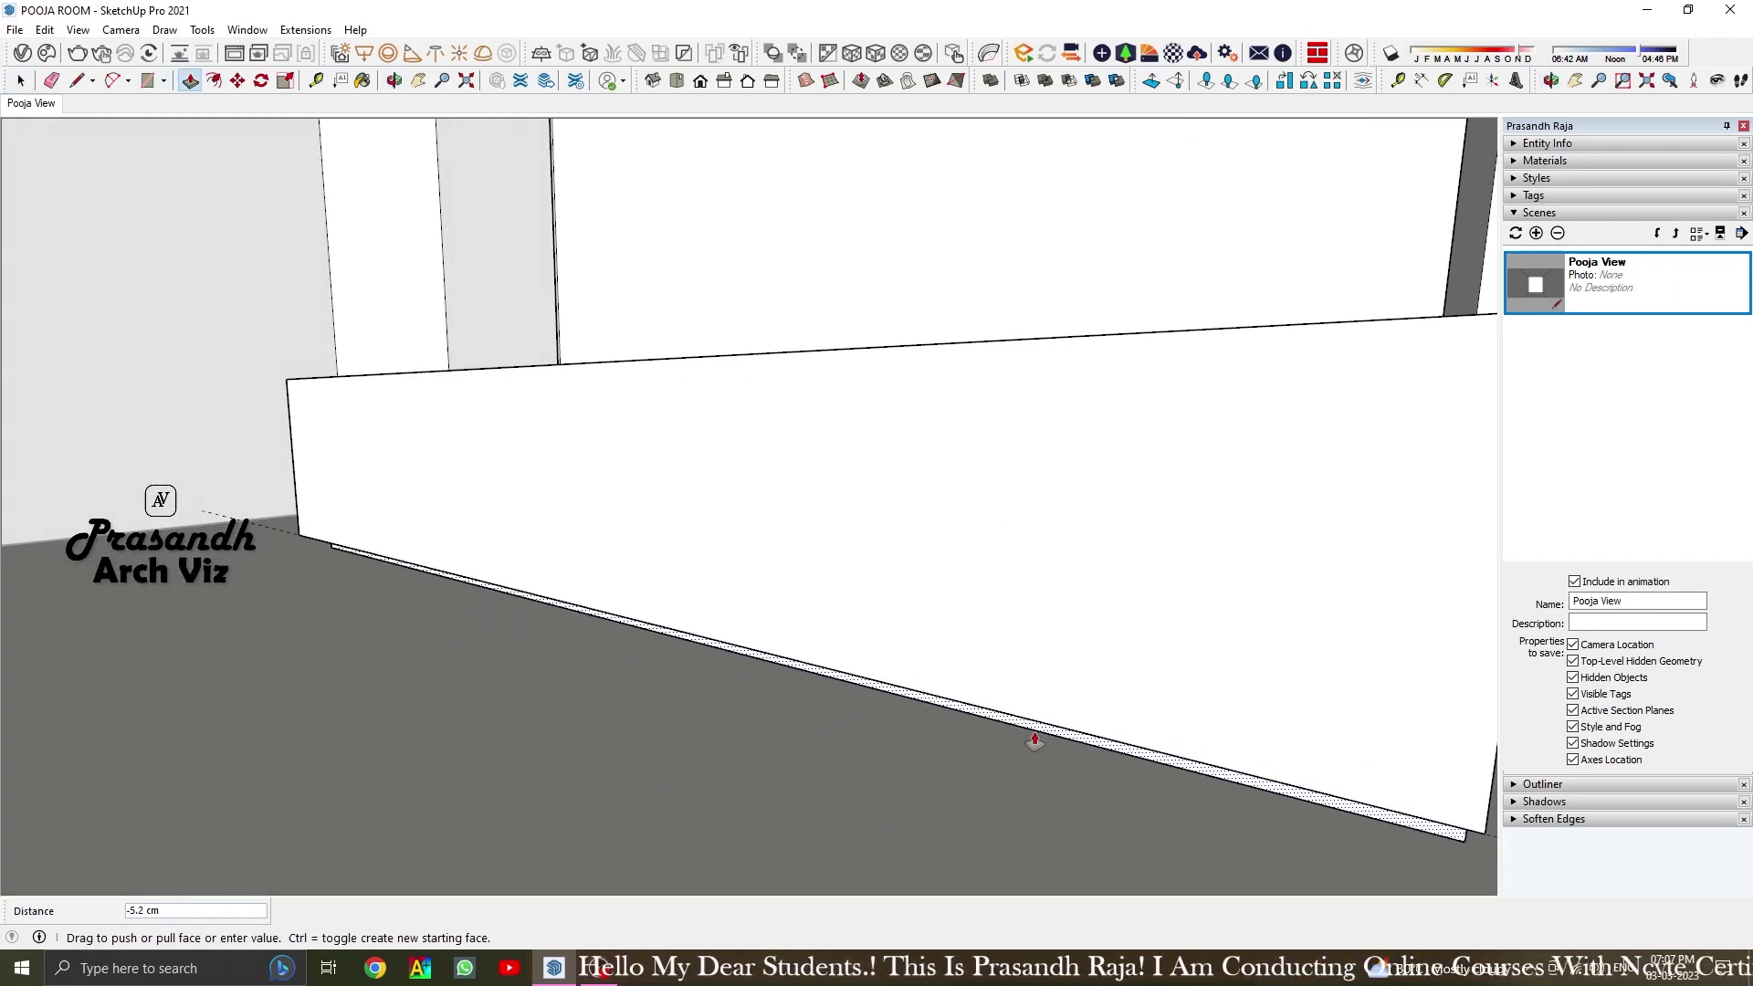
{"action": "key", "text": "Return"}
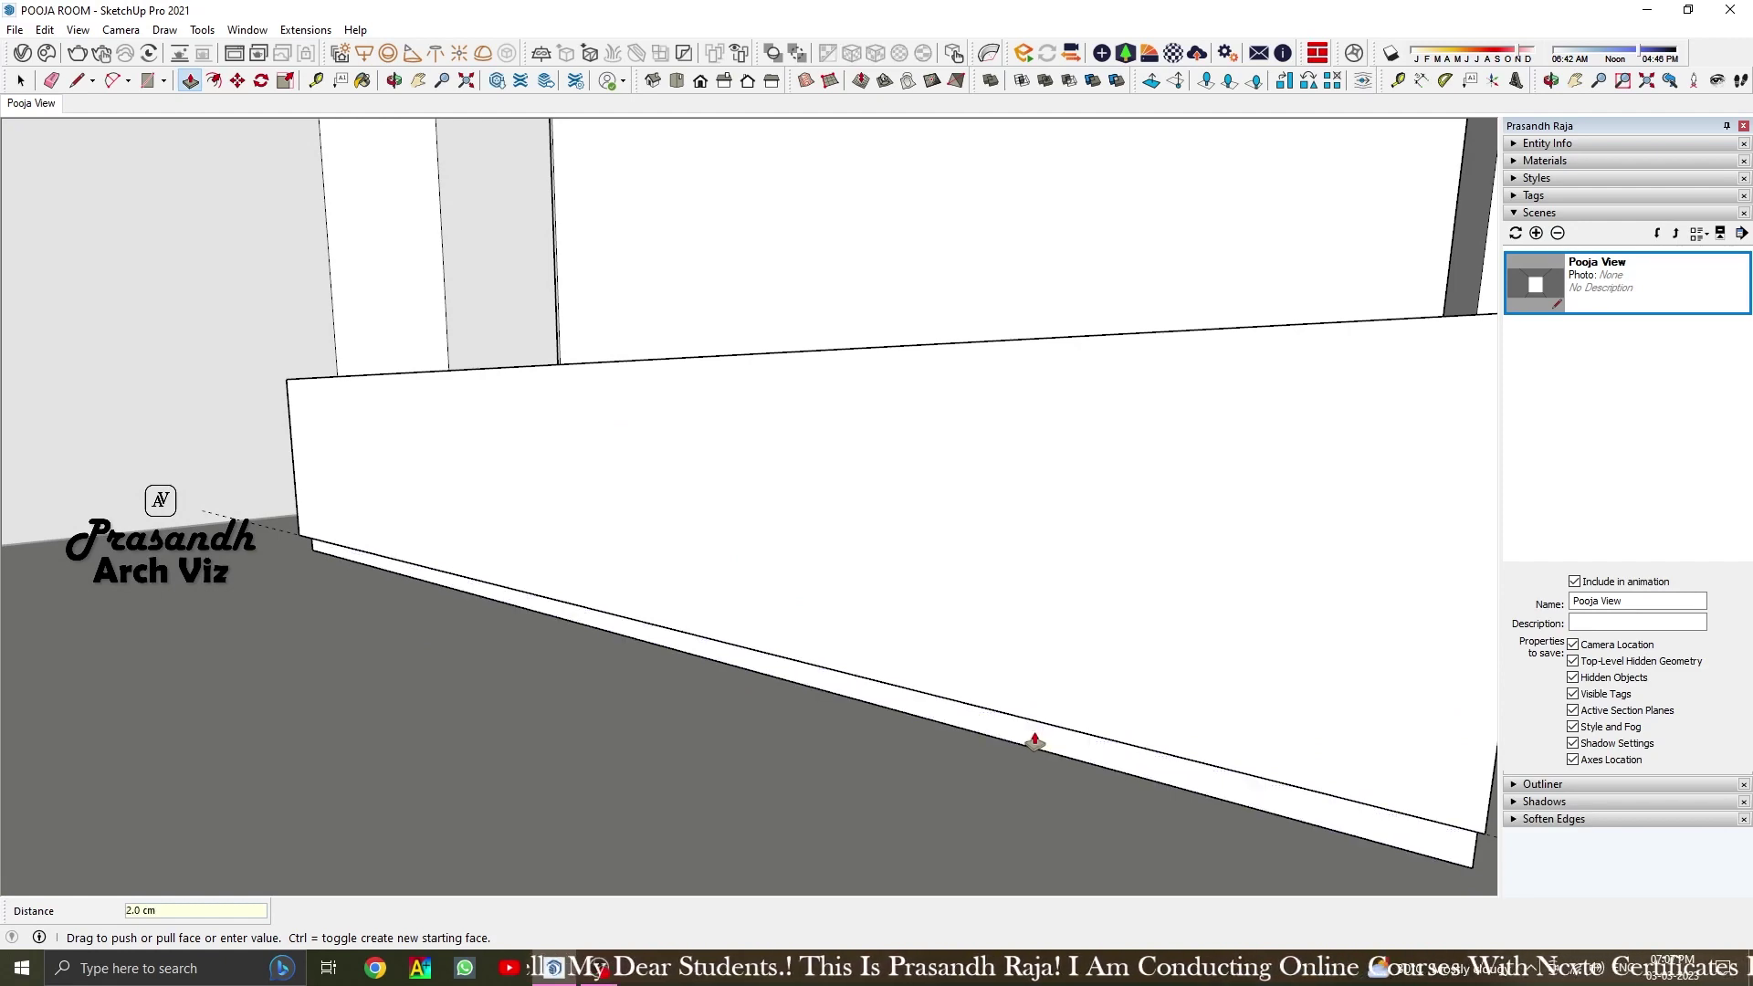
{"action": "key", "text": "space"}
Orbit along the bench, start a guide from its corner, and look down at the floor
{"action": "scroll", "coordinate": [665, 634], "scroll_direction": "down", "scroll_amount": 5}
{"action": "mouse_move", "coordinate": [666, 634]}
{"action": "middle_mouse_down"}
{"action": "mouse_move", "coordinate": [7, 756]}
{"action": "mouse_move", "coordinate": [144, 638]}
{"action": "mouse_move", "coordinate": [168, 779]}
{"action": "middle_mouse_up"}
{"action": "scroll", "coordinate": [7, 756], "scroll_direction": "up", "scroll_amount": 3}
{"action": "scroll", "coordinate": [214, 204], "scroll_direction": "up", "scroll_amount": 3}
{"action": "key", "text": "t"}
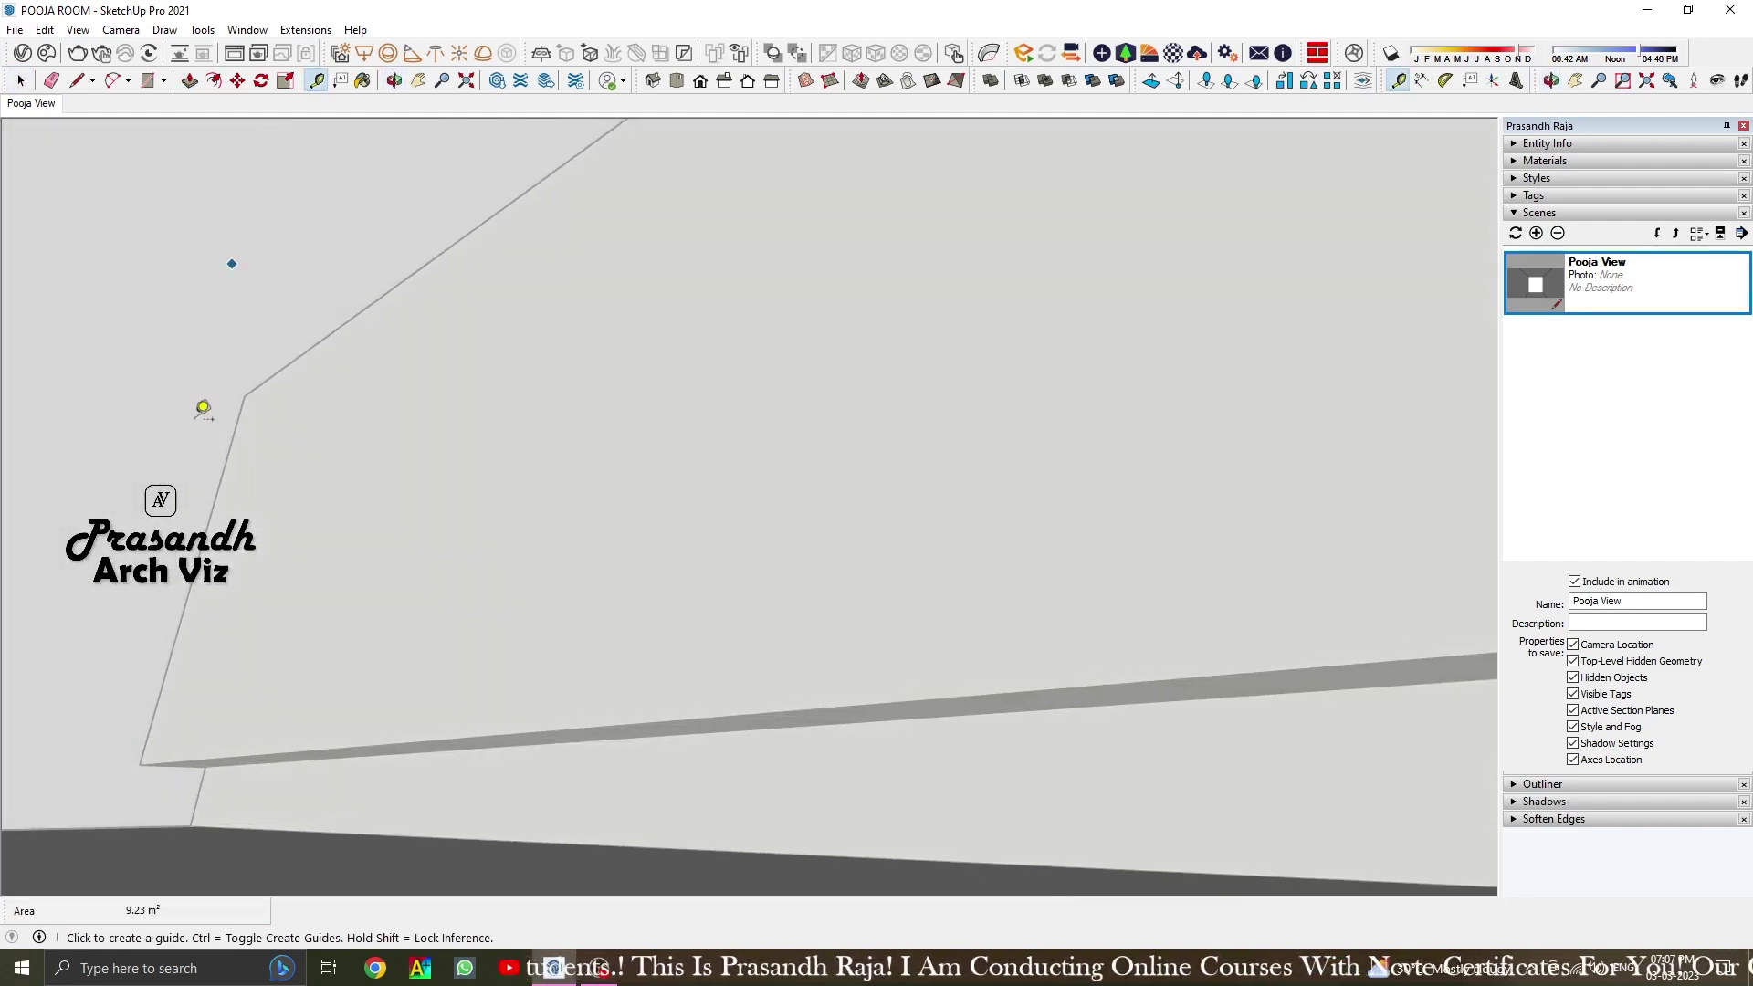
{"action": "left_click", "coordinate": [207, 764]}
{"action": "scroll", "coordinate": [572, 325], "scroll_direction": "down", "scroll_amount": 3}
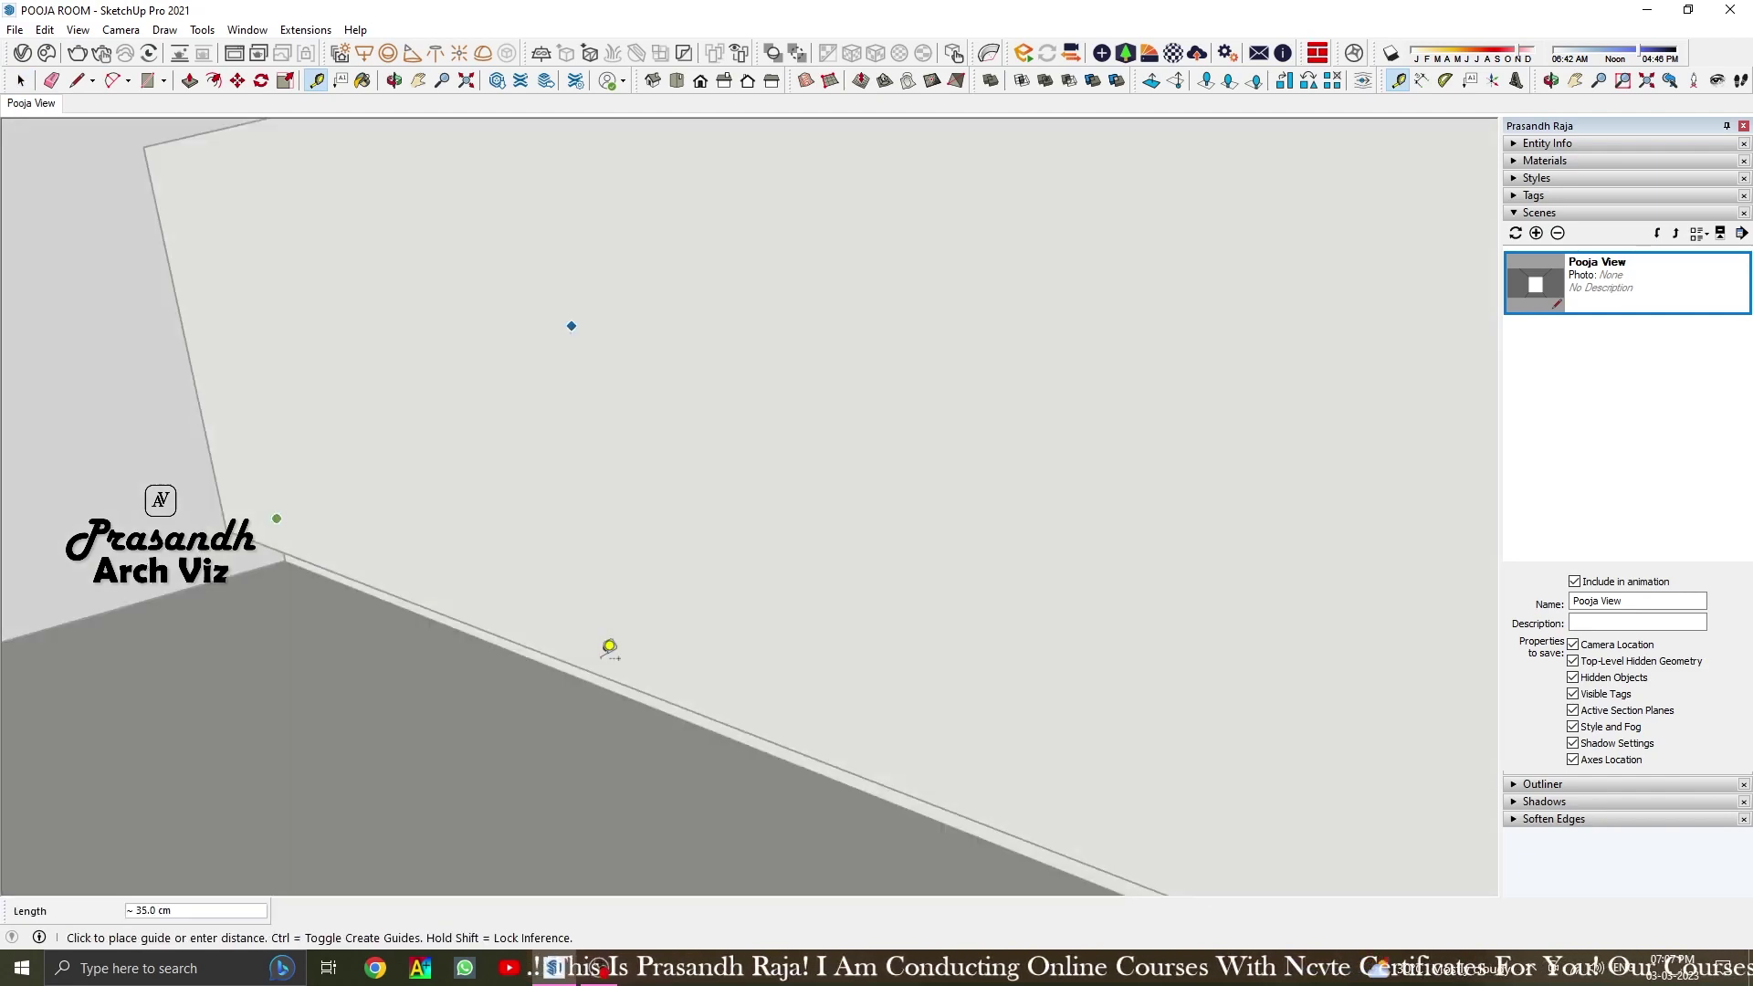
{"action": "mouse_move", "coordinate": [571, 325]}
{"action": "middle_mouse_down"}
{"action": "mouse_move", "coordinate": [1138, 356]}
{"action": "mouse_move", "coordinate": [950, 270]}
{"action": "mouse_move", "coordinate": [188, 156]}
{"action": "middle_mouse_up"}
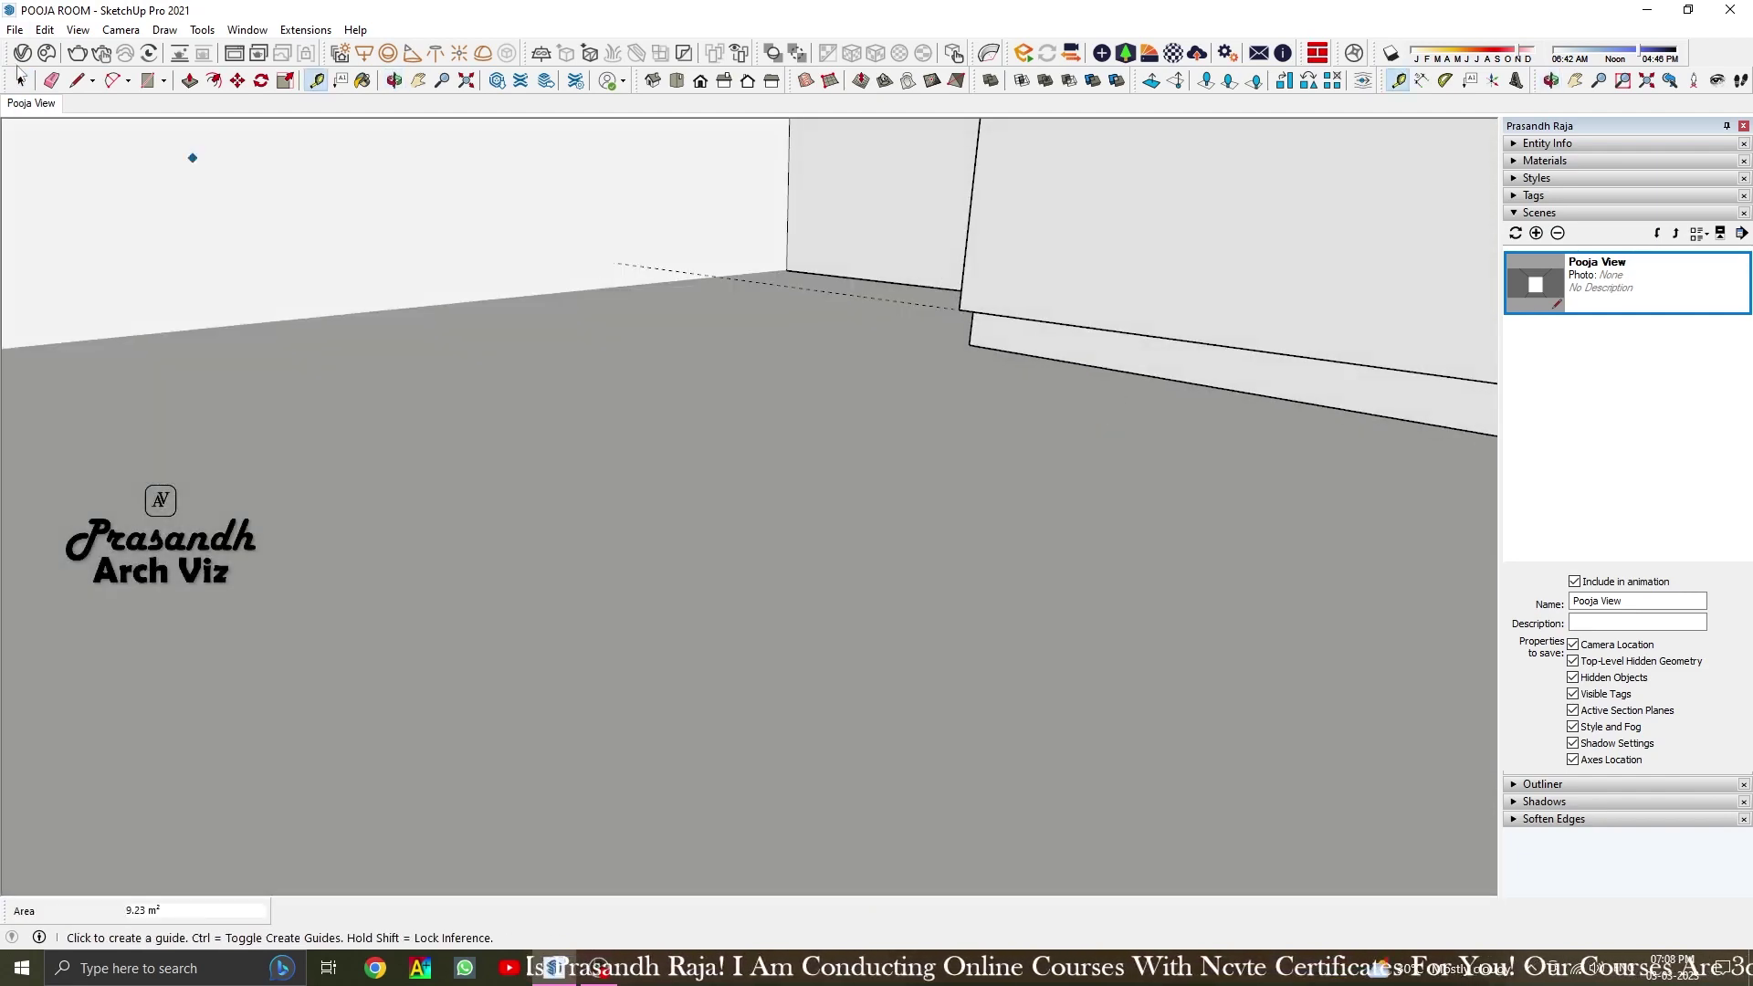
{"action": "key", "text": "p"}
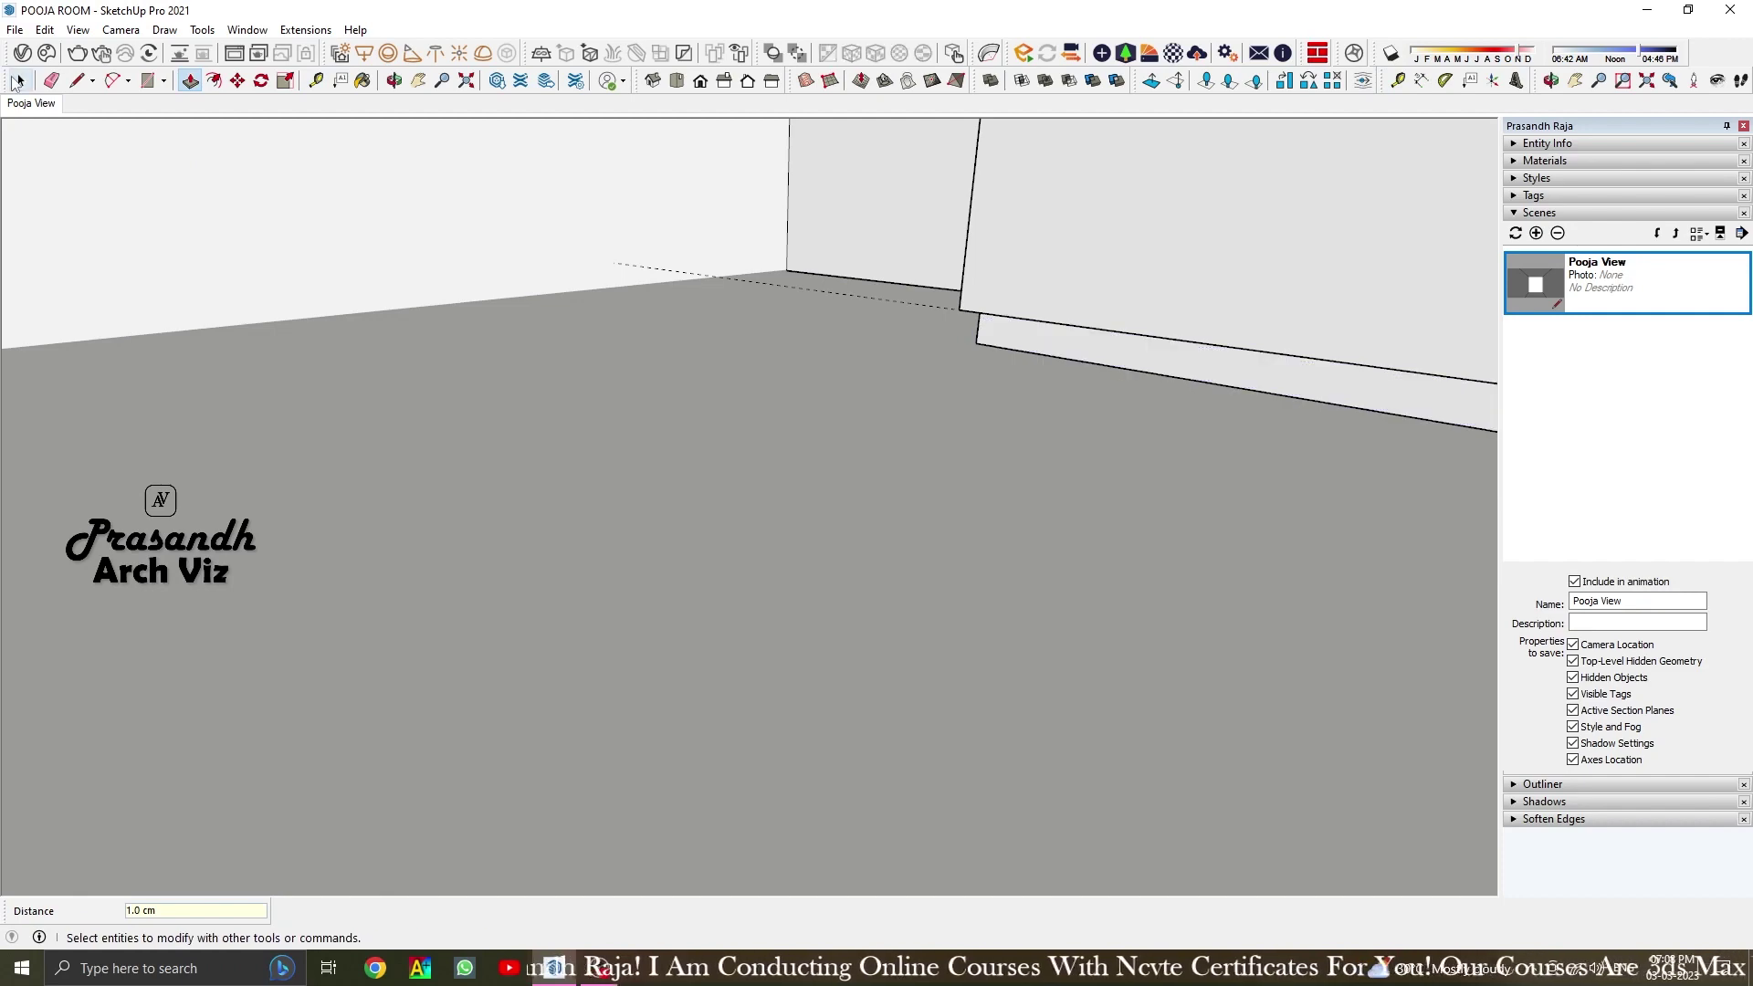
{"action": "key", "text": "space"}
Jump to the front niche view and maximize, then close, the V-Ray Frame Buffer
{"action": "key", "text": "1"}
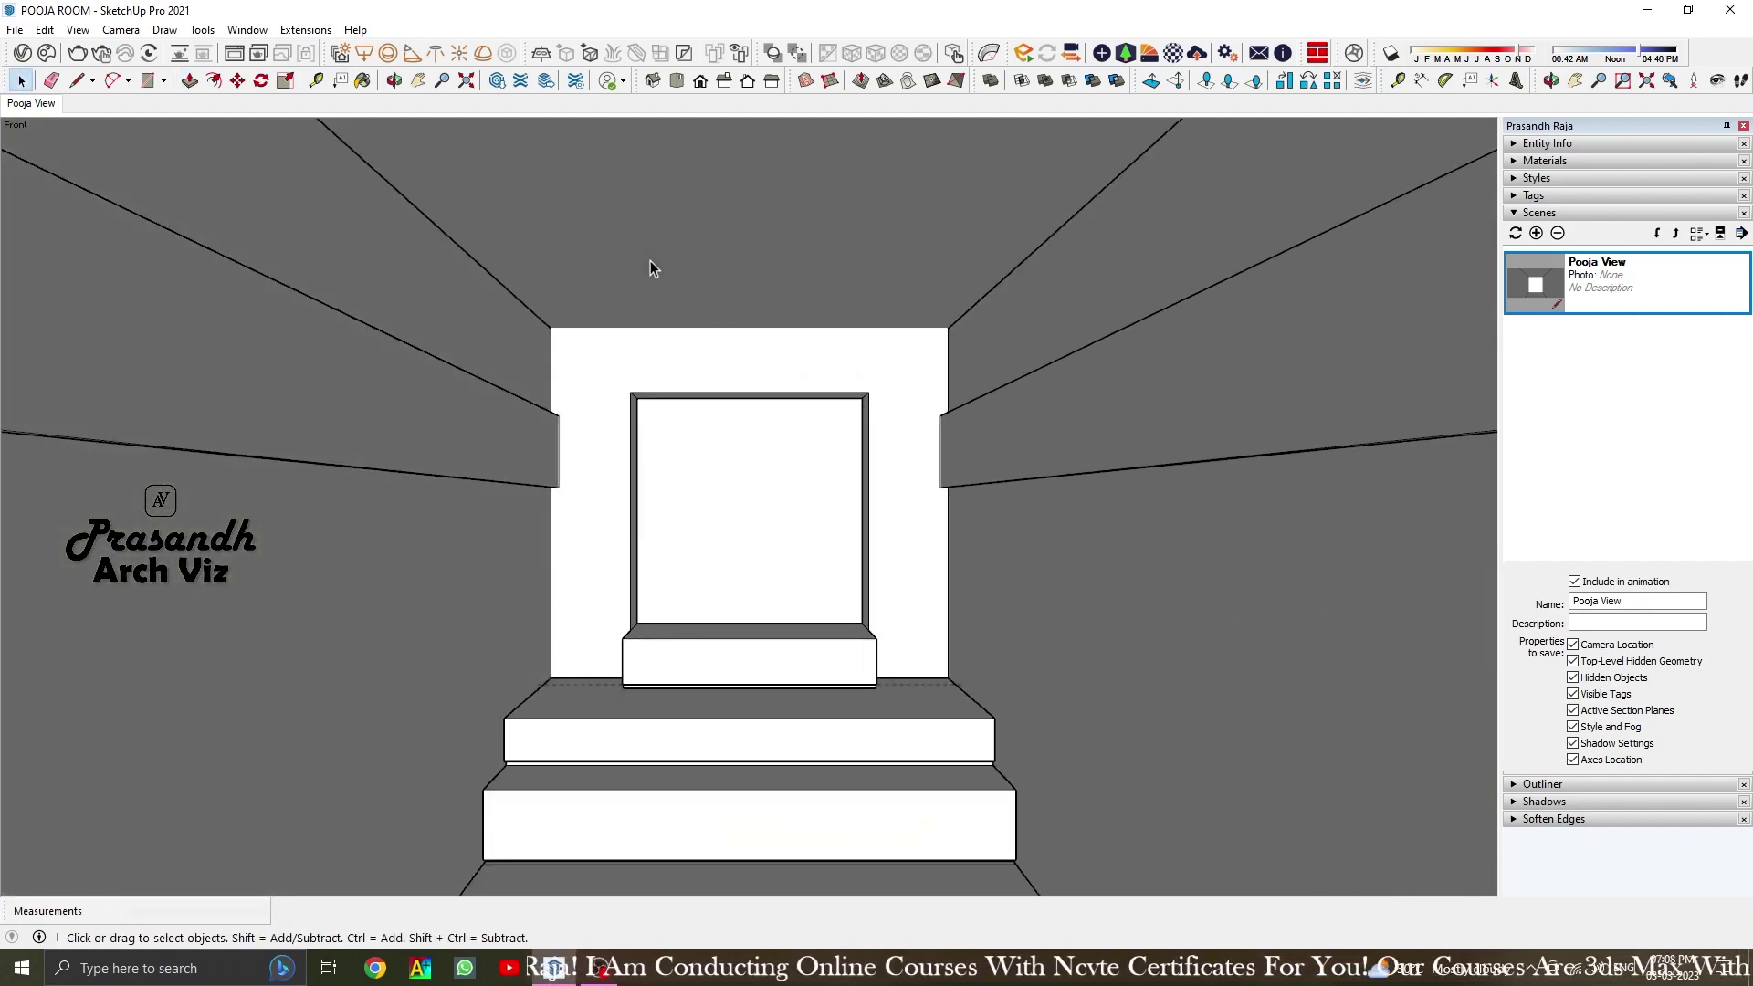
{"action": "left_click", "coordinate": [44, 29]}
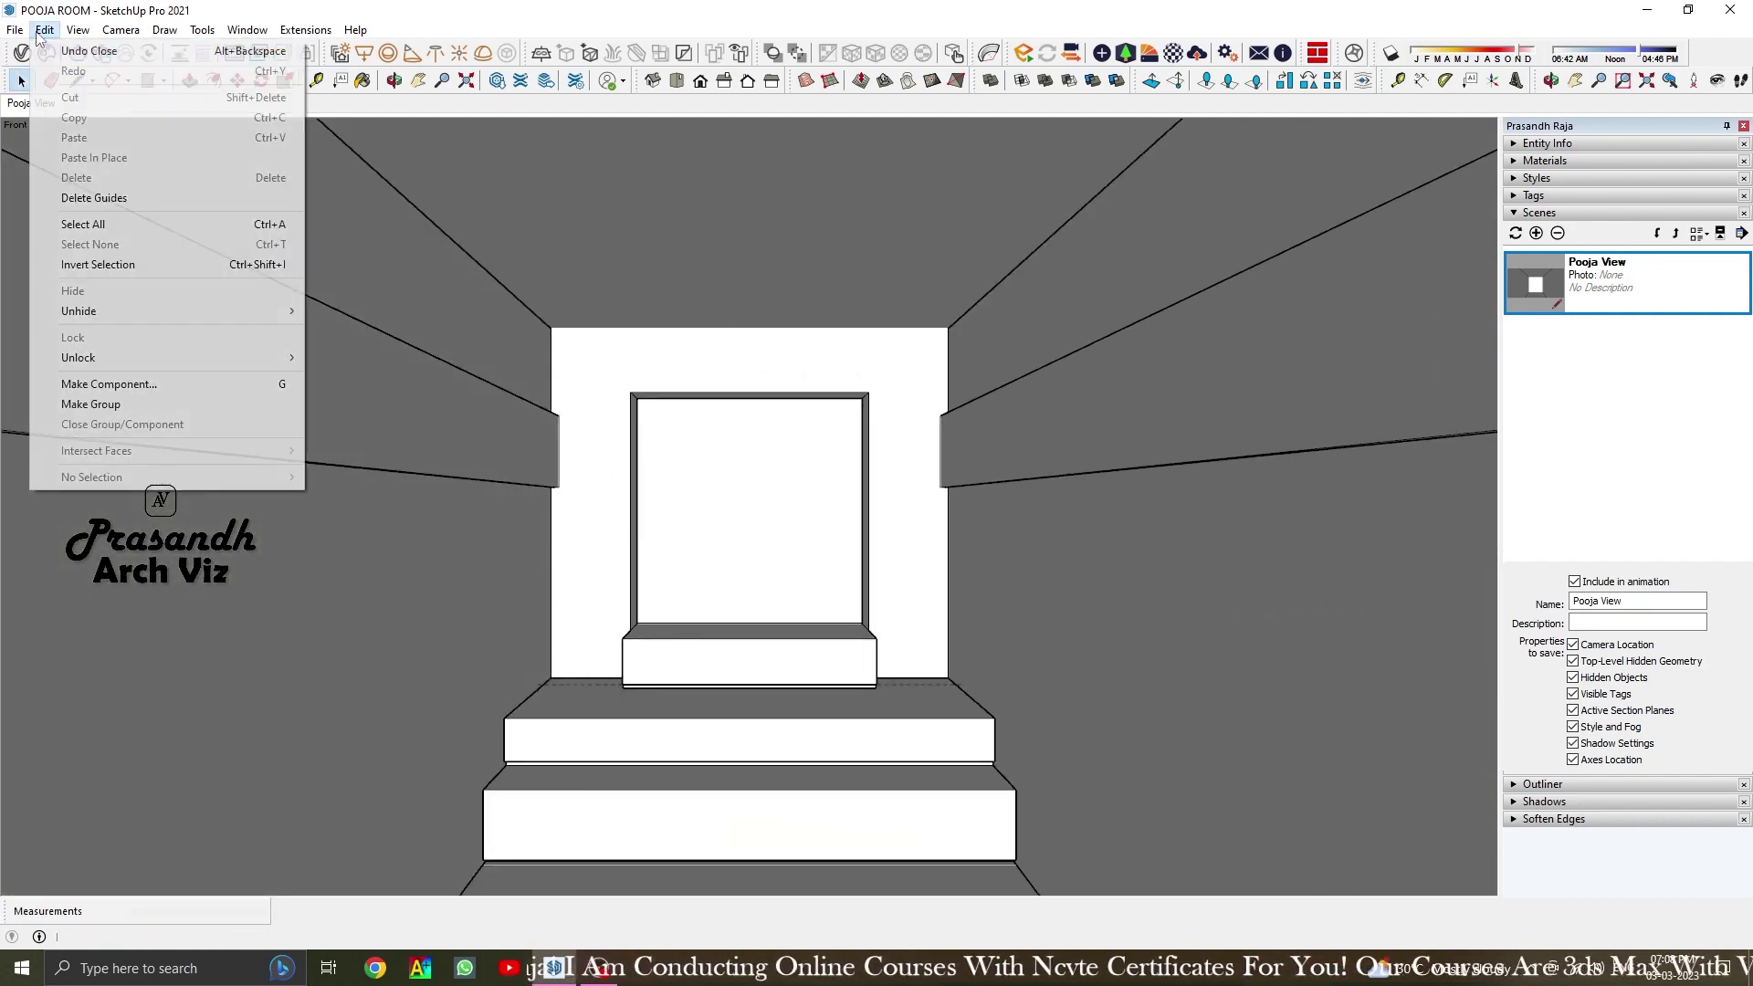
{"action": "left_click", "coordinate": [91, 197]}
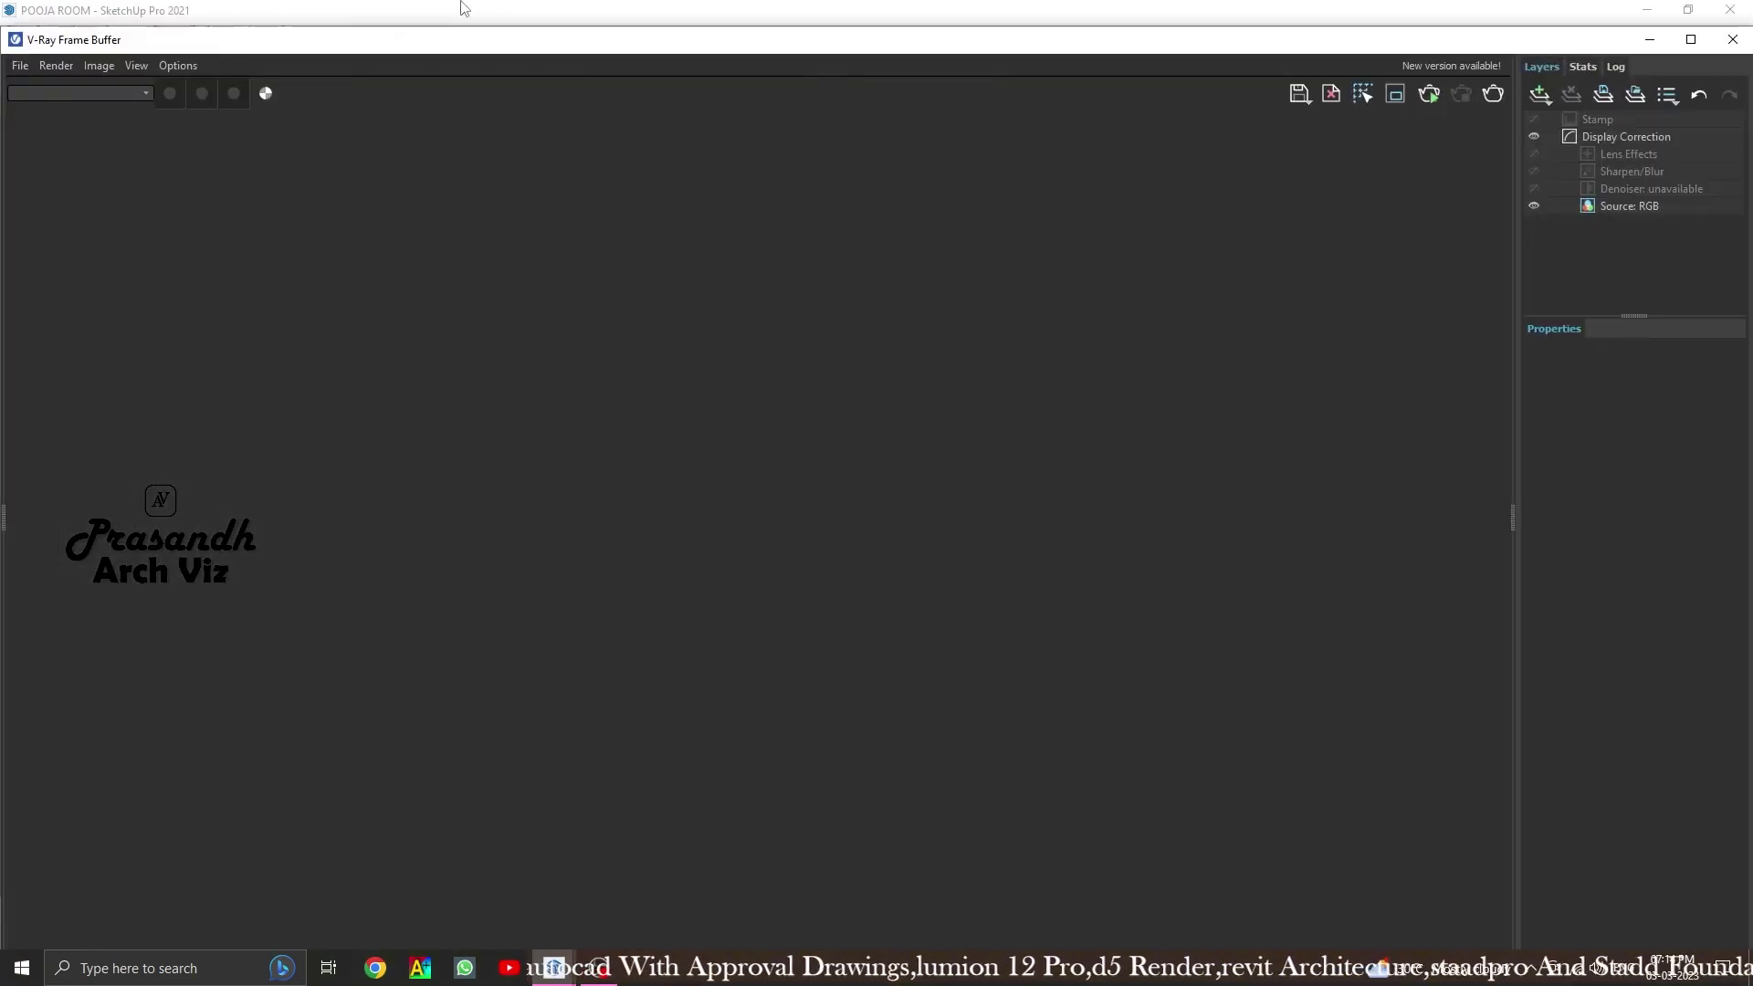
{"action": "double_click", "coordinate": [1421, 26]}
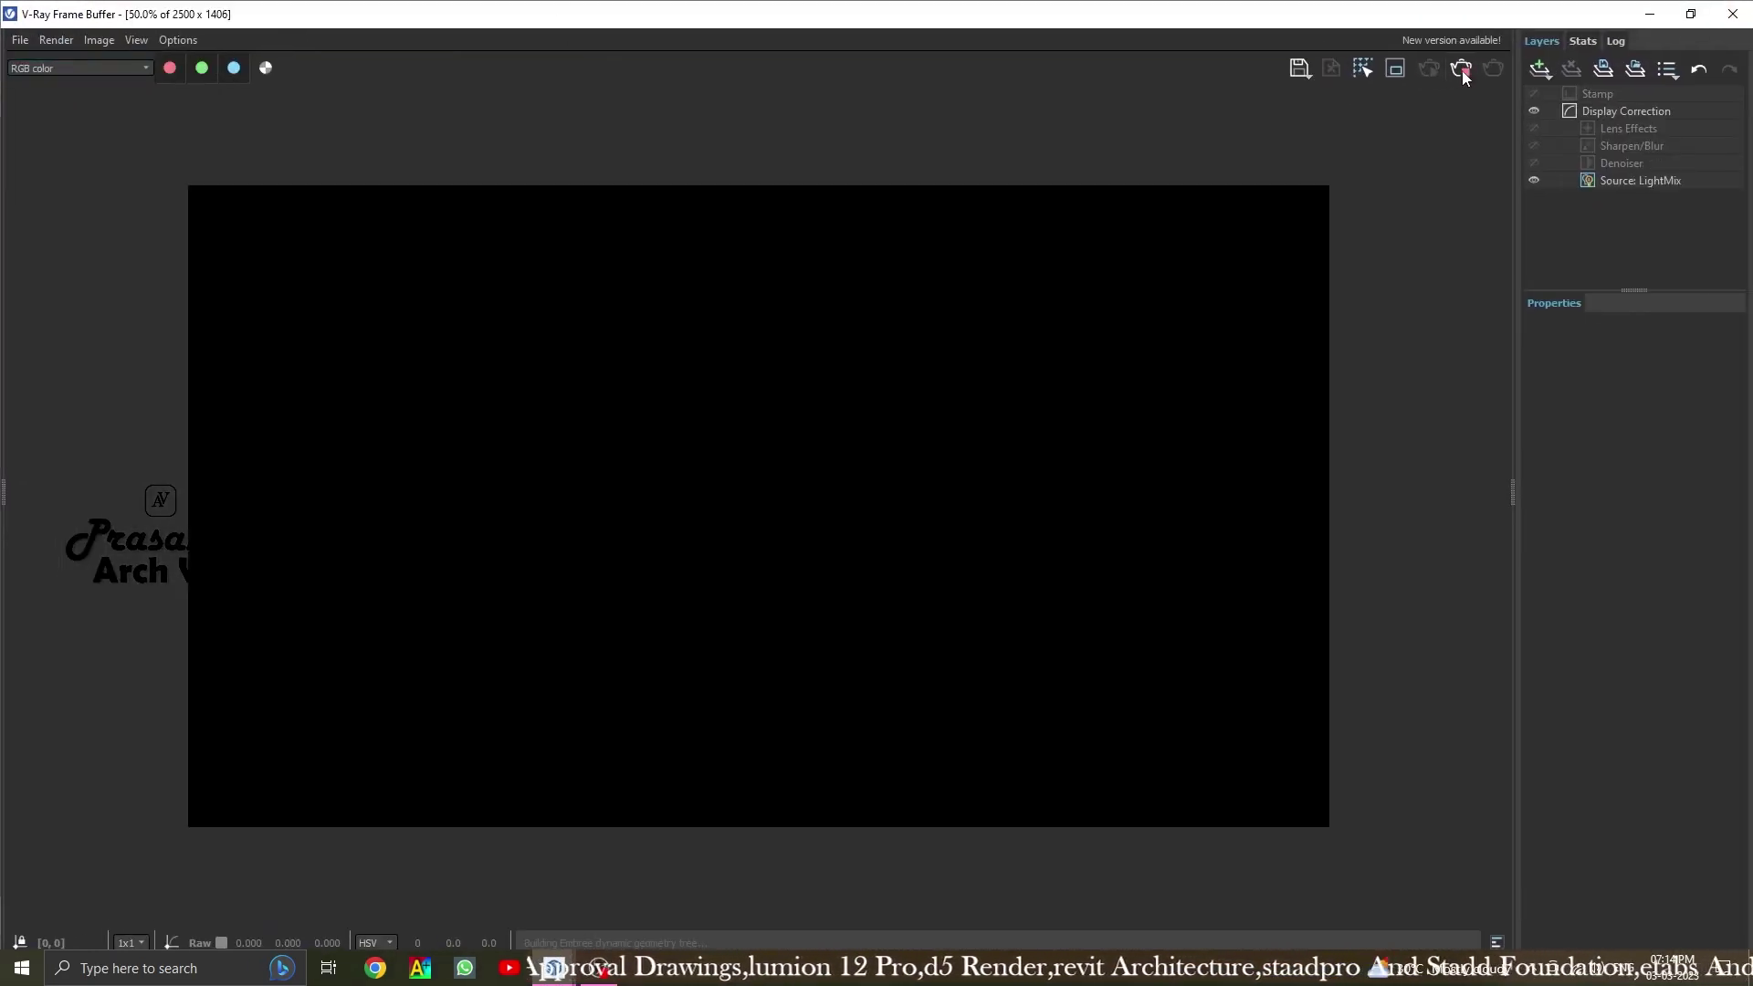
{"action": "left_click", "coordinate": [1733, 14]}
Render a CUDA GPU test showing the LightMix source, then close the Frame Buffer
{"action": "left_click", "coordinate": [22, 53]}
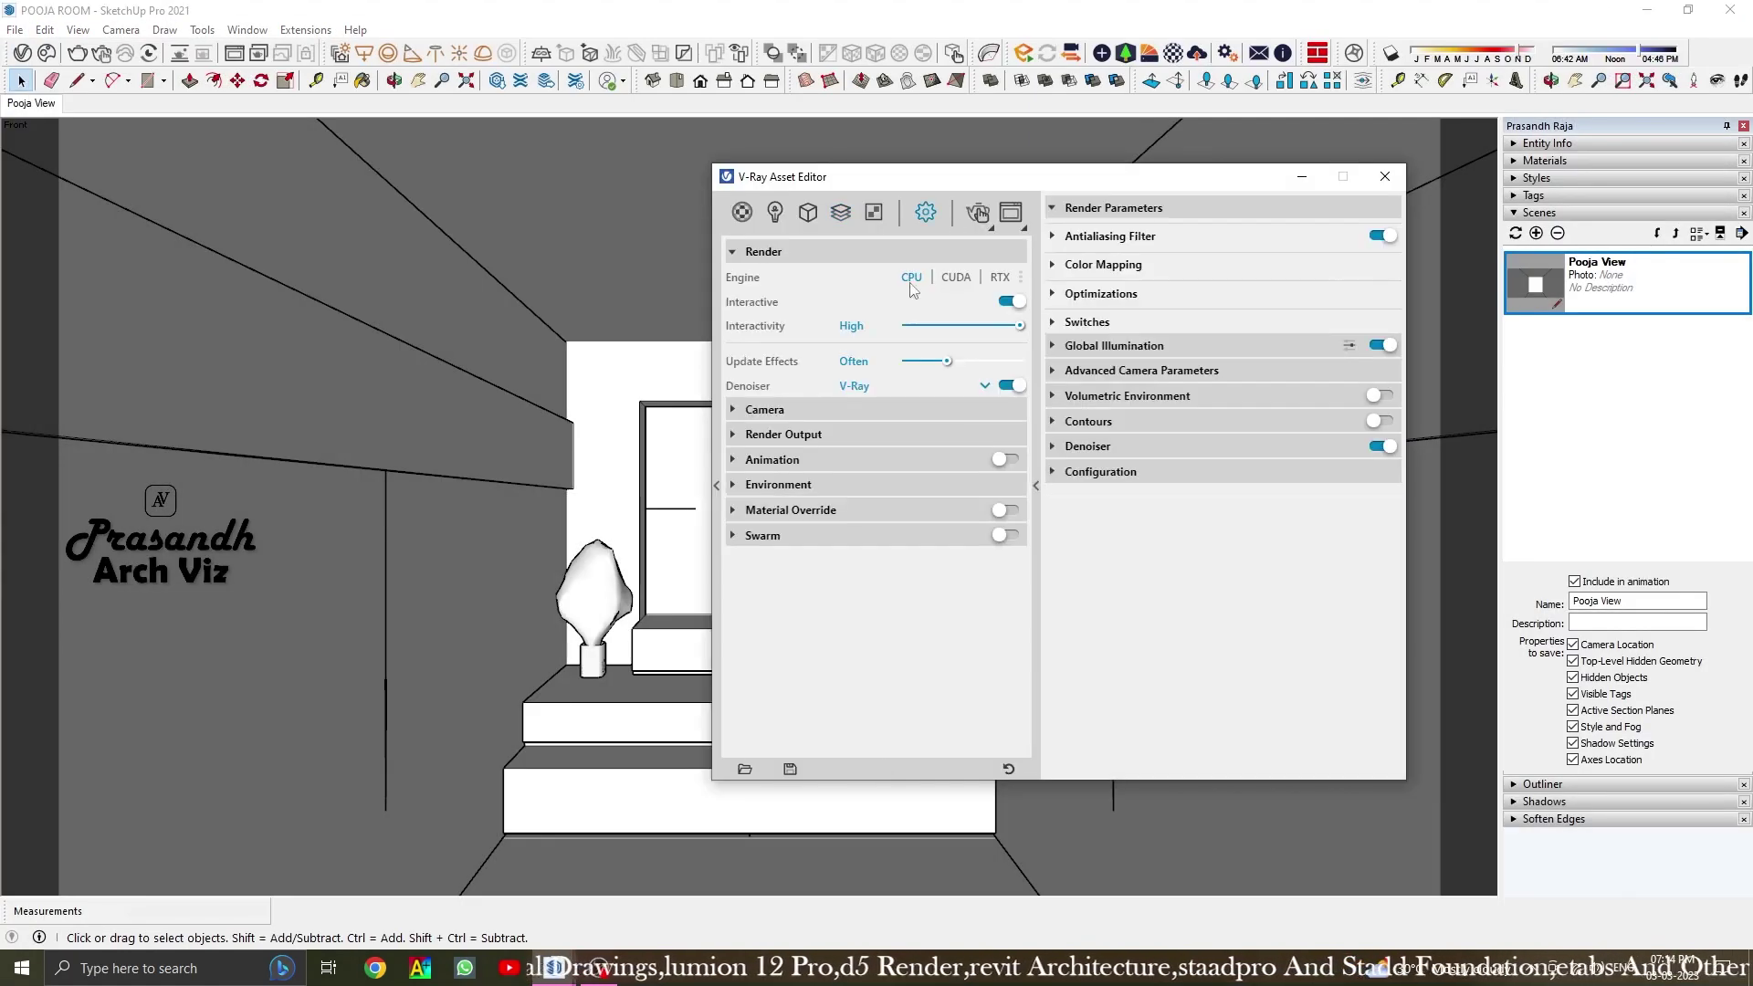
{"action": "left_click", "coordinate": [956, 277]}
{"action": "left_click", "coordinate": [1385, 176]}
{"action": "left_click", "coordinate": [101, 53]}
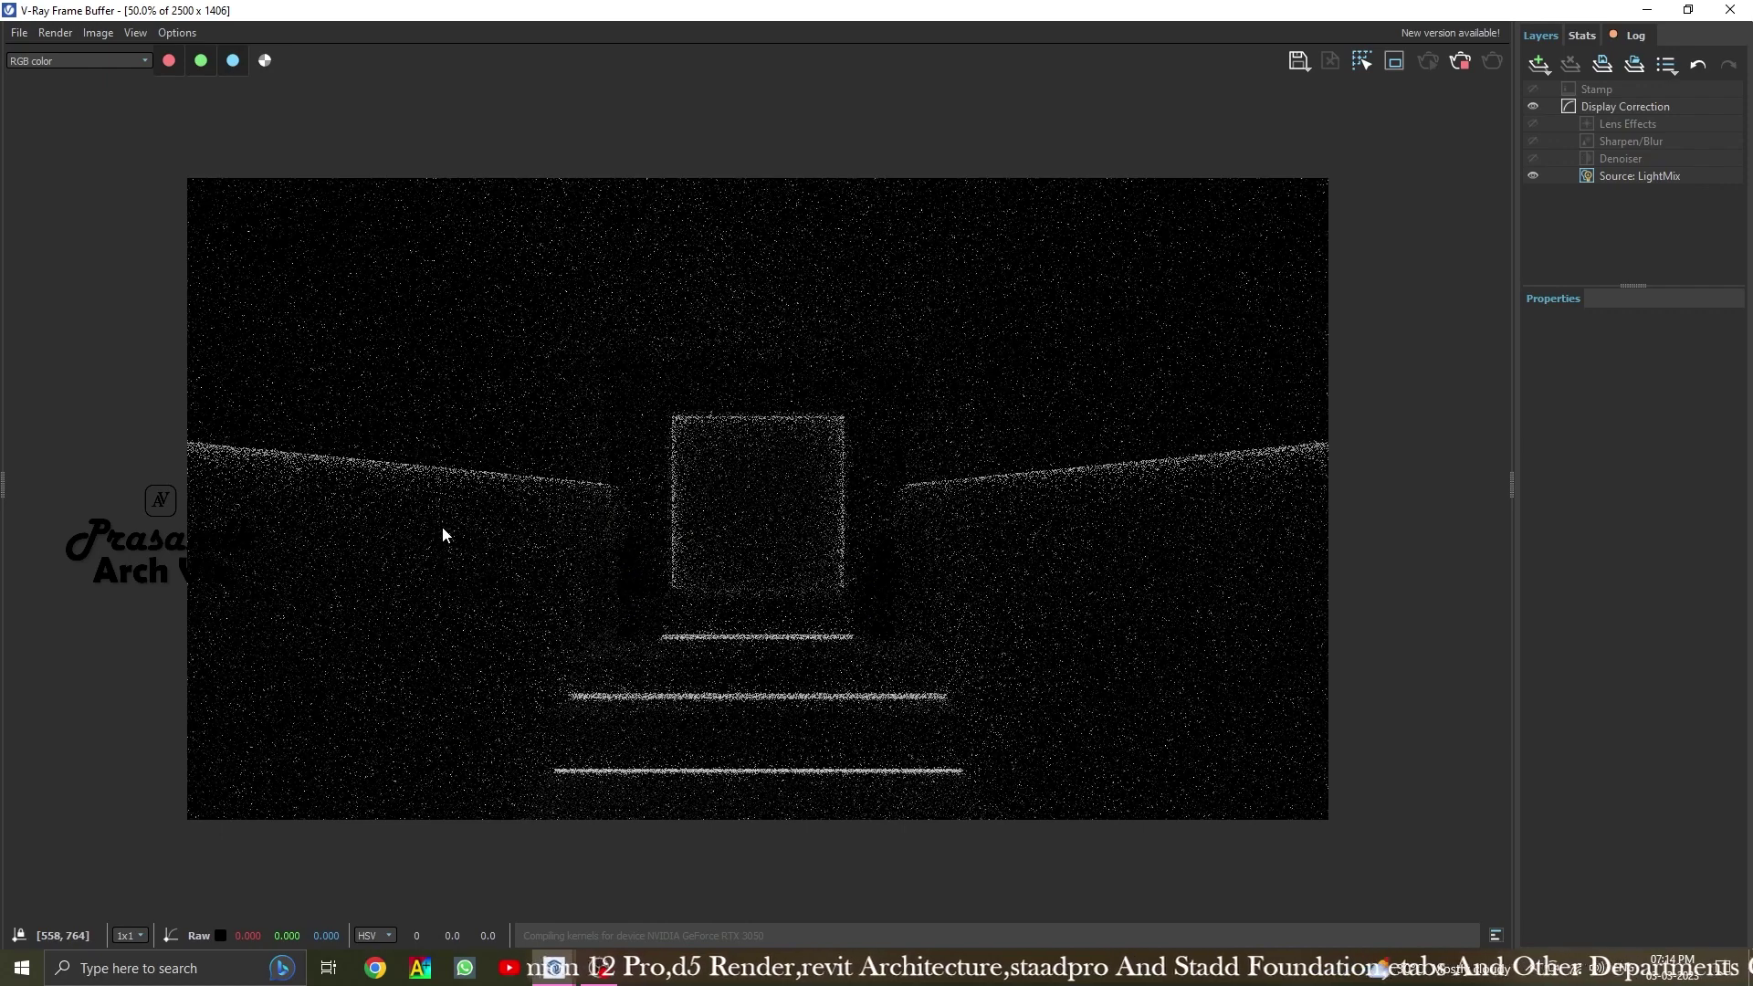
{"action": "left_click", "coordinate": [1640, 175]}
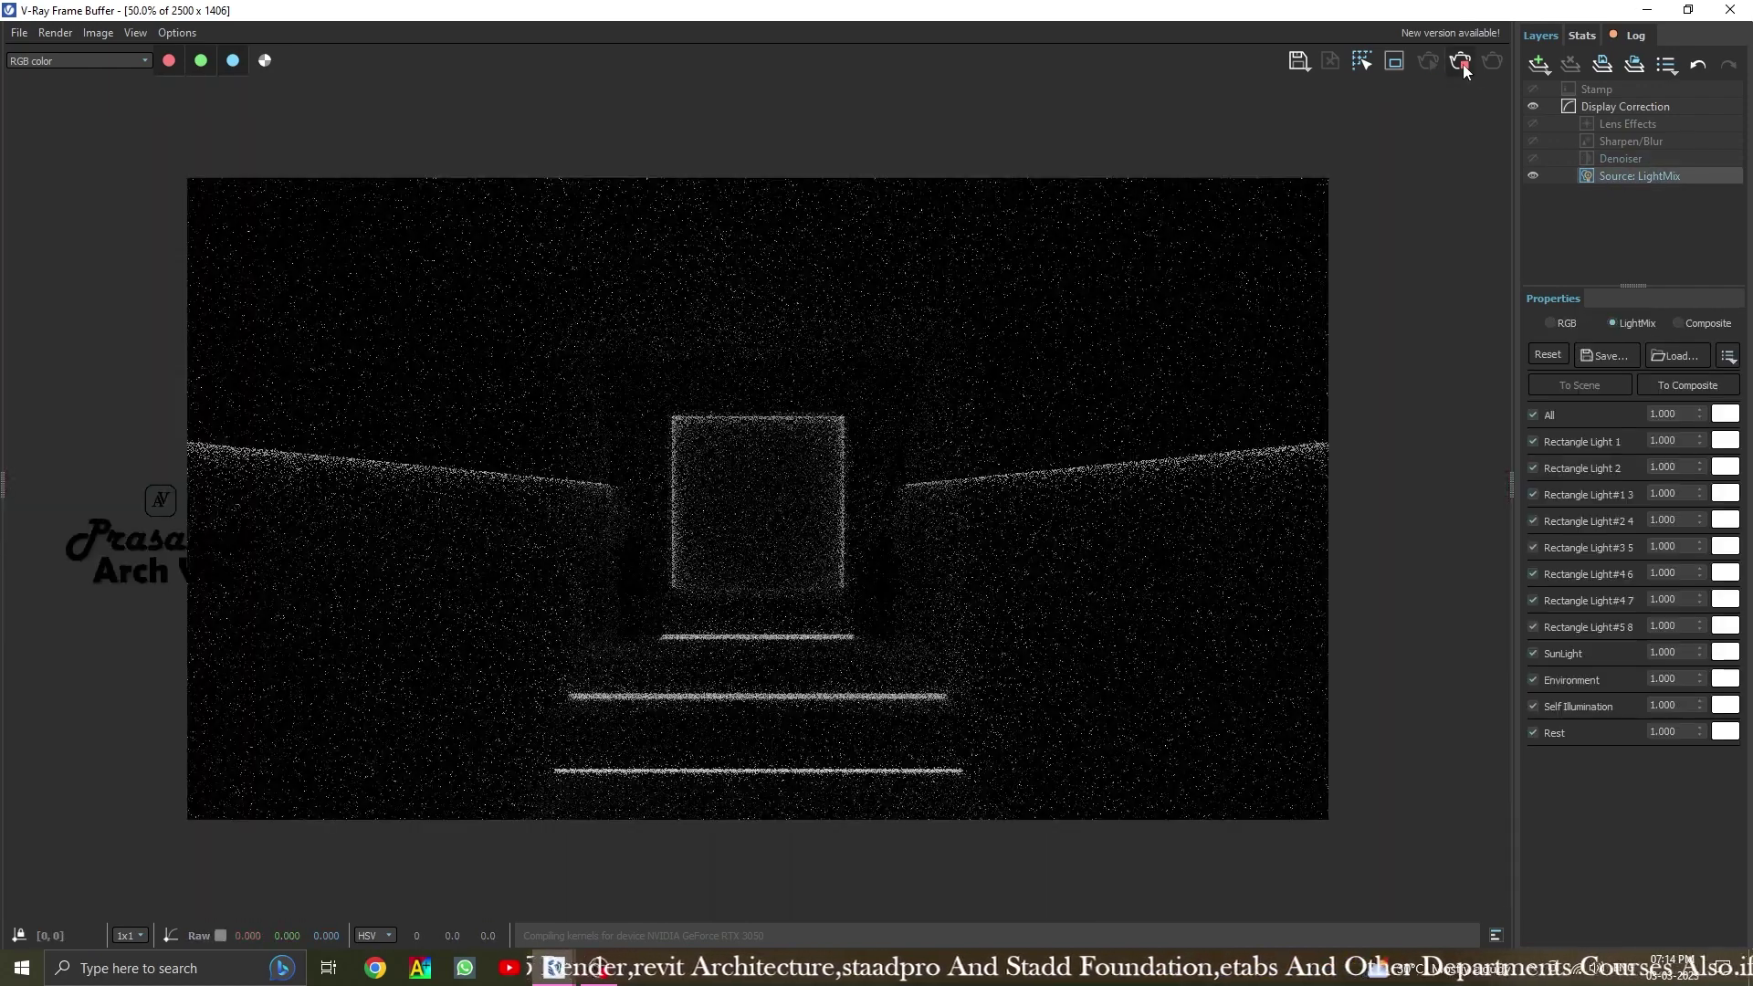
{"action": "left_click", "coordinate": [1732, 9]}
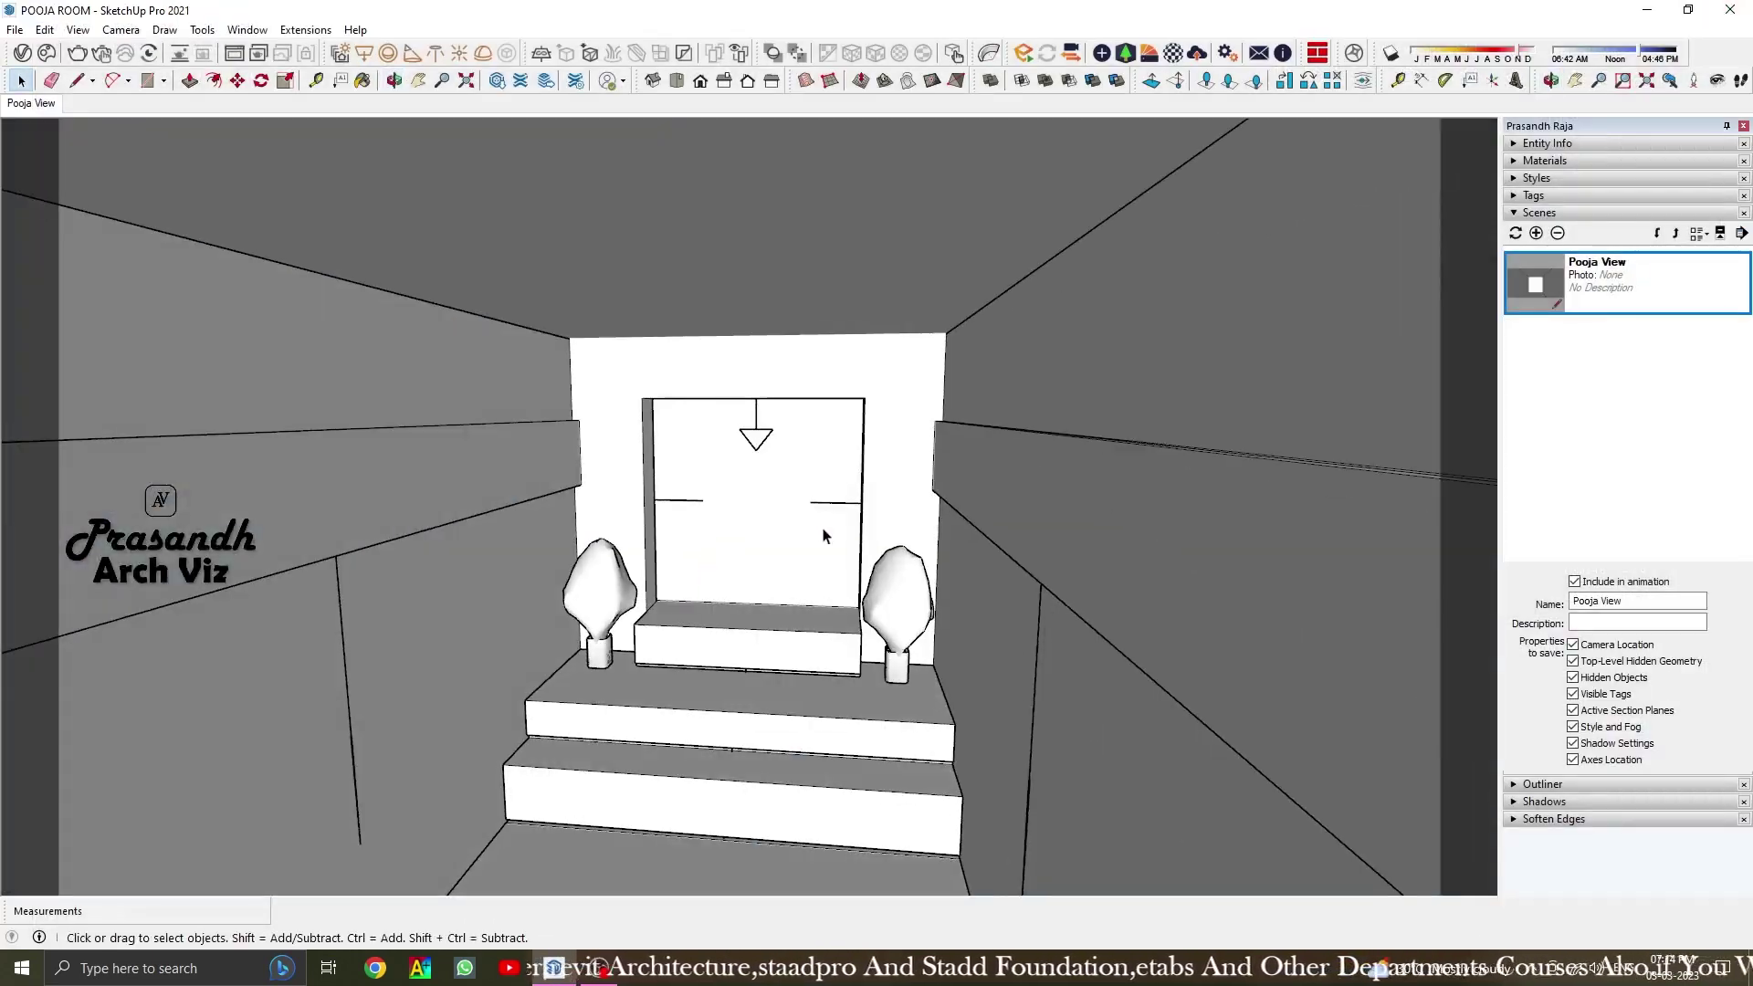
From a top view of the room, place a new V-Ray rectangle light starting at the room corner
{"action": "right_click", "coordinate": [709, 266]}
{"action": "middle_click_drag", "start_coordinate": [709, 266], "coordinate": [704, 521]}
{"action": "scroll", "coordinate": [458, 598], "scroll_direction": "down", "scroll_amount": 5}
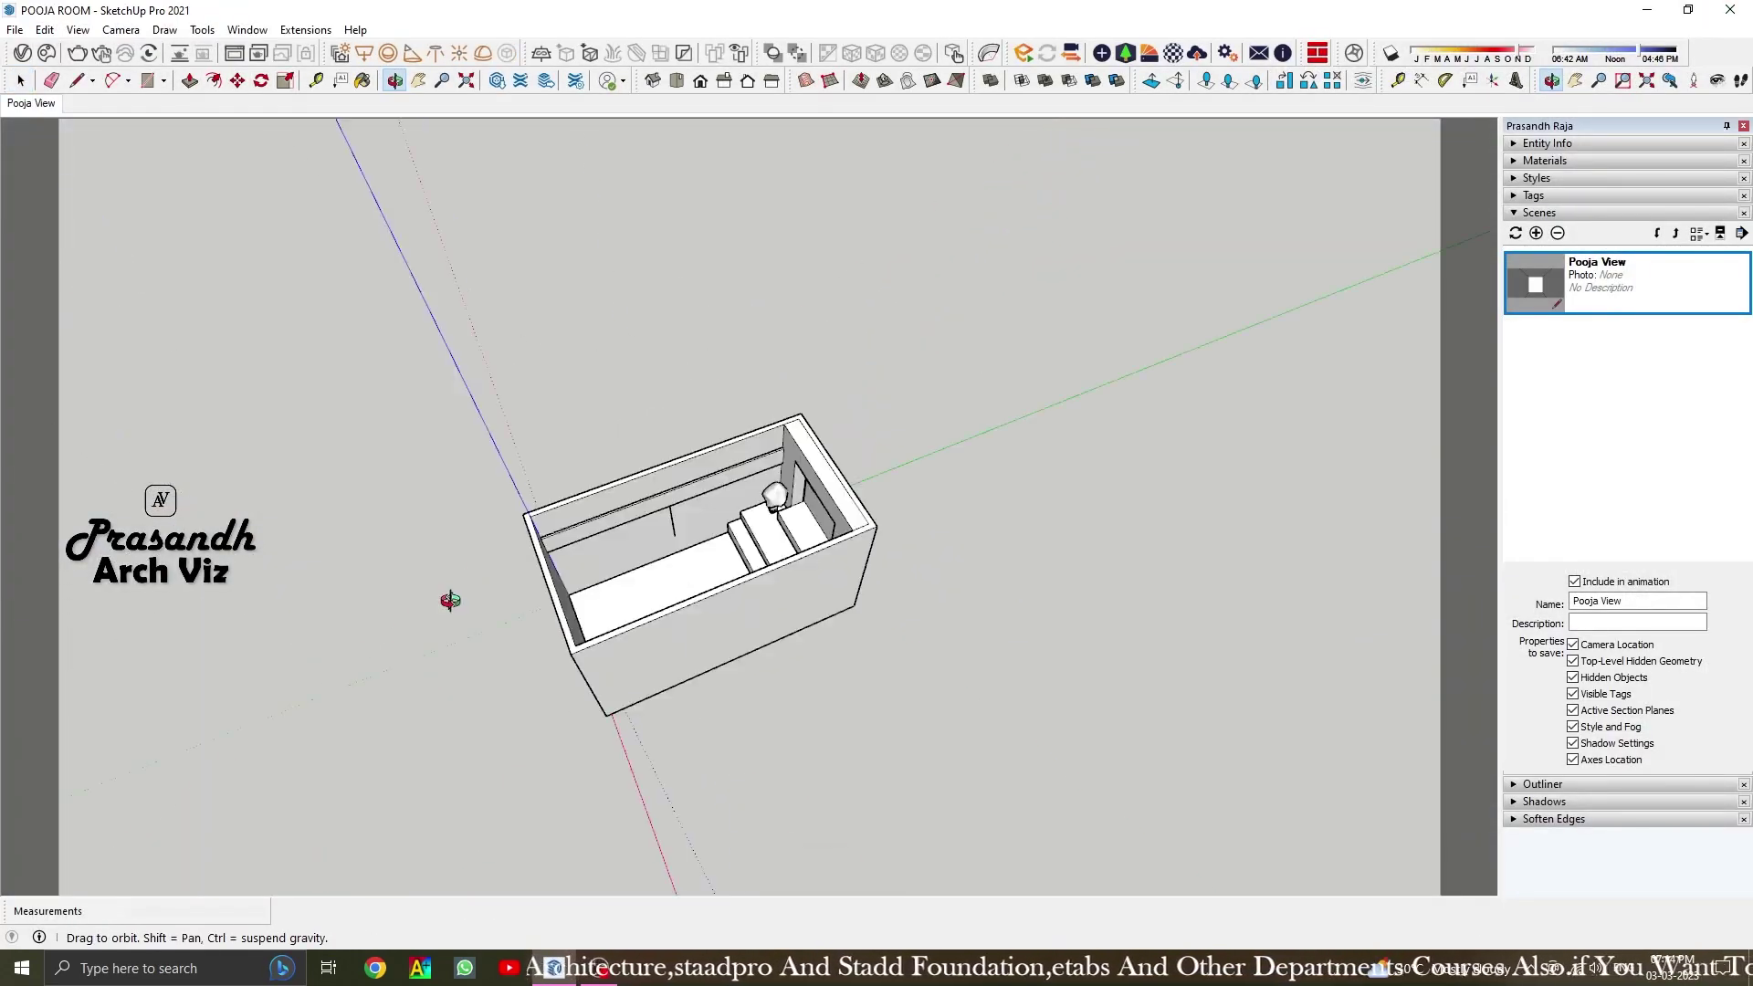
{"action": "scroll", "coordinate": [697, 428], "scroll_direction": "up", "scroll_amount": 5}
{"action": "middle_click_drag", "start_coordinate": [697, 435], "coordinate": [399, 107]}
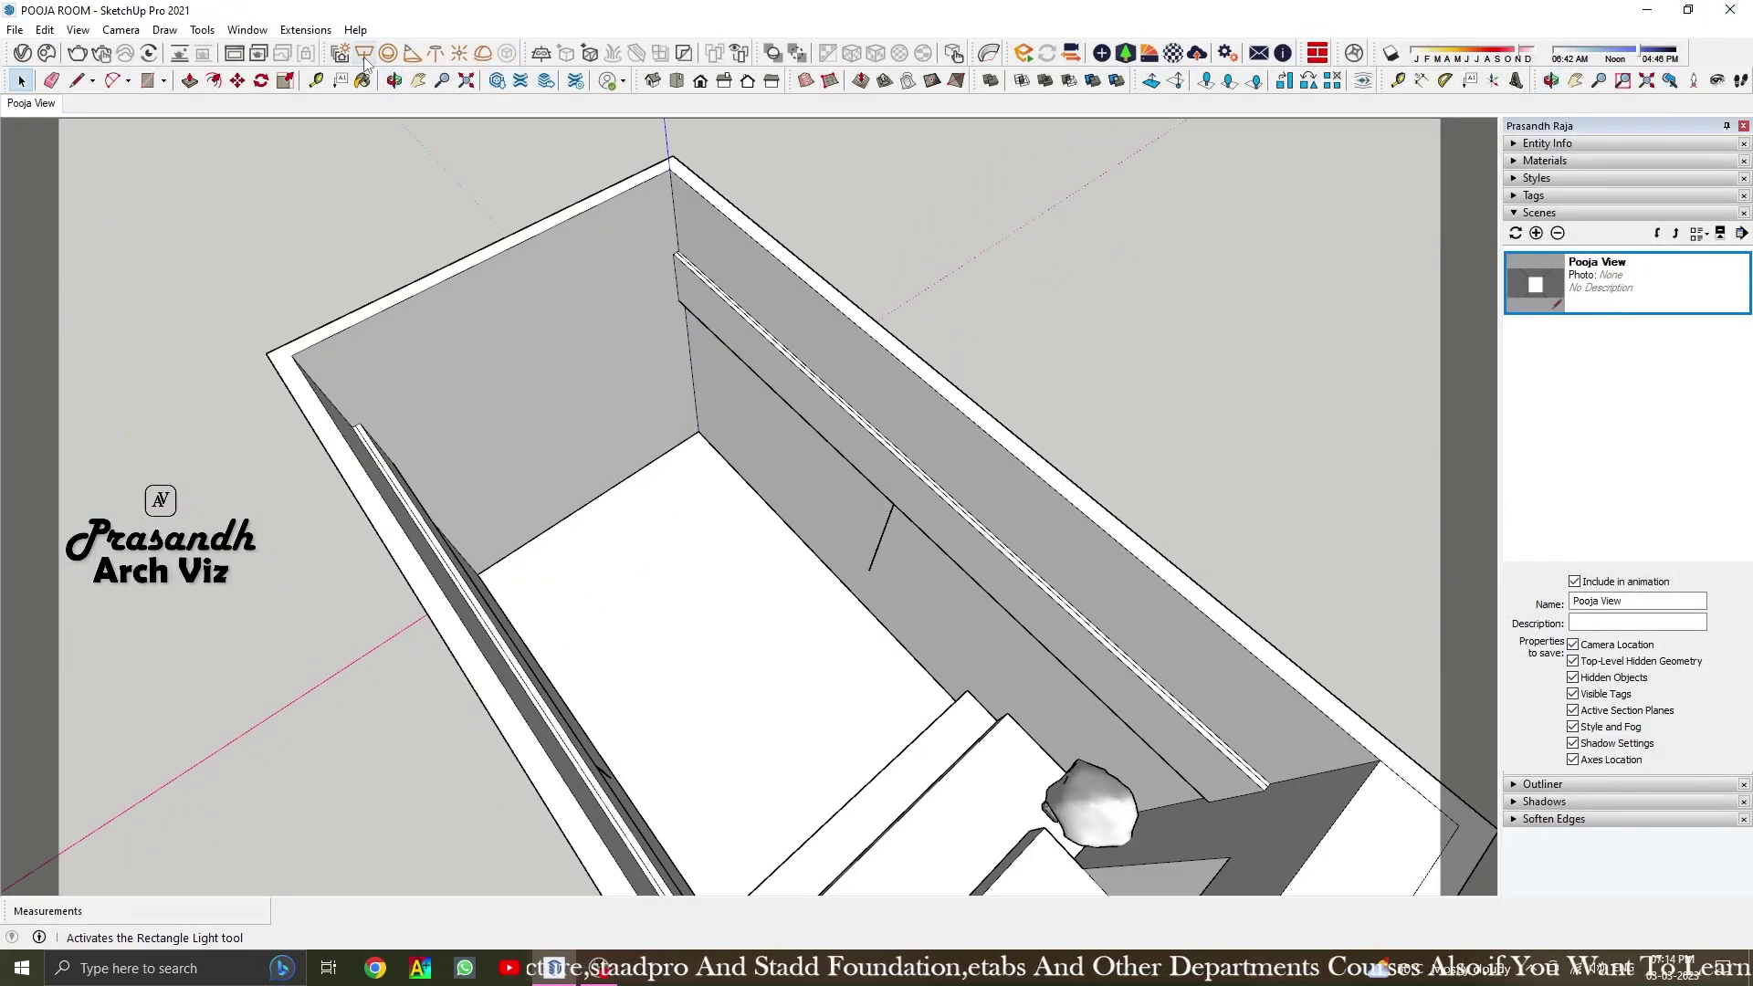
{"action": "left_click", "coordinate": [364, 53]}
{"action": "left_click", "coordinate": [293, 354]}
Back in Pooja View, rename the new light ROOM LIGHT 9 in the V-Ray Asset Editor
{"action": "left_click", "coordinate": [32, 102]}
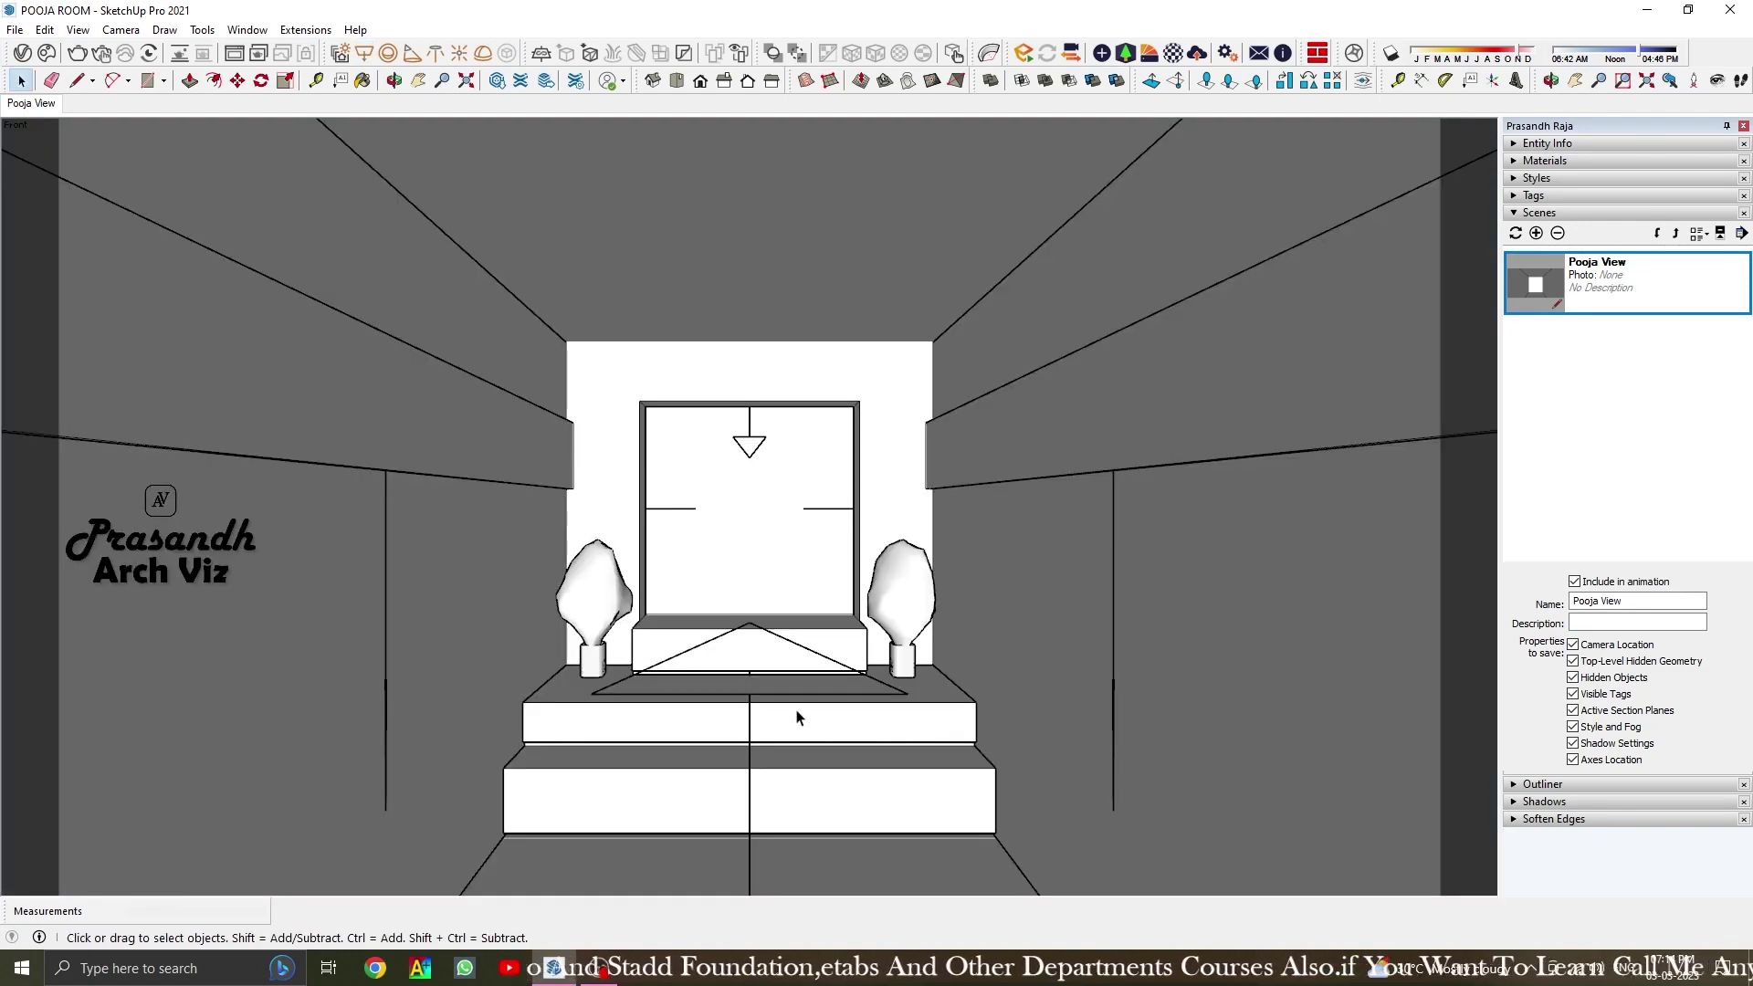
{"action": "left_click", "coordinate": [783, 704]}
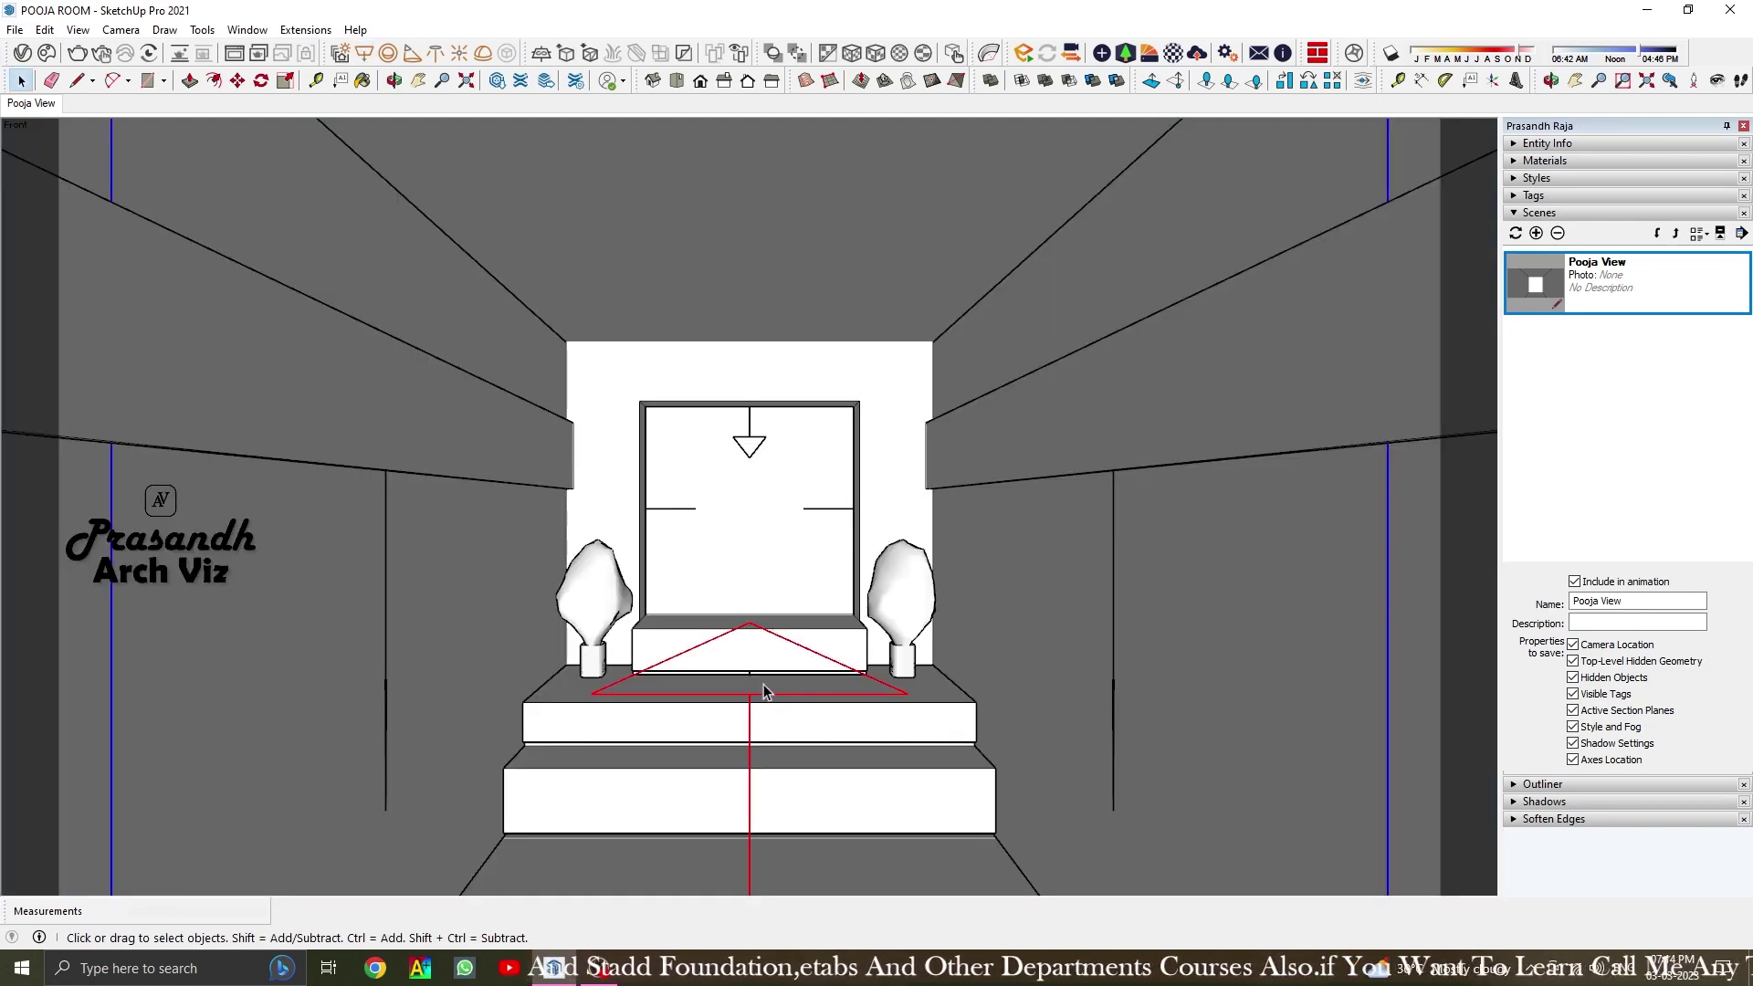
{"action": "left_click", "coordinate": [22, 53]}
{"action": "right_click", "coordinate": [818, 435]}
{"action": "left_click", "coordinate": [843, 472]}
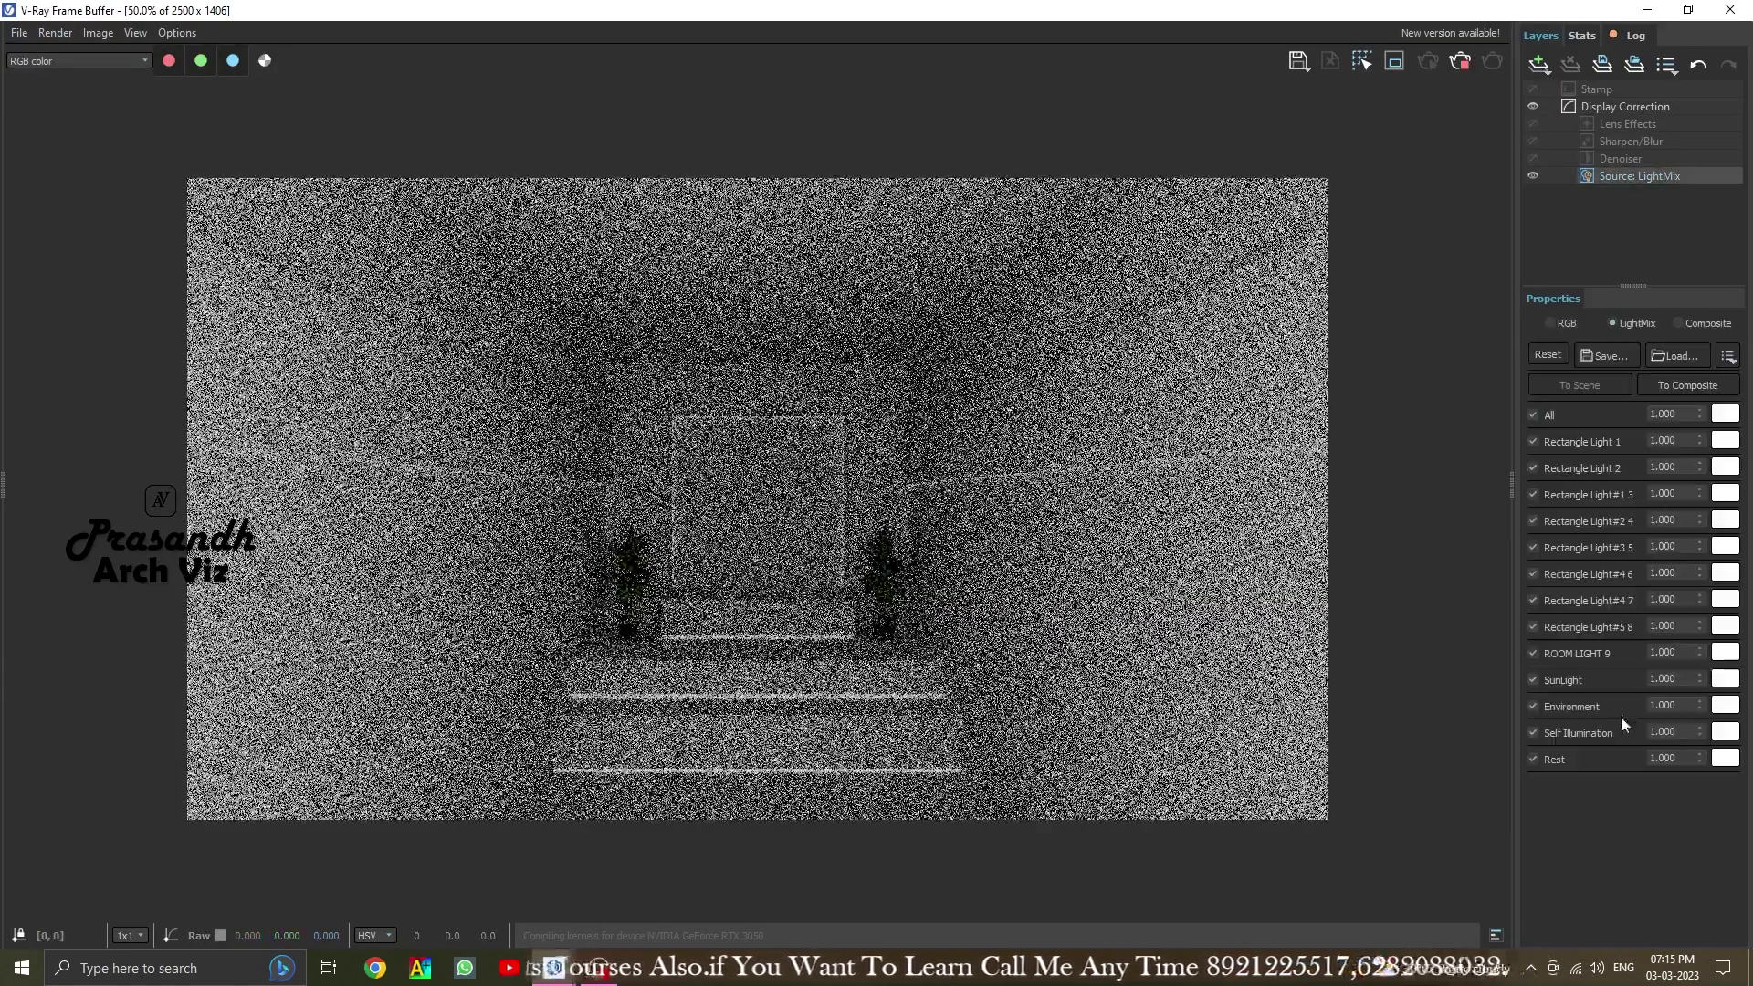
Leave the noisy Frame Buffer render and bring SketchUp's Pooja View back to the front
{"action": "scroll", "coordinate": [781, 570], "scroll_direction": "down", "scroll_amount": 1}
{"action": "scroll", "coordinate": [782, 573], "scroll_direction": "up", "scroll_amount": 2}
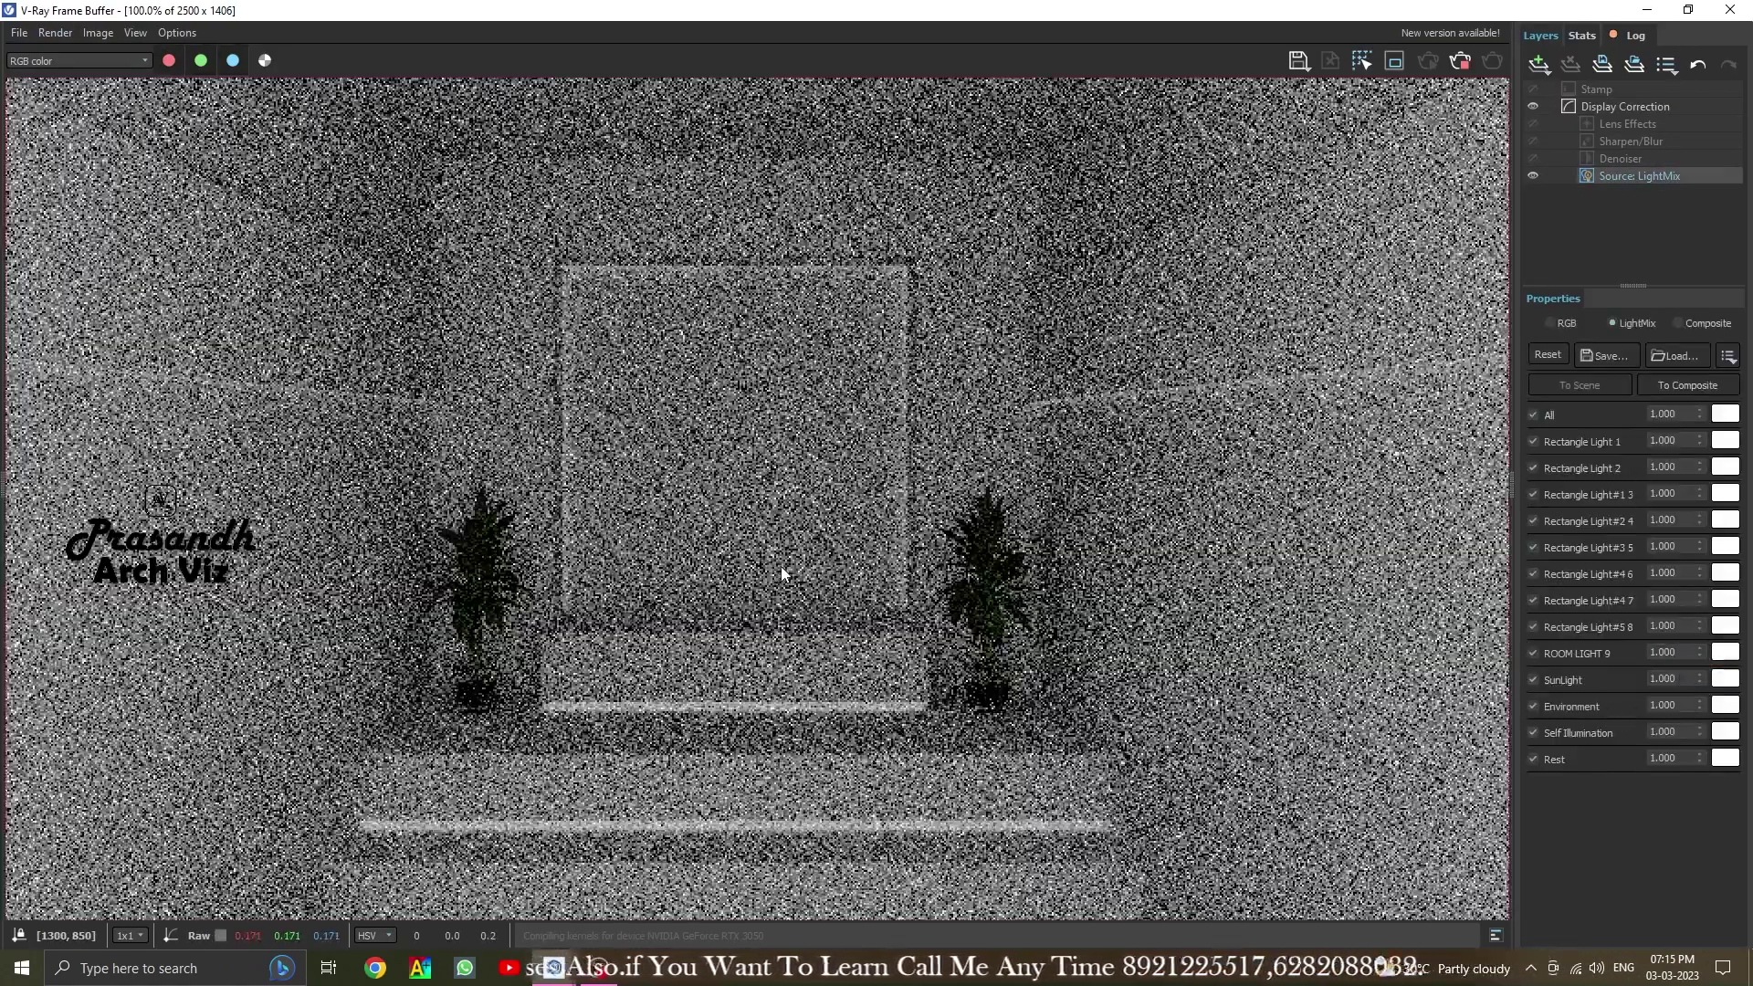
{"action": "scroll", "coordinate": [780, 566], "scroll_direction": "down", "scroll_amount": 1}
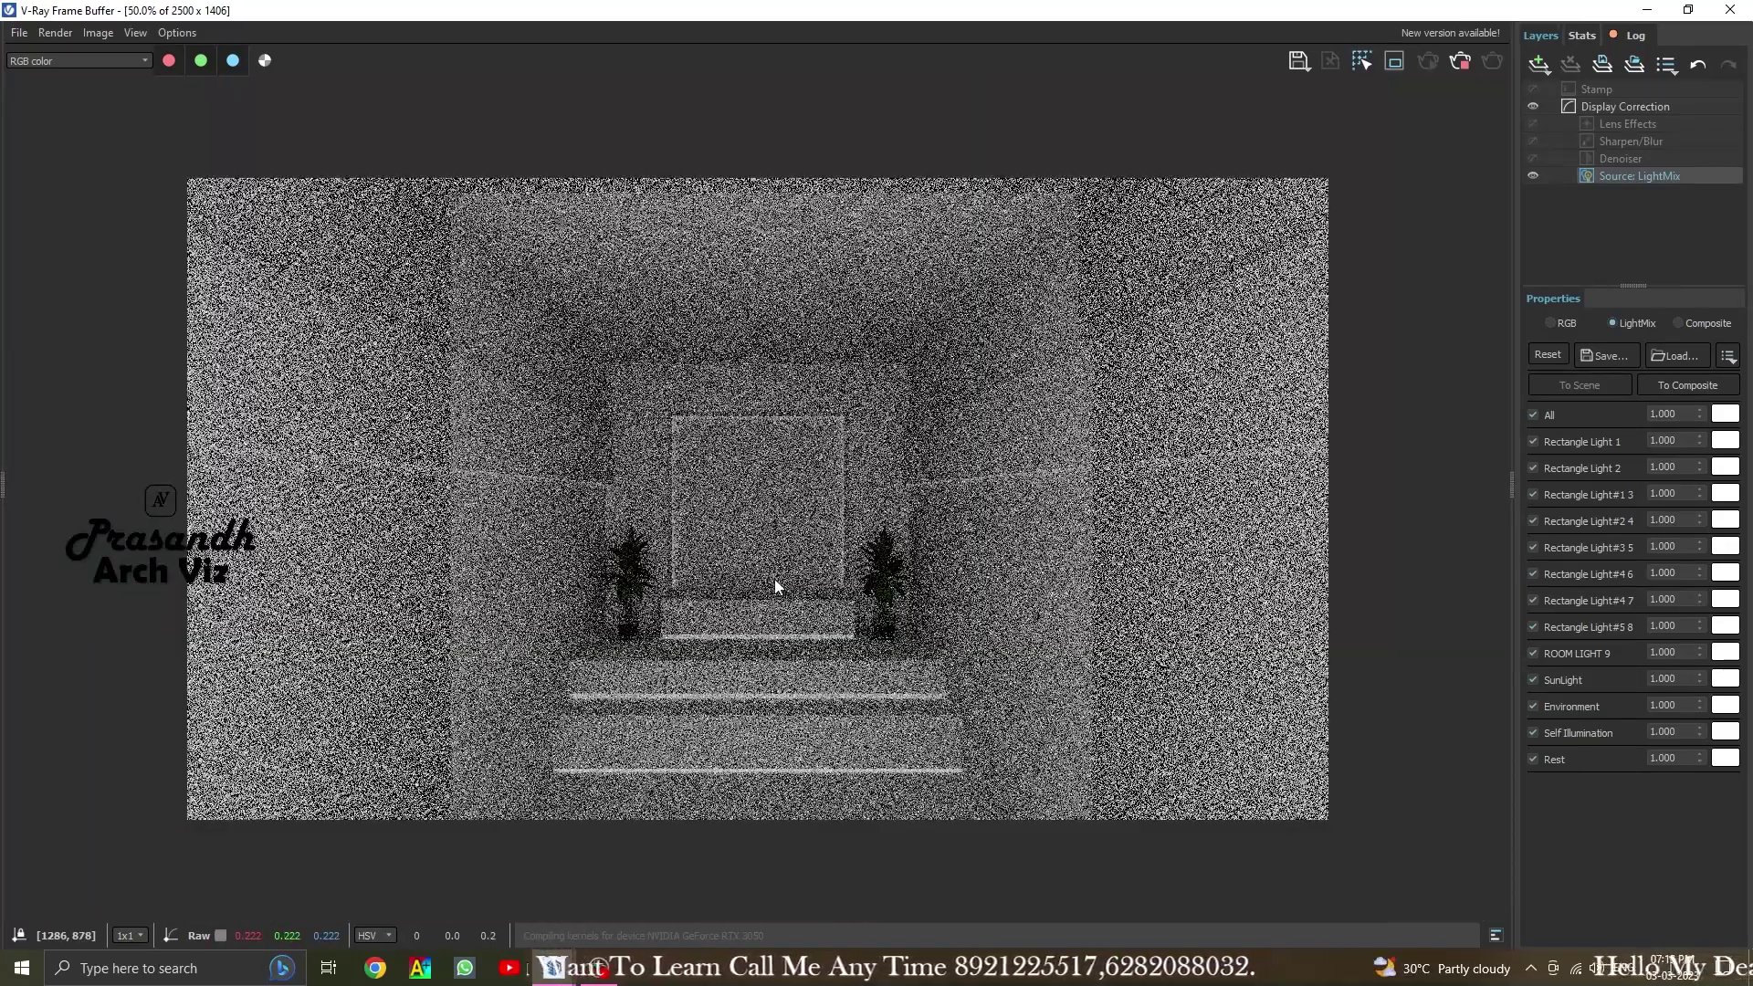
{"action": "scroll", "coordinate": [774, 583], "scroll_direction": "down", "scroll_amount": 2}
{"action": "scroll", "coordinate": [774, 583], "scroll_direction": "up", "scroll_amount": 2}
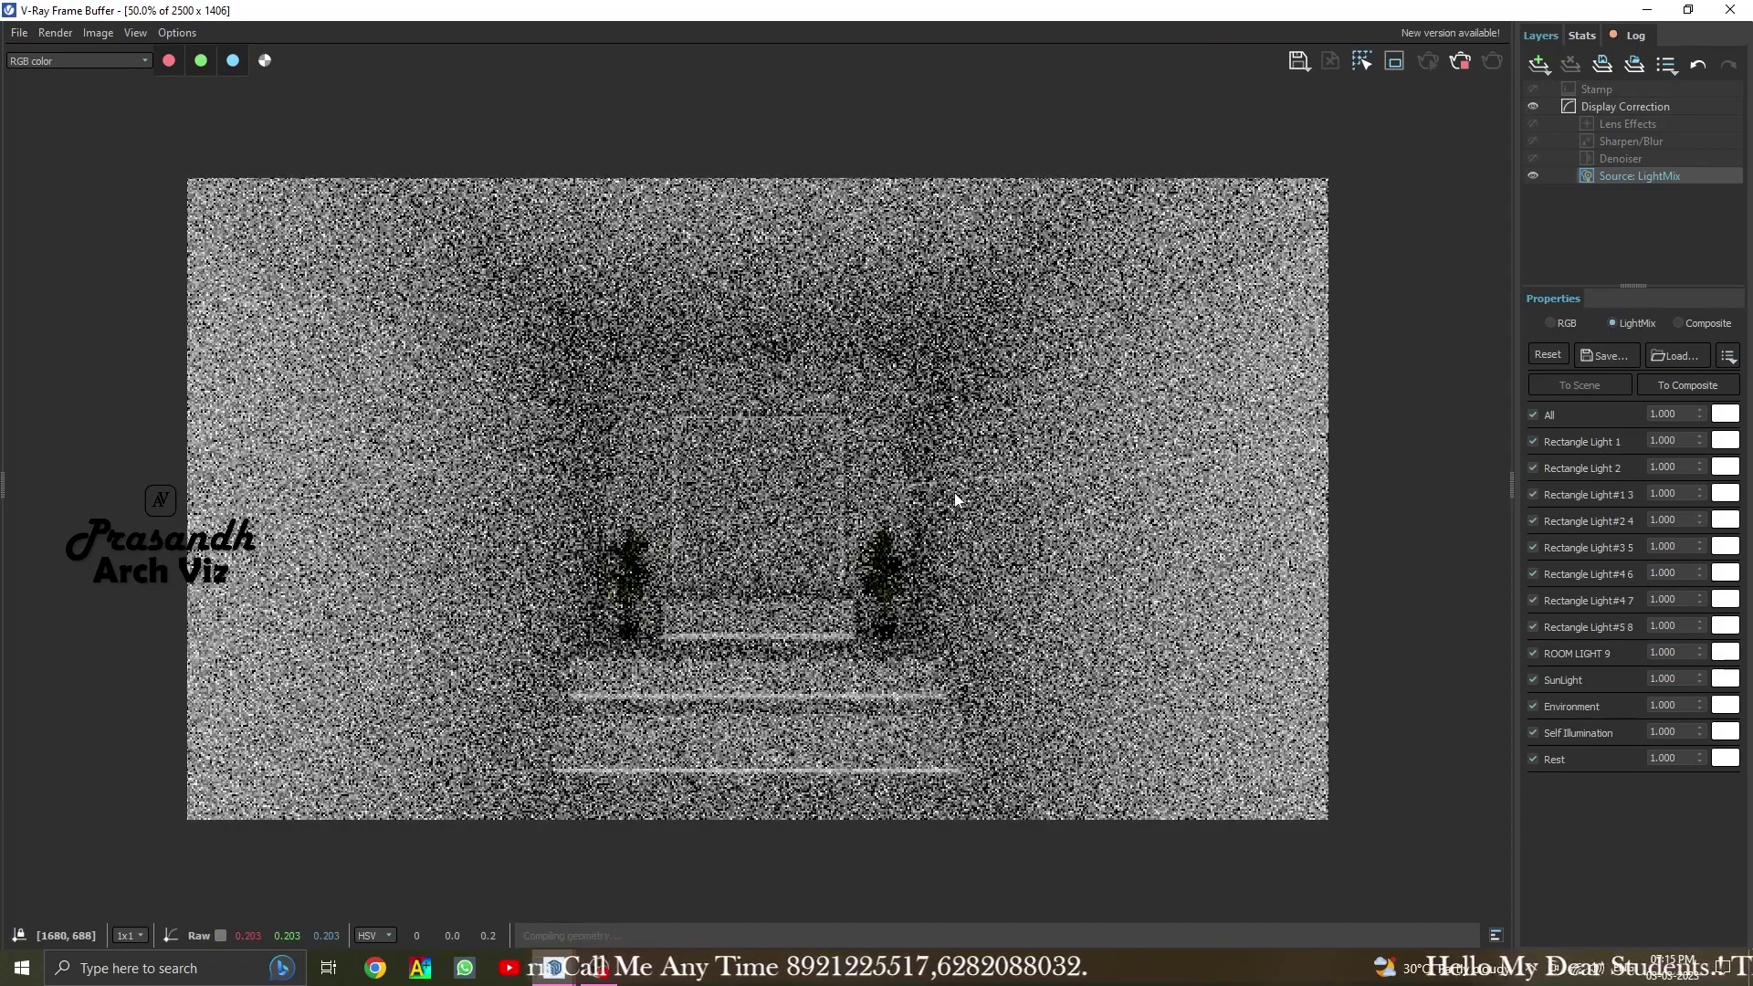
{"action": "key", "text": "alt+Tab"}
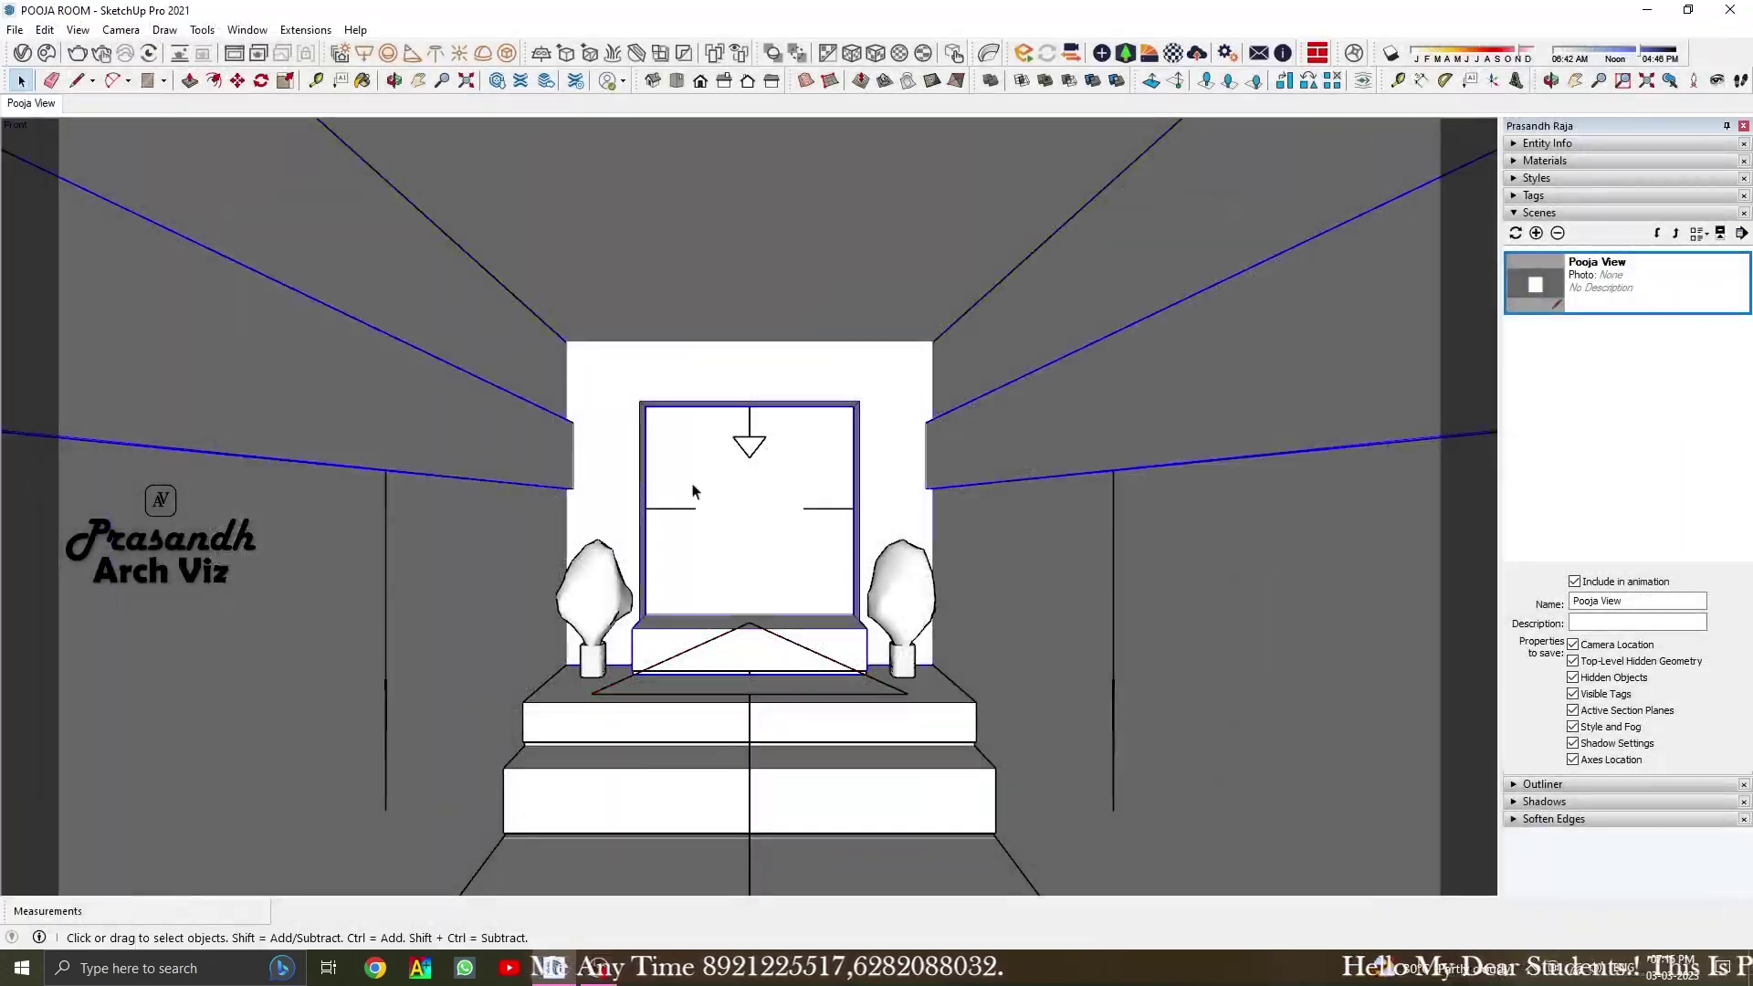
Set V-Ray's Render Output size to 1280 × 720 and close the Asset Editor
{"action": "left_click", "coordinate": [24, 50]}
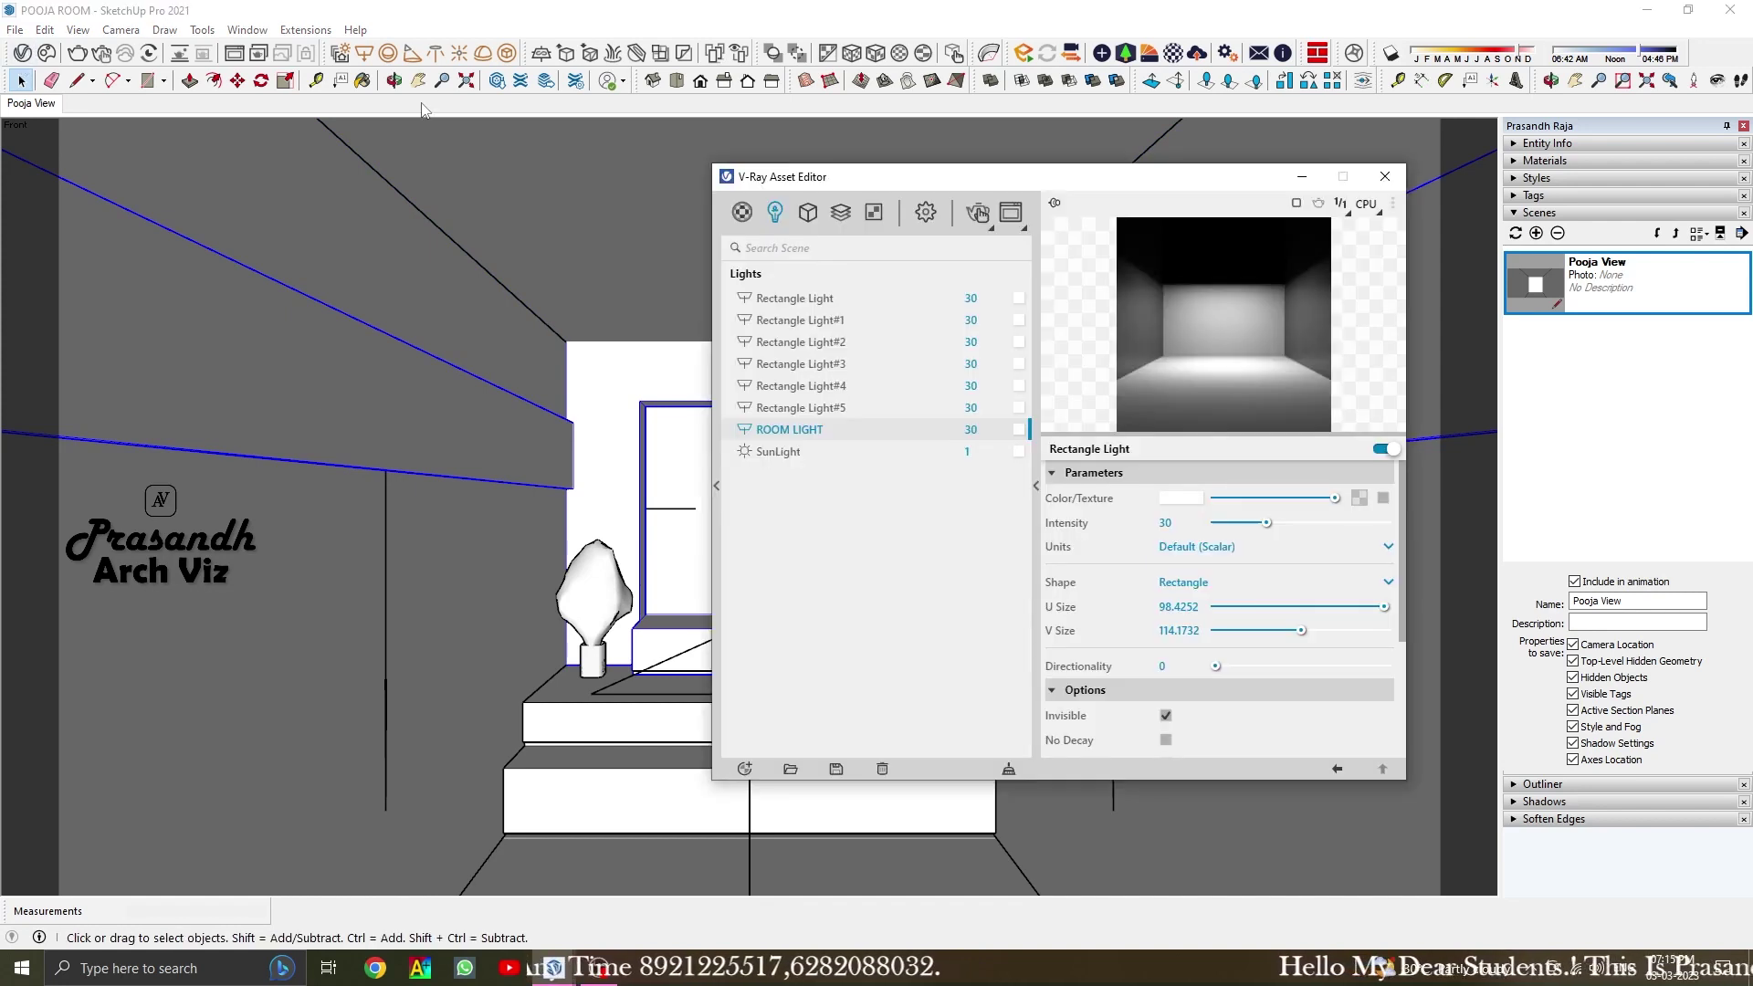
{"action": "left_click", "coordinate": [924, 213]}
{"action": "left_click", "coordinate": [783, 434]}
{"action": "type", "text": "1280"}
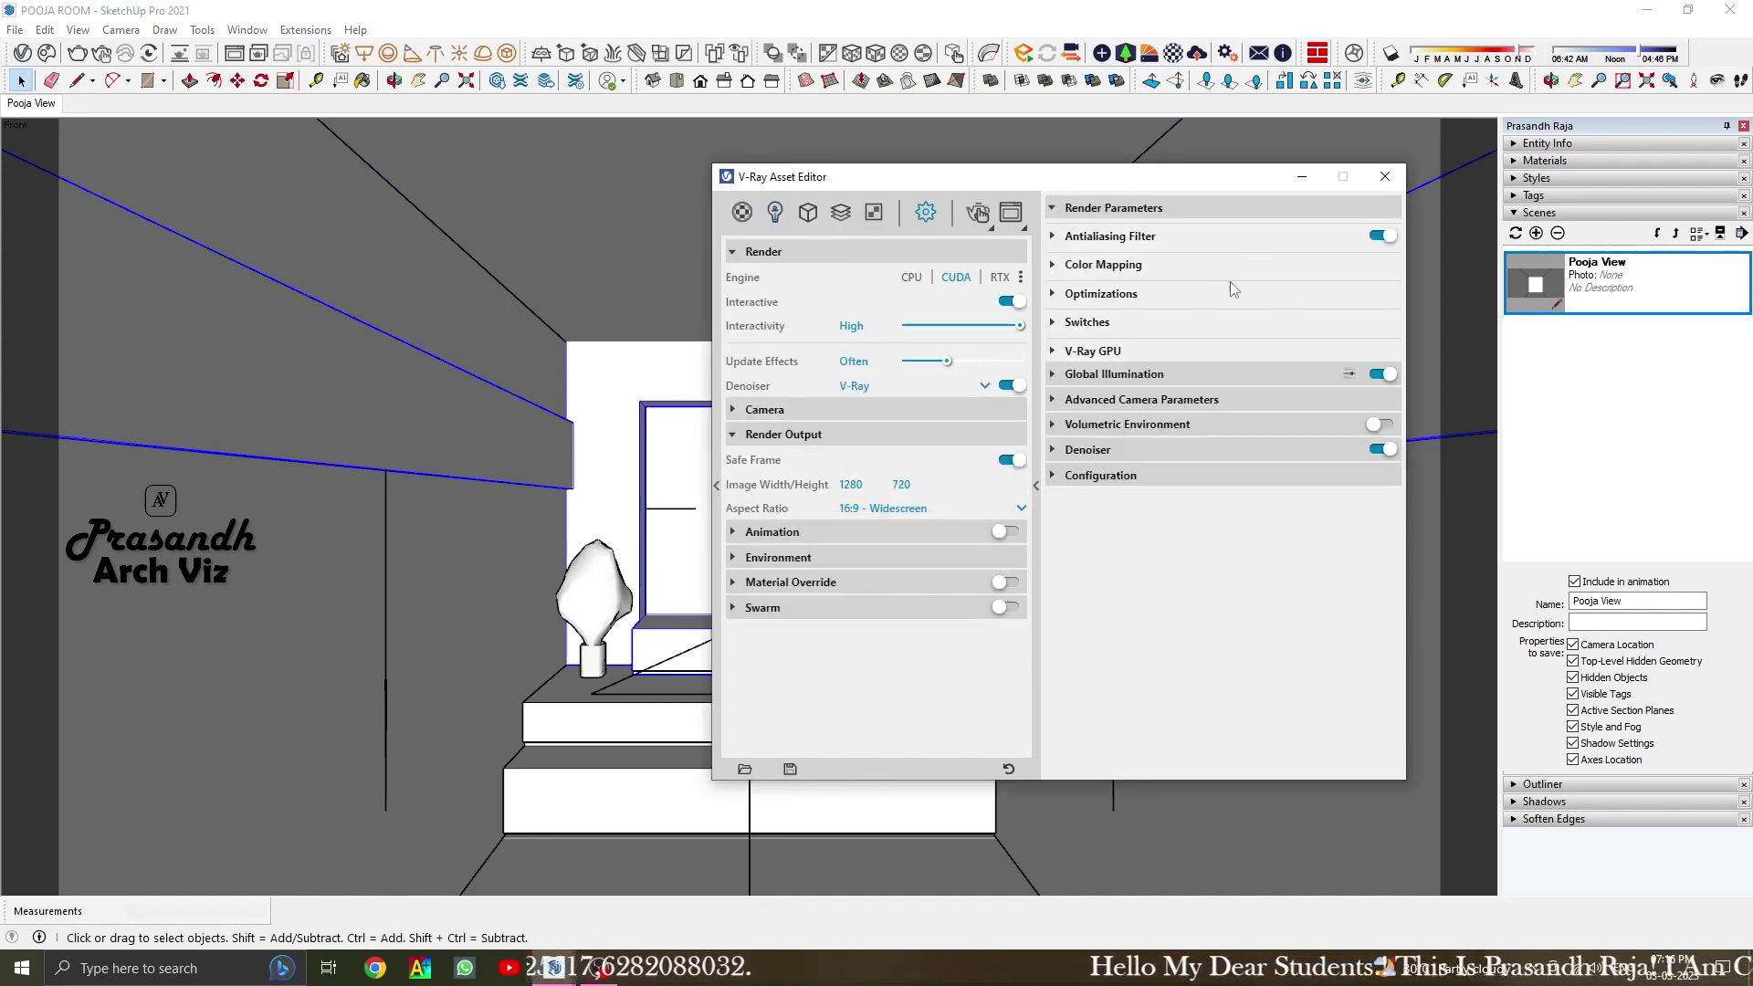
{"action": "left_click", "coordinate": [1086, 353]}
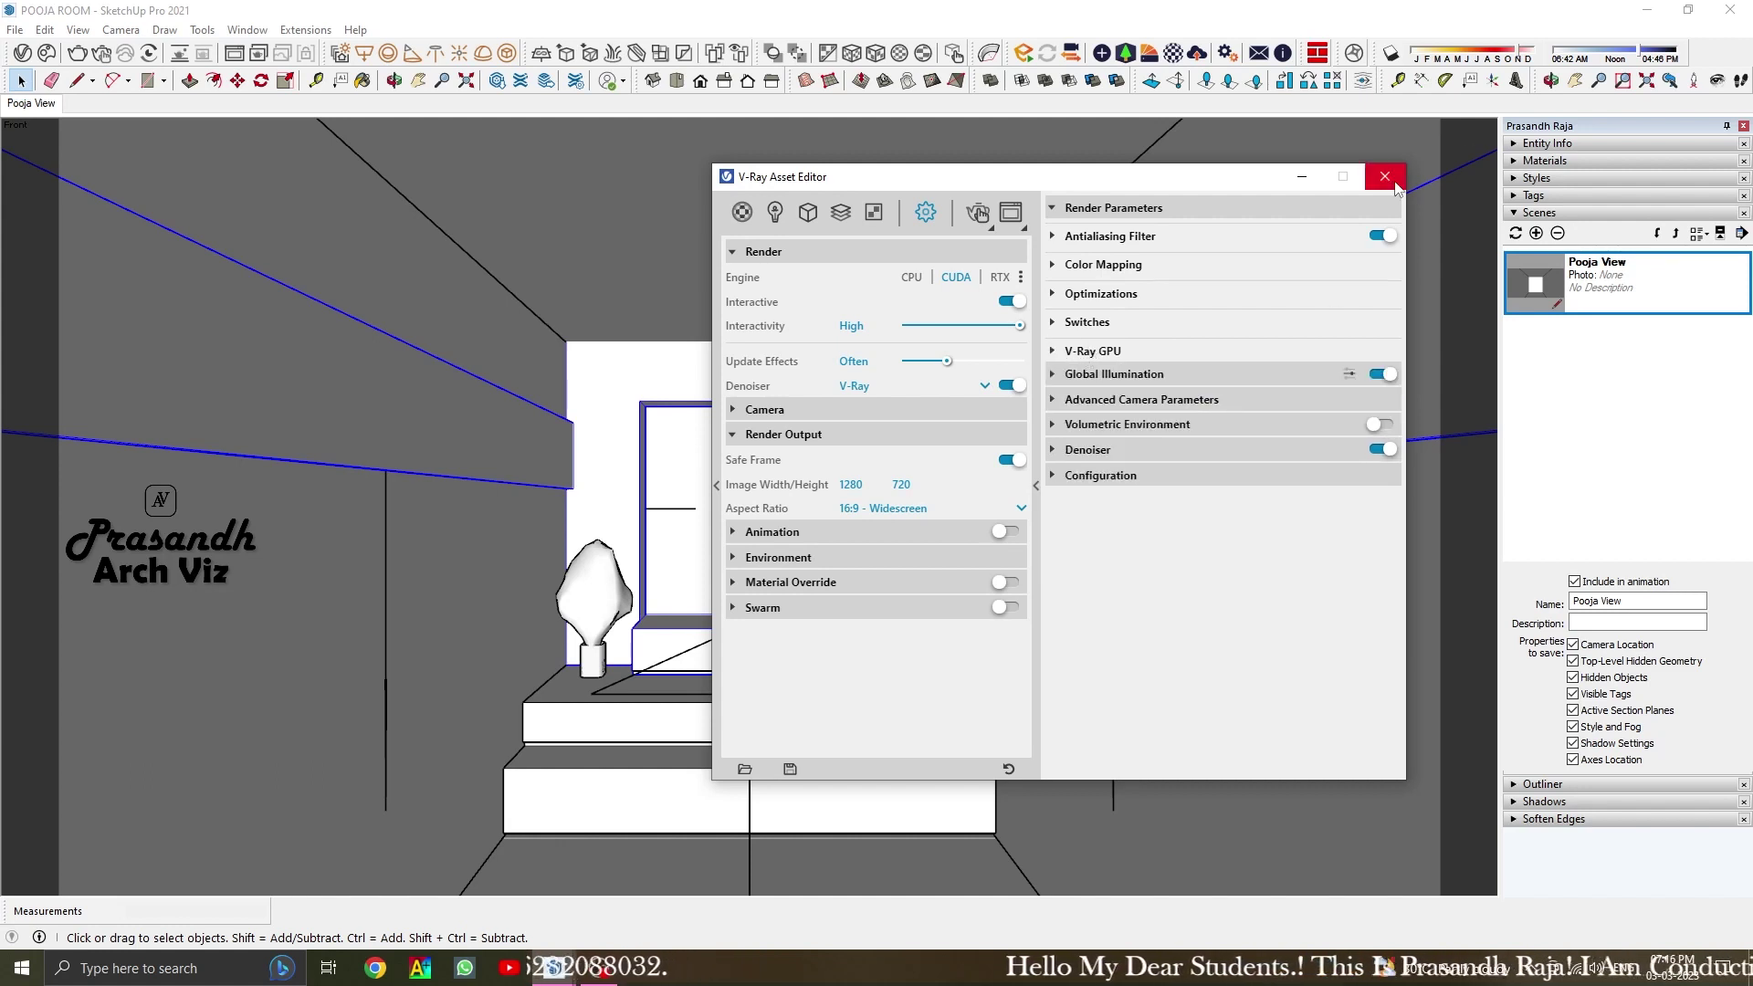
{"action": "left_click", "coordinate": [1385, 177]}
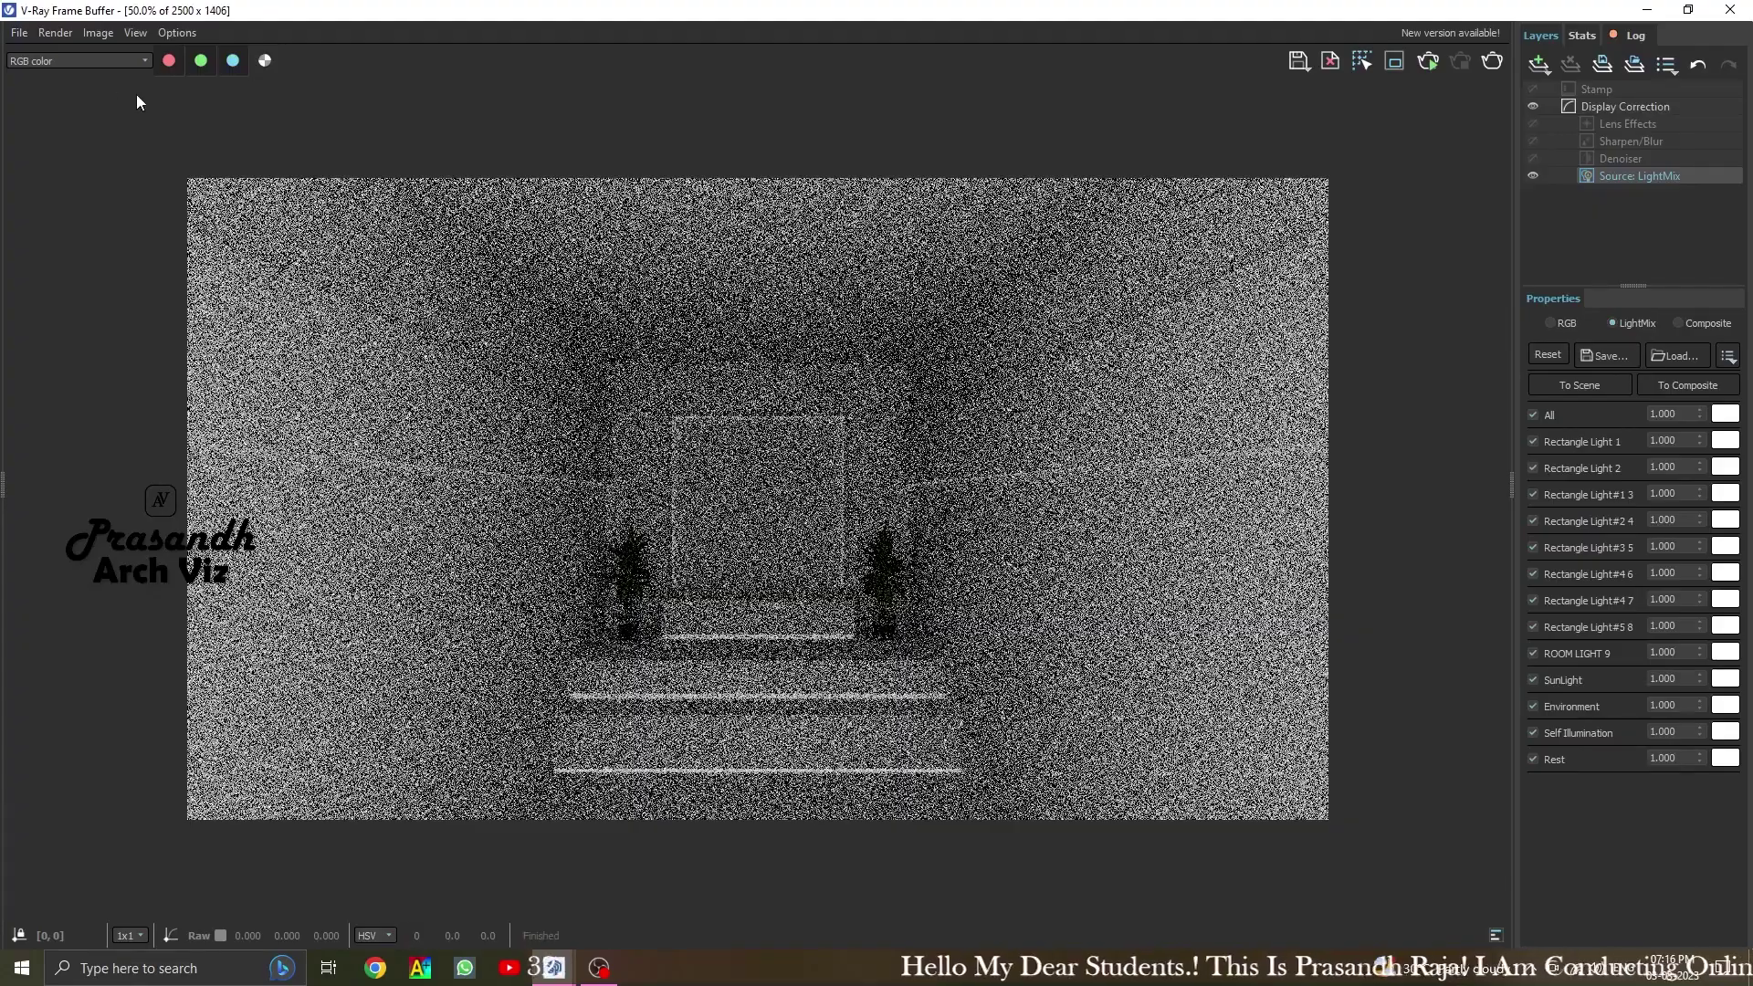
{"action": "left_click", "coordinate": [53, 33]}
Start an interactive render and set every rectangle light's LightMix intensity to 5
{"action": "left_click", "coordinate": [68, 61]}
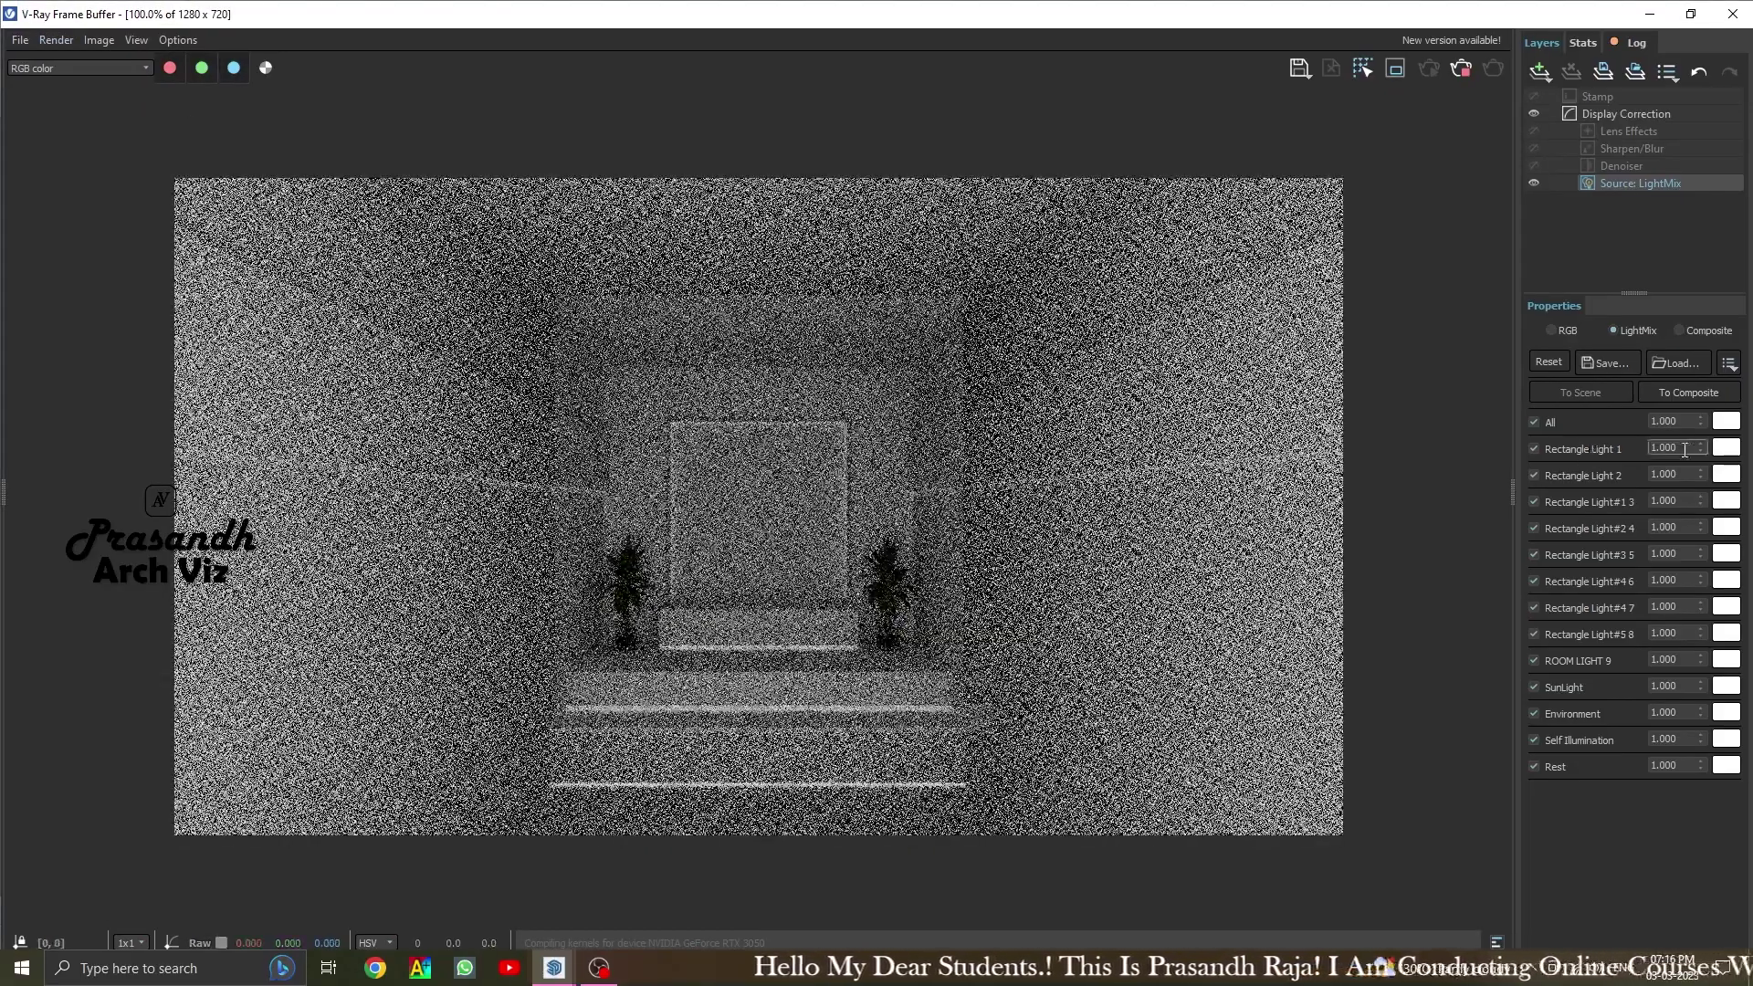
{"action": "double_click", "coordinate": [1664, 447]}
{"action": "key", "text": "Tab"}
{"action": "type", "text": "5"}
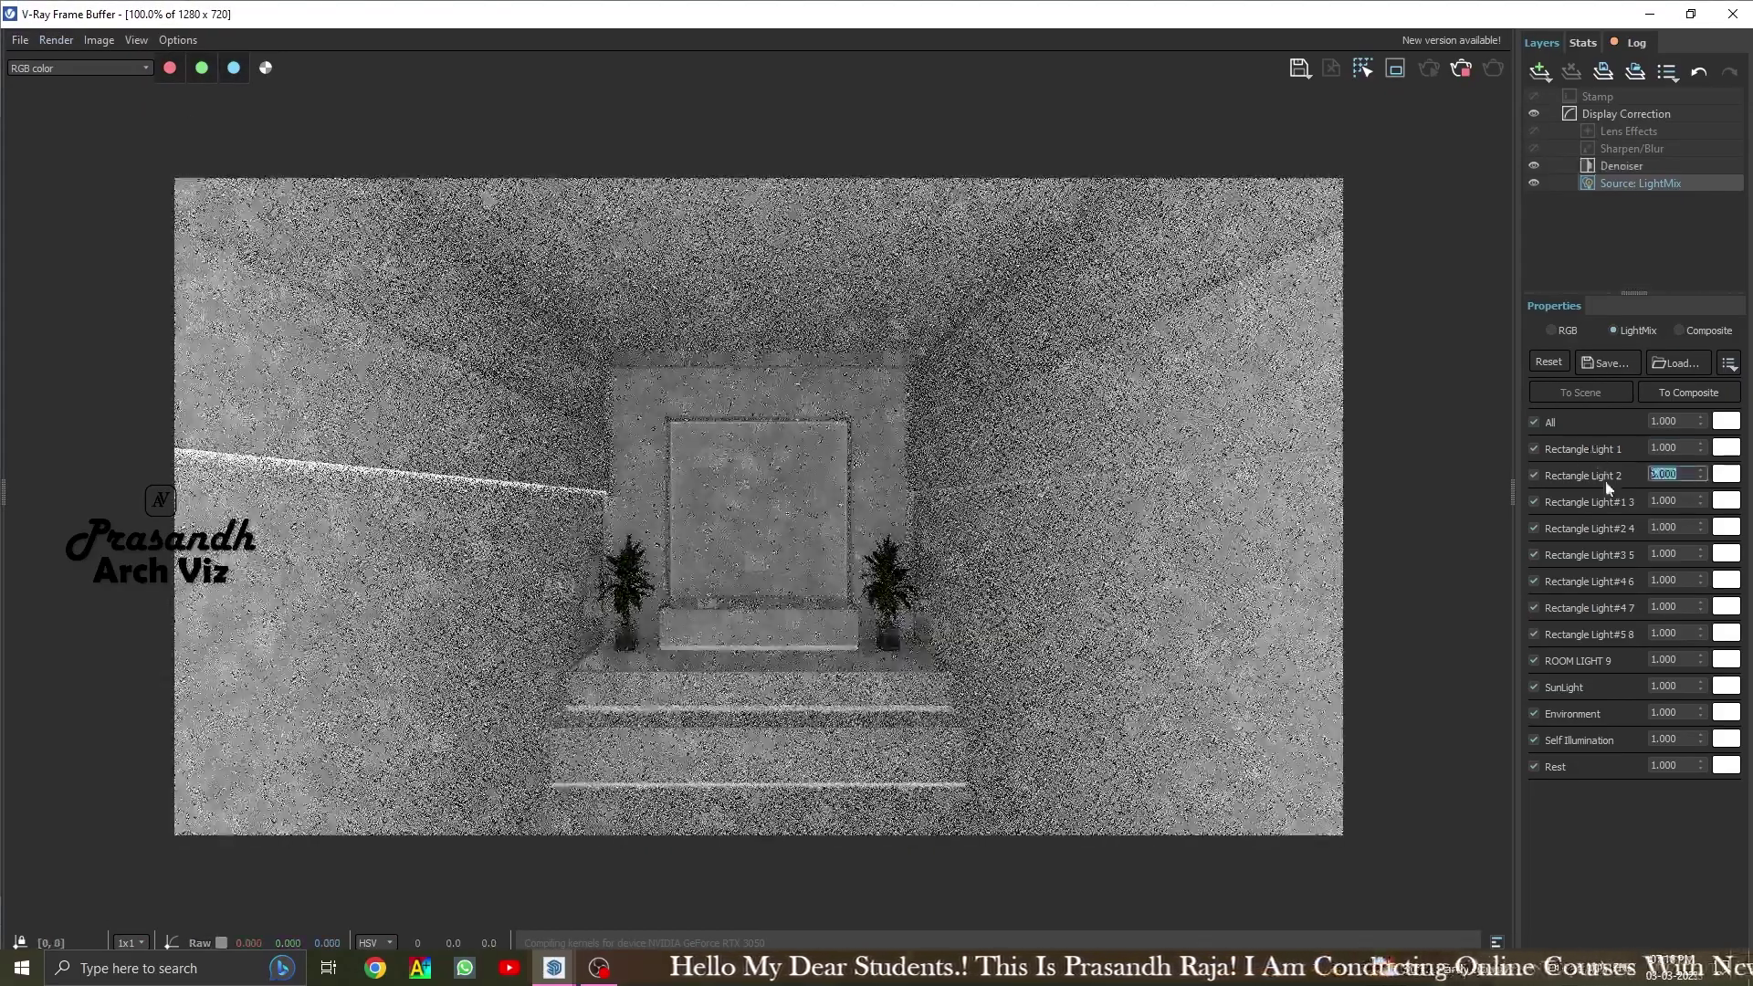
{"action": "key", "text": "Tab"}
{"action": "type", "text": "5"}
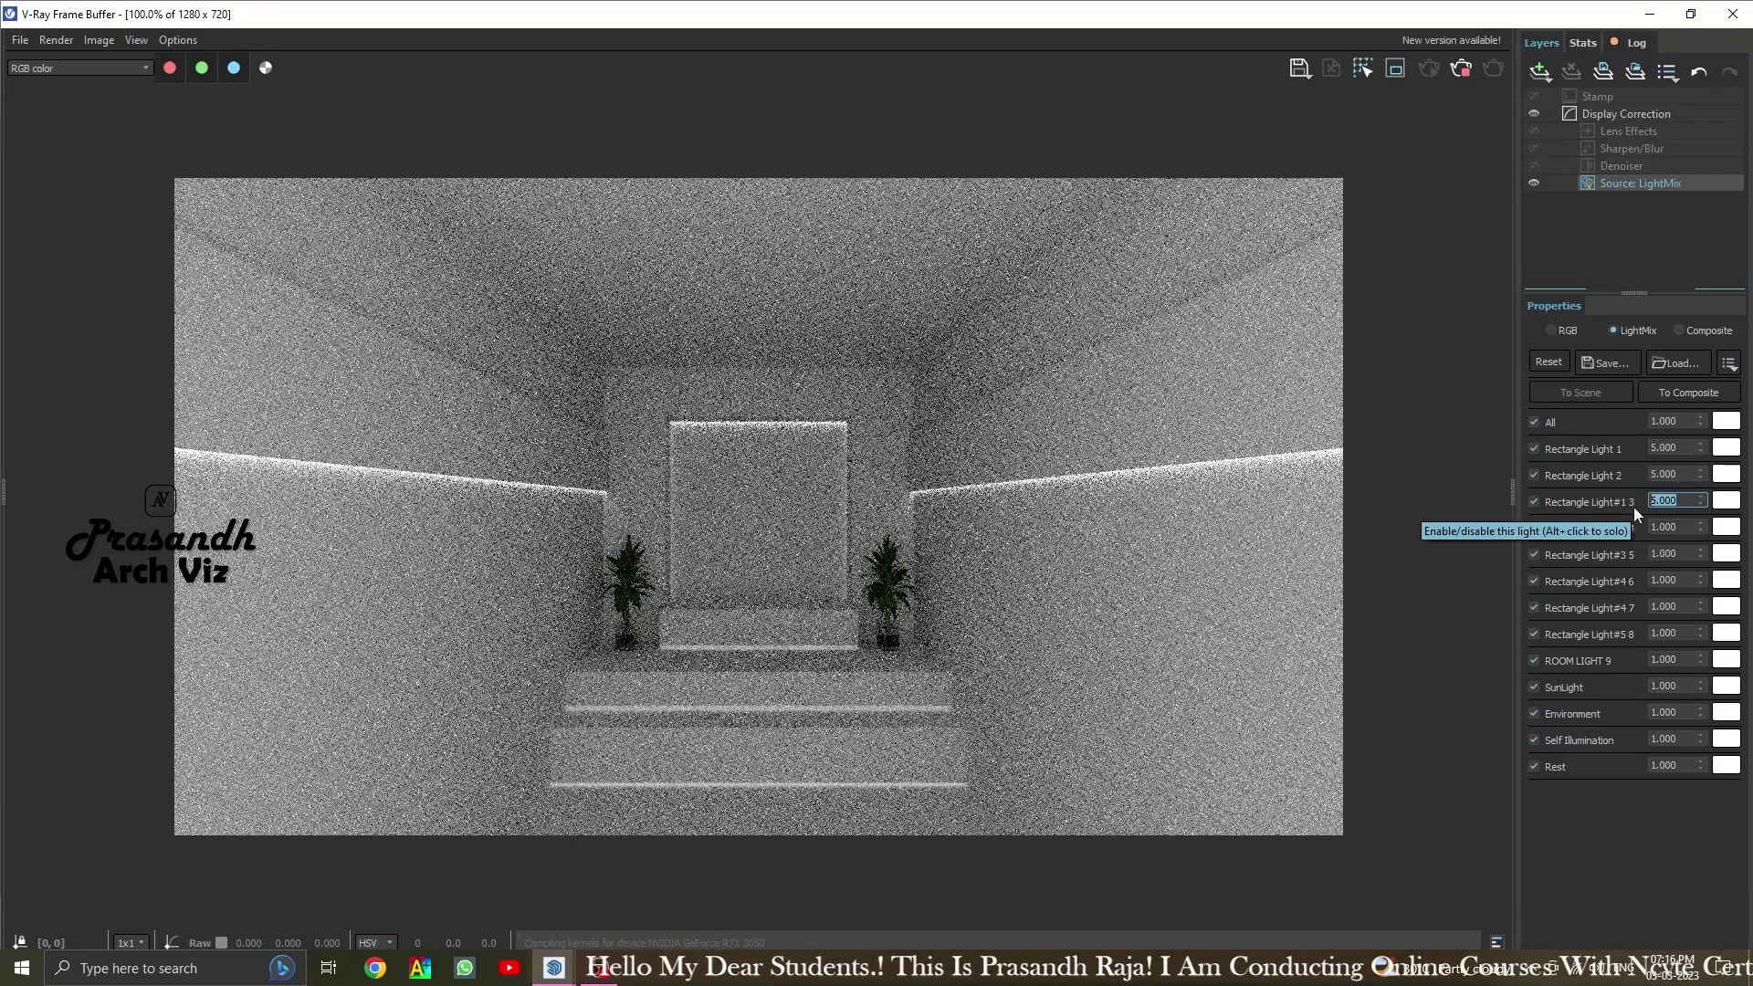
{"action": "key", "text": "Tab"}
{"action": "type", "text": "5"}
{"action": "key", "text": "Tab"}
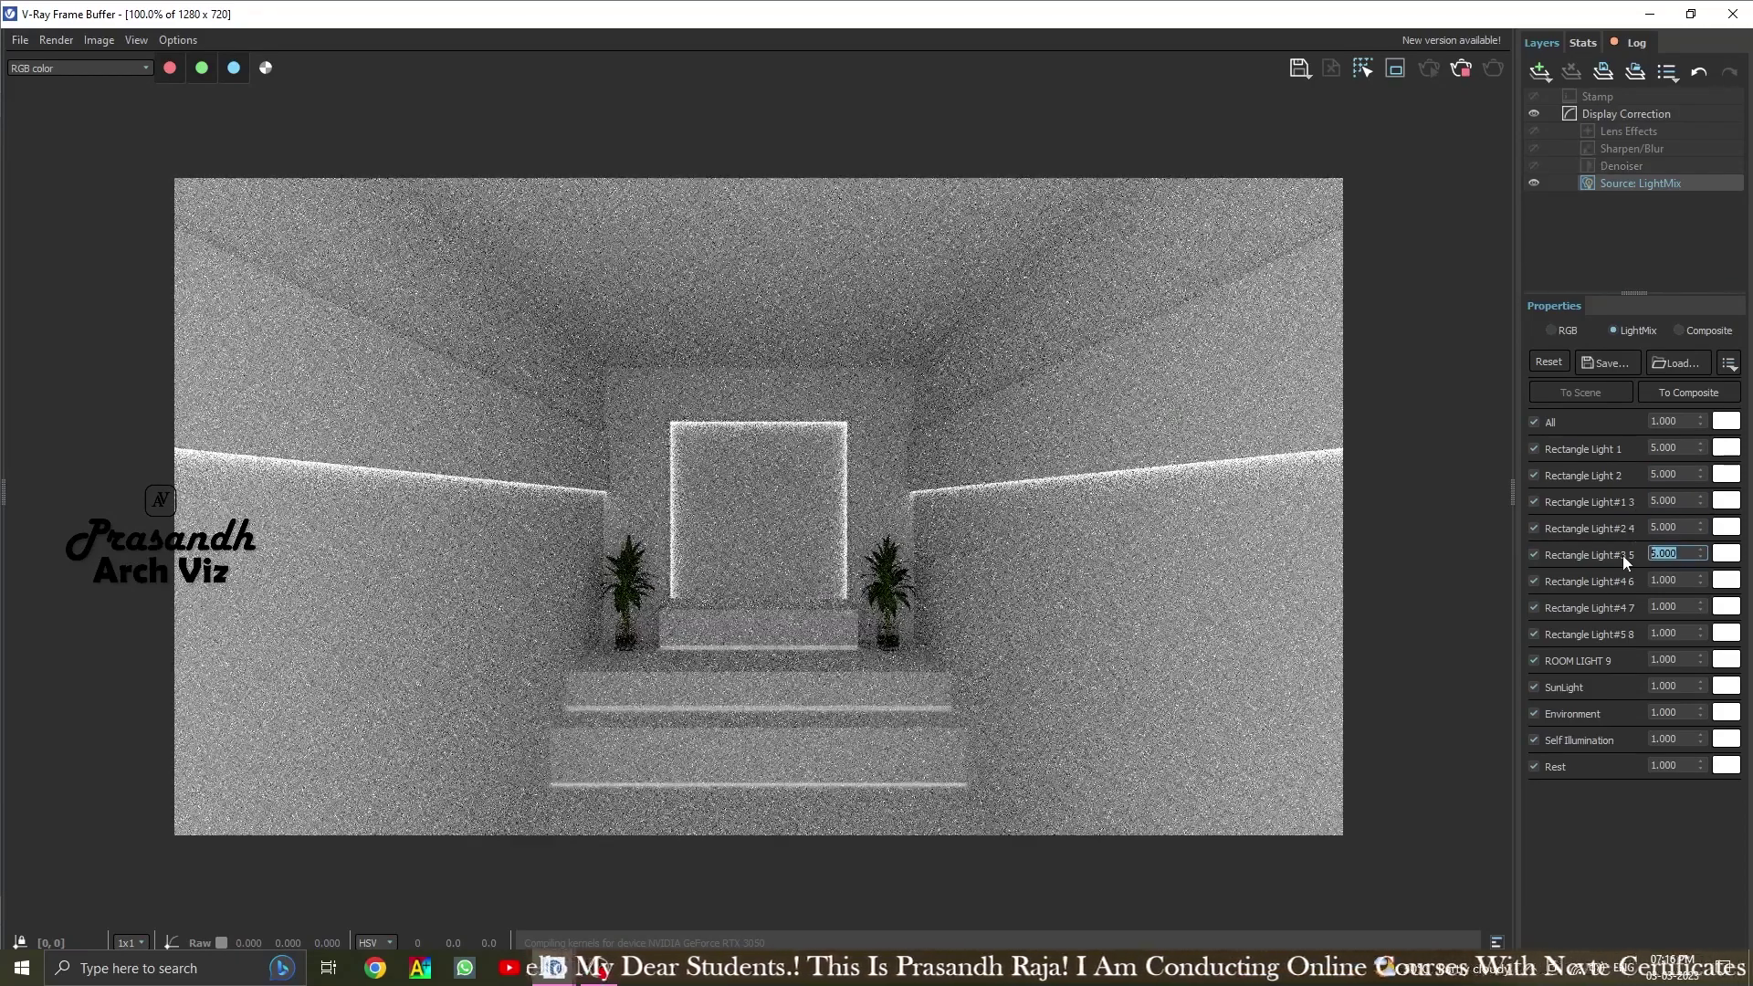
{"action": "type", "text": "5"}
{"action": "key", "text": "Tab"}
{"action": "type", "text": "5"}
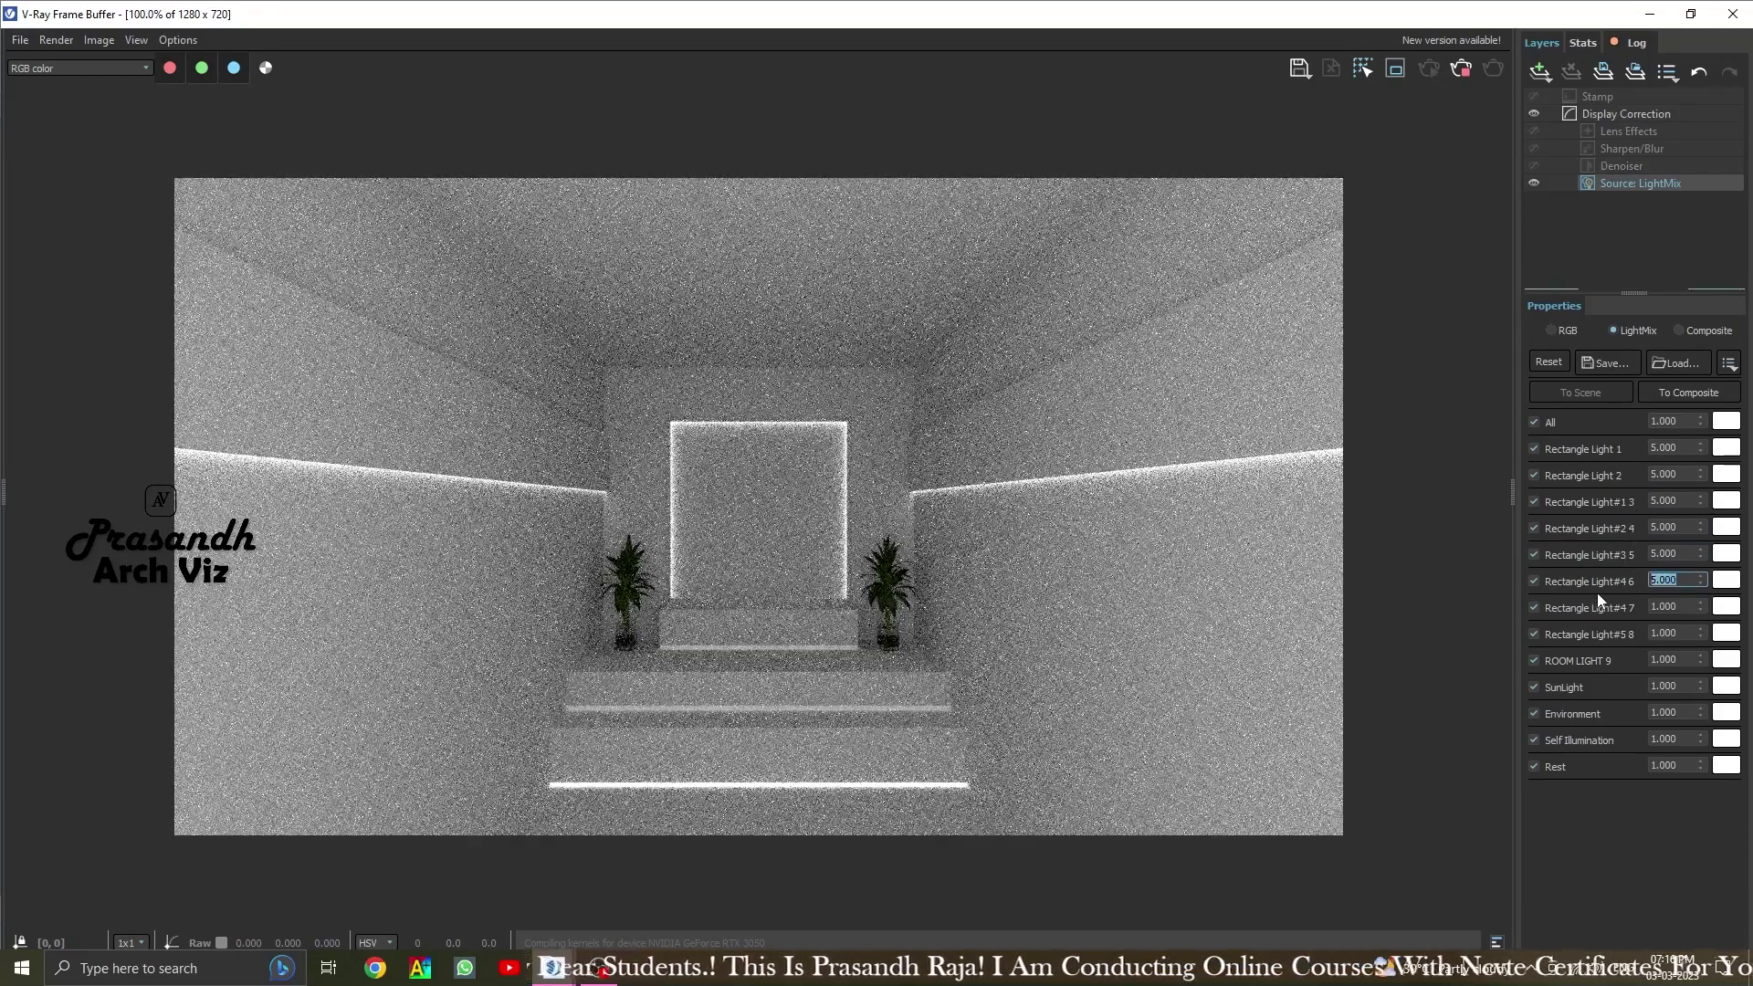
{"action": "key", "text": "Tab"}
{"action": "type", "text": "5"}
{"action": "key", "text": "Return"}
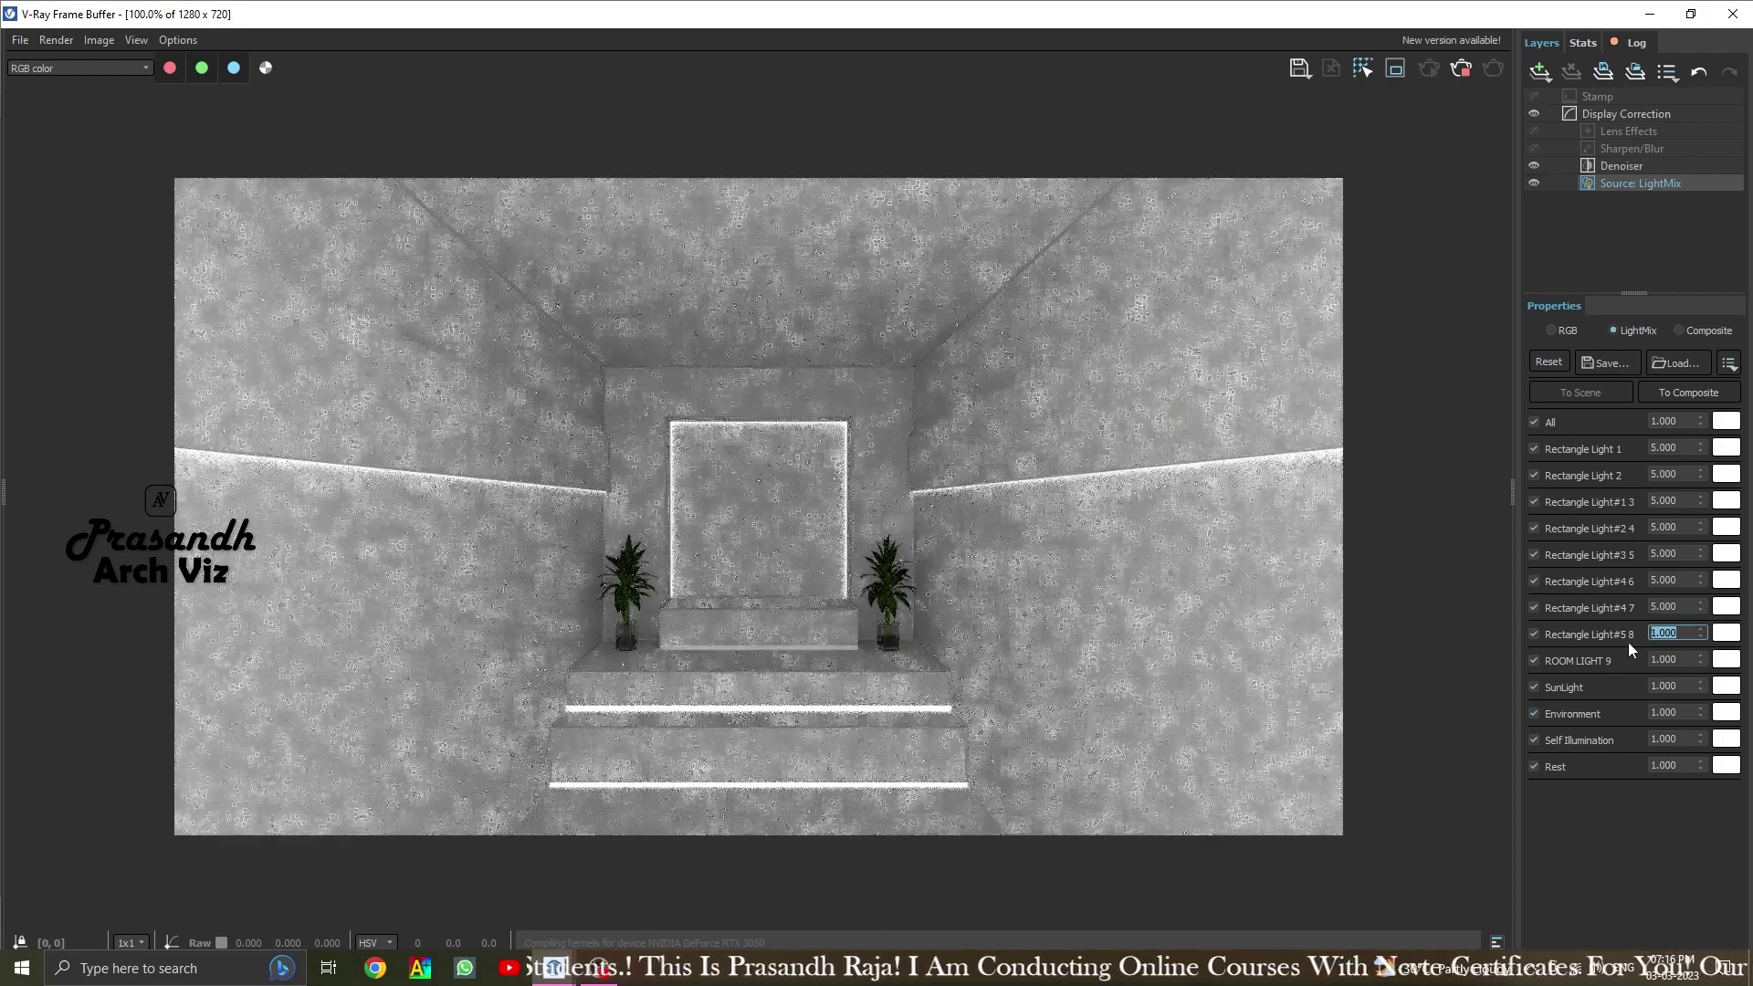
{"action": "type", "text": "5.000"}
{"action": "left_click", "coordinate": [1722, 765]}
Tint Rectangle Lights 1–4 orange with the Candlelight colour preset
{"action": "left_click", "coordinate": [1683, 727]}
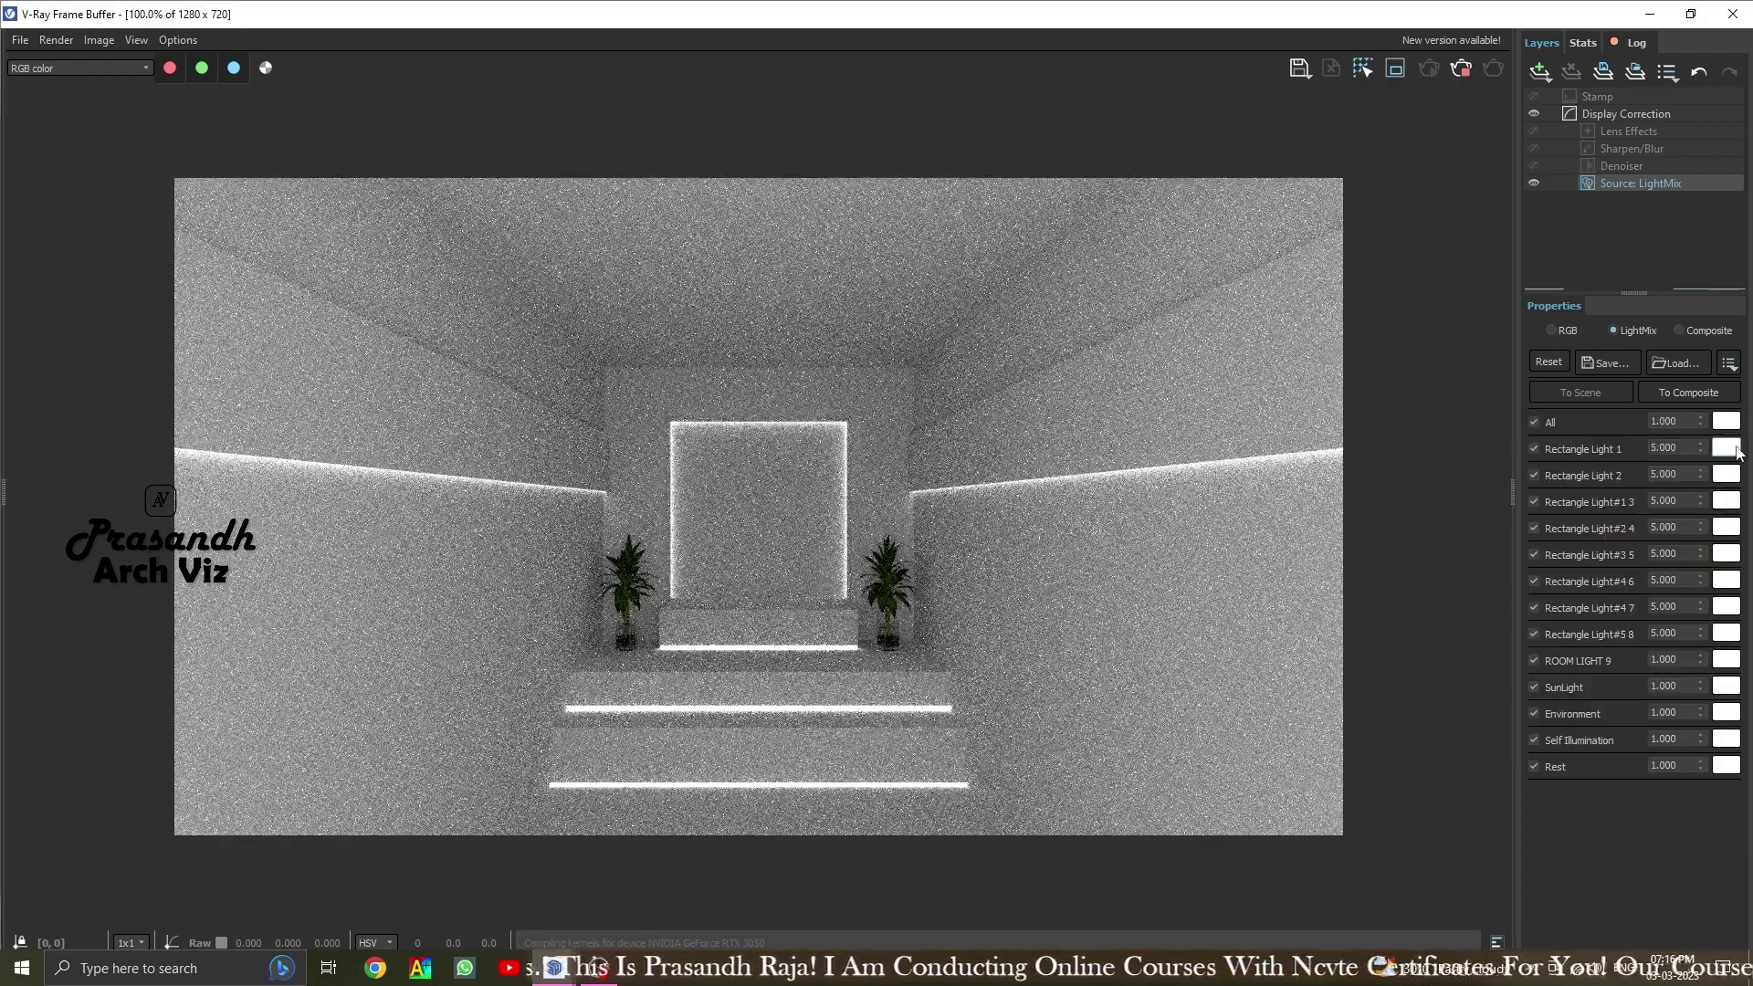
{"action": "left_click", "coordinate": [1726, 447]}
{"action": "left_click", "coordinate": [1651, 712]}
{"action": "left_click", "coordinate": [1641, 864]}
{"action": "left_click", "coordinate": [1616, 752]}
{"action": "left_click", "coordinate": [1727, 474]}
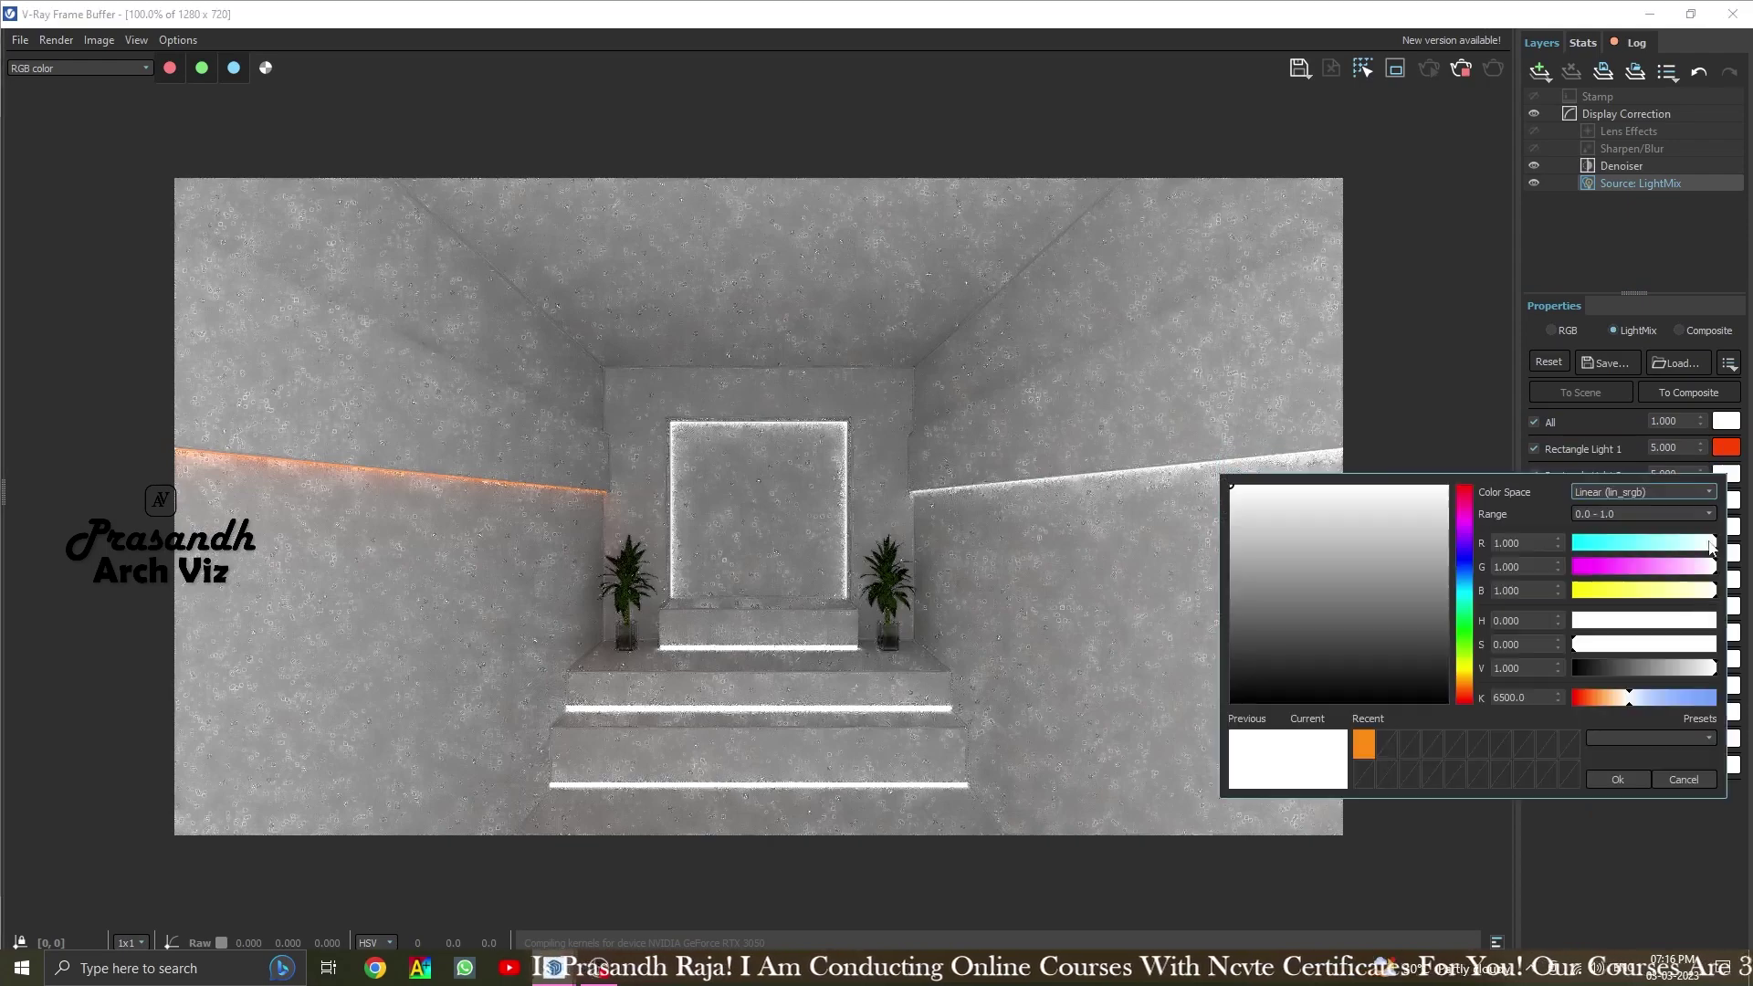
{"action": "left_click", "coordinate": [1650, 711]}
{"action": "left_click", "coordinate": [1635, 834]}
{"action": "left_click", "coordinate": [1618, 752]}
{"action": "left_click", "coordinate": [1726, 500]}
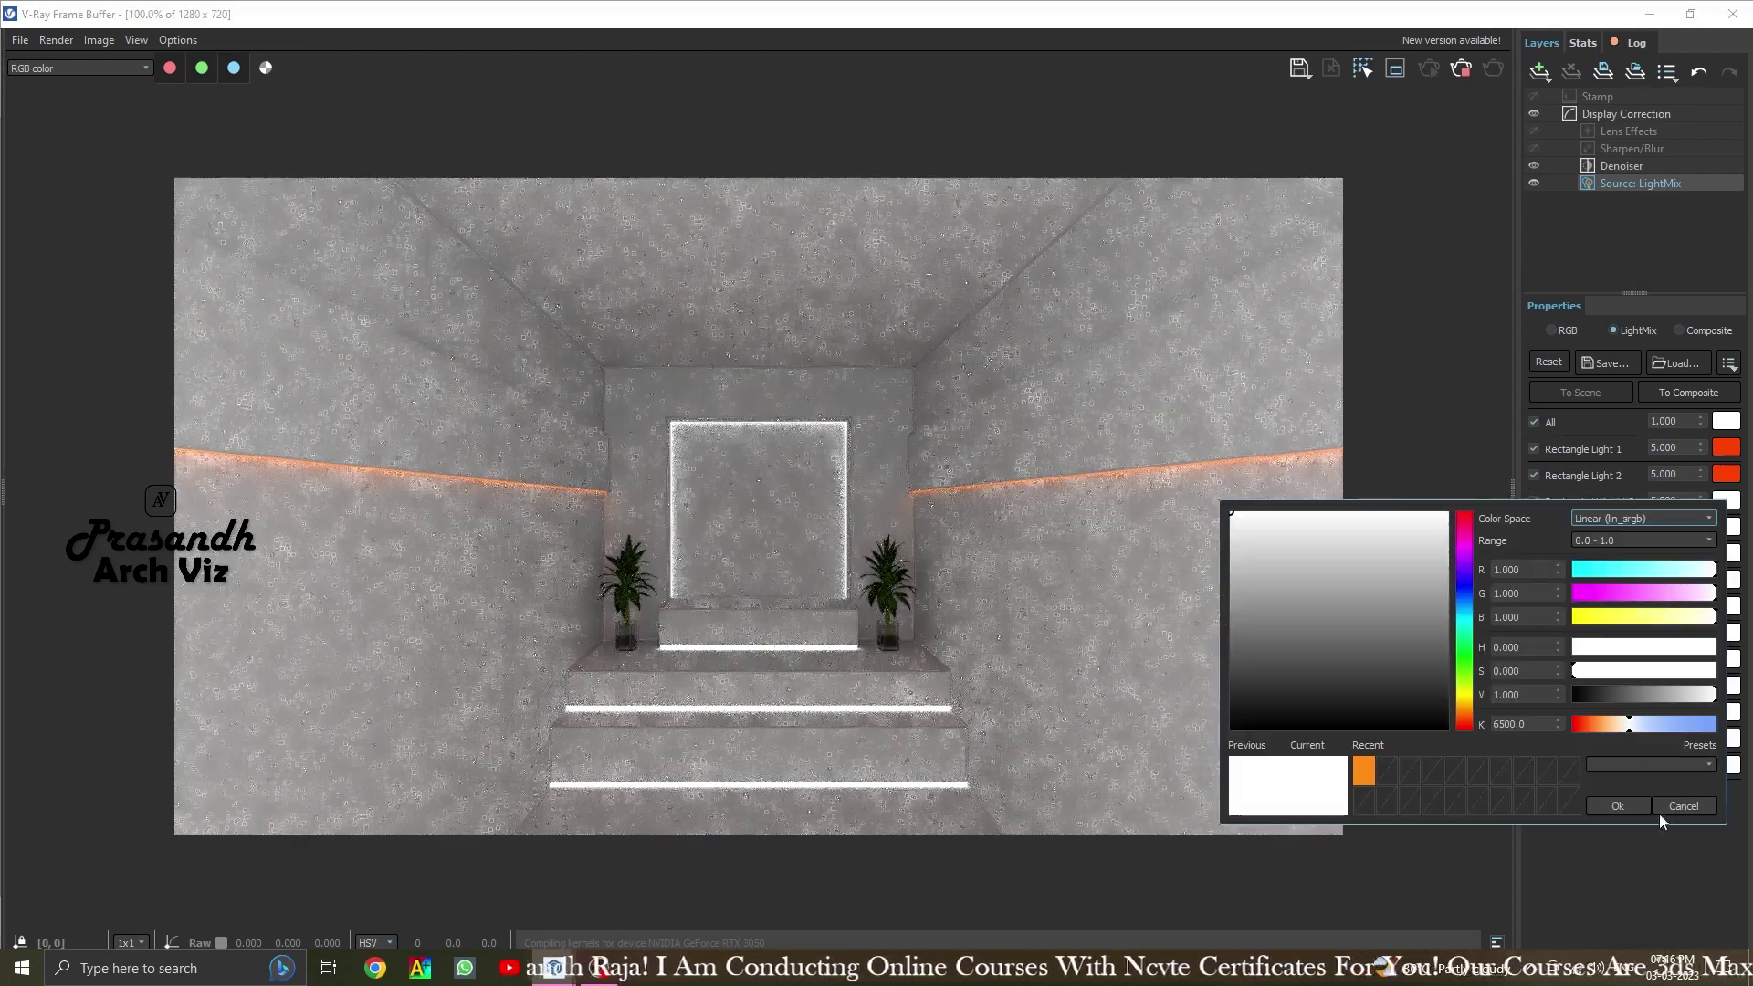
{"action": "left_click", "coordinate": [1651, 738]}
{"action": "left_click", "coordinate": [1635, 860]}
{"action": "left_click", "coordinate": [1618, 779]}
{"action": "left_click", "coordinate": [1726, 527]}
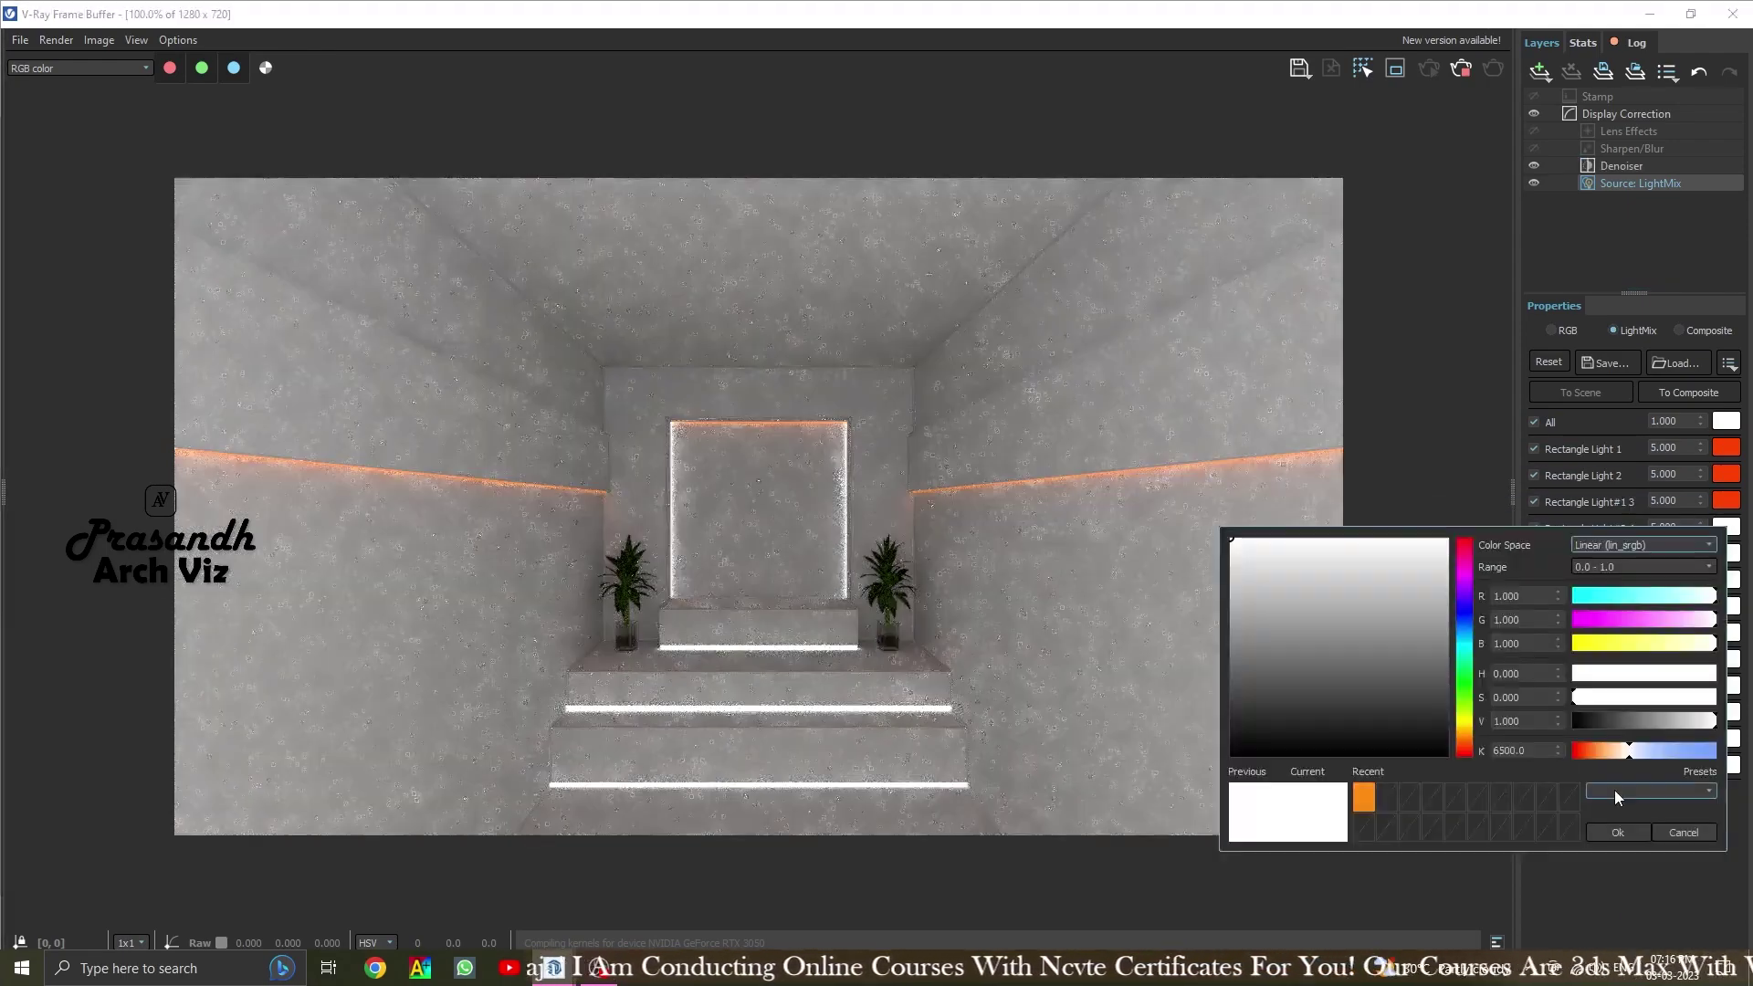
{"action": "left_click", "coordinate": [1614, 790]}
{"action": "left_click", "coordinate": [1628, 896]}
Apply the Candlelight colour preset to the remaining Rectangle Lights 5–8
{"action": "left_click", "coordinate": [1618, 833]}
{"action": "left_click", "coordinate": [1727, 553]}
{"action": "left_click", "coordinate": [1617, 816]}
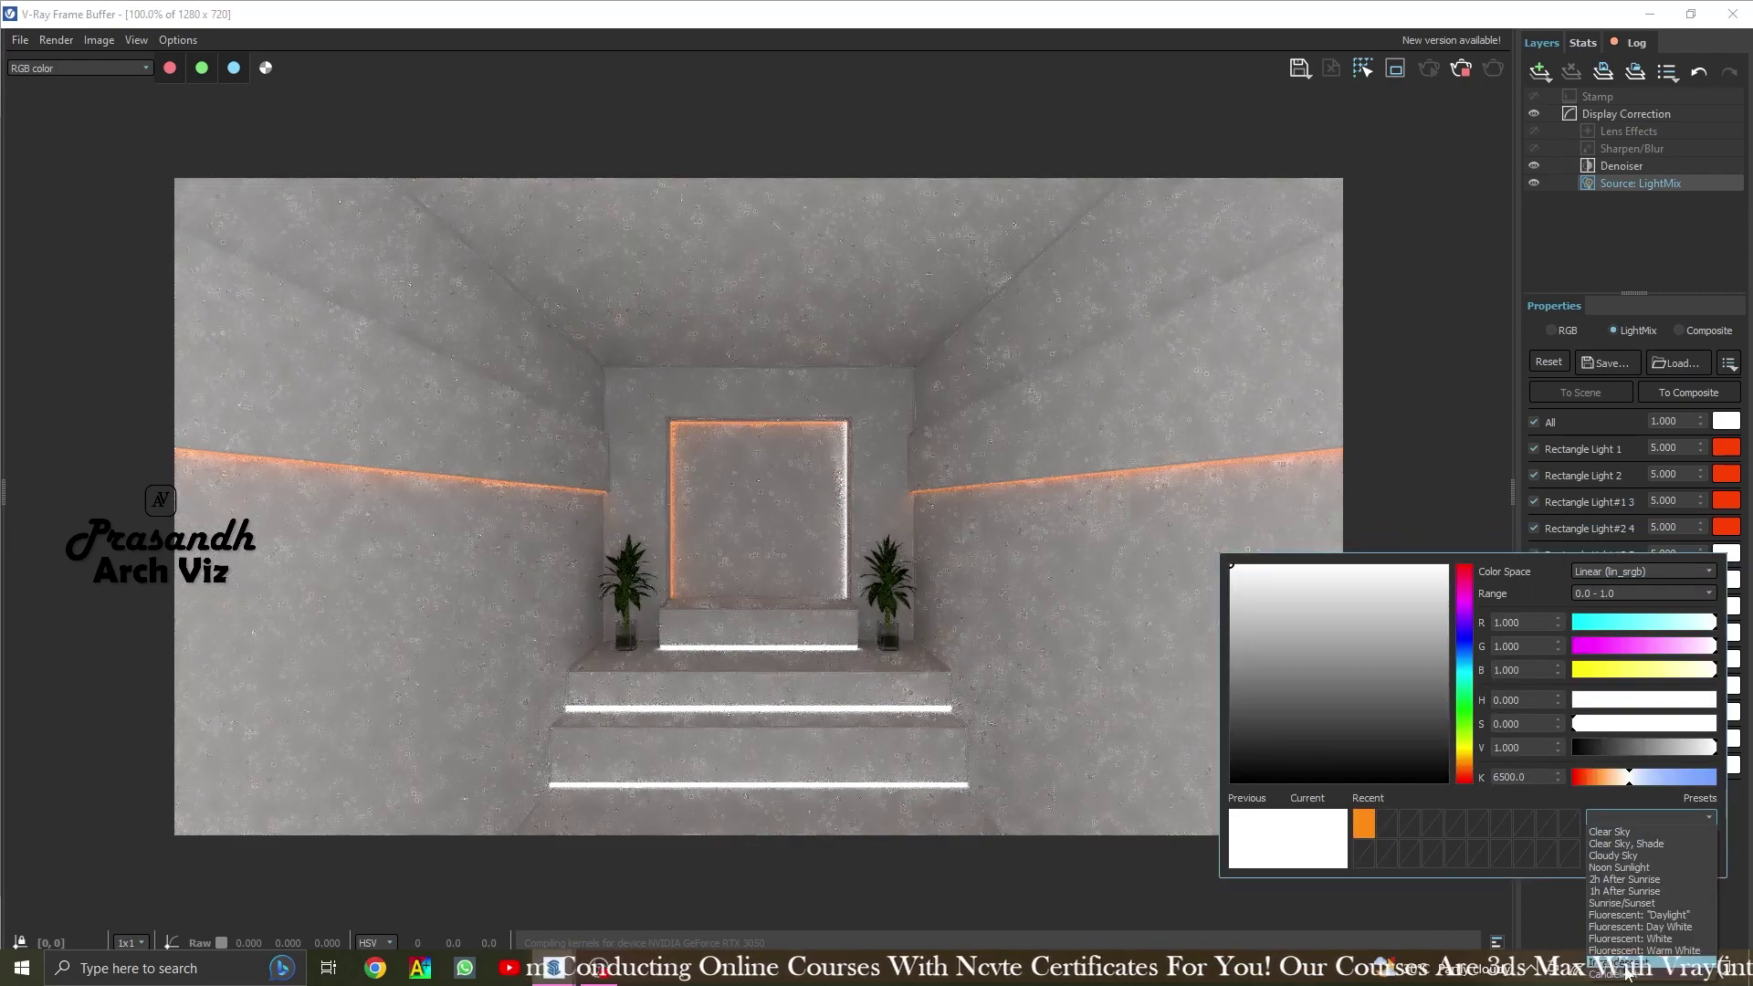
{"action": "left_click", "coordinate": [1629, 922]}
{"action": "left_click", "coordinate": [1618, 859]}
{"action": "left_click", "coordinate": [1726, 580]}
{"action": "left_click", "coordinate": [1620, 846]}
{"action": "left_click", "coordinate": [1631, 830]}
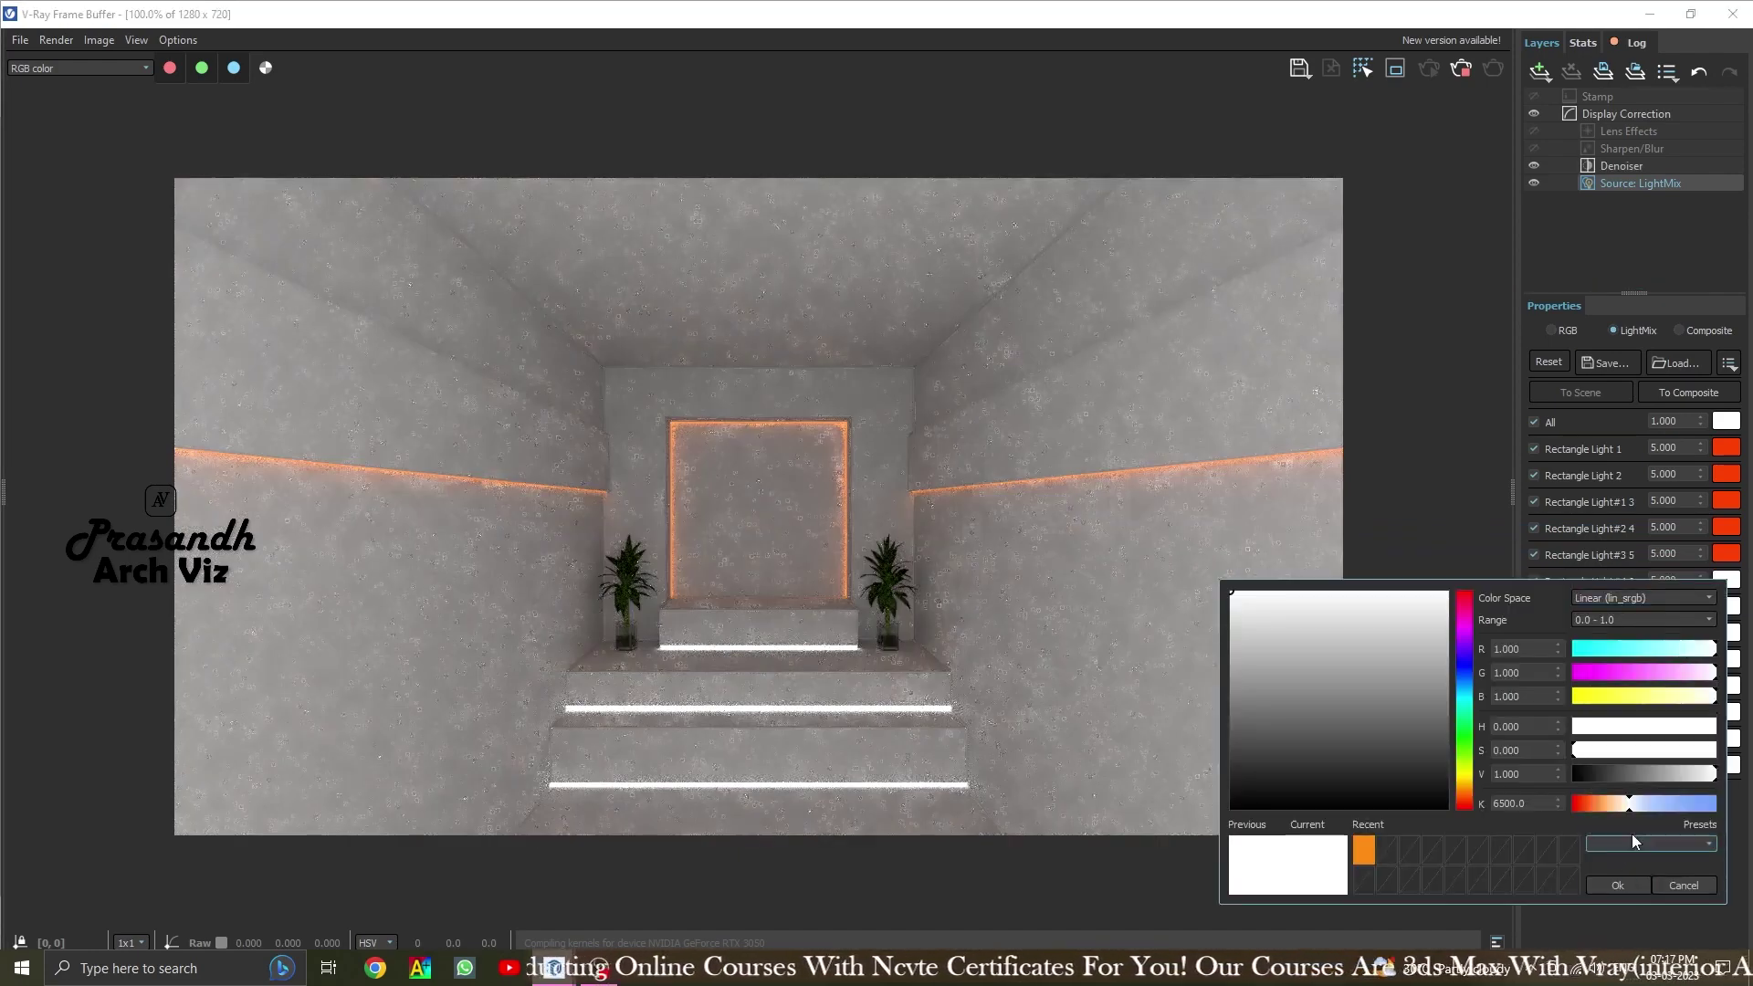
{"action": "left_click", "coordinate": [1618, 884]}
{"action": "left_click", "coordinate": [1726, 606]}
{"action": "left_click", "coordinate": [1634, 870]}
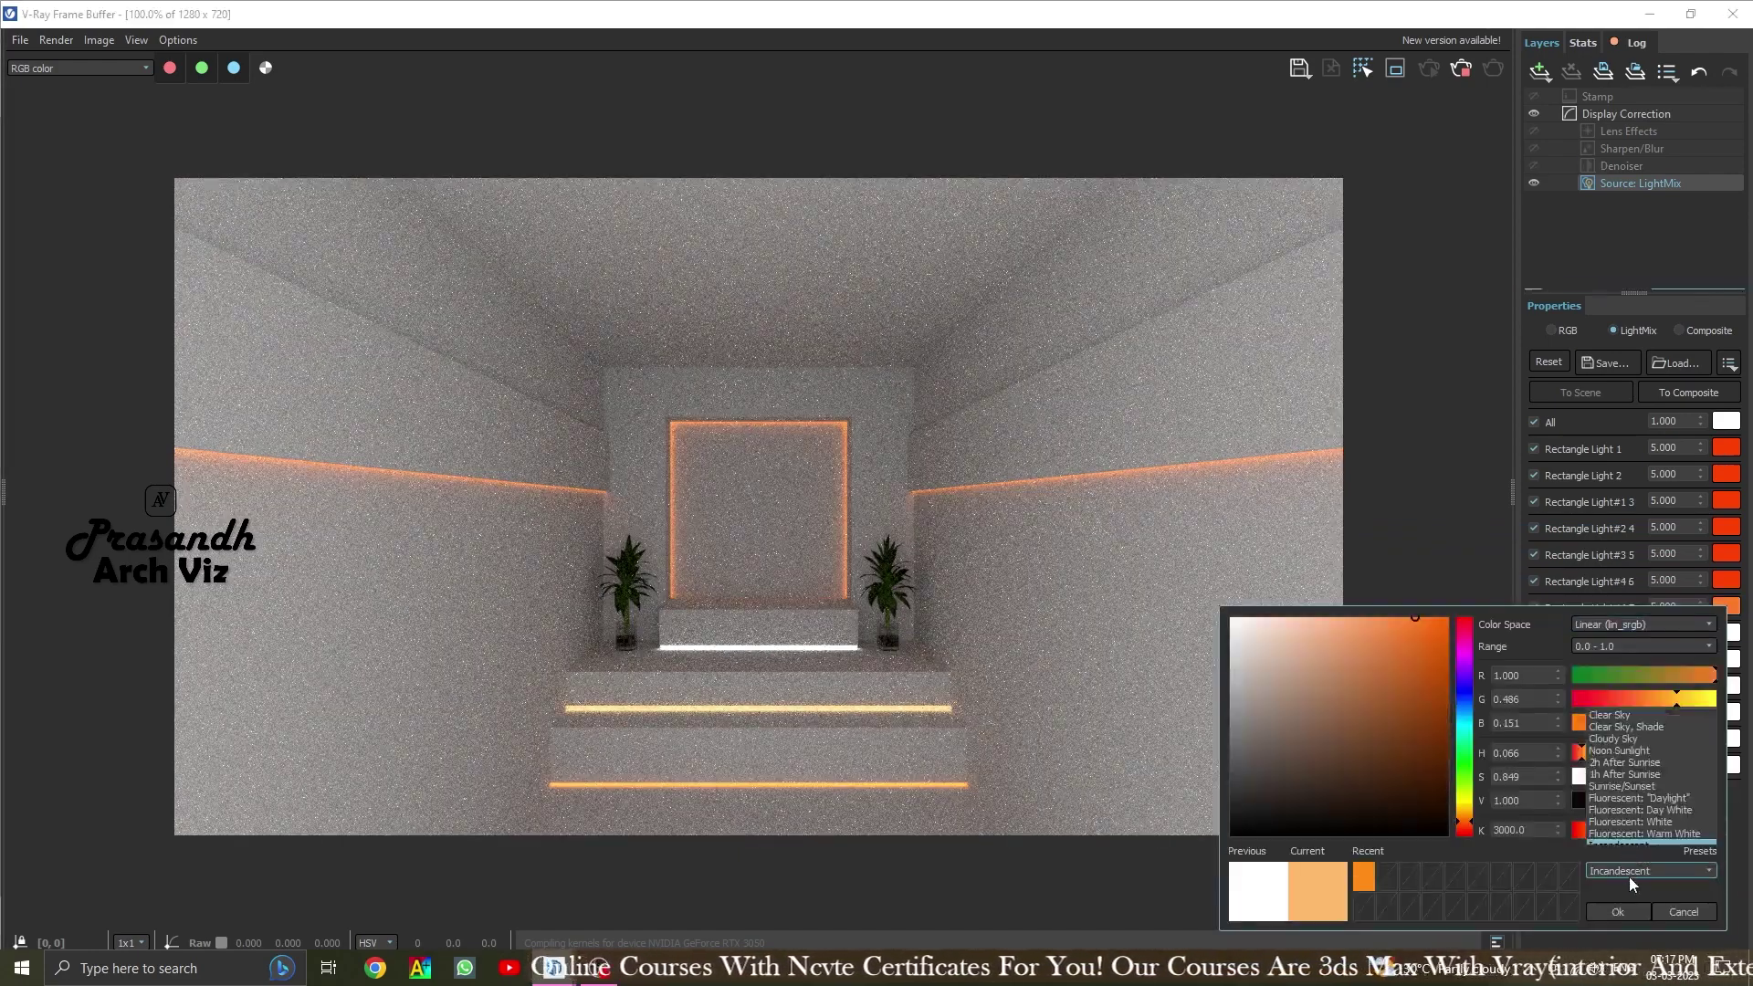
{"action": "left_click", "coordinate": [1618, 911]}
{"action": "left_click", "coordinate": [1727, 633]}
{"action": "left_click", "coordinate": [1651, 571]}
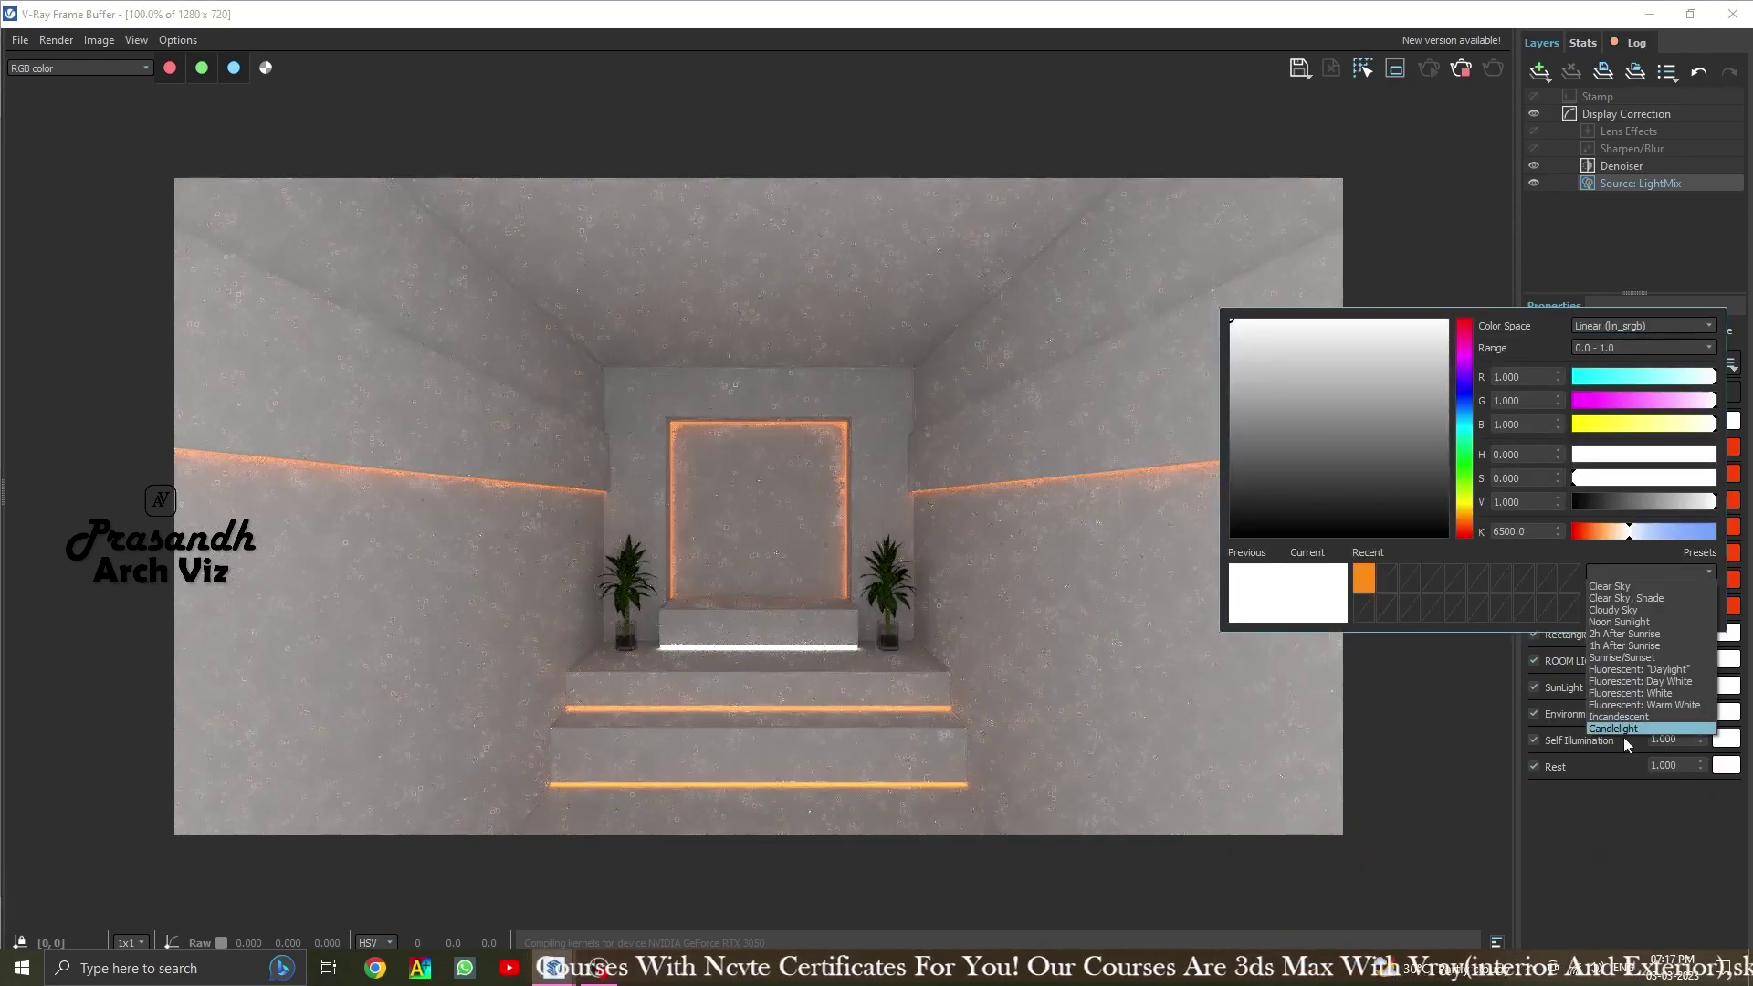
{"action": "left_click", "coordinate": [1615, 729]}
{"action": "left_click", "coordinate": [1618, 613]}
Dim ROOM LIGHT 9's LightMix intensity down to 1
{"action": "double_click", "coordinate": [1666, 660]}
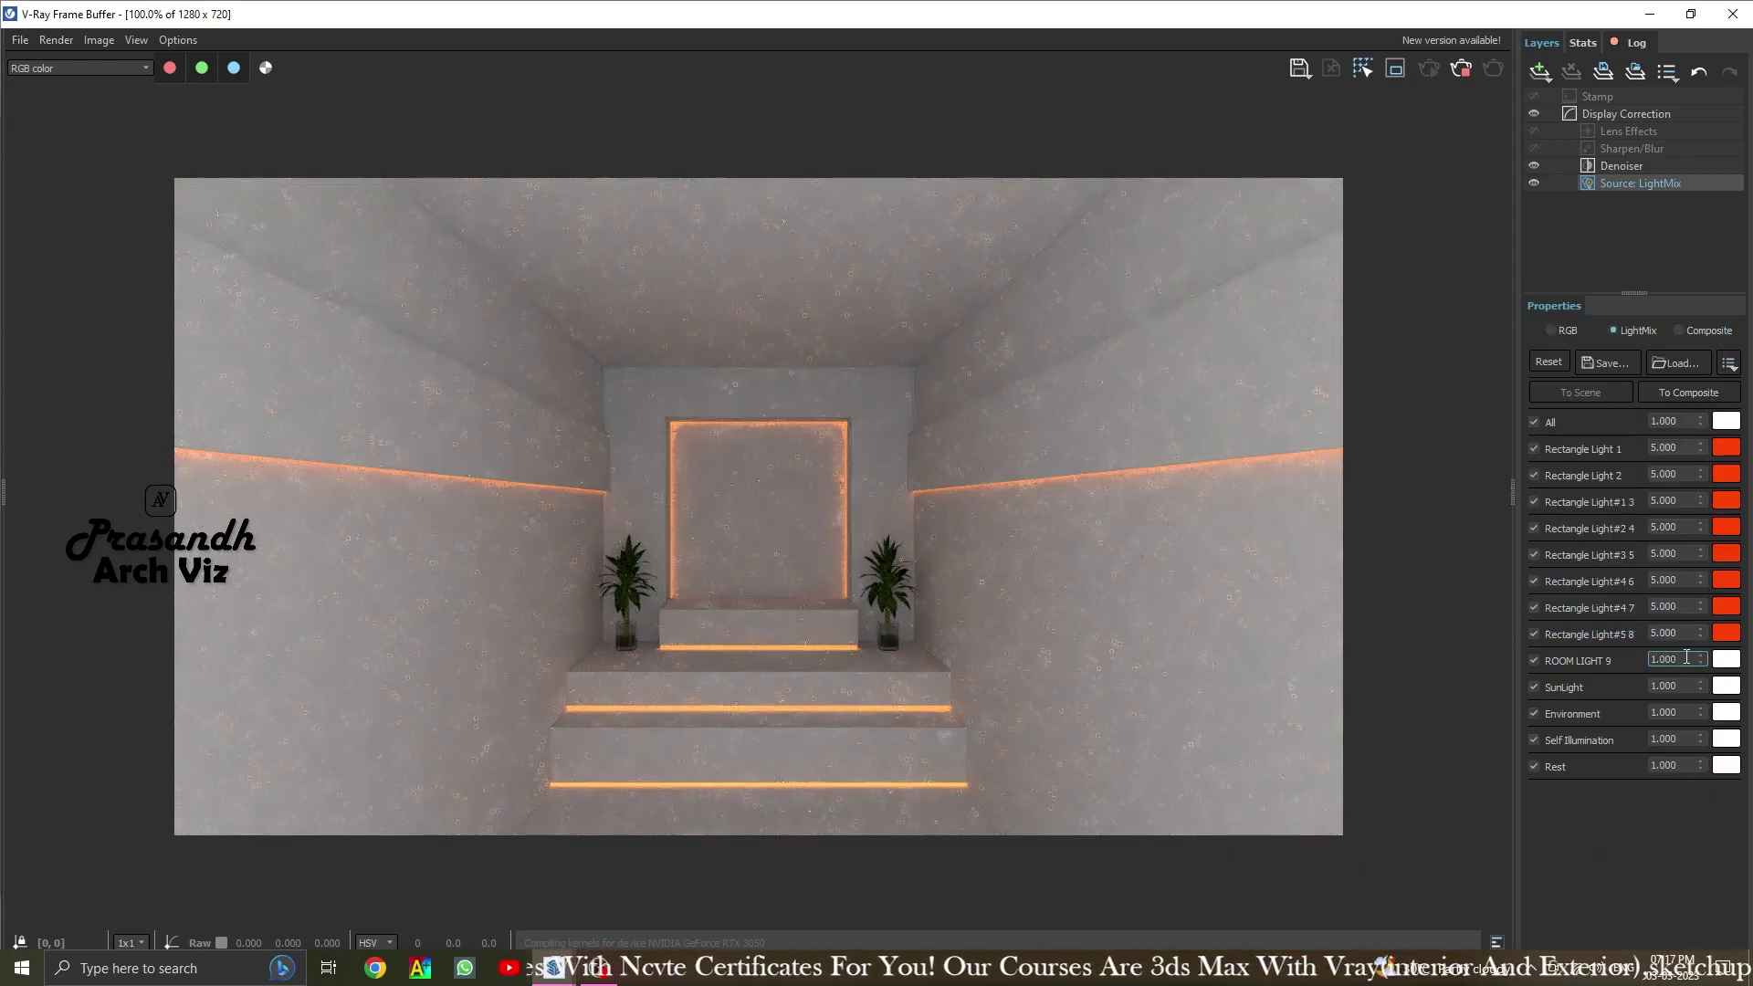
{"action": "type", "text": "1"}
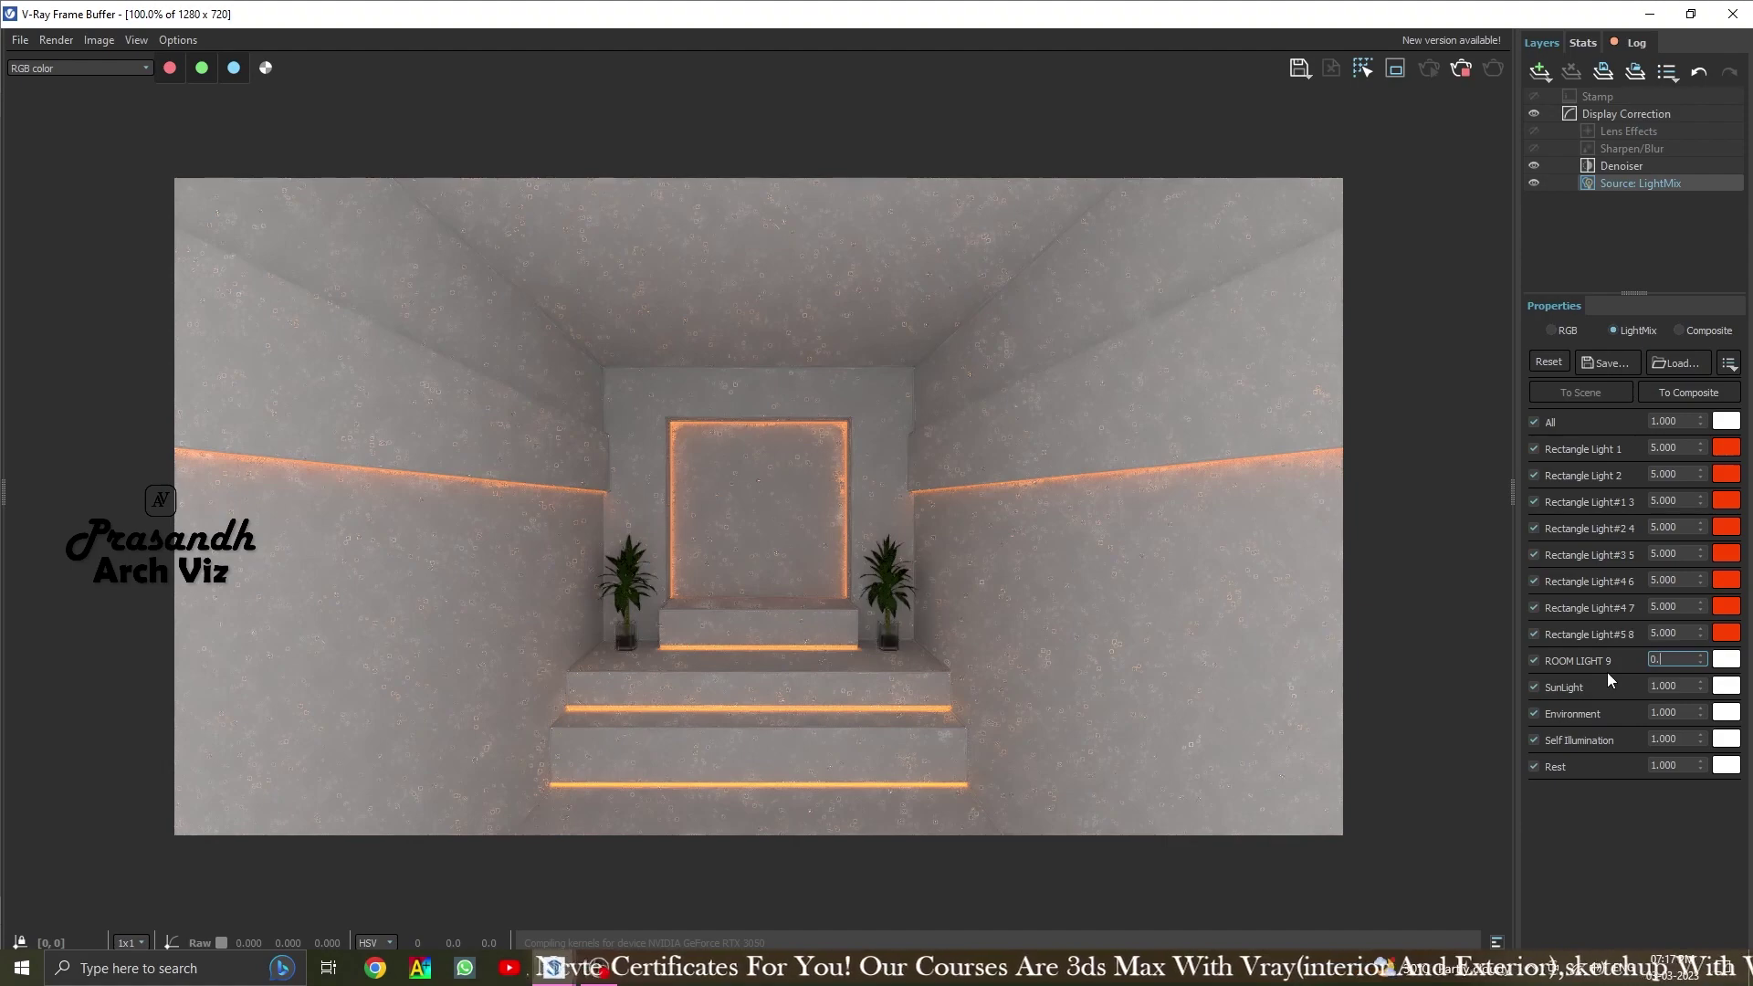
{"action": "key", "text": "Return"}
Switch the Denoiser layer's preset to Strong
{"action": "left_click", "coordinate": [1641, 168]}
{"action": "left_click", "coordinate": [1636, 413]}
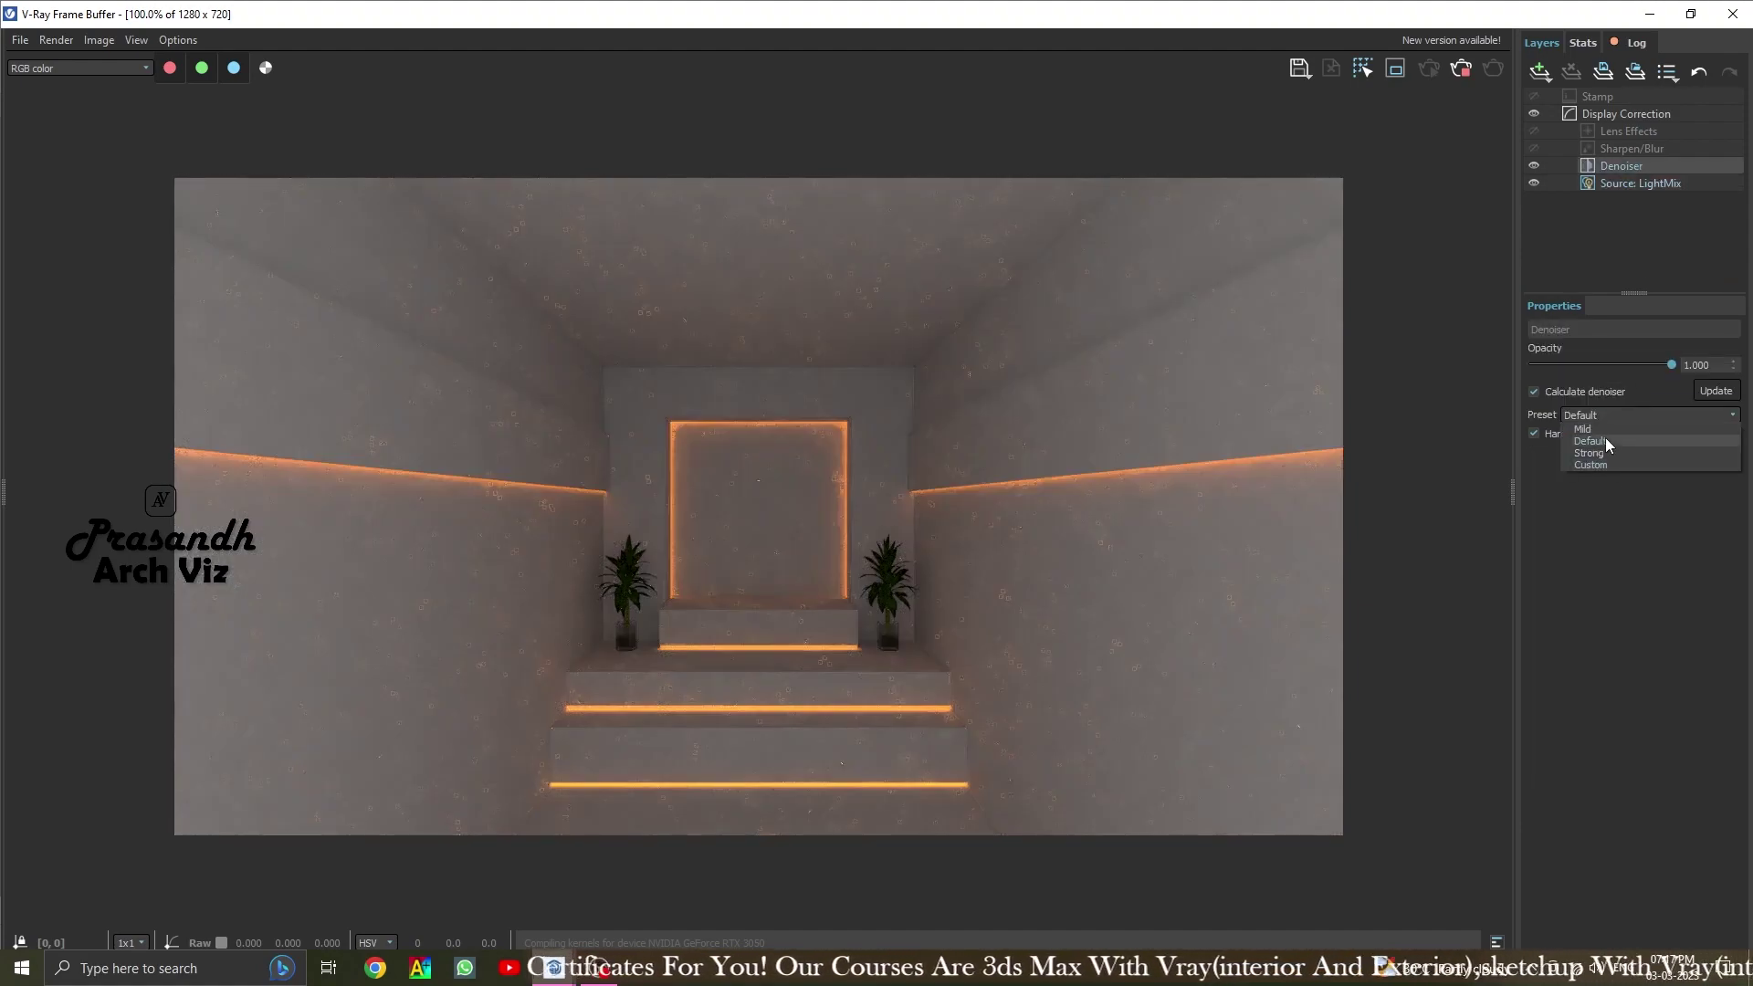
{"action": "left_click", "coordinate": [1616, 457]}
{"action": "scroll", "coordinate": [819, 601], "scroll_direction": "up", "scroll_amount": 2}
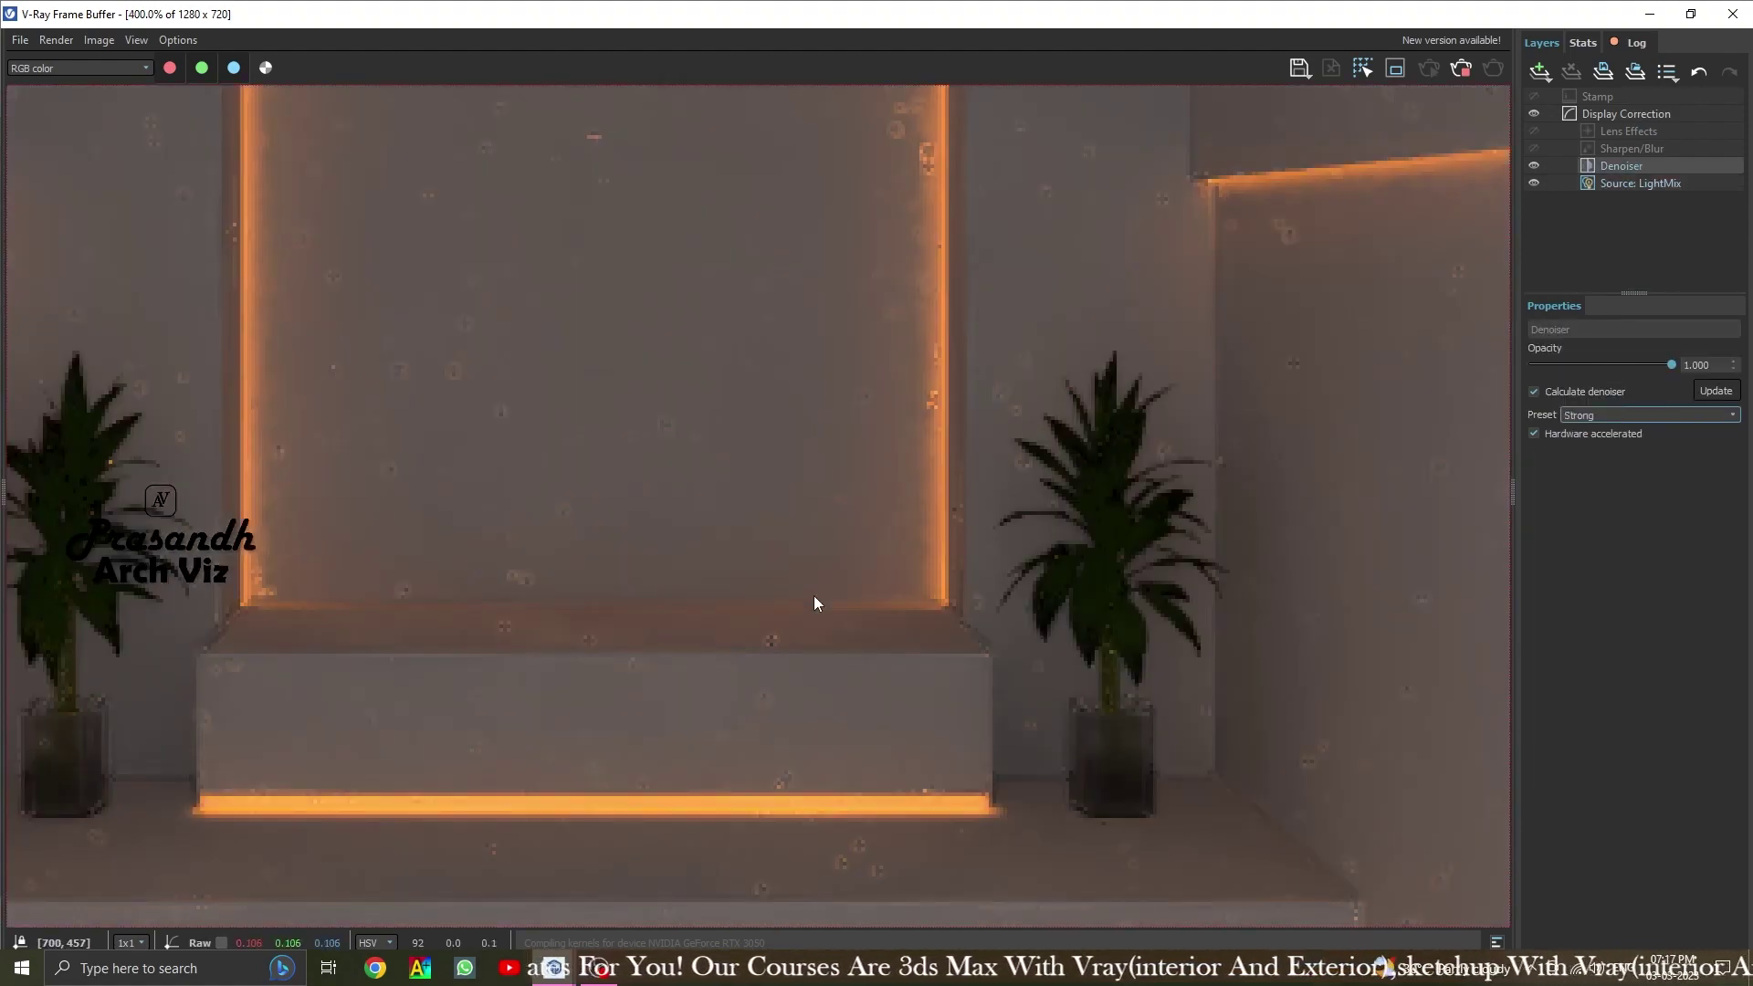
{"action": "scroll", "coordinate": [819, 601], "scroll_direction": "down", "scroll_amount": 2}
{"action": "scroll", "coordinate": [820, 603], "scroll_direction": "down", "scroll_amount": 2}
{"action": "scroll", "coordinate": [819, 596], "scroll_direction": "up", "scroll_amount": 1}
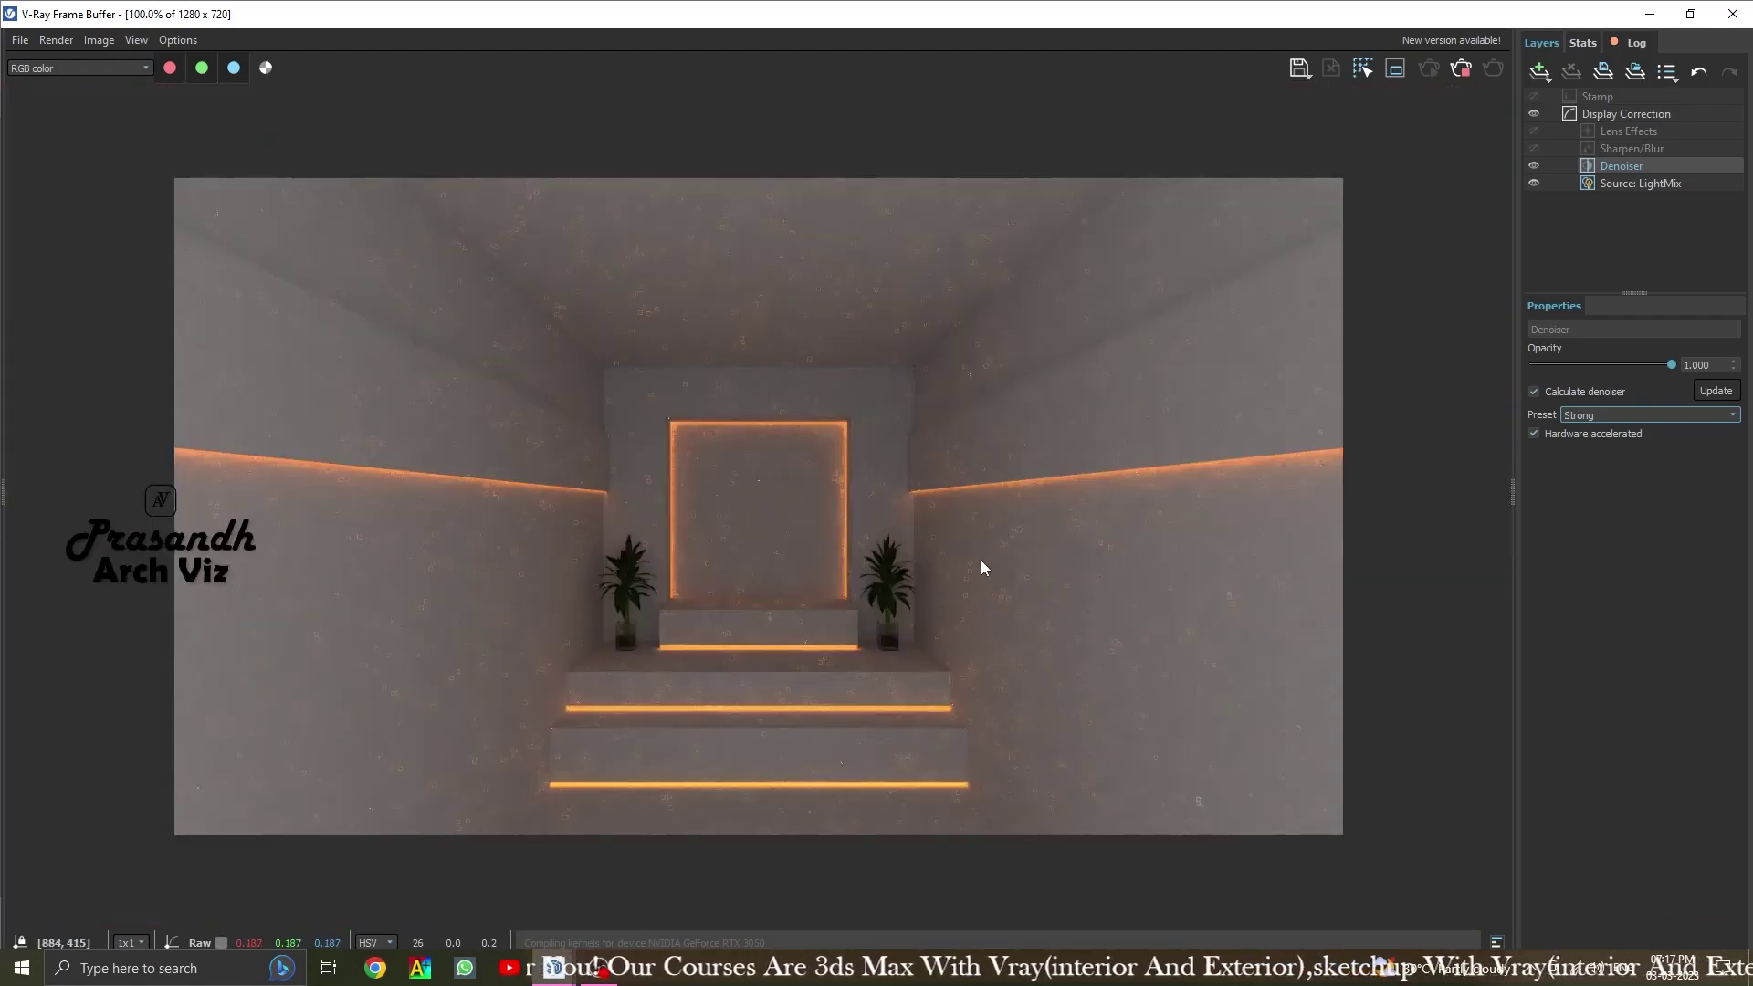